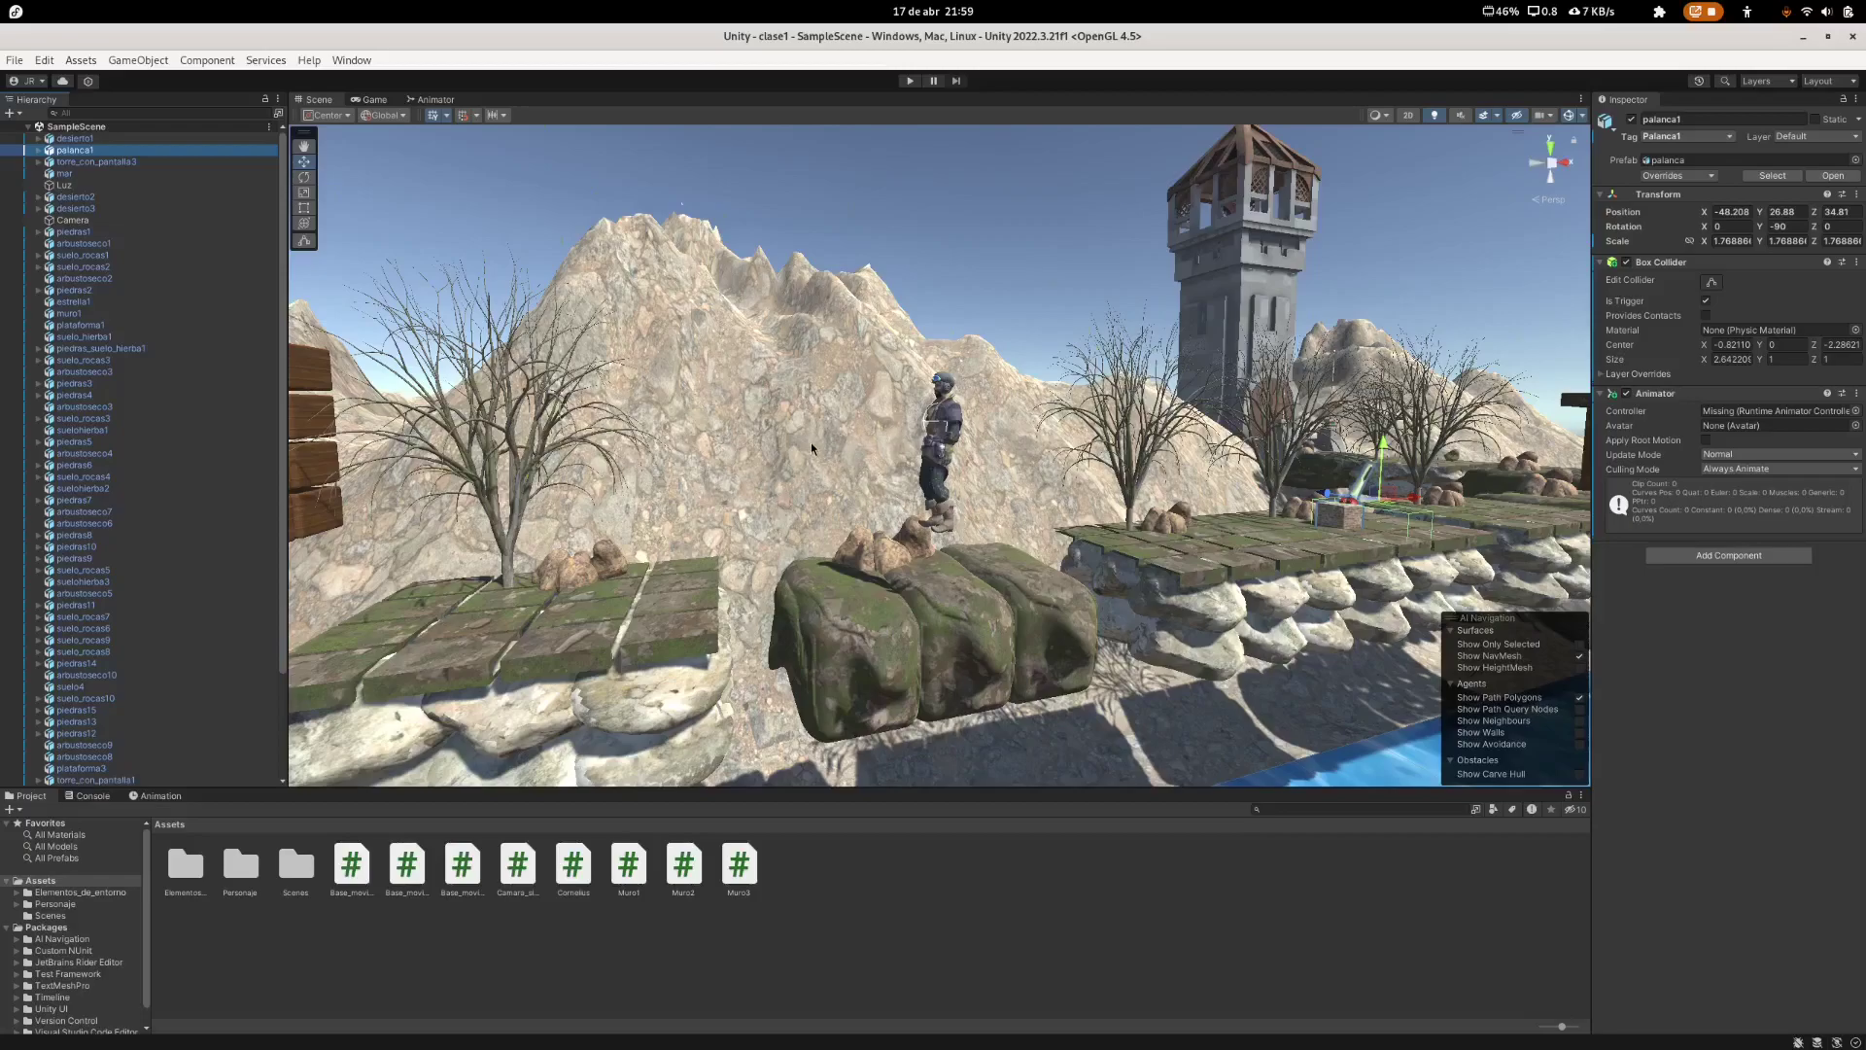
Step: Zoom the Scene view out over the level and then back in
{"action": "scroll", "coordinate": [807, 451], "scroll_direction": "down", "scroll_amount": 4}
{"action": "scroll", "coordinate": [807, 452], "scroll_direction": "down", "scroll_amount": 5}
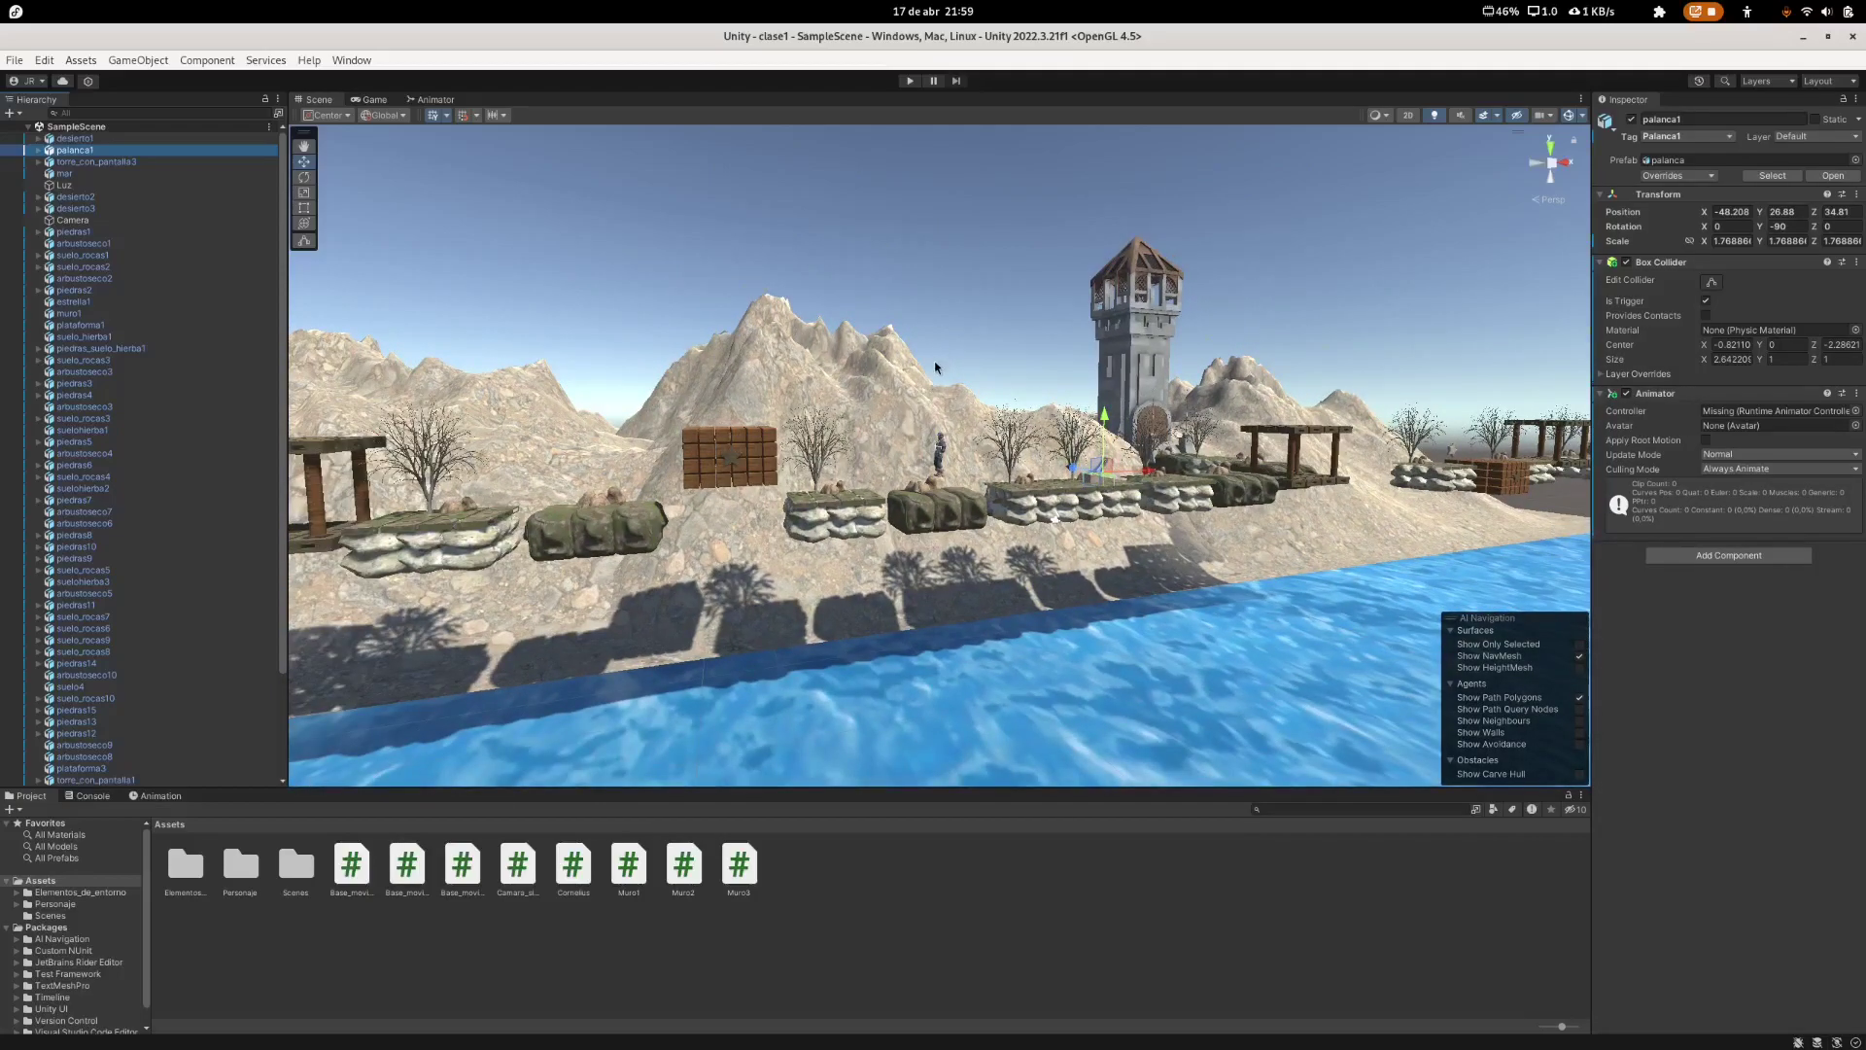
{"action": "scroll", "coordinate": [939, 393], "scroll_direction": "down", "scroll_amount": 4}
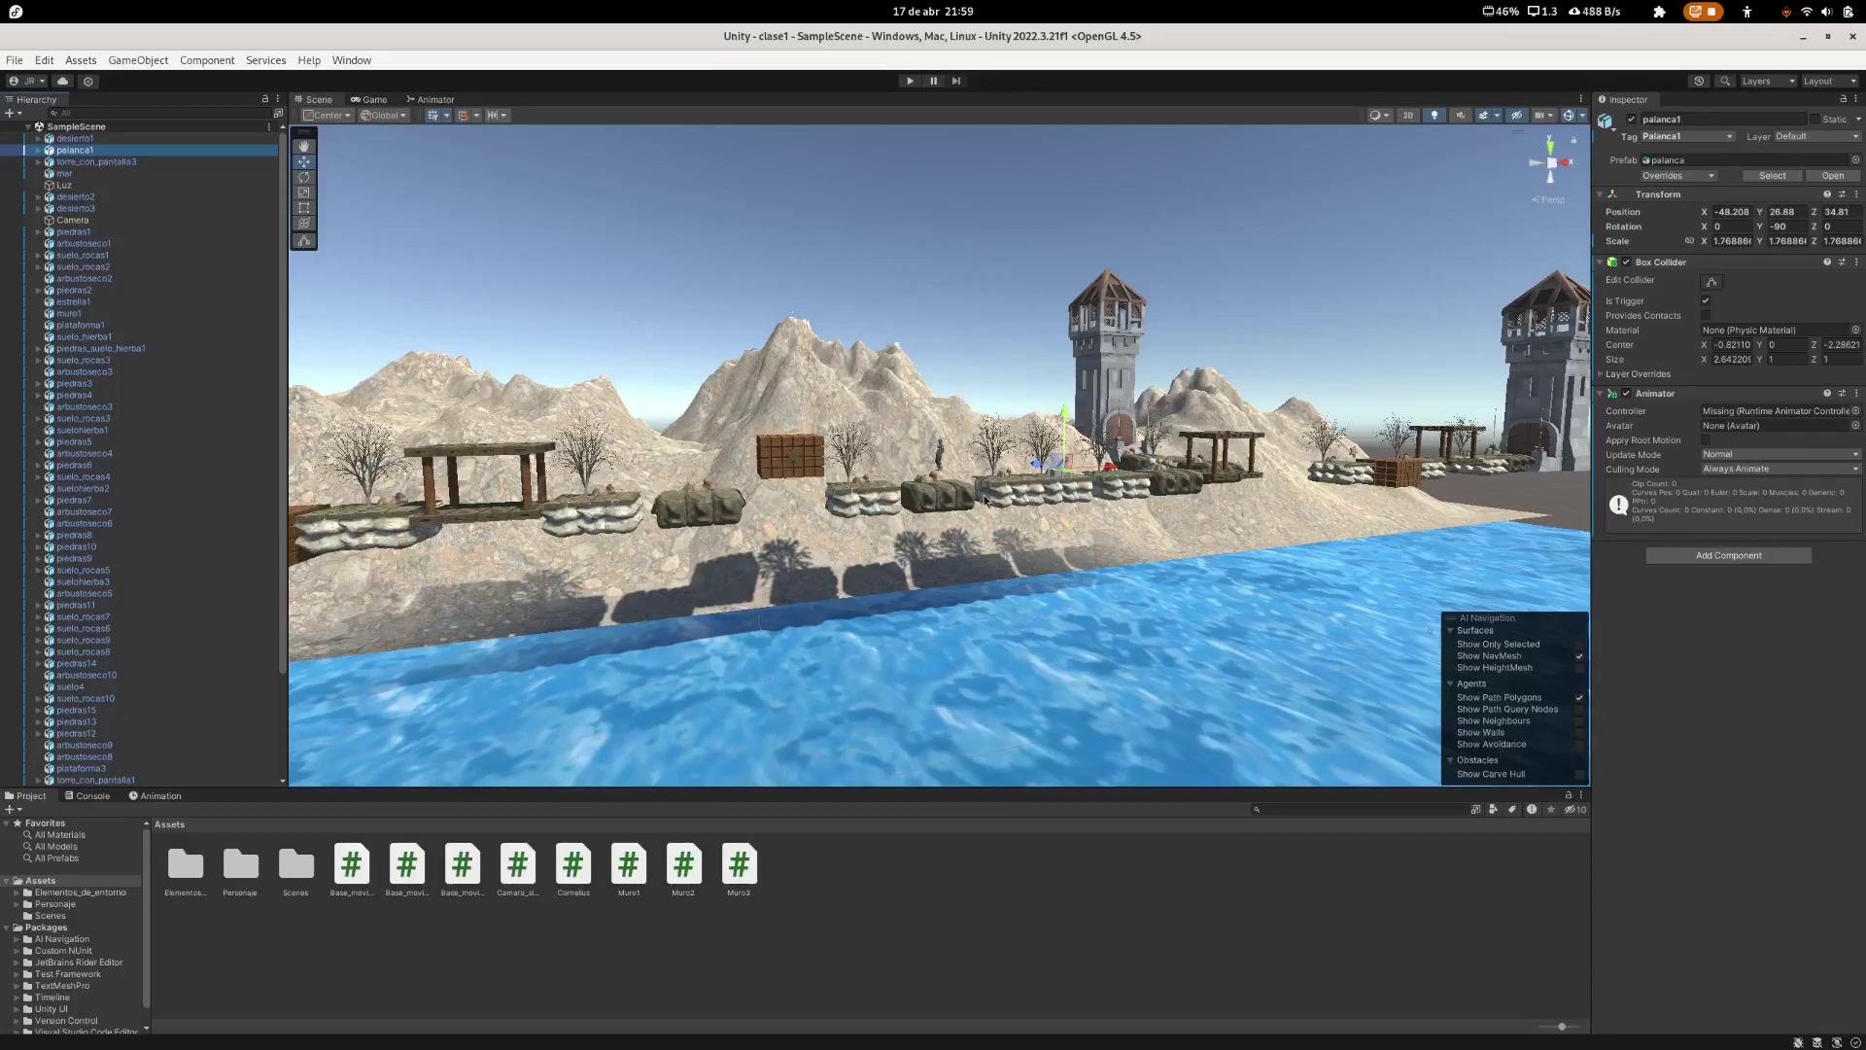
{"action": "scroll", "coordinate": [892, 246], "scroll_direction": "up", "scroll_amount": 6}
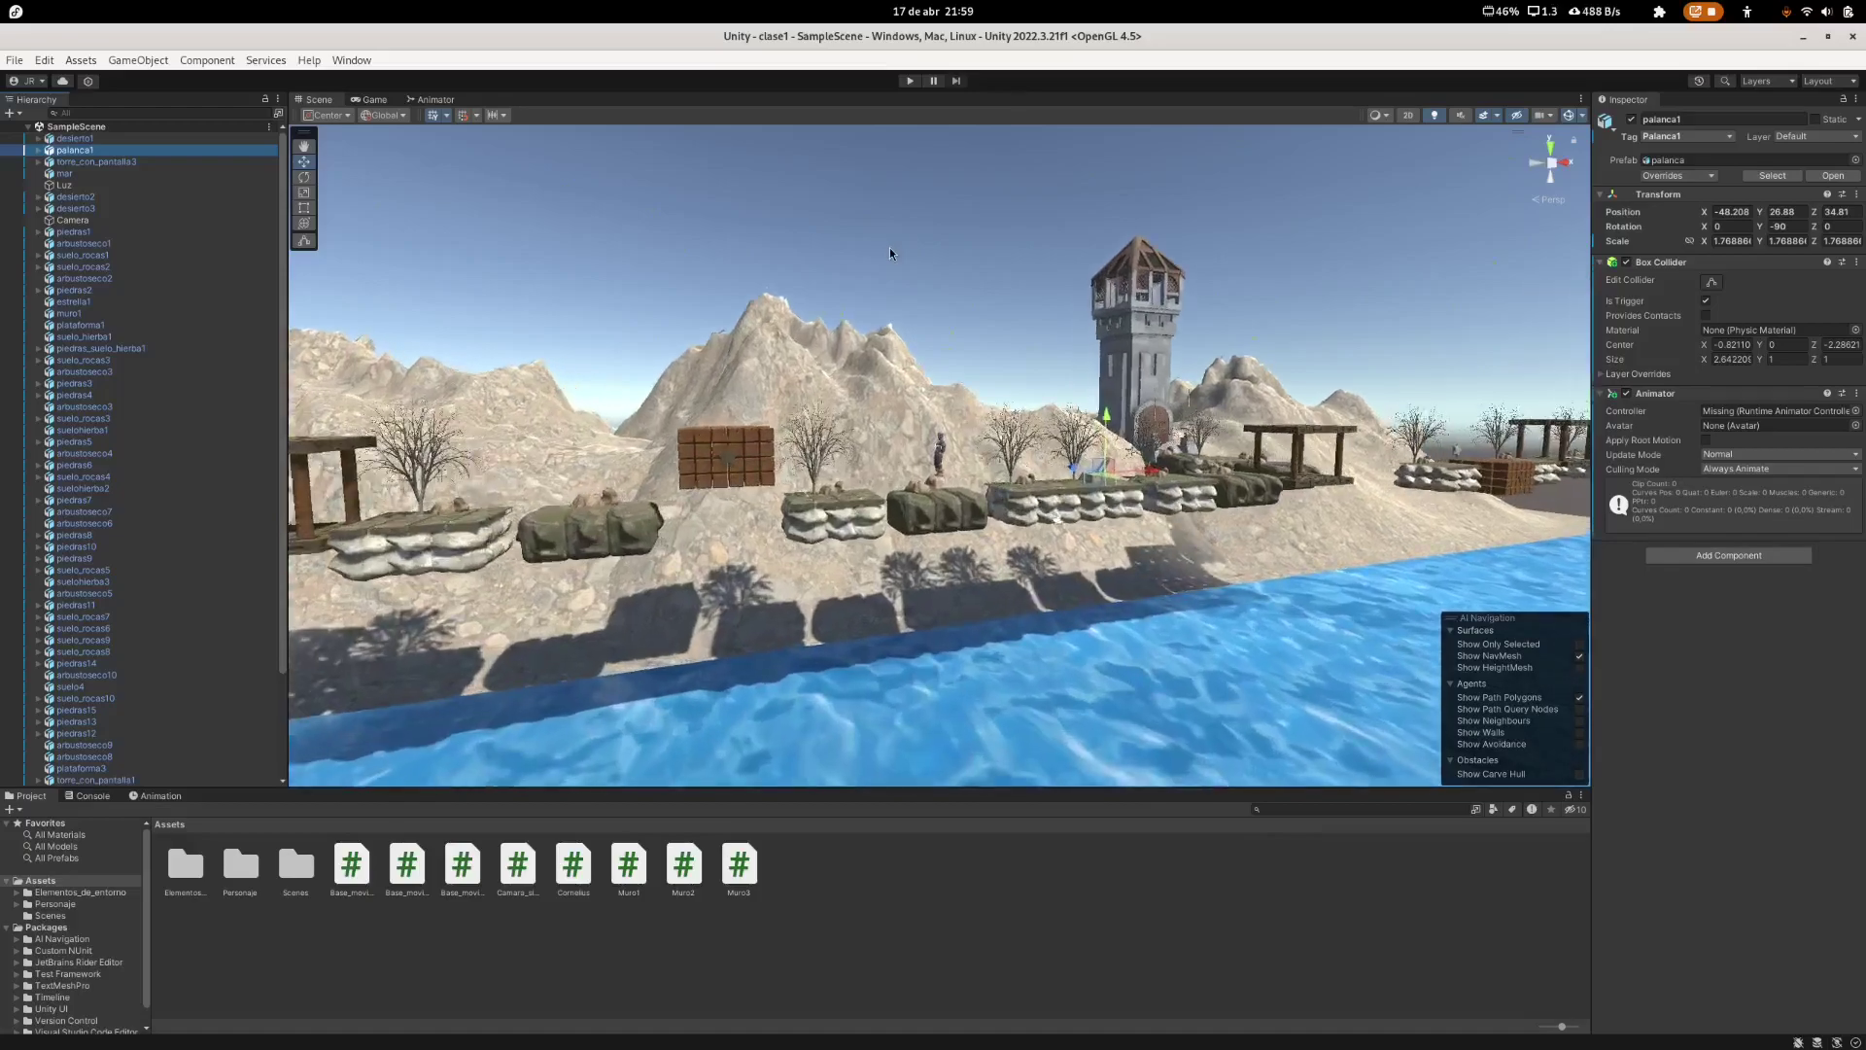
{"action": "scroll", "coordinate": [890, 263], "scroll_direction": "up", "scroll_amount": 2}
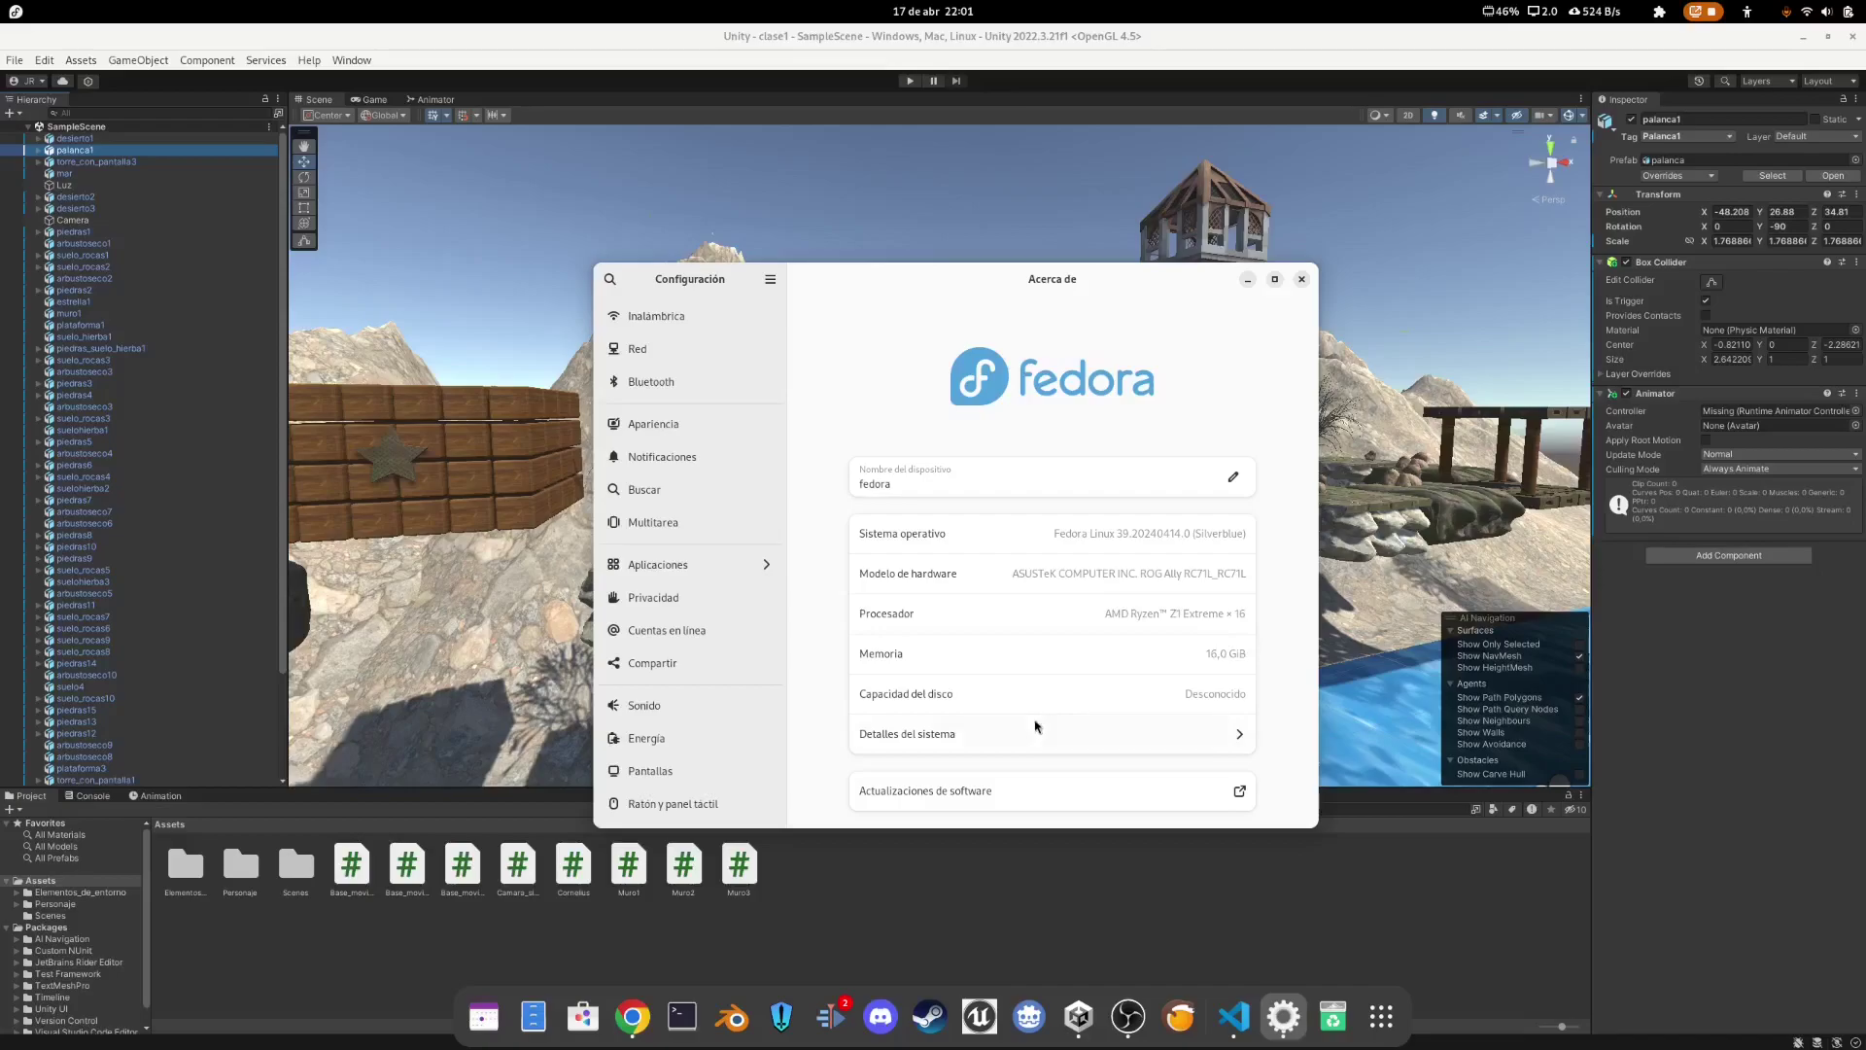
Step: Review the full system details, then close them and the Settings window
{"action": "left_click", "coordinate": [1240, 735]}
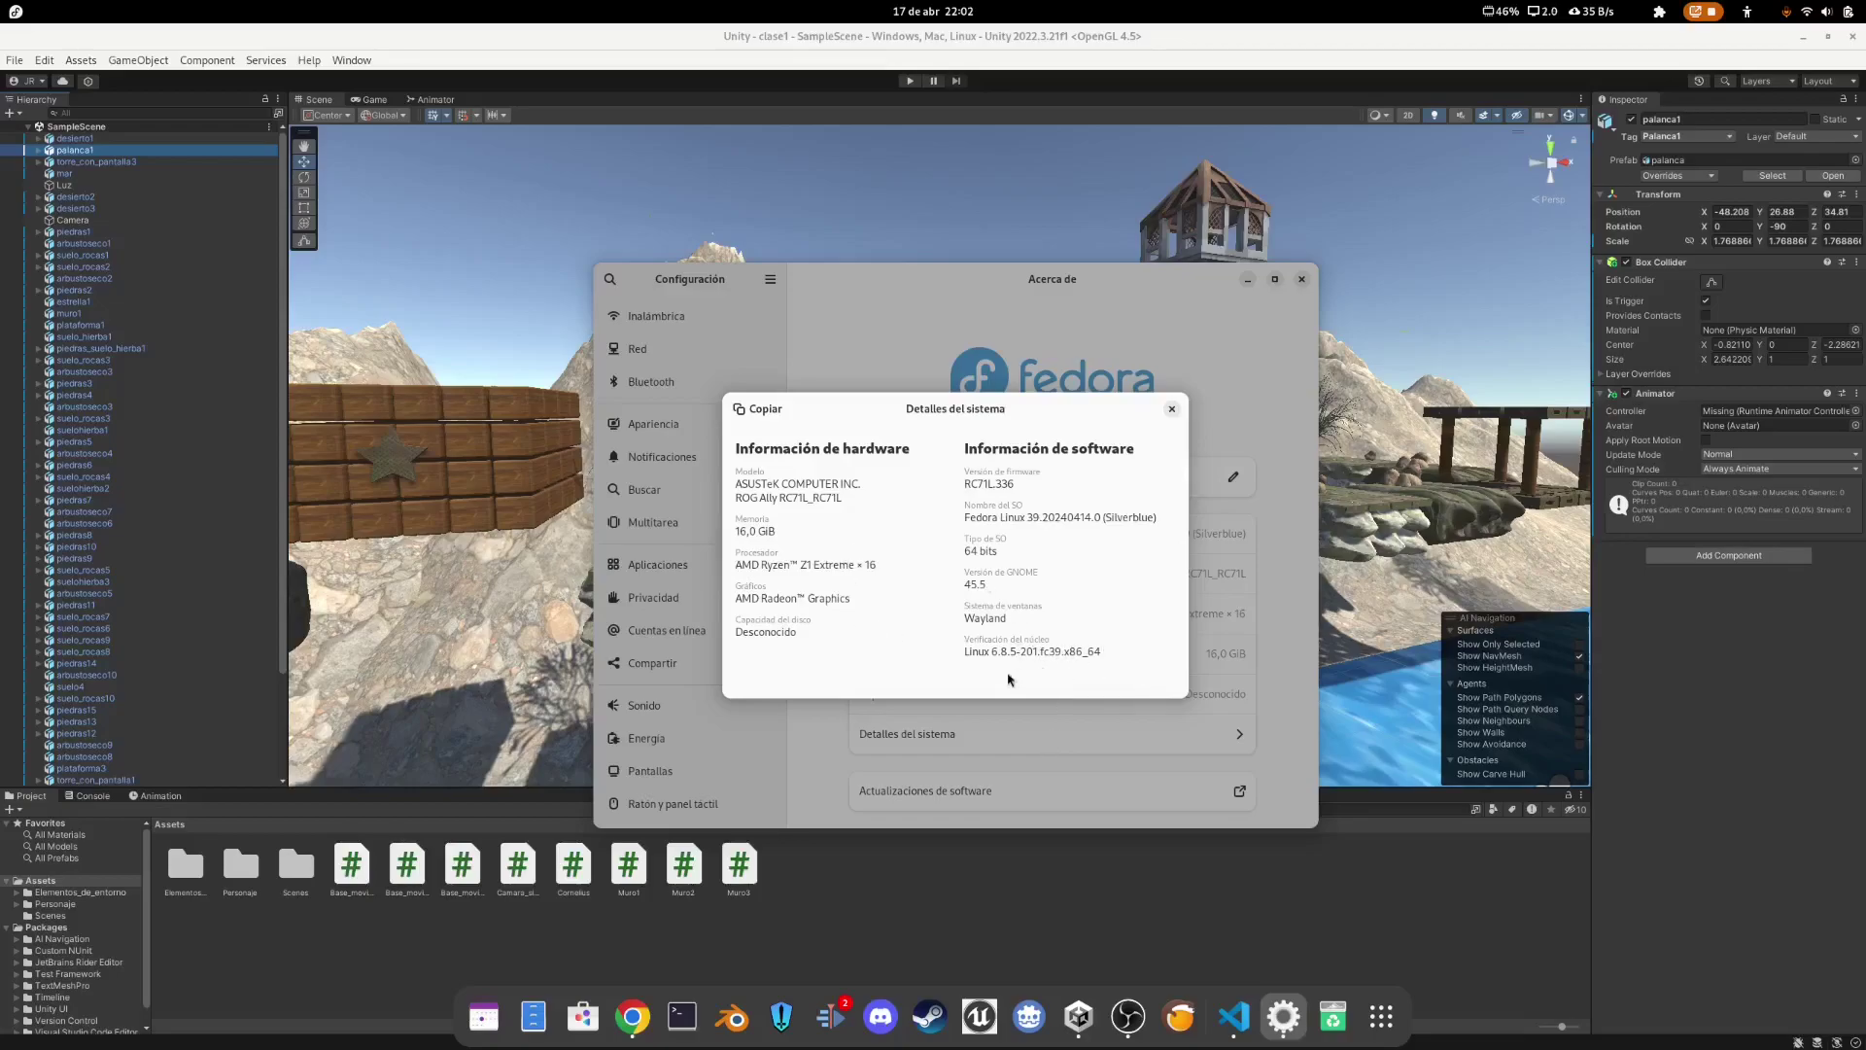
{"action": "left_click", "coordinate": [1172, 410]}
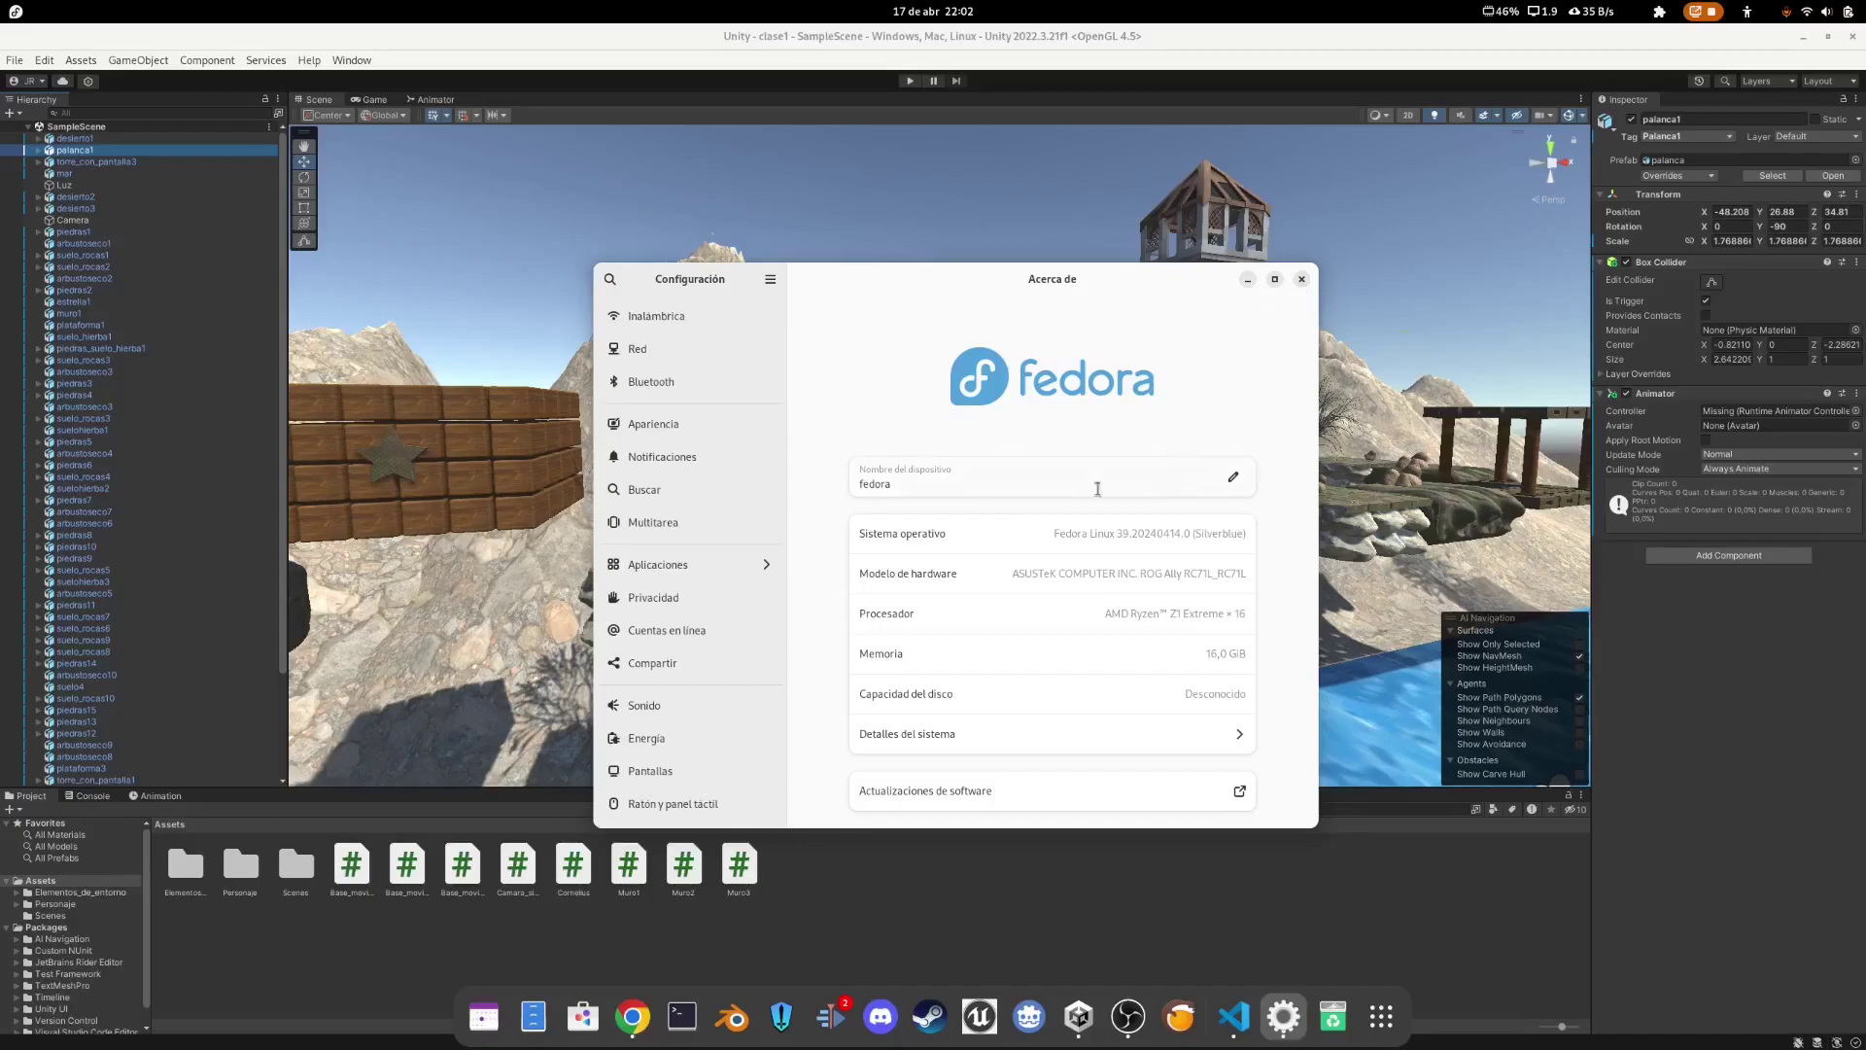
{"action": "left_click", "coordinate": [1302, 281]}
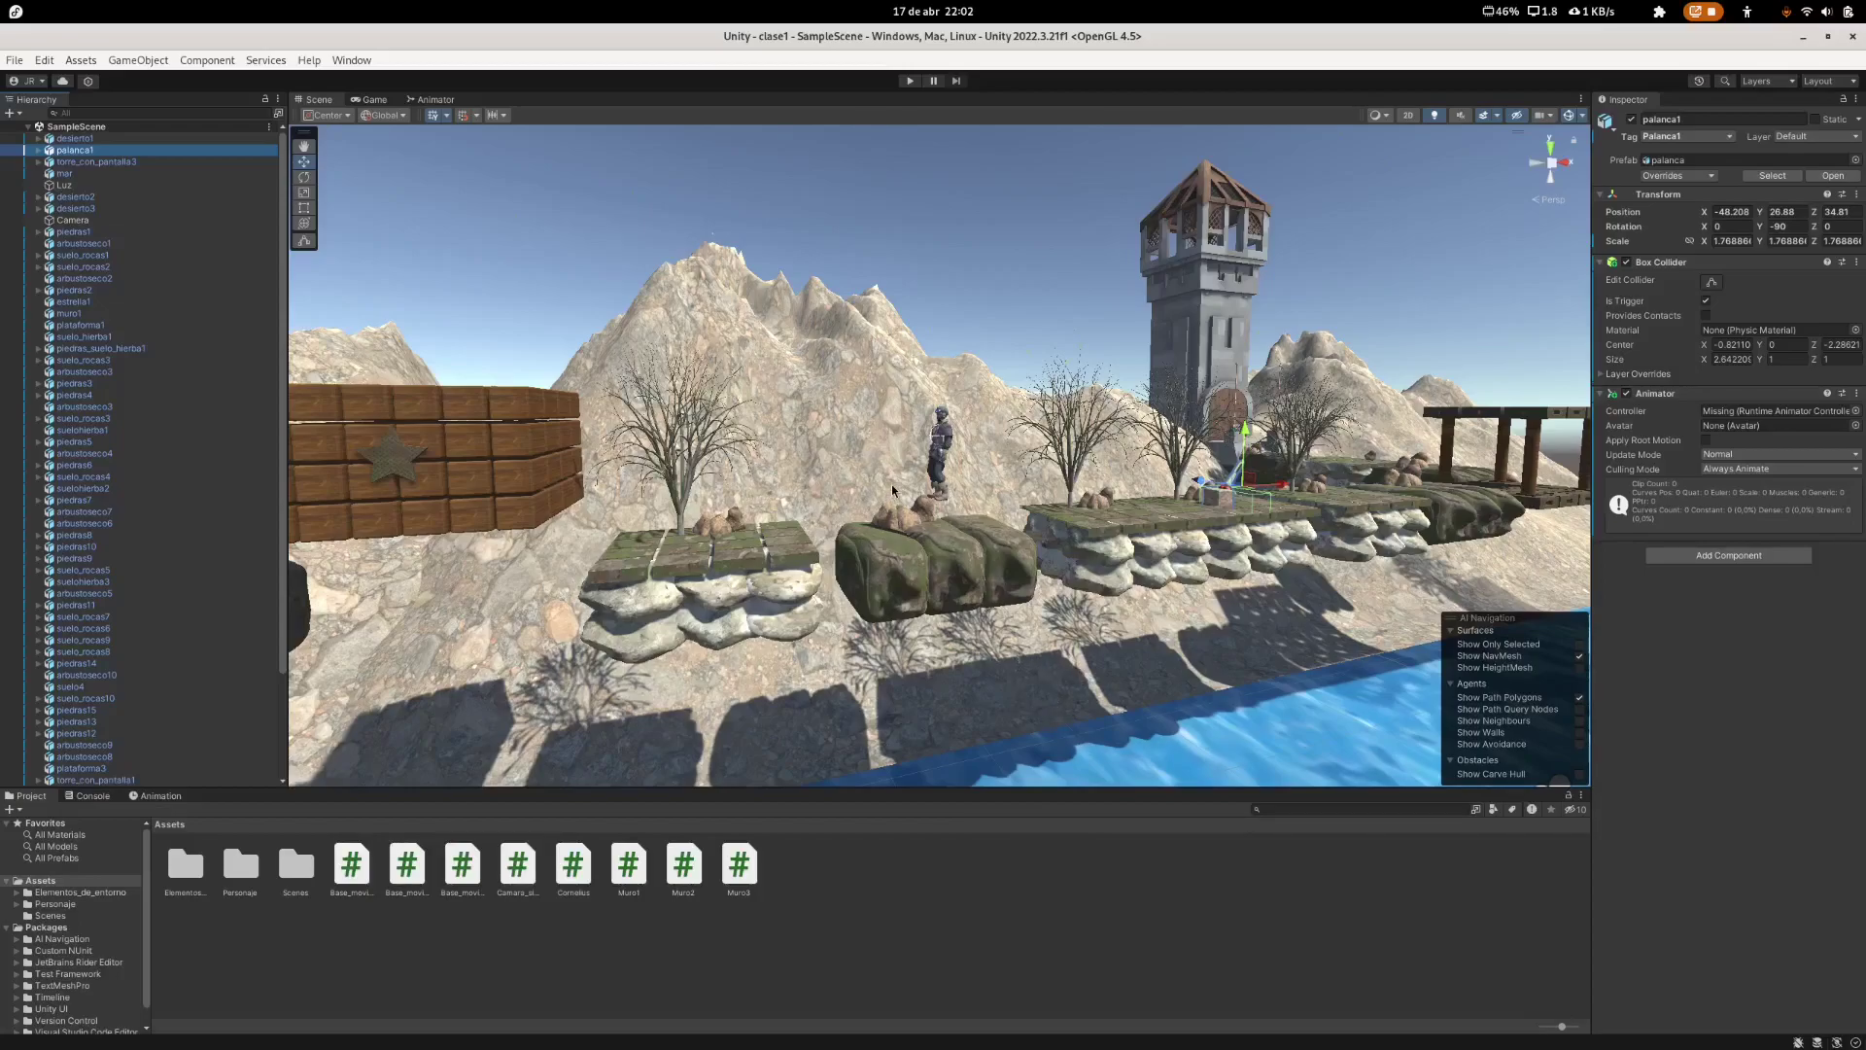
Step: Zoom in and out on the character, then start SampleScene in Play mode
{"action": "scroll", "coordinate": [892, 491], "scroll_direction": "up", "scroll_amount": 8}
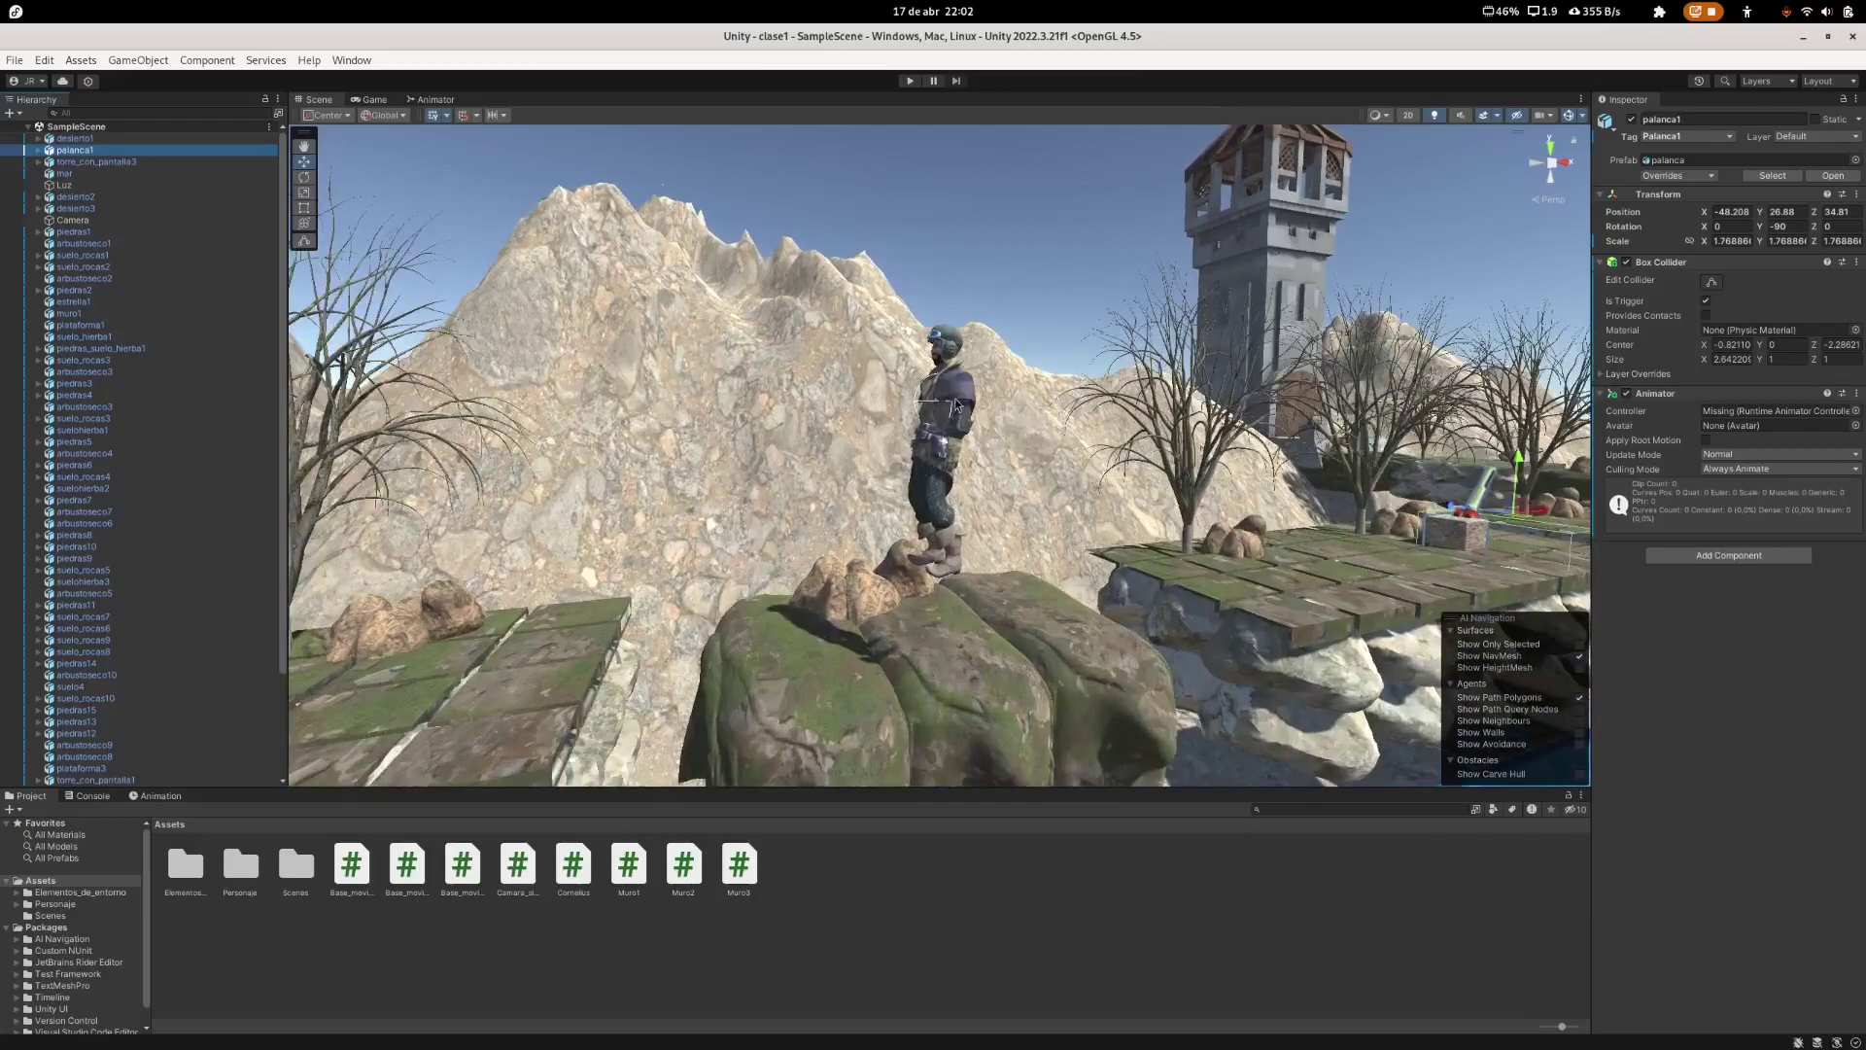
{"action": "scroll", "coordinate": [899, 589], "scroll_direction": "down", "scroll_amount": 8}
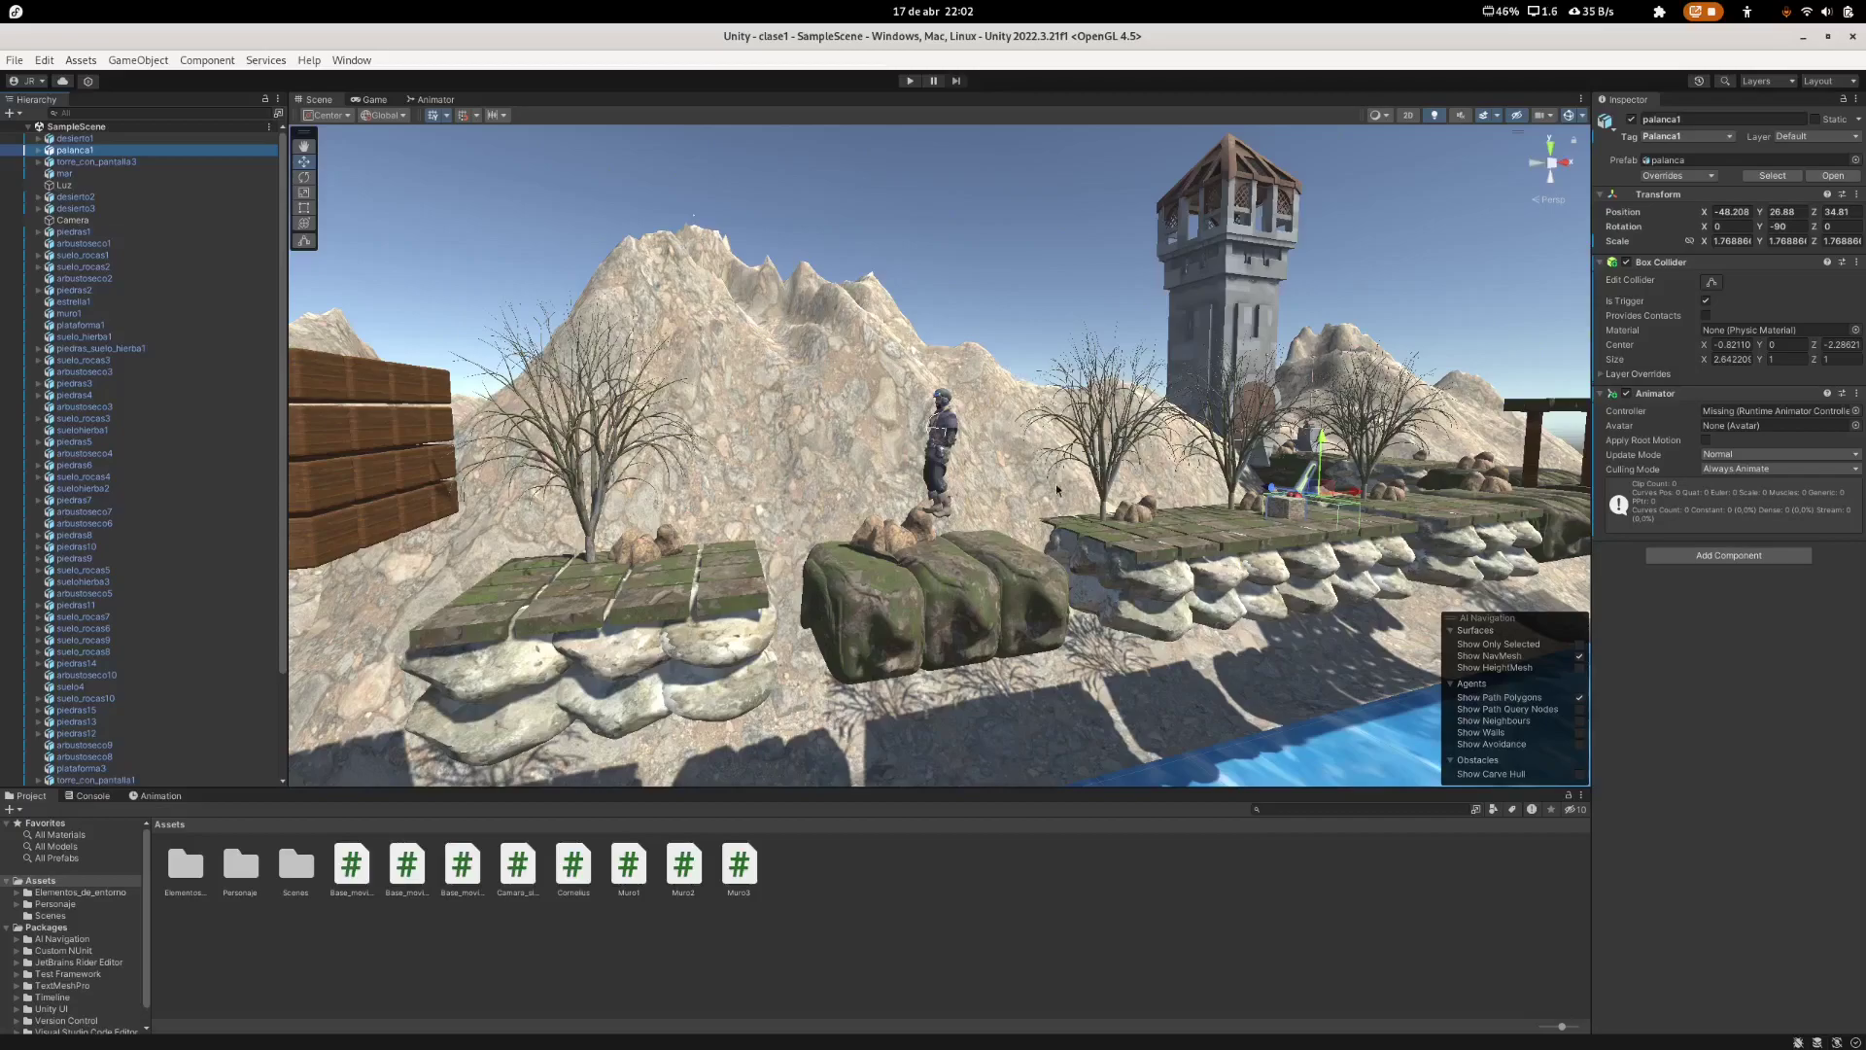
{"action": "left_click", "coordinate": [912, 84]}
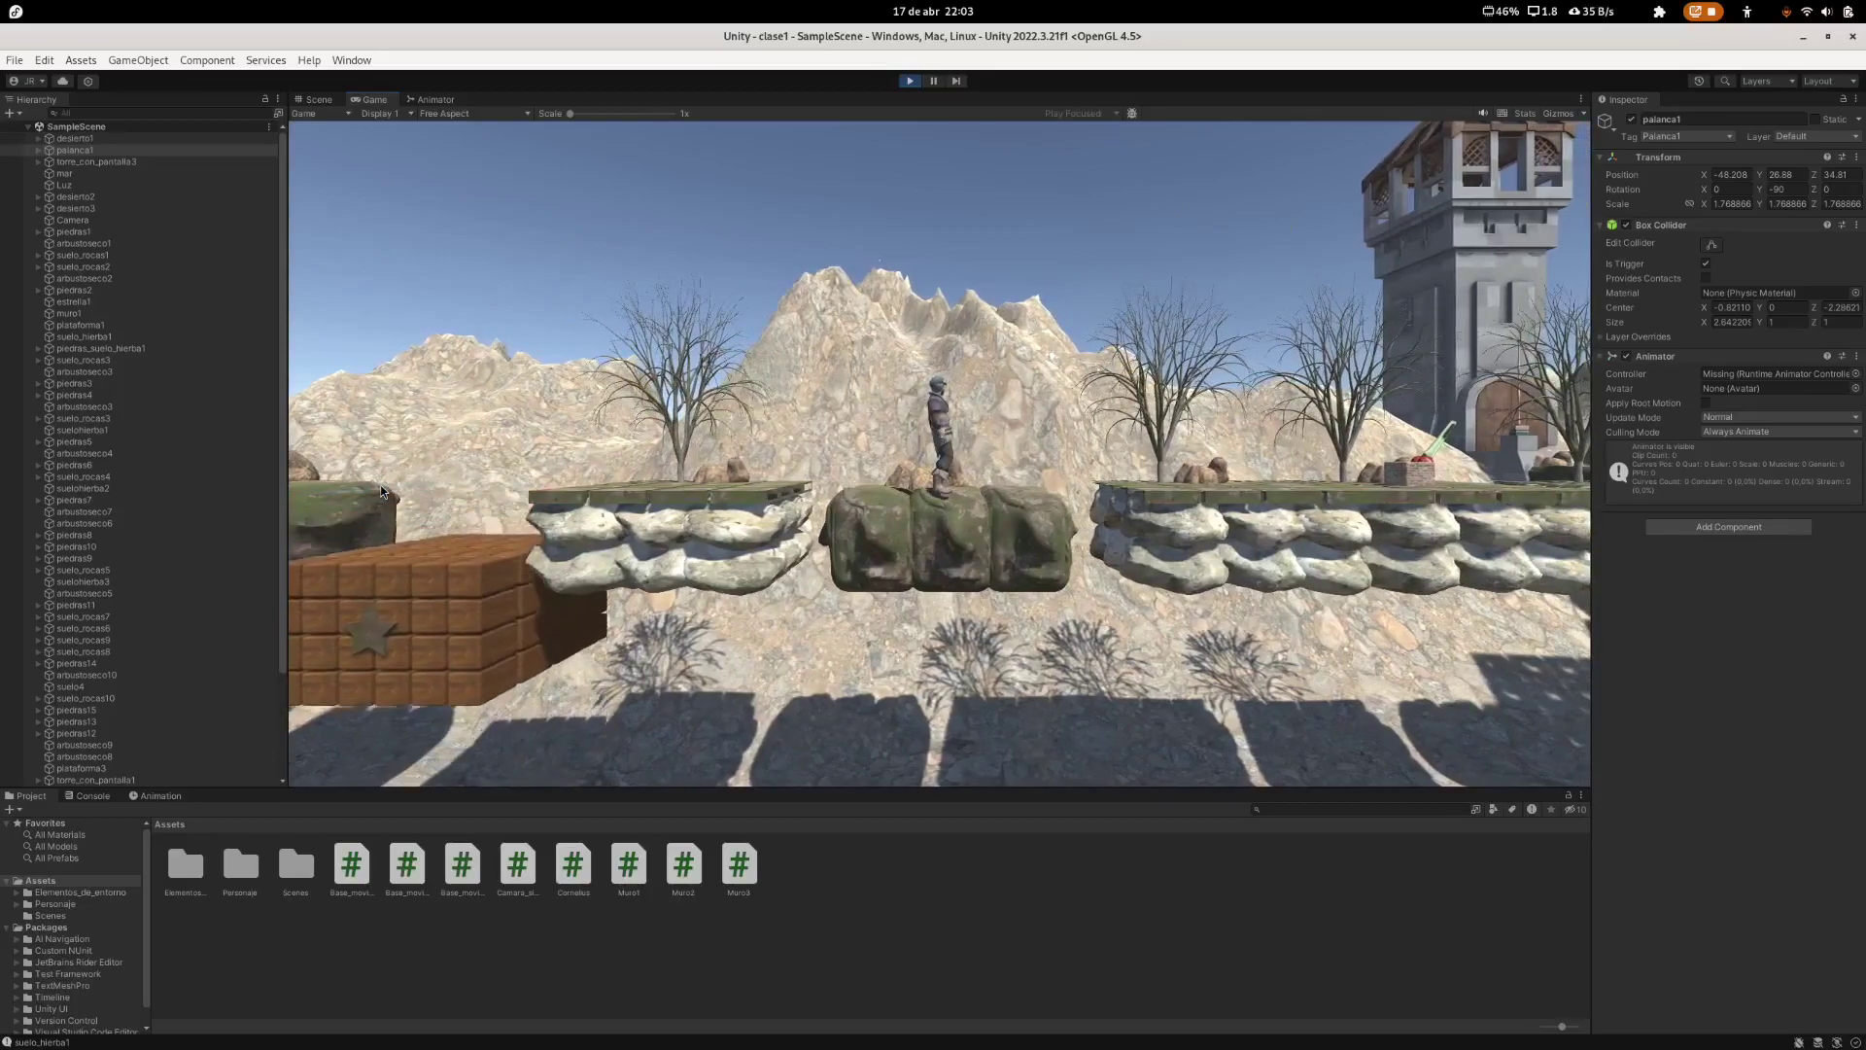
Step: Walk and jump the character to the right in the running game
{"action": "key", "text": "d"}
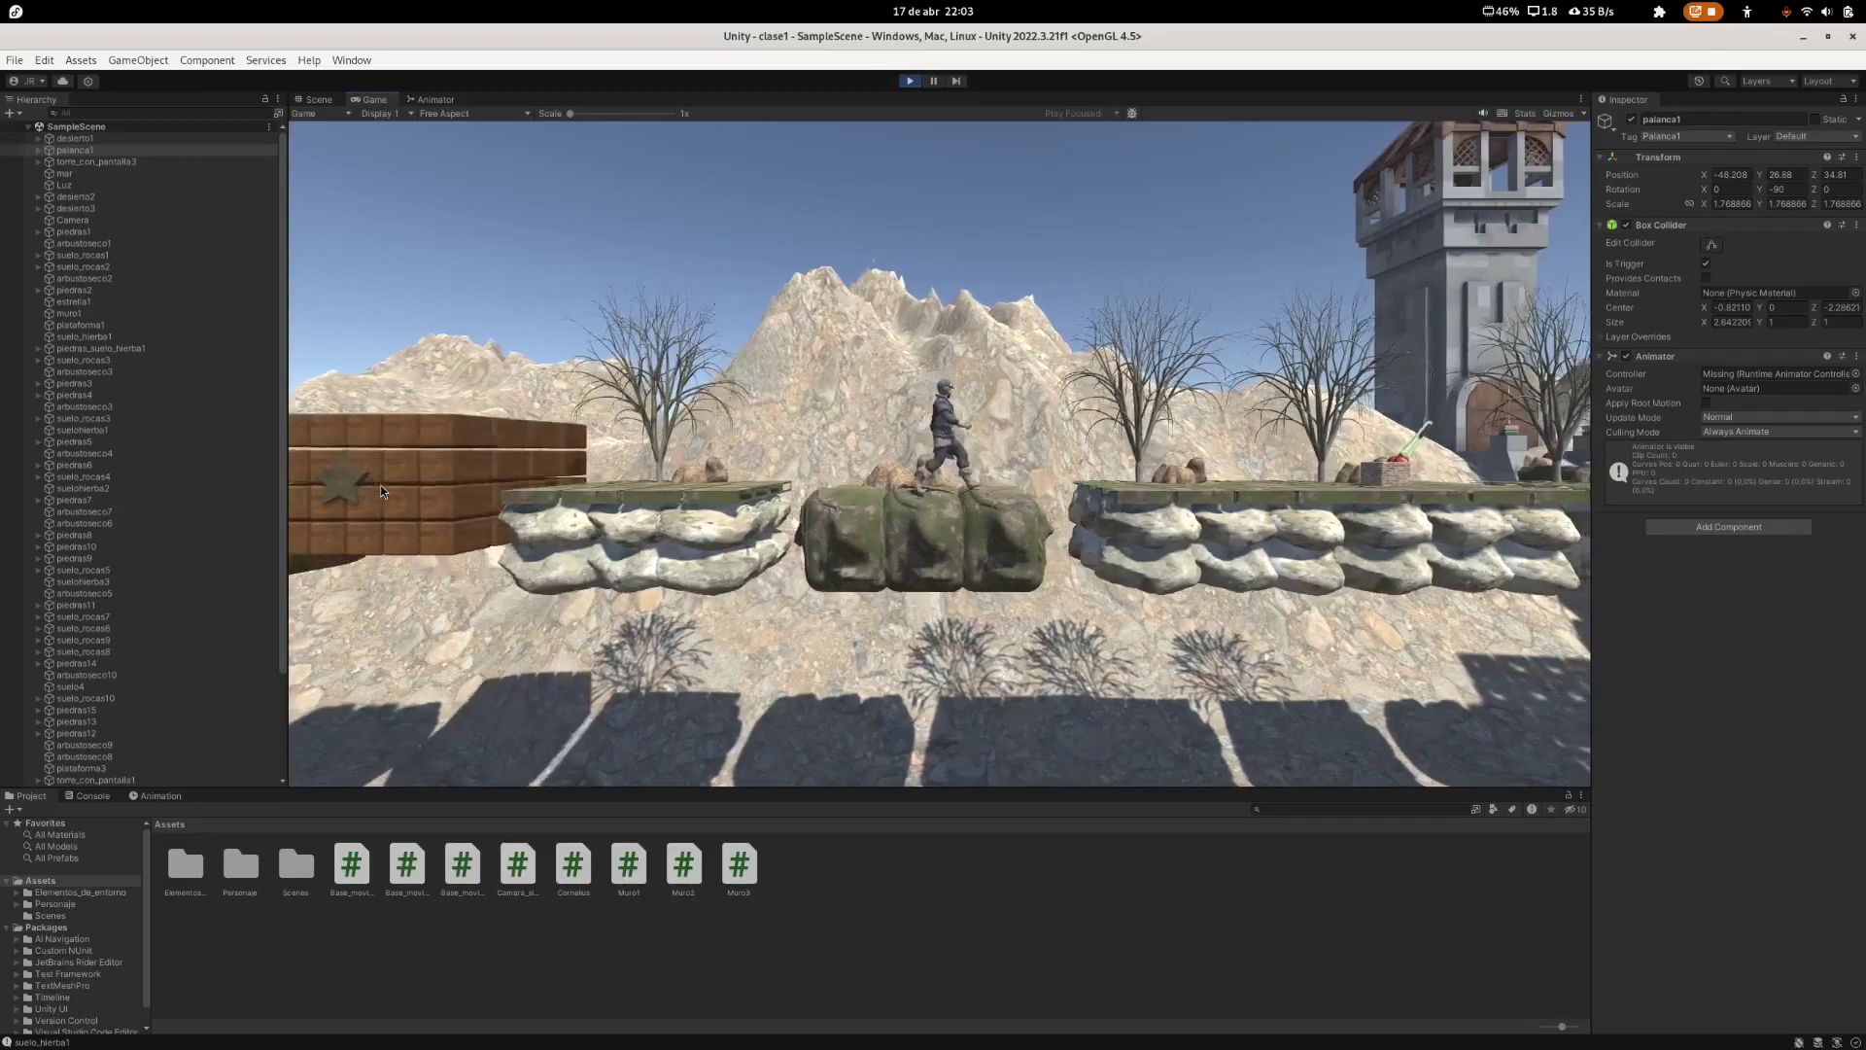
{"action": "key", "text": "space"}
{"action": "key", "text": "d"}
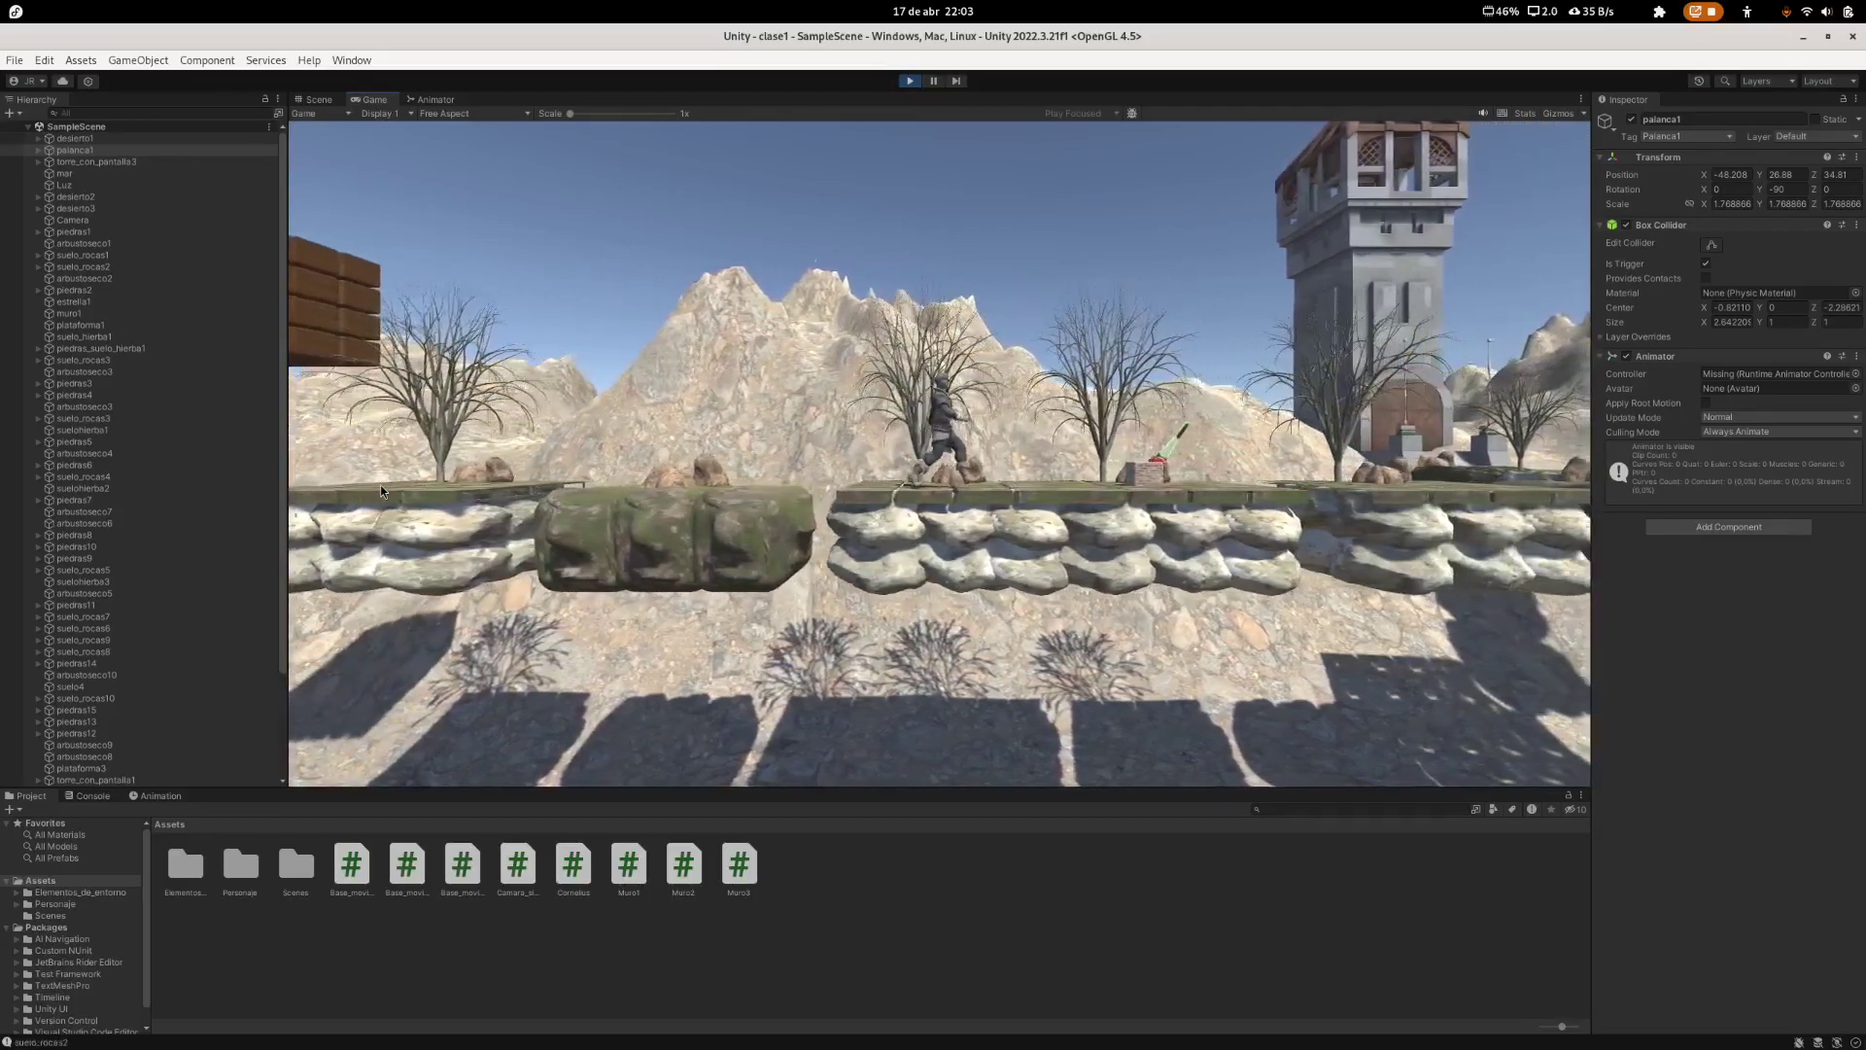
{"action": "key", "text": "d"}
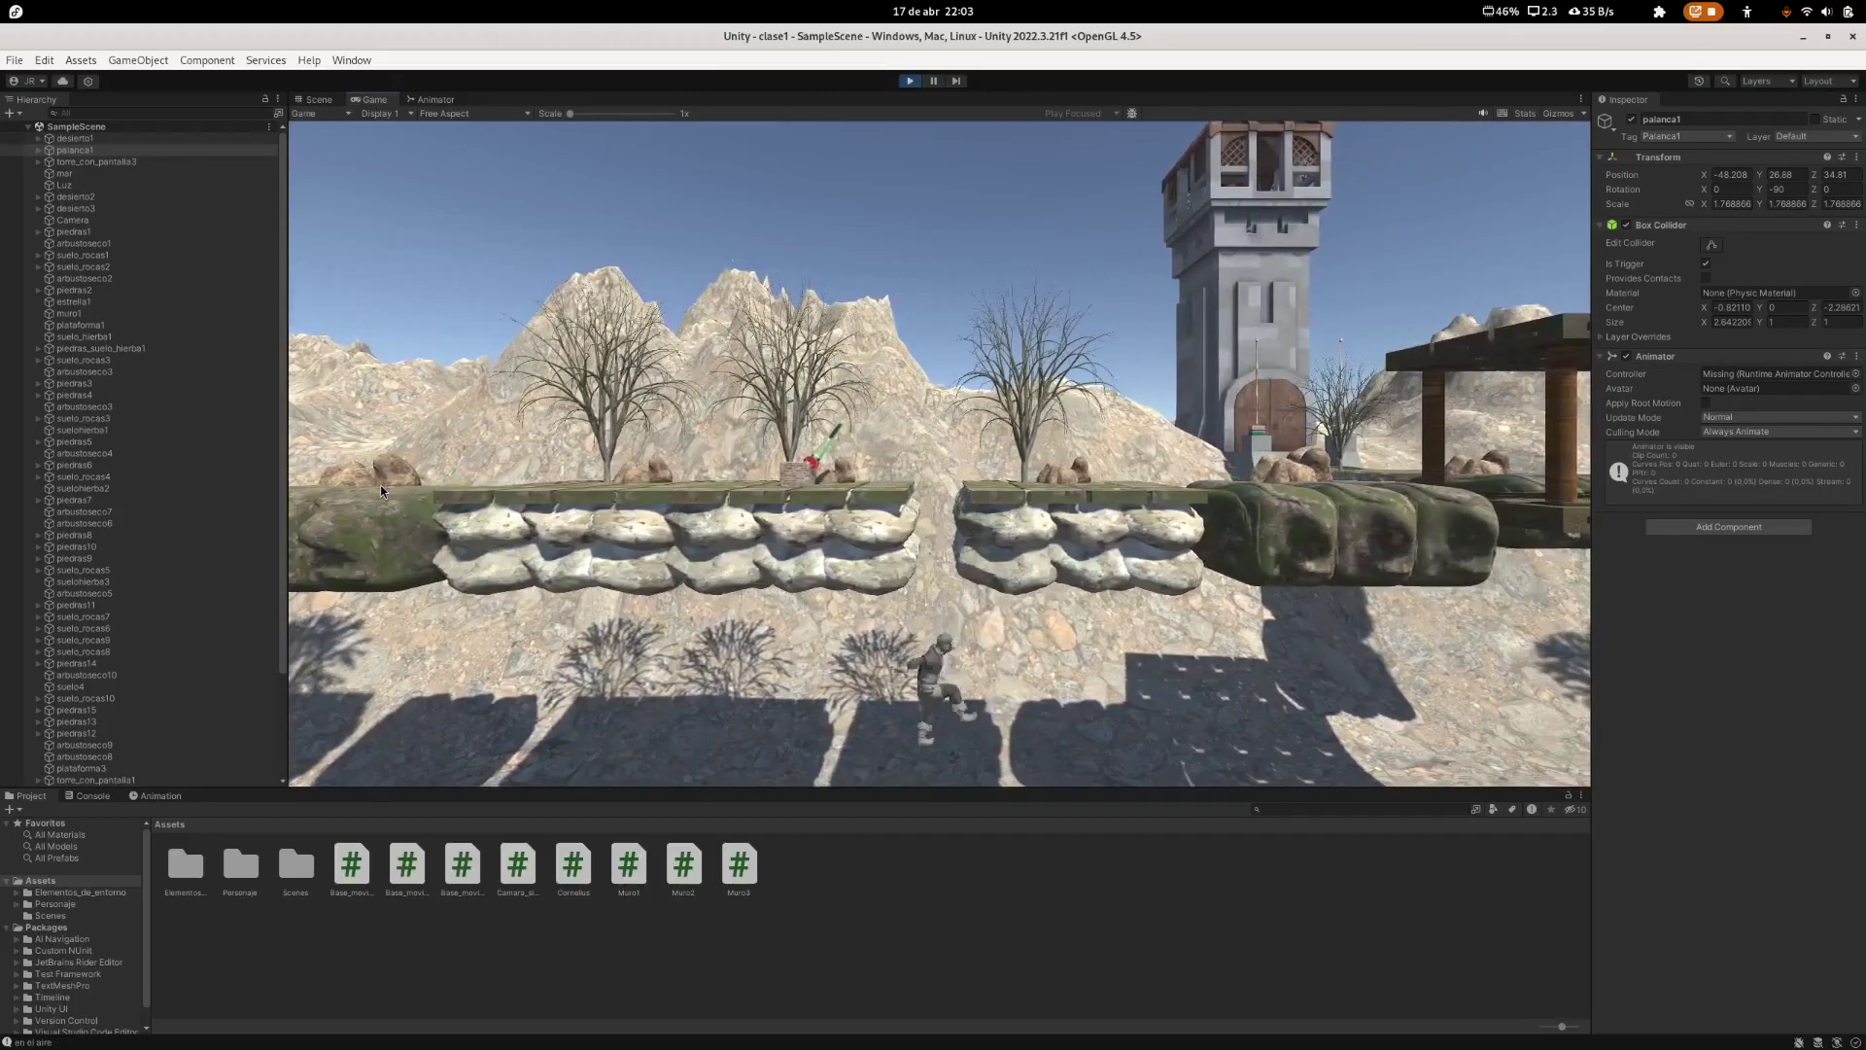
Step: Stop the game, then walk the character right past the lever onto the next platform
{"action": "left_click", "coordinate": [911, 81]}
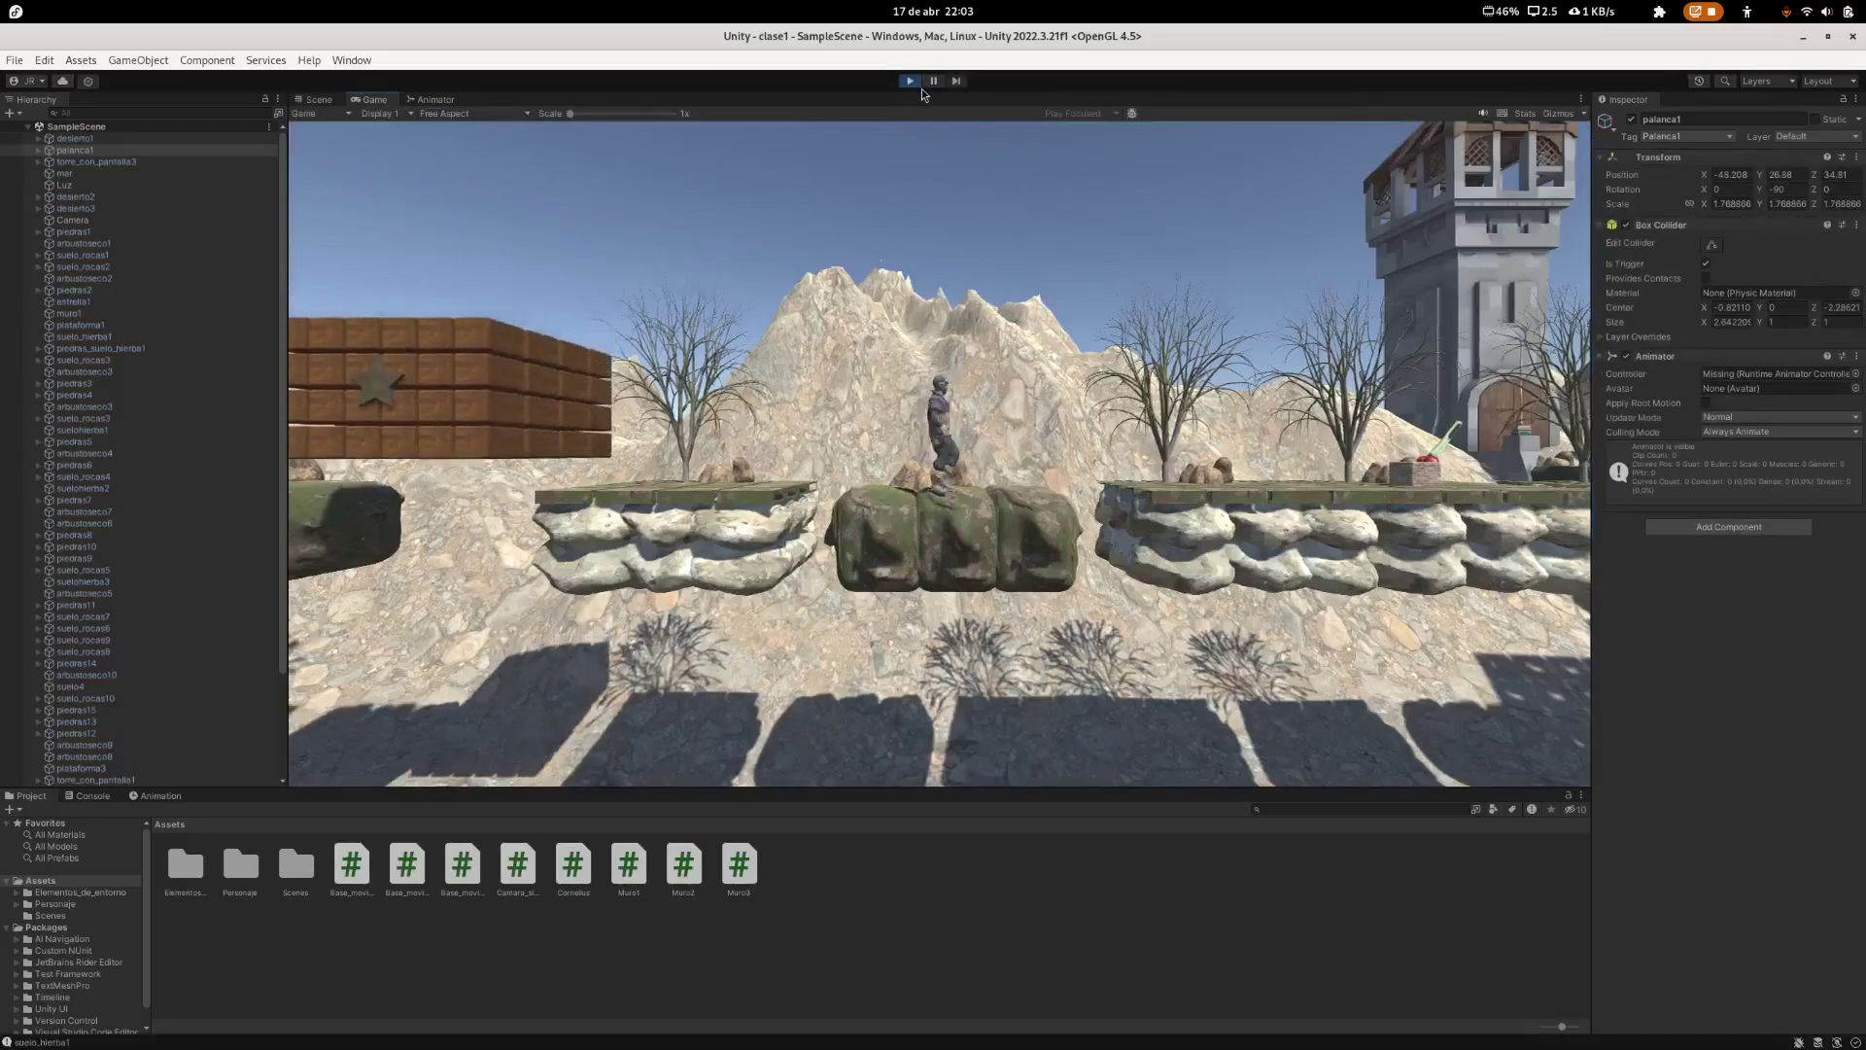
{"action": "key", "text": "d"}
{"action": "key", "text": "d"}
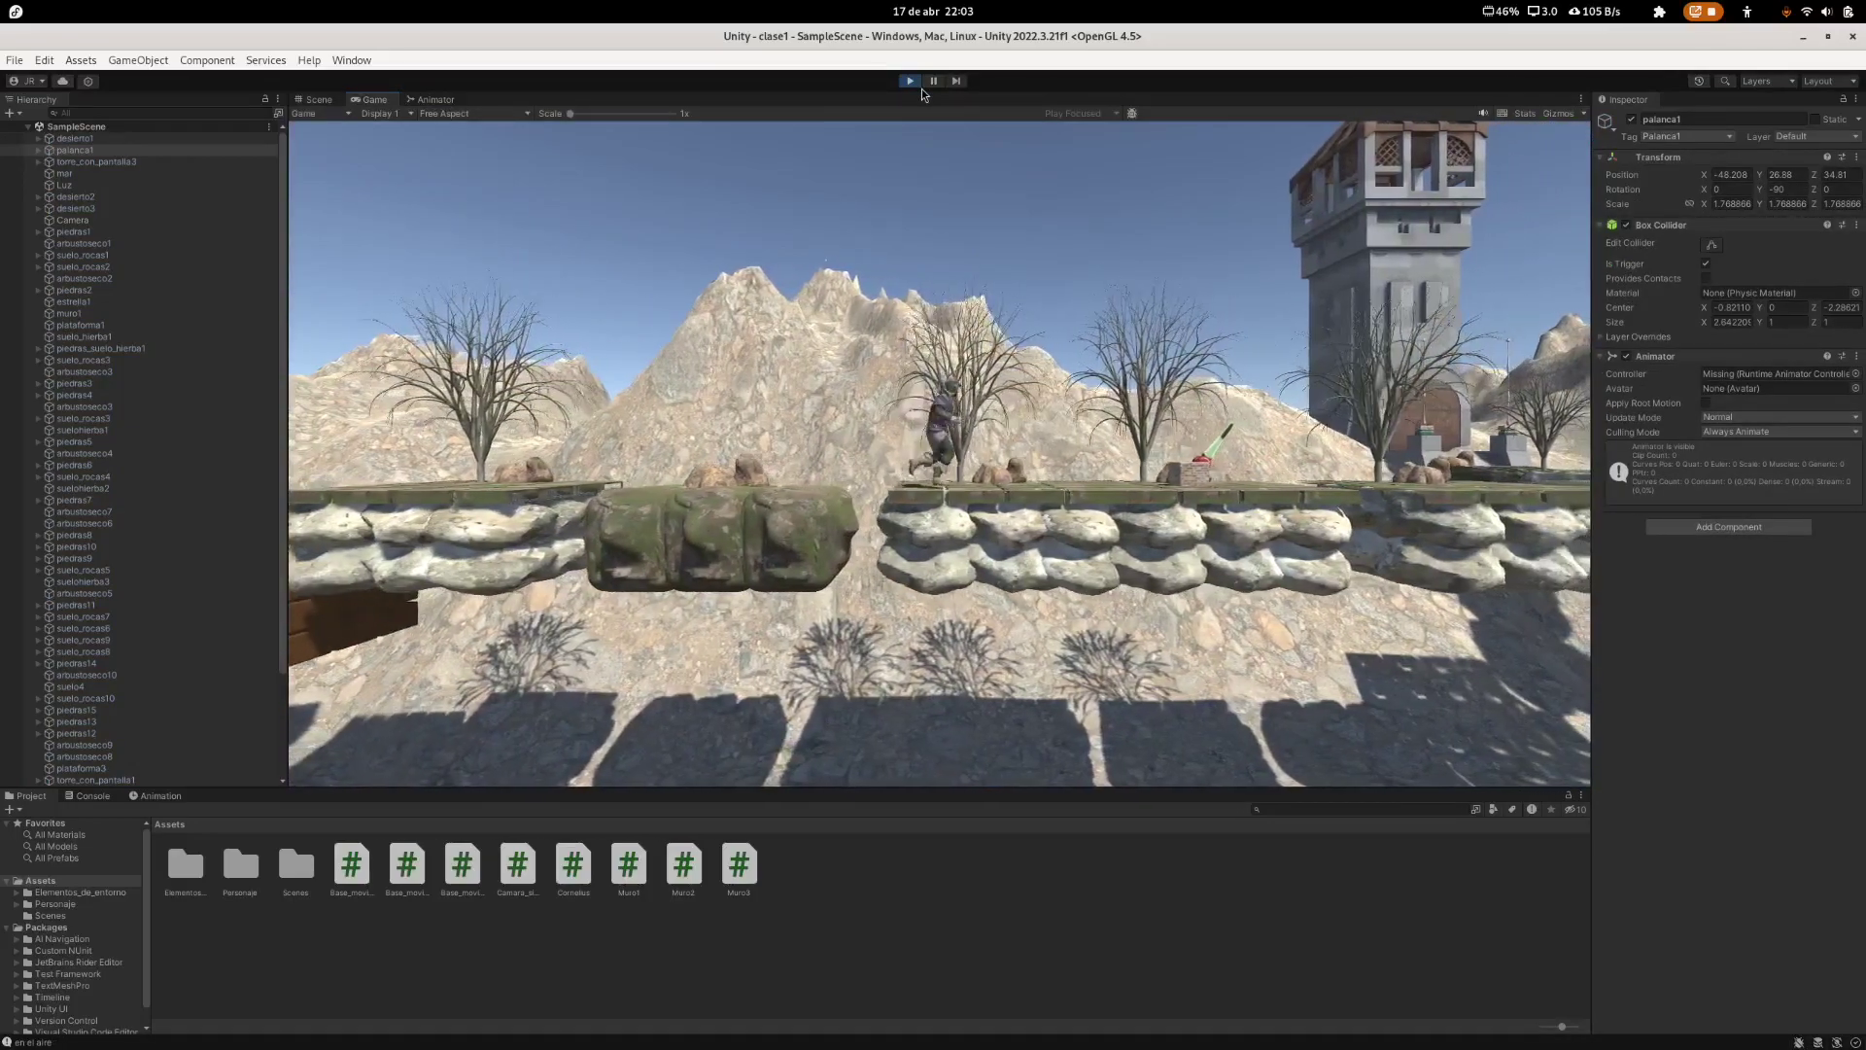
{"action": "key", "text": "d"}
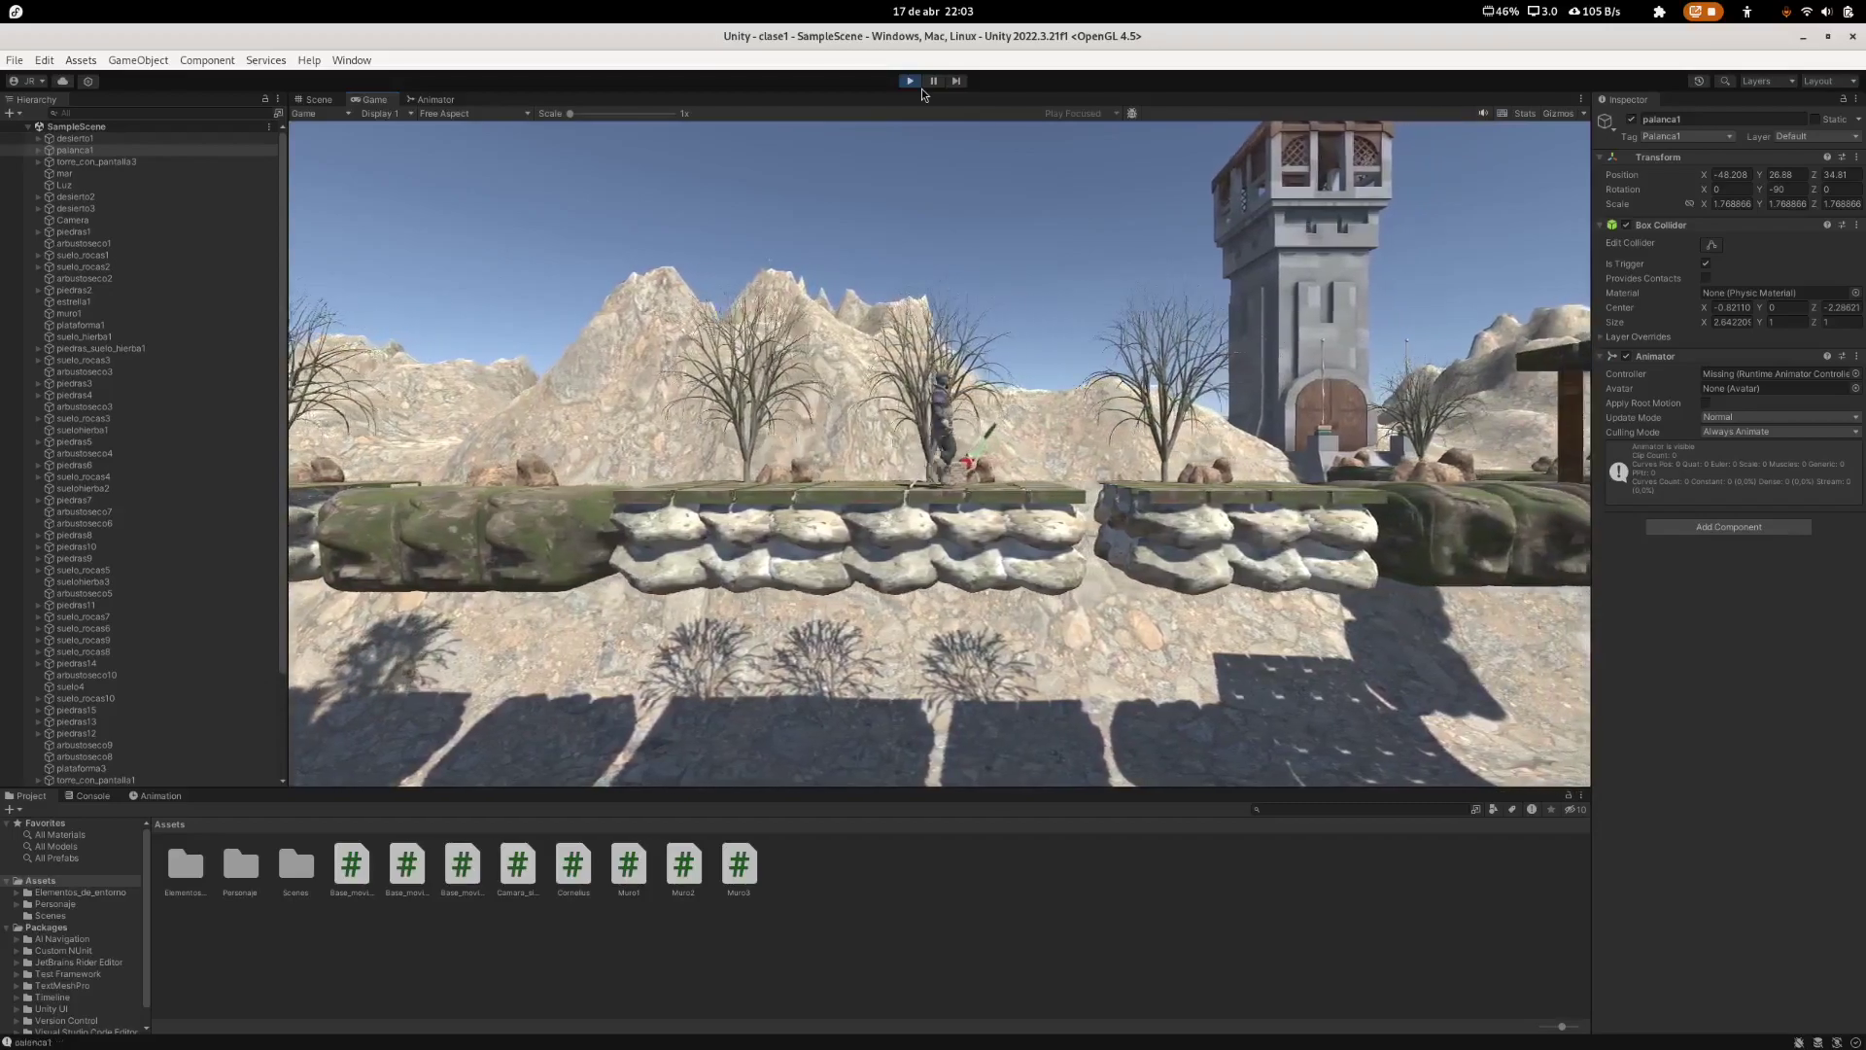
{"action": "key", "text": "d"}
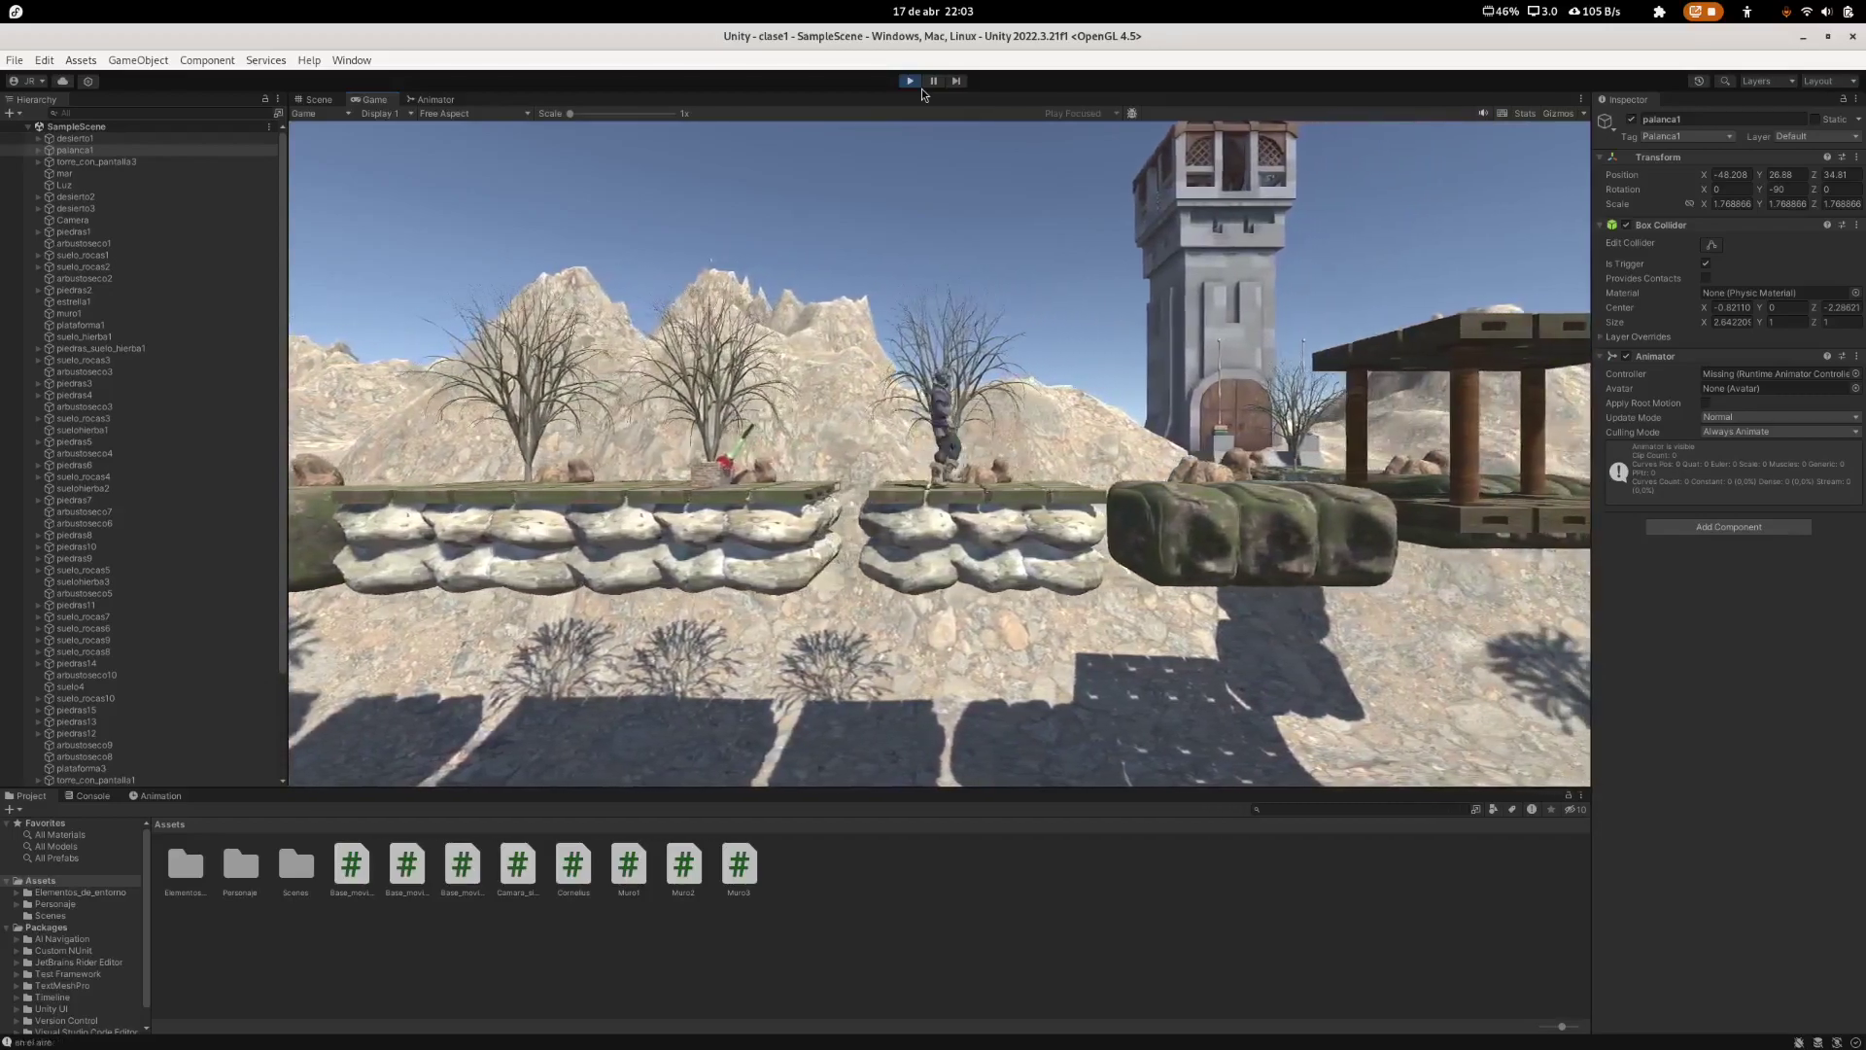
{"action": "key", "text": "d"}
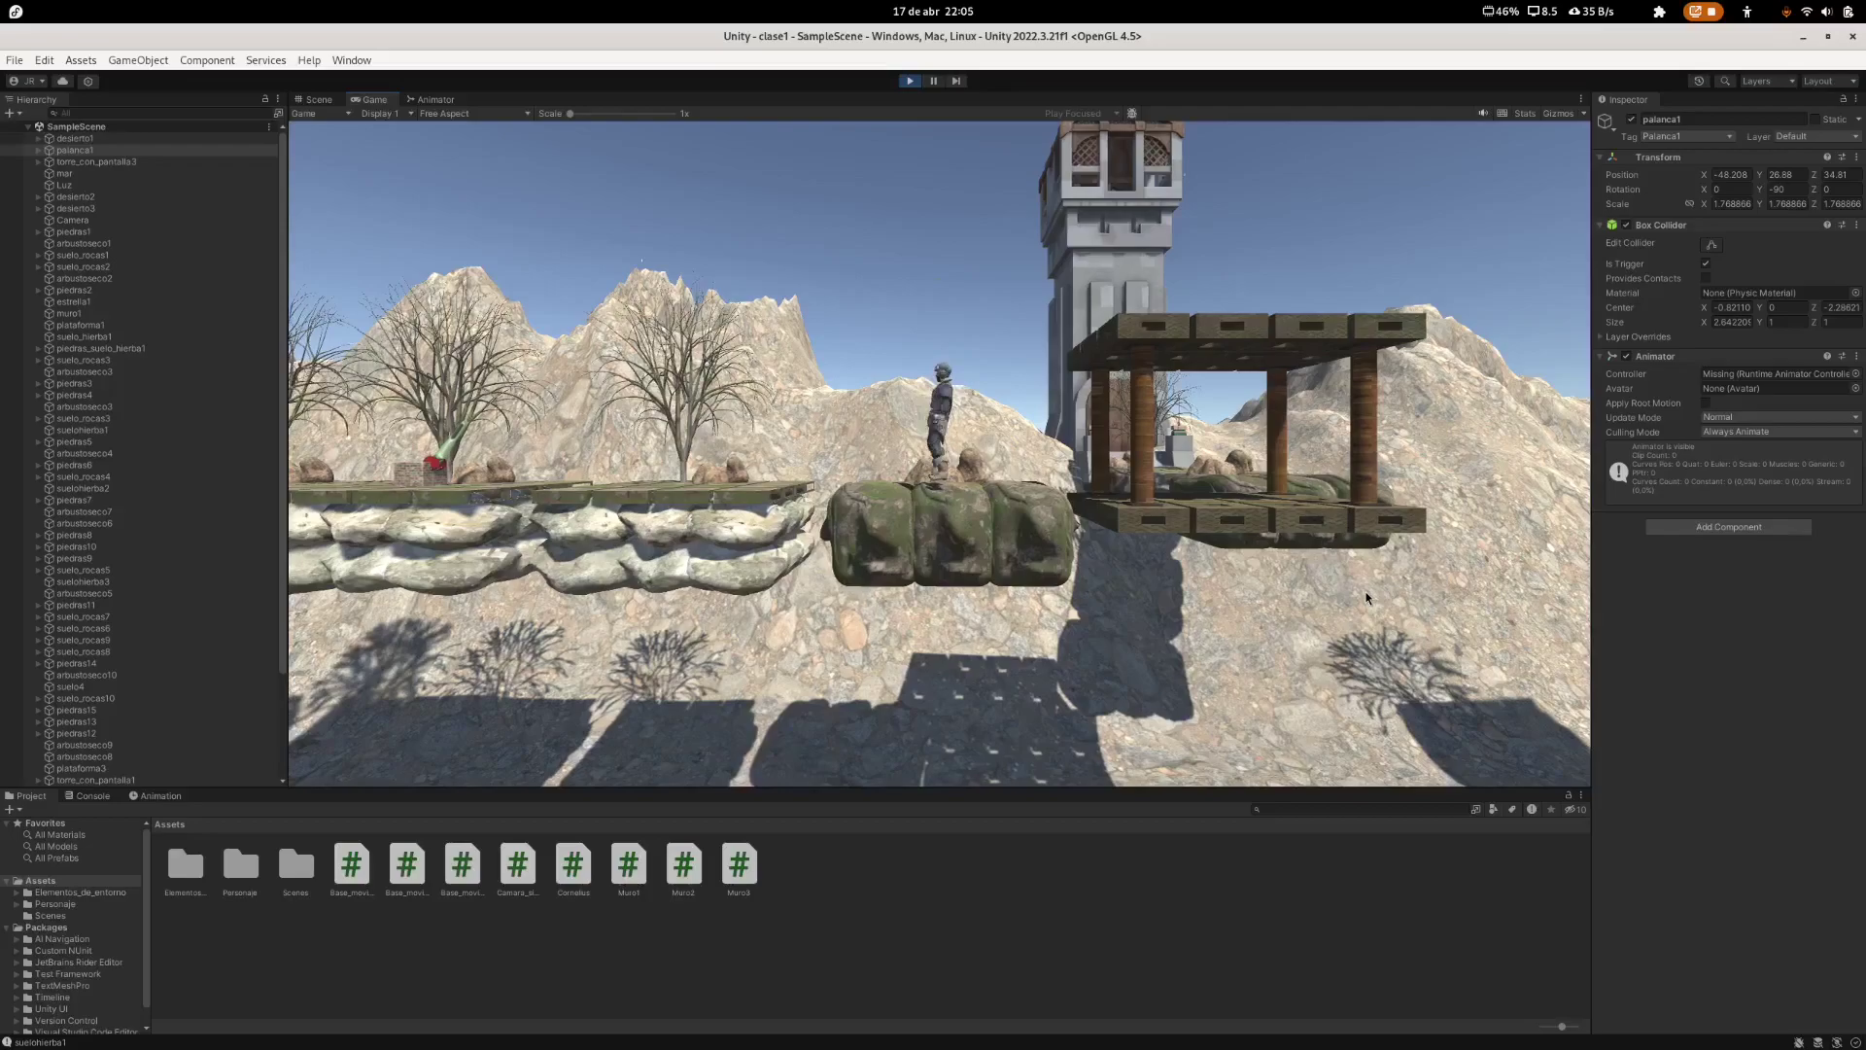
Step: Run the character right across the rock platform onto the wooden tower platform
{"action": "key", "text": "d"}
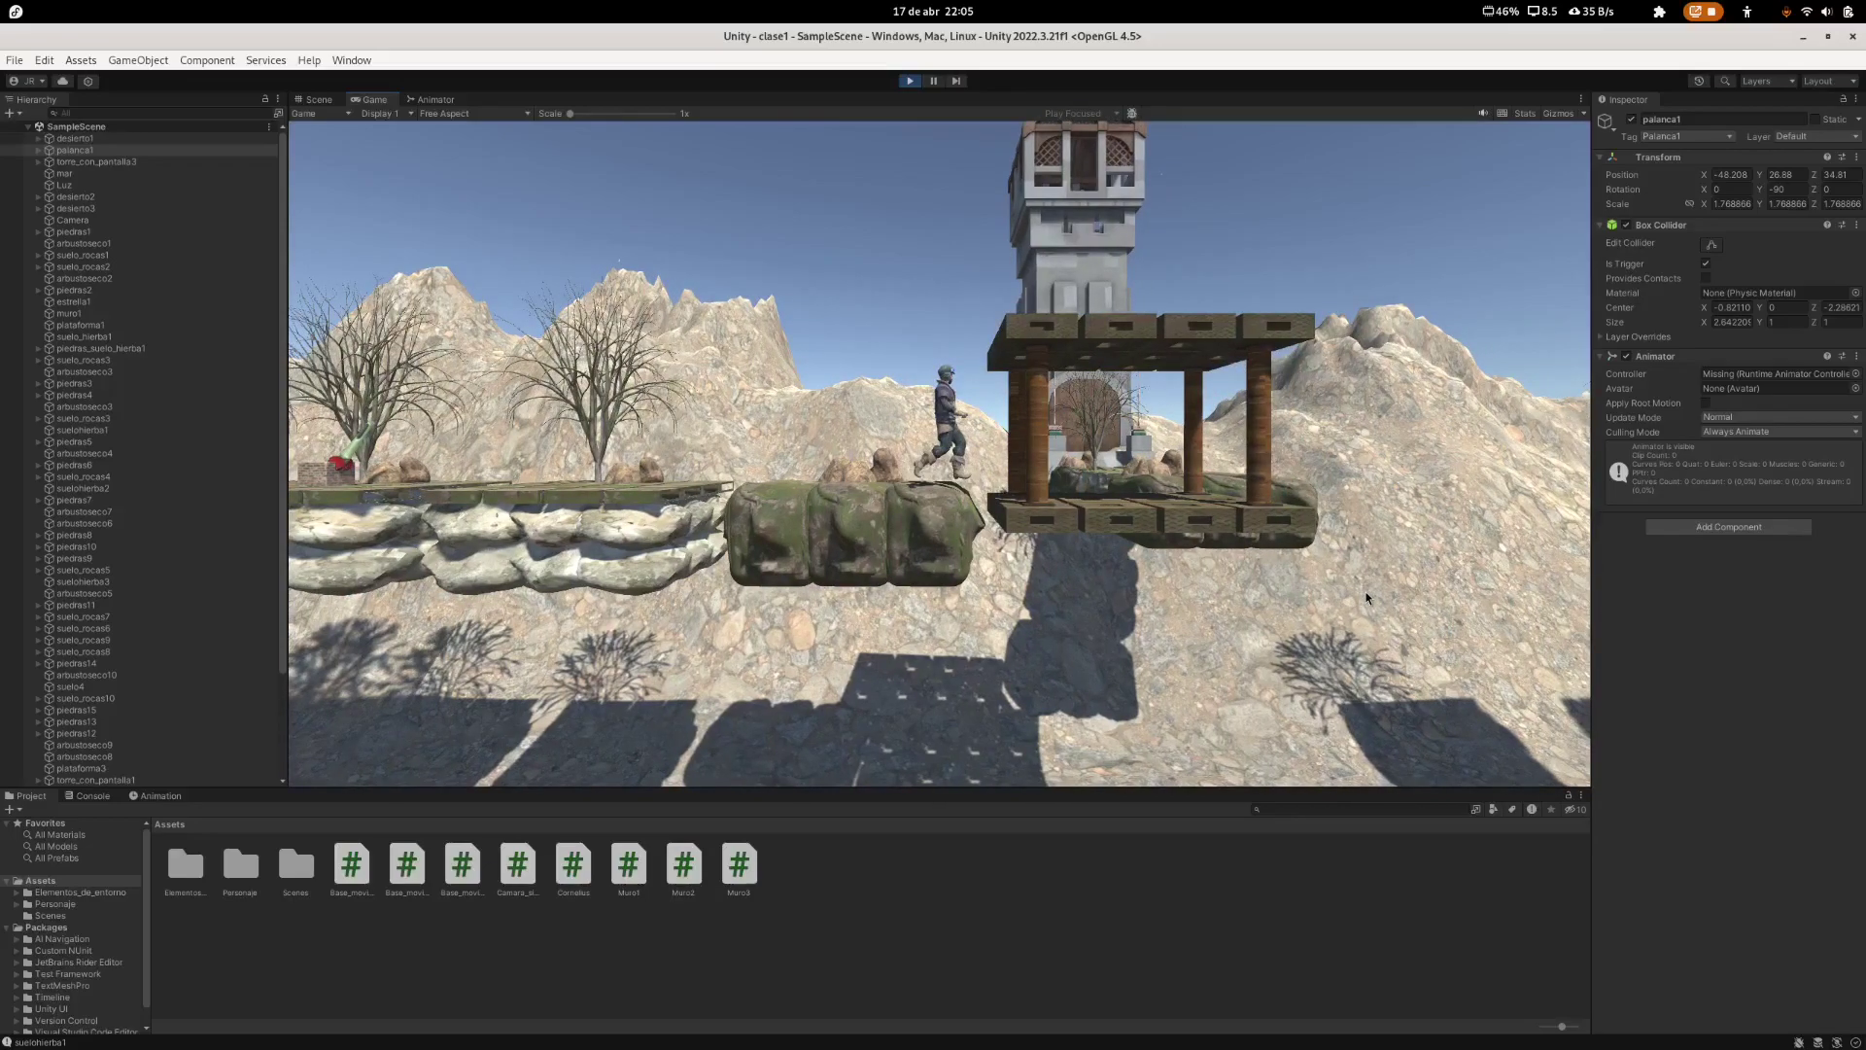
{"action": "key", "text": "d"}
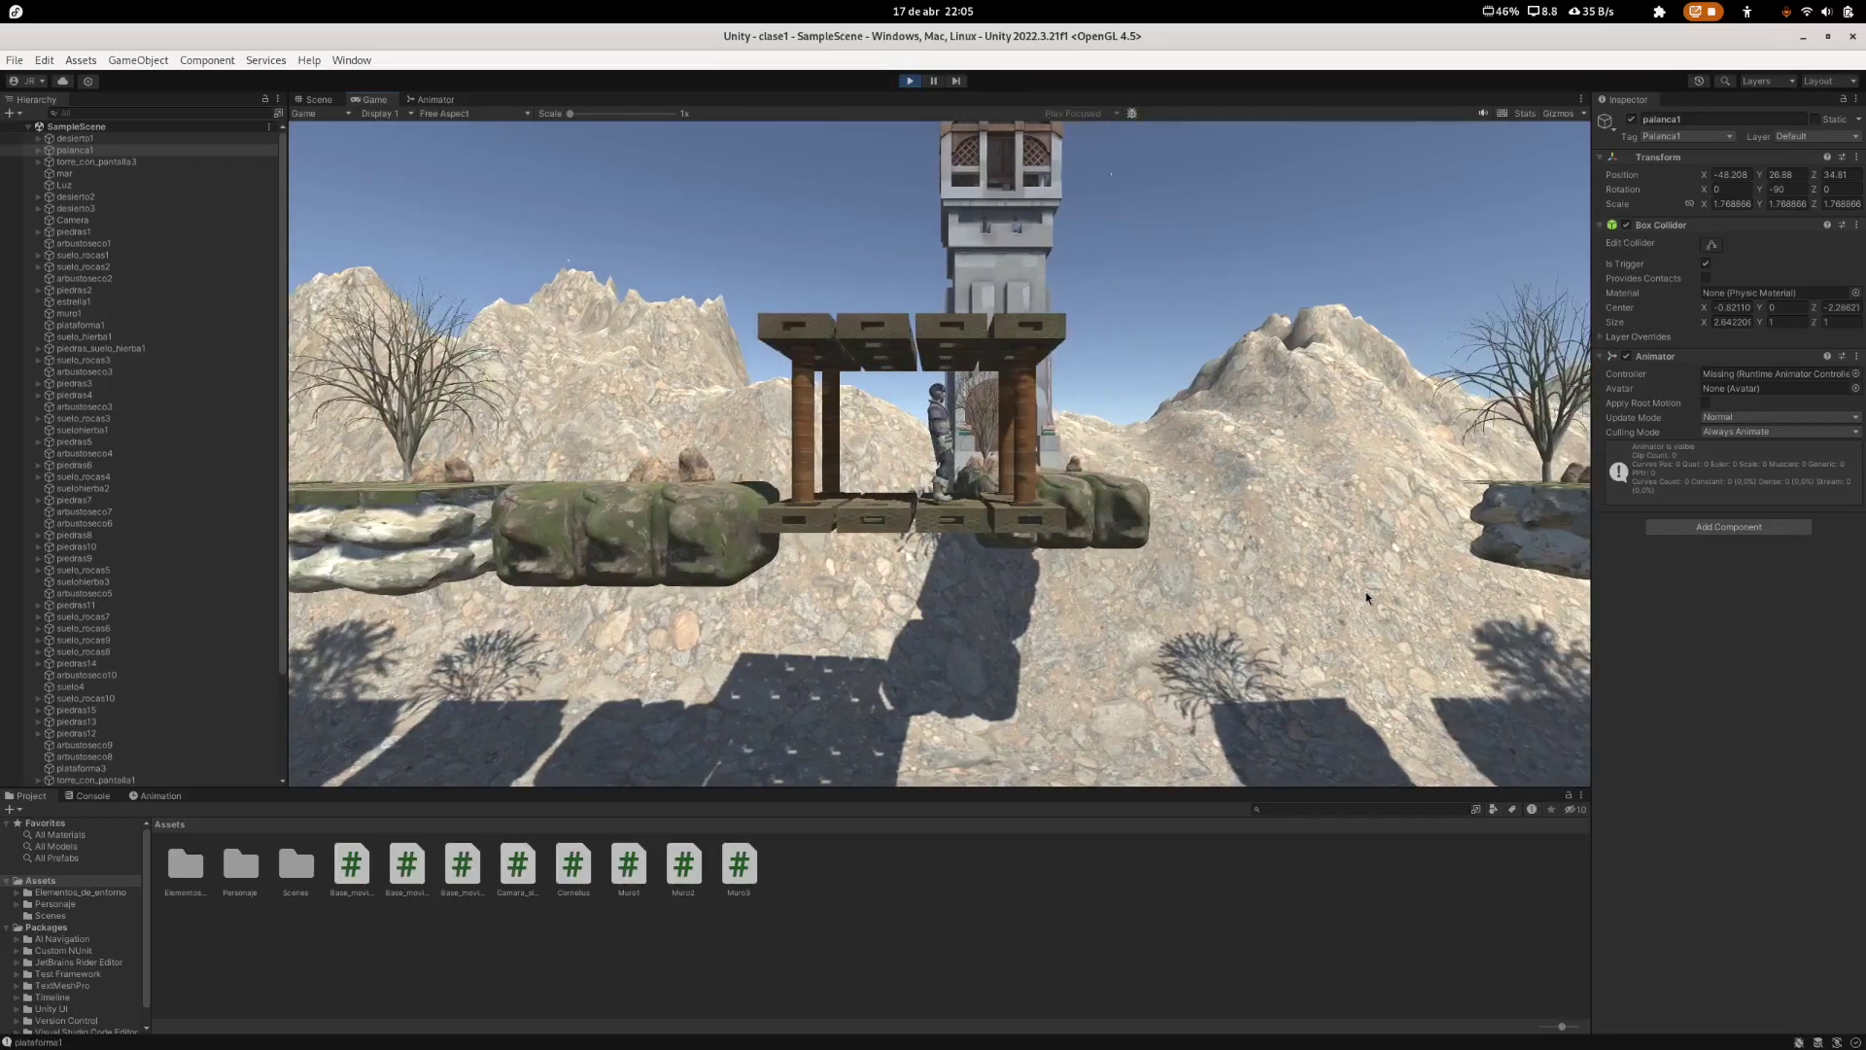
{"action": "key", "text": "d"}
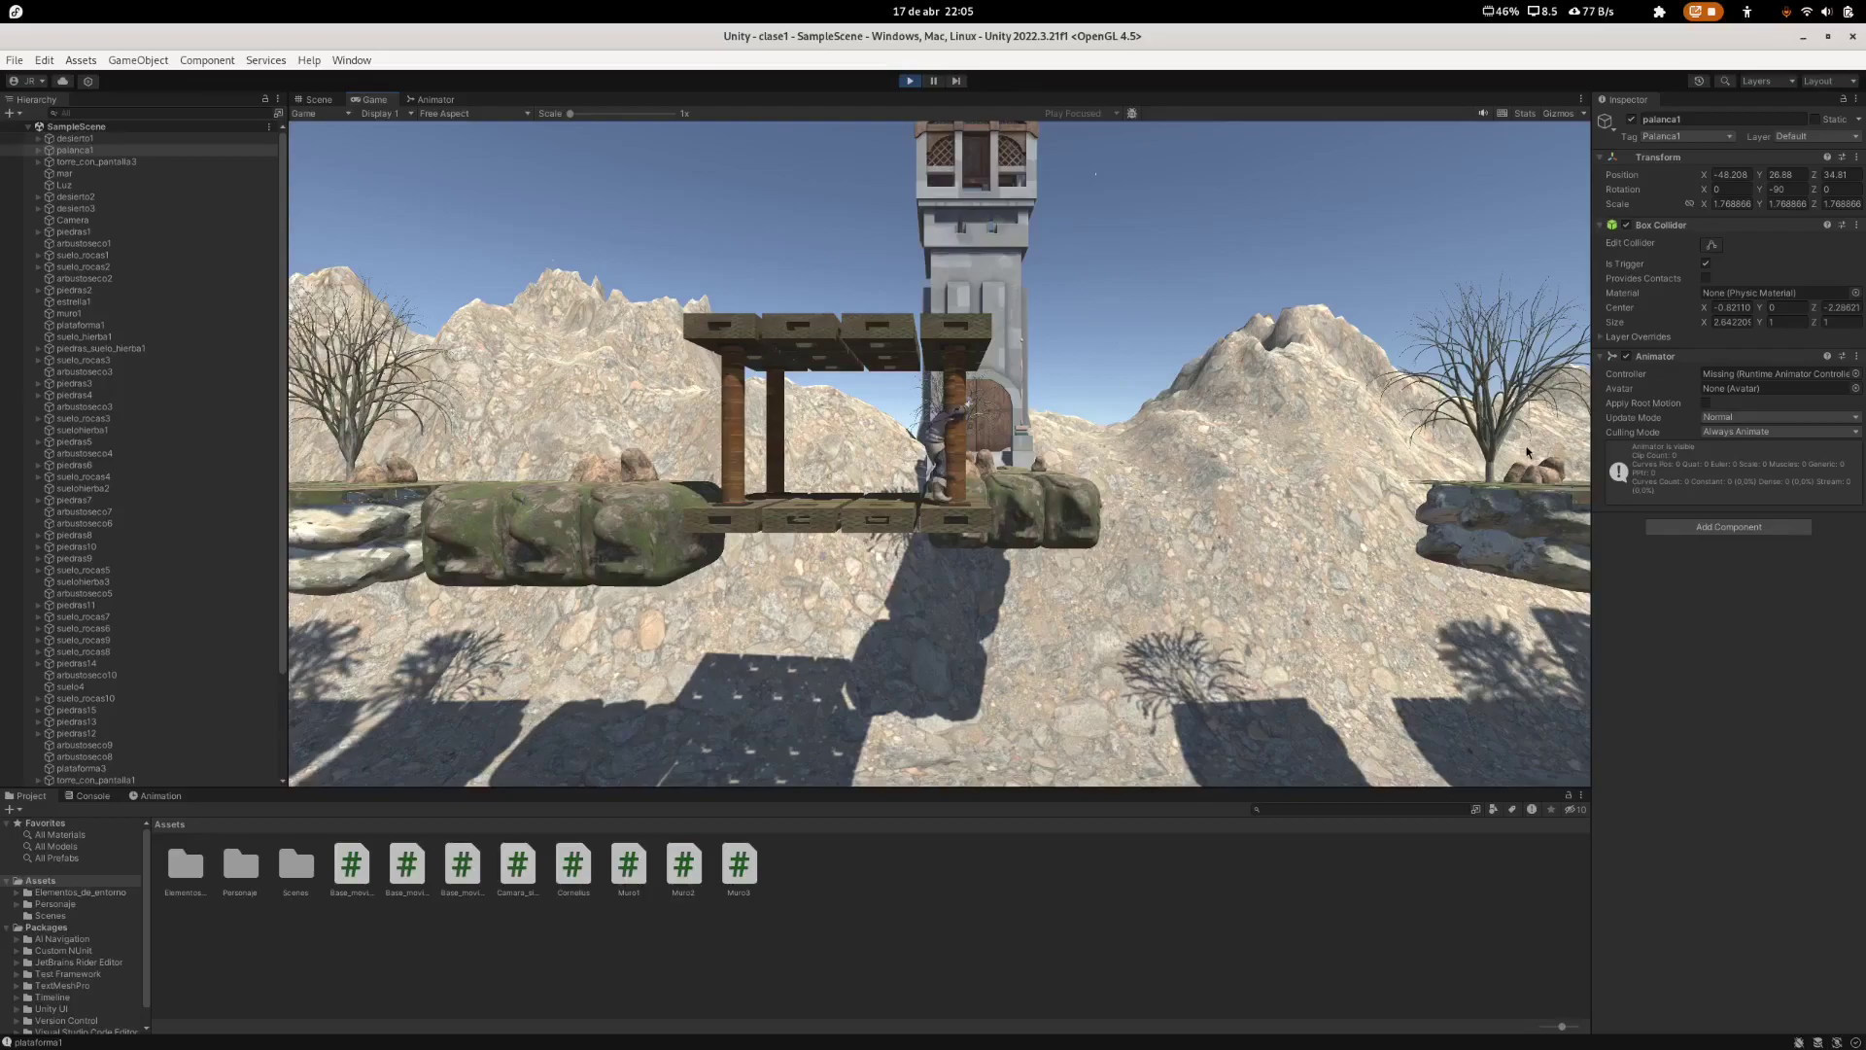
Step: Jump the character back left off the mossy rocks and into the lever
{"action": "key", "text": "a"}
{"action": "key", "text": "space"}
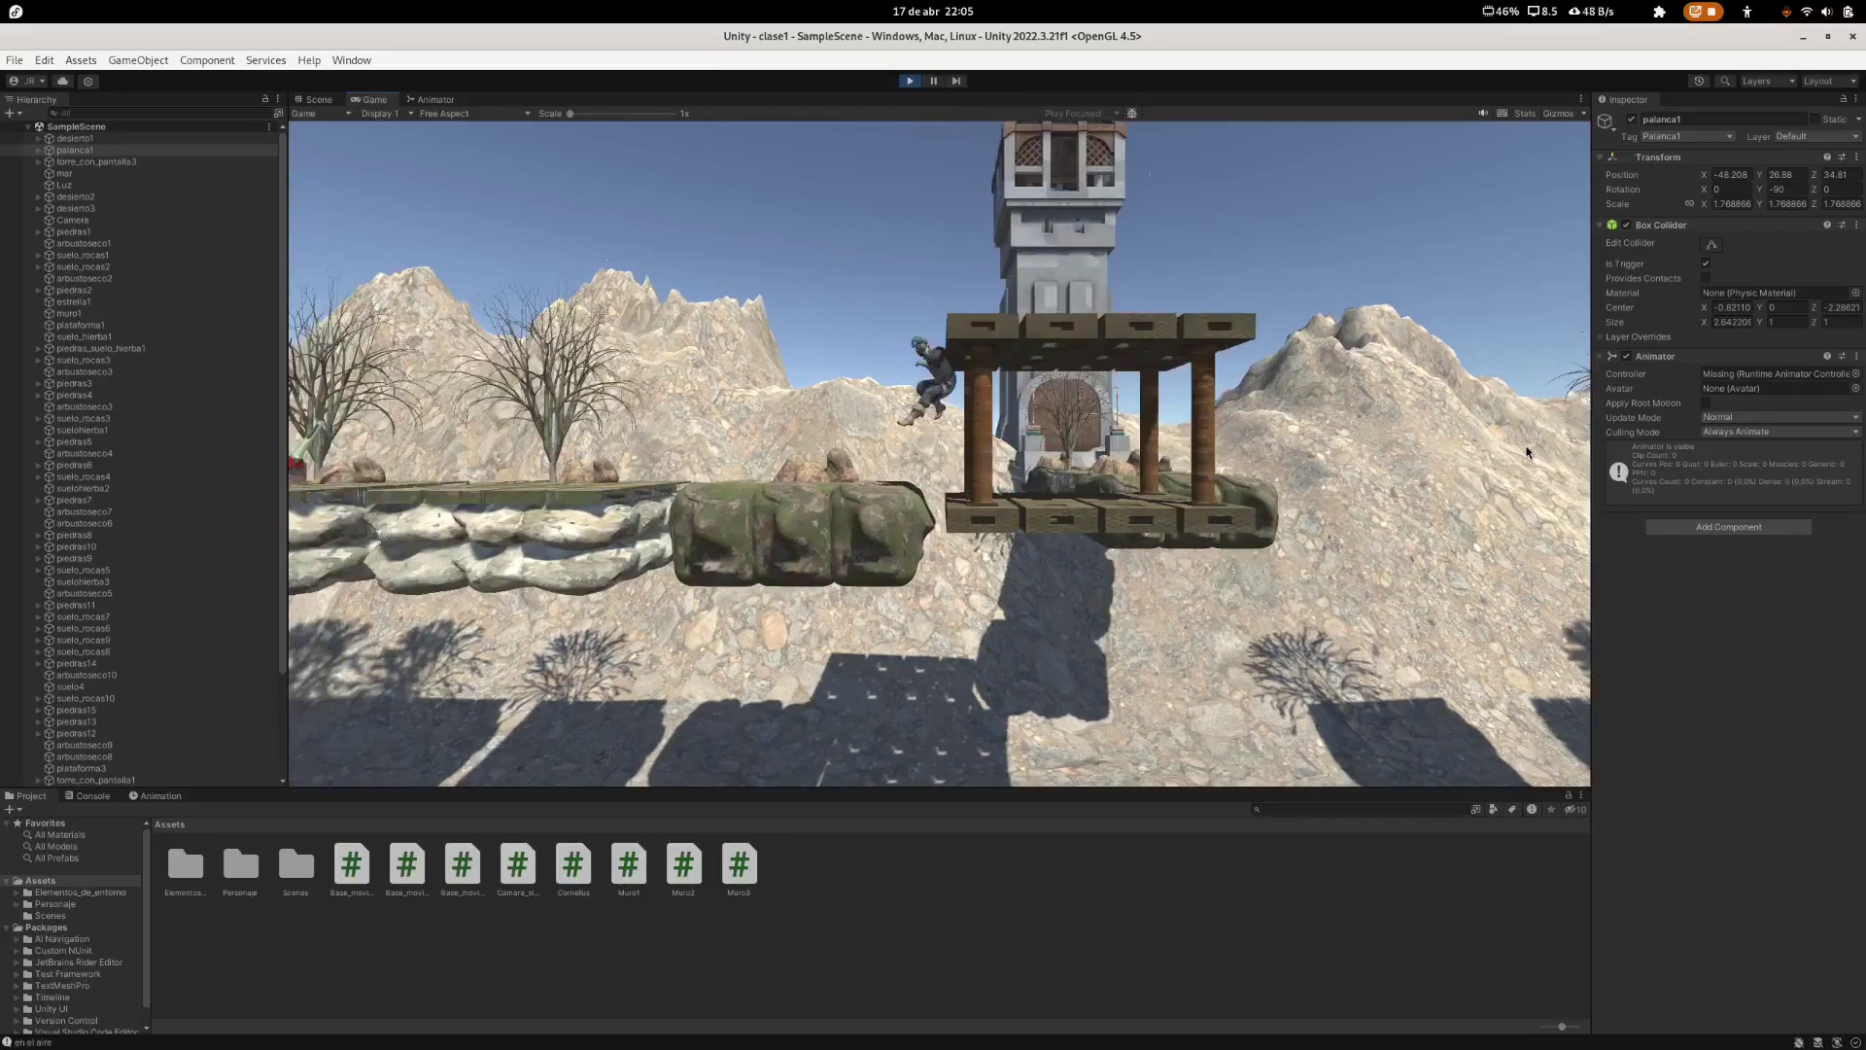
{"action": "key", "text": "a"}
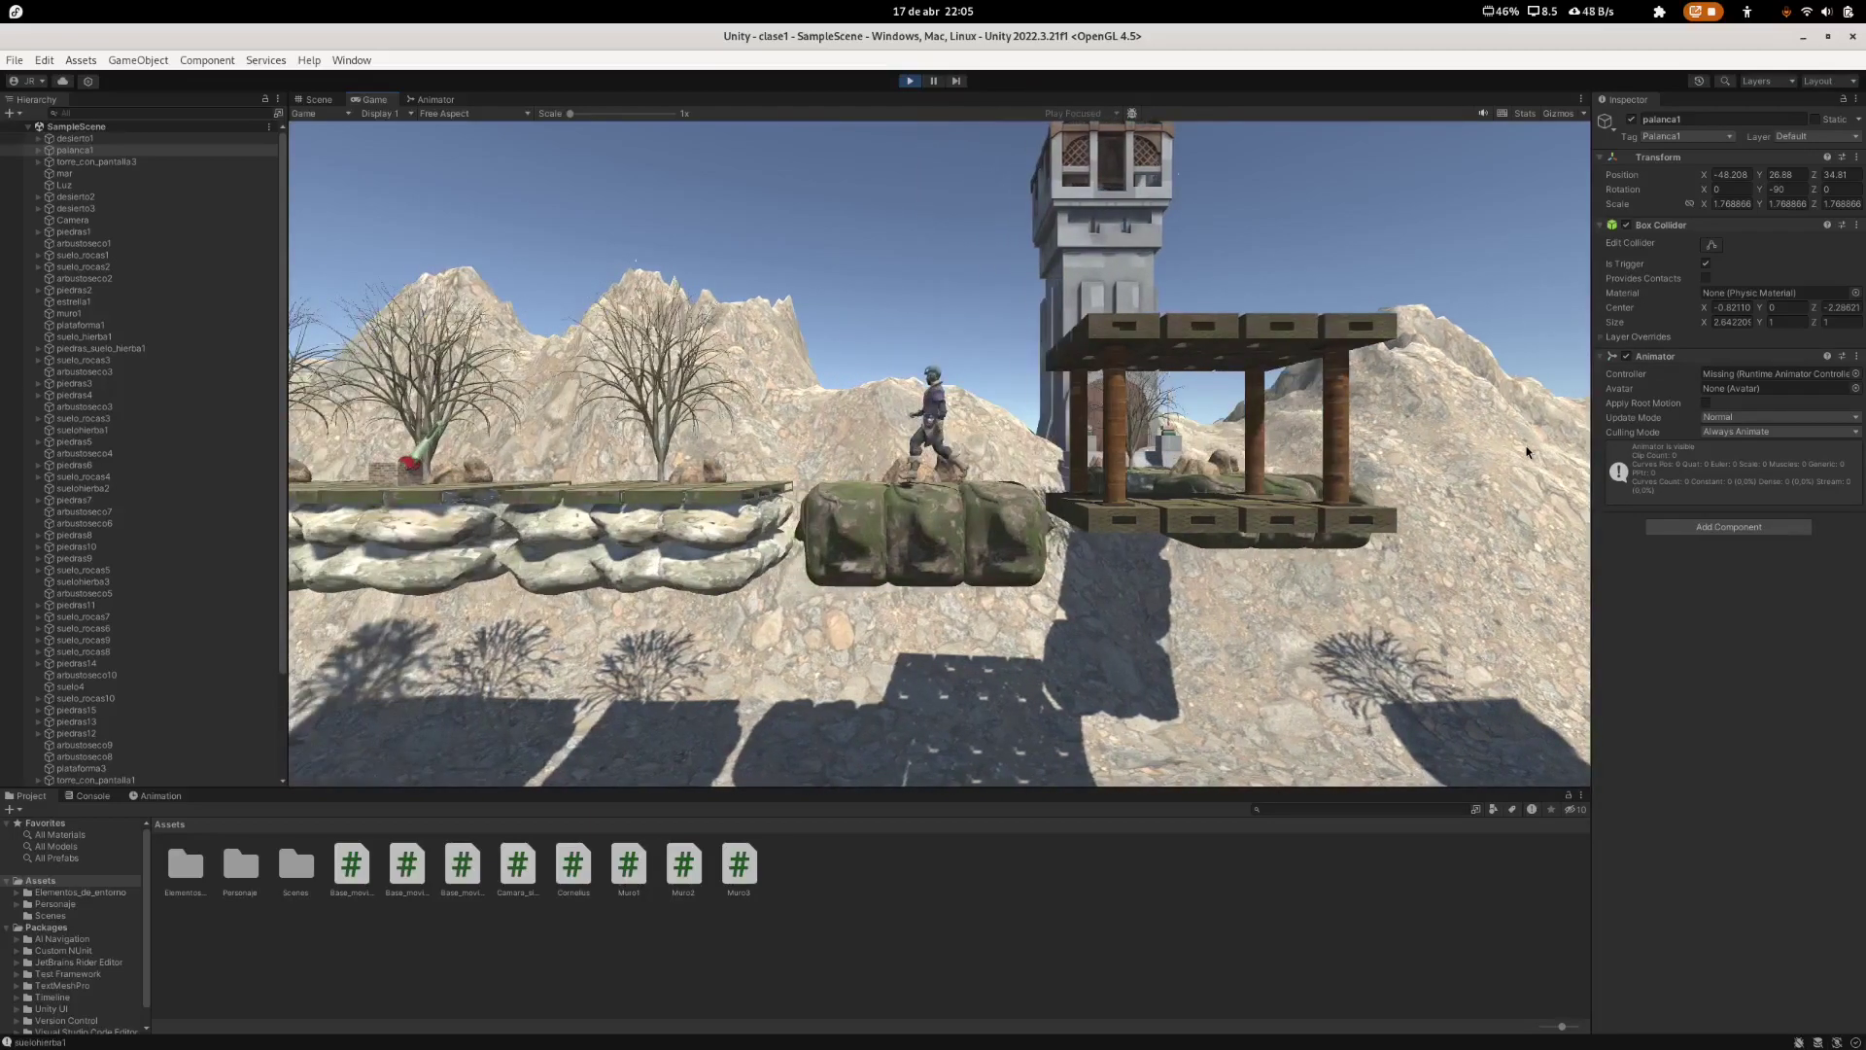
{"action": "key", "text": "space"}
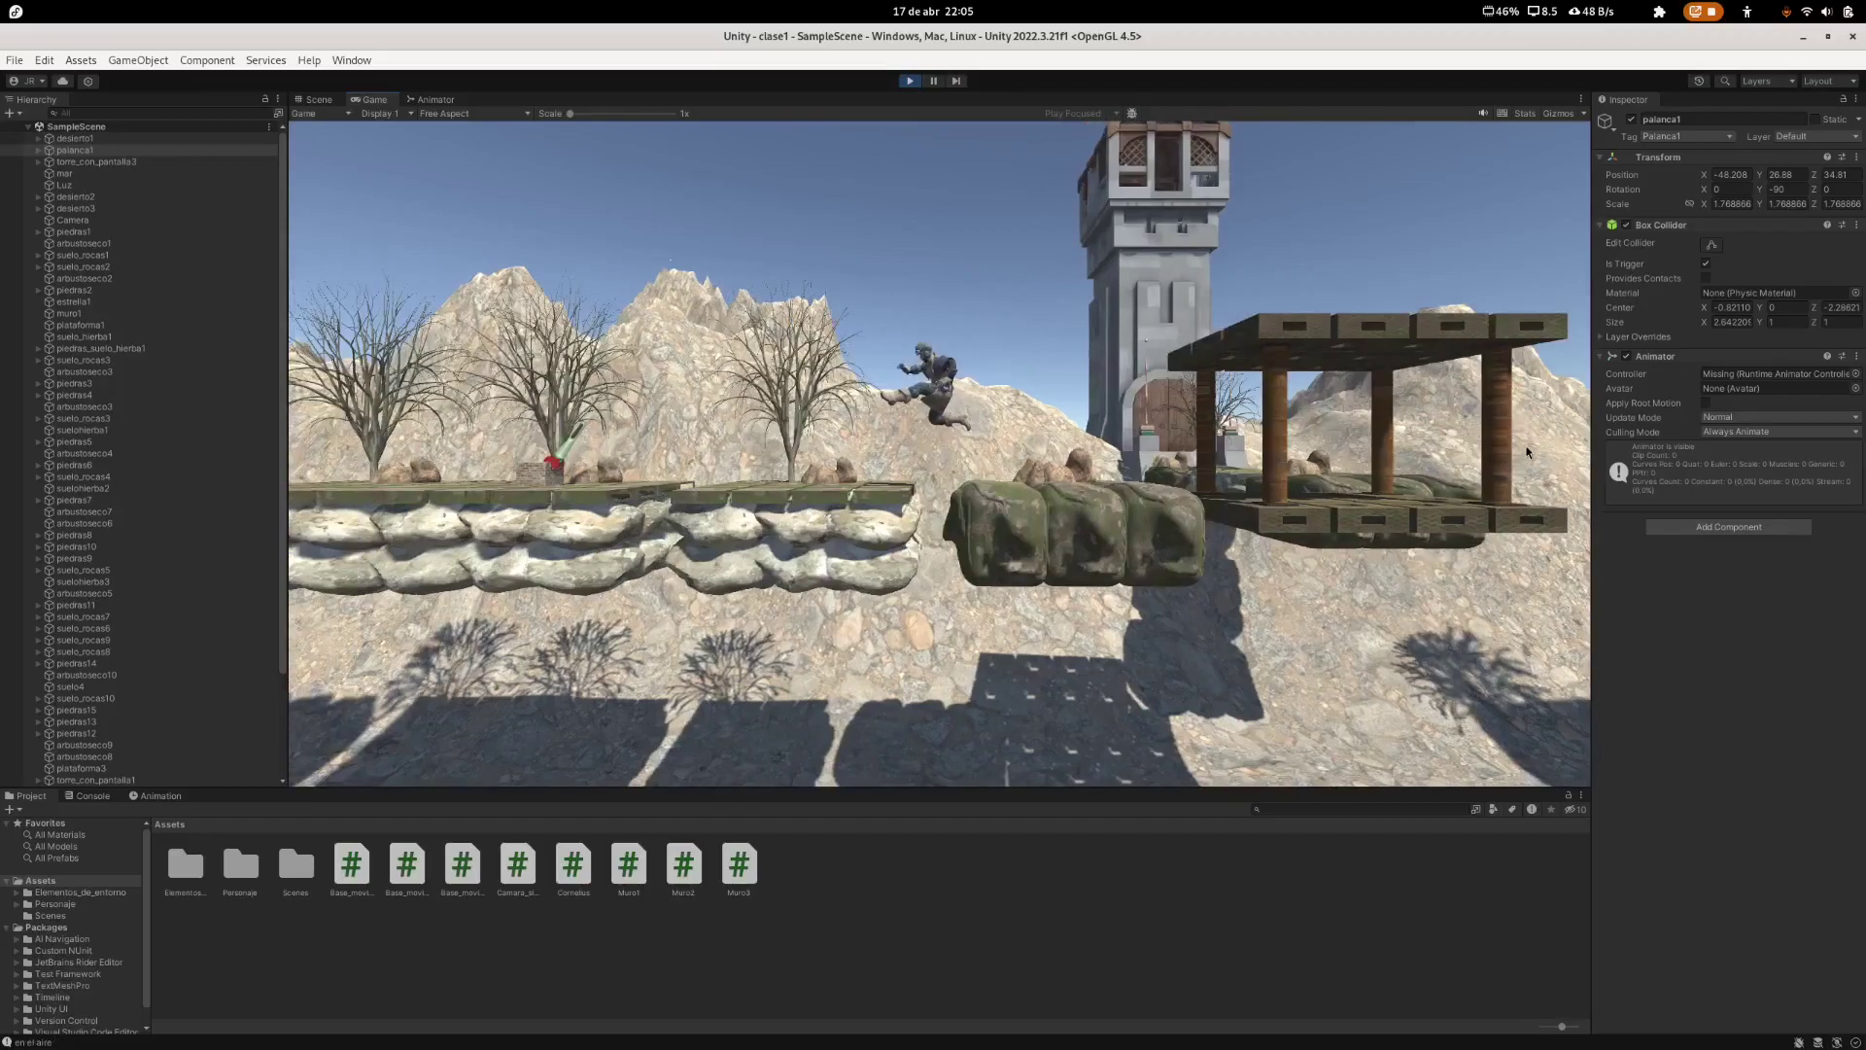
{"action": "key", "text": "space"}
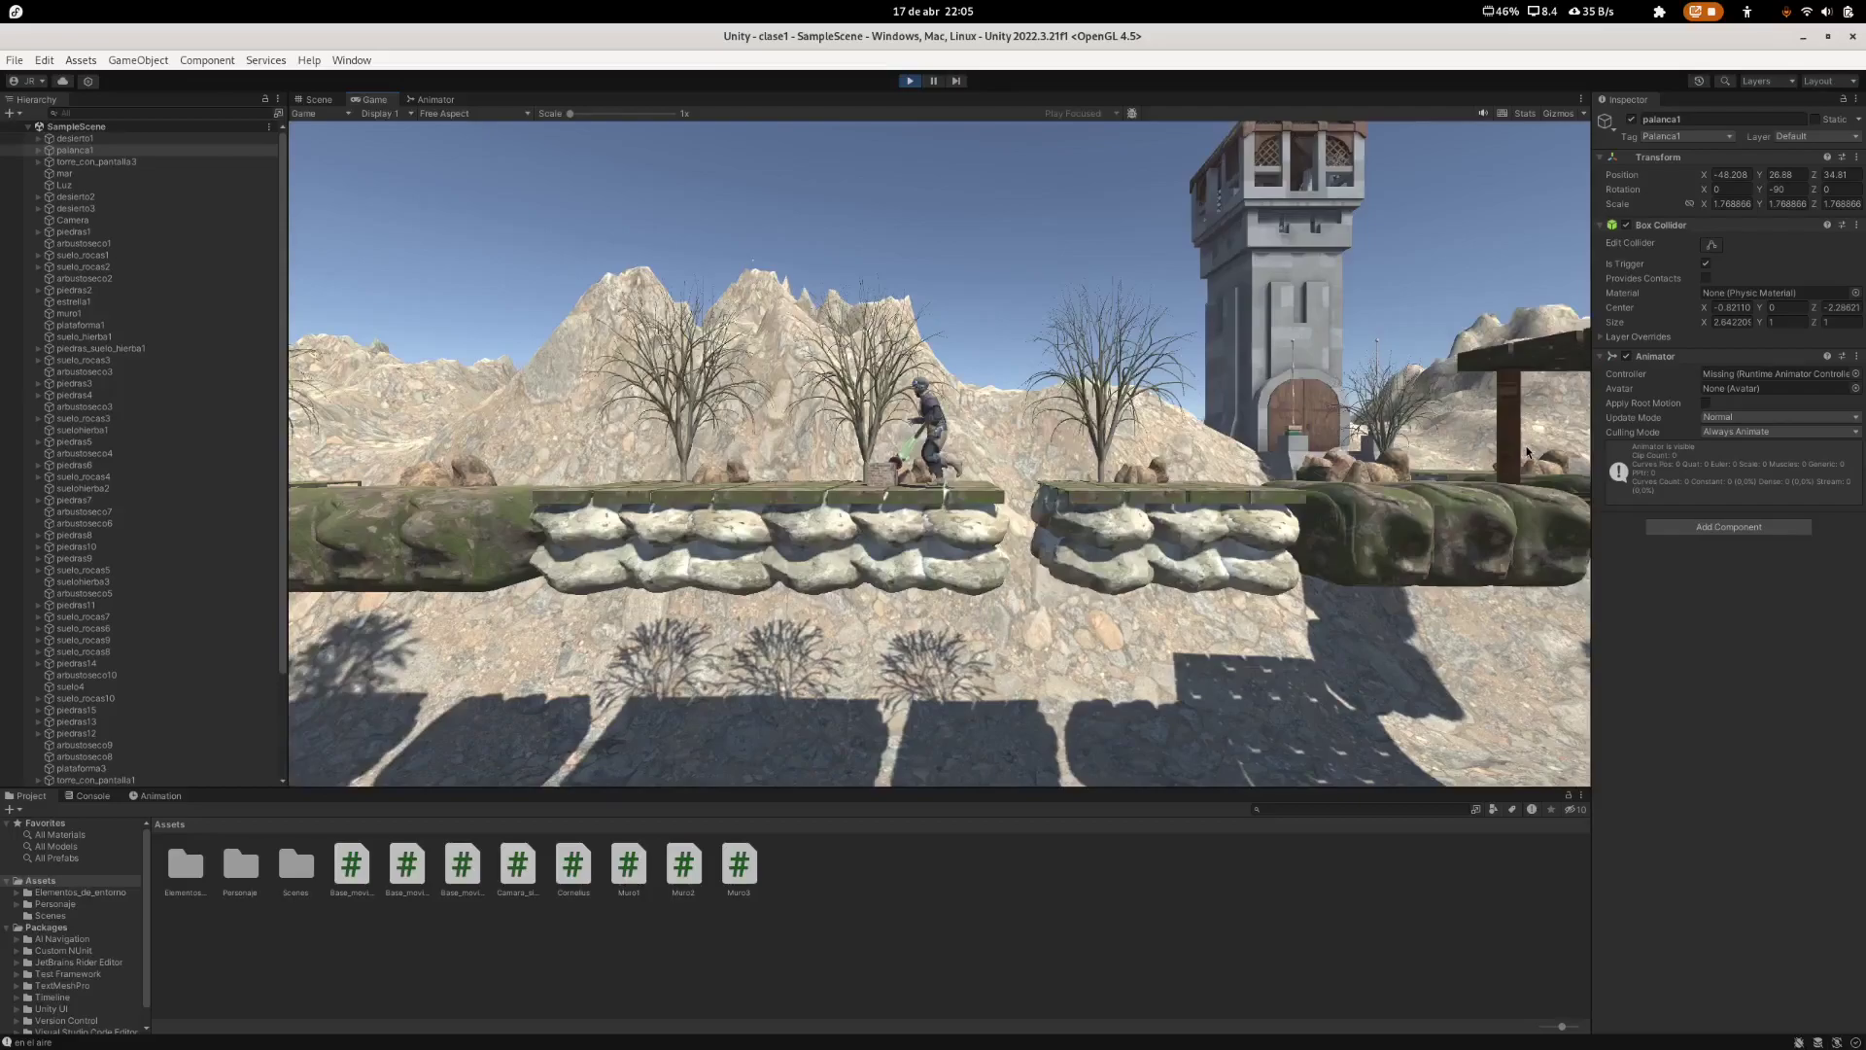
{"action": "key", "text": "a"}
{"action": "key", "text": "a"}
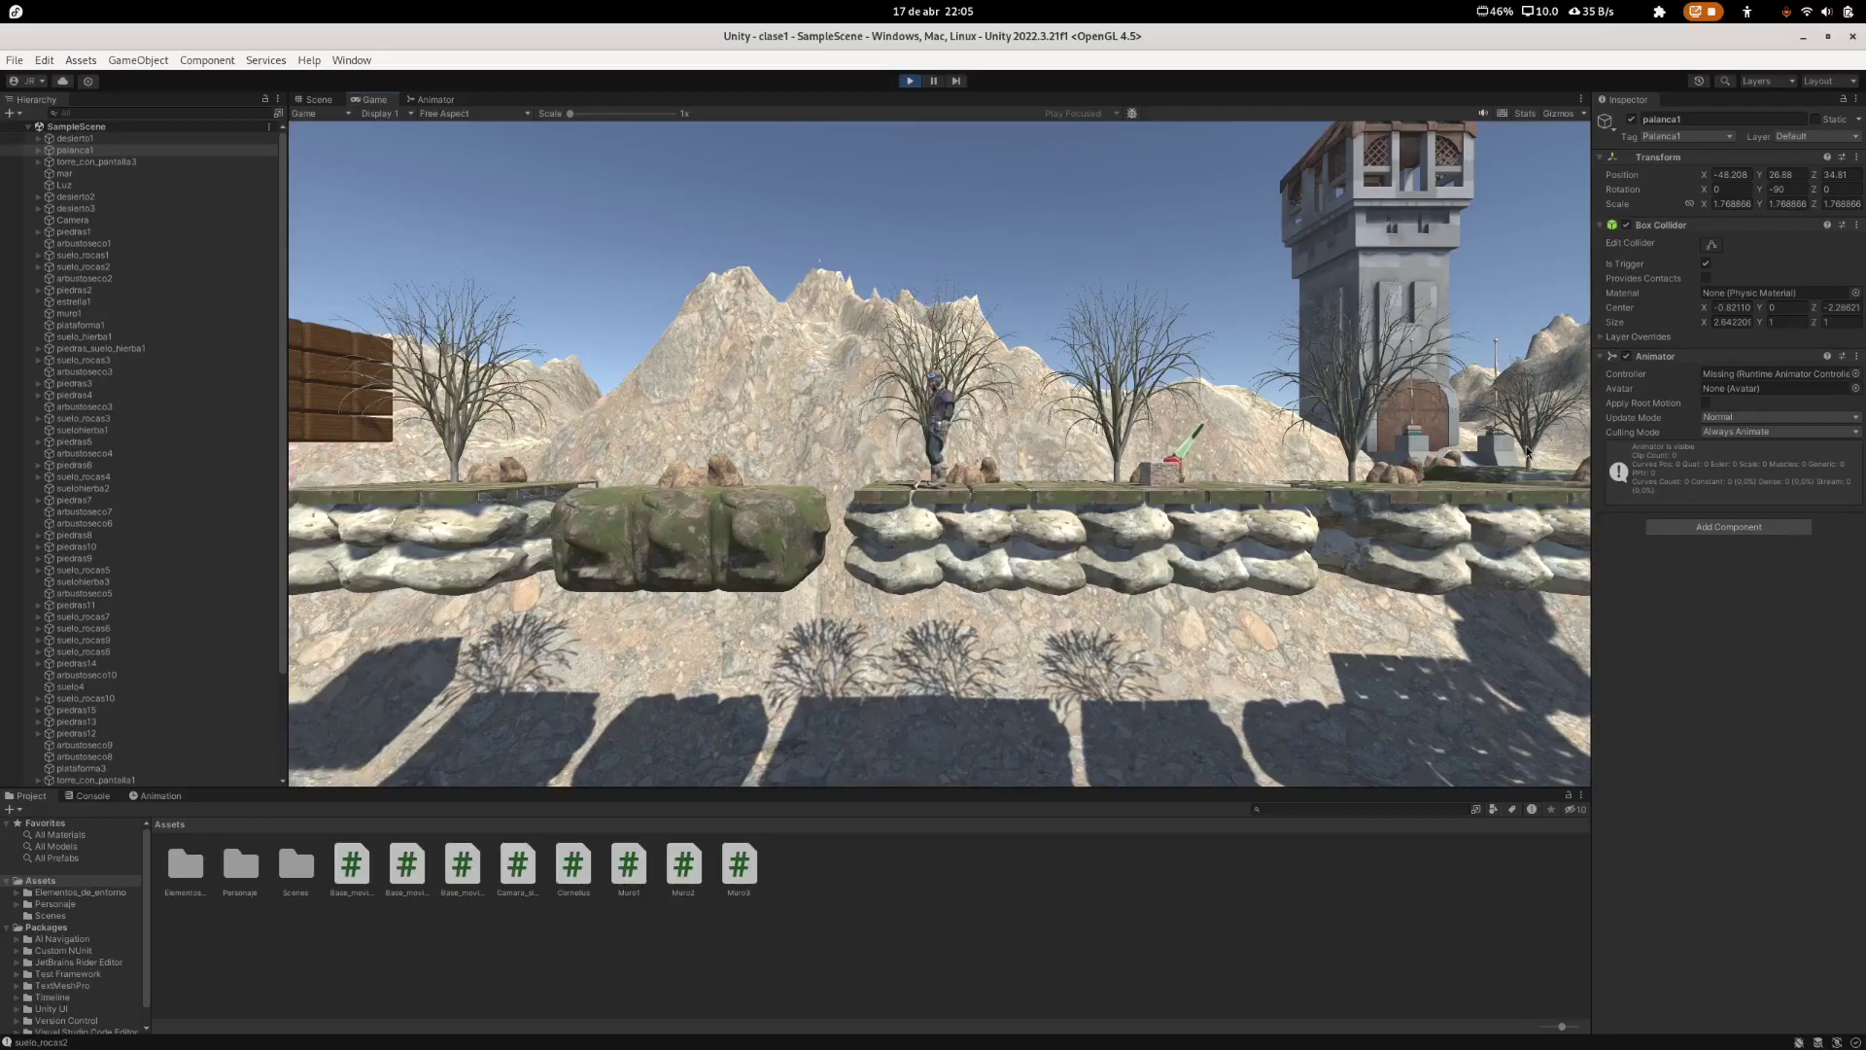
Step: Run and jump the character right again toward the tower
{"action": "key", "text": "d"}
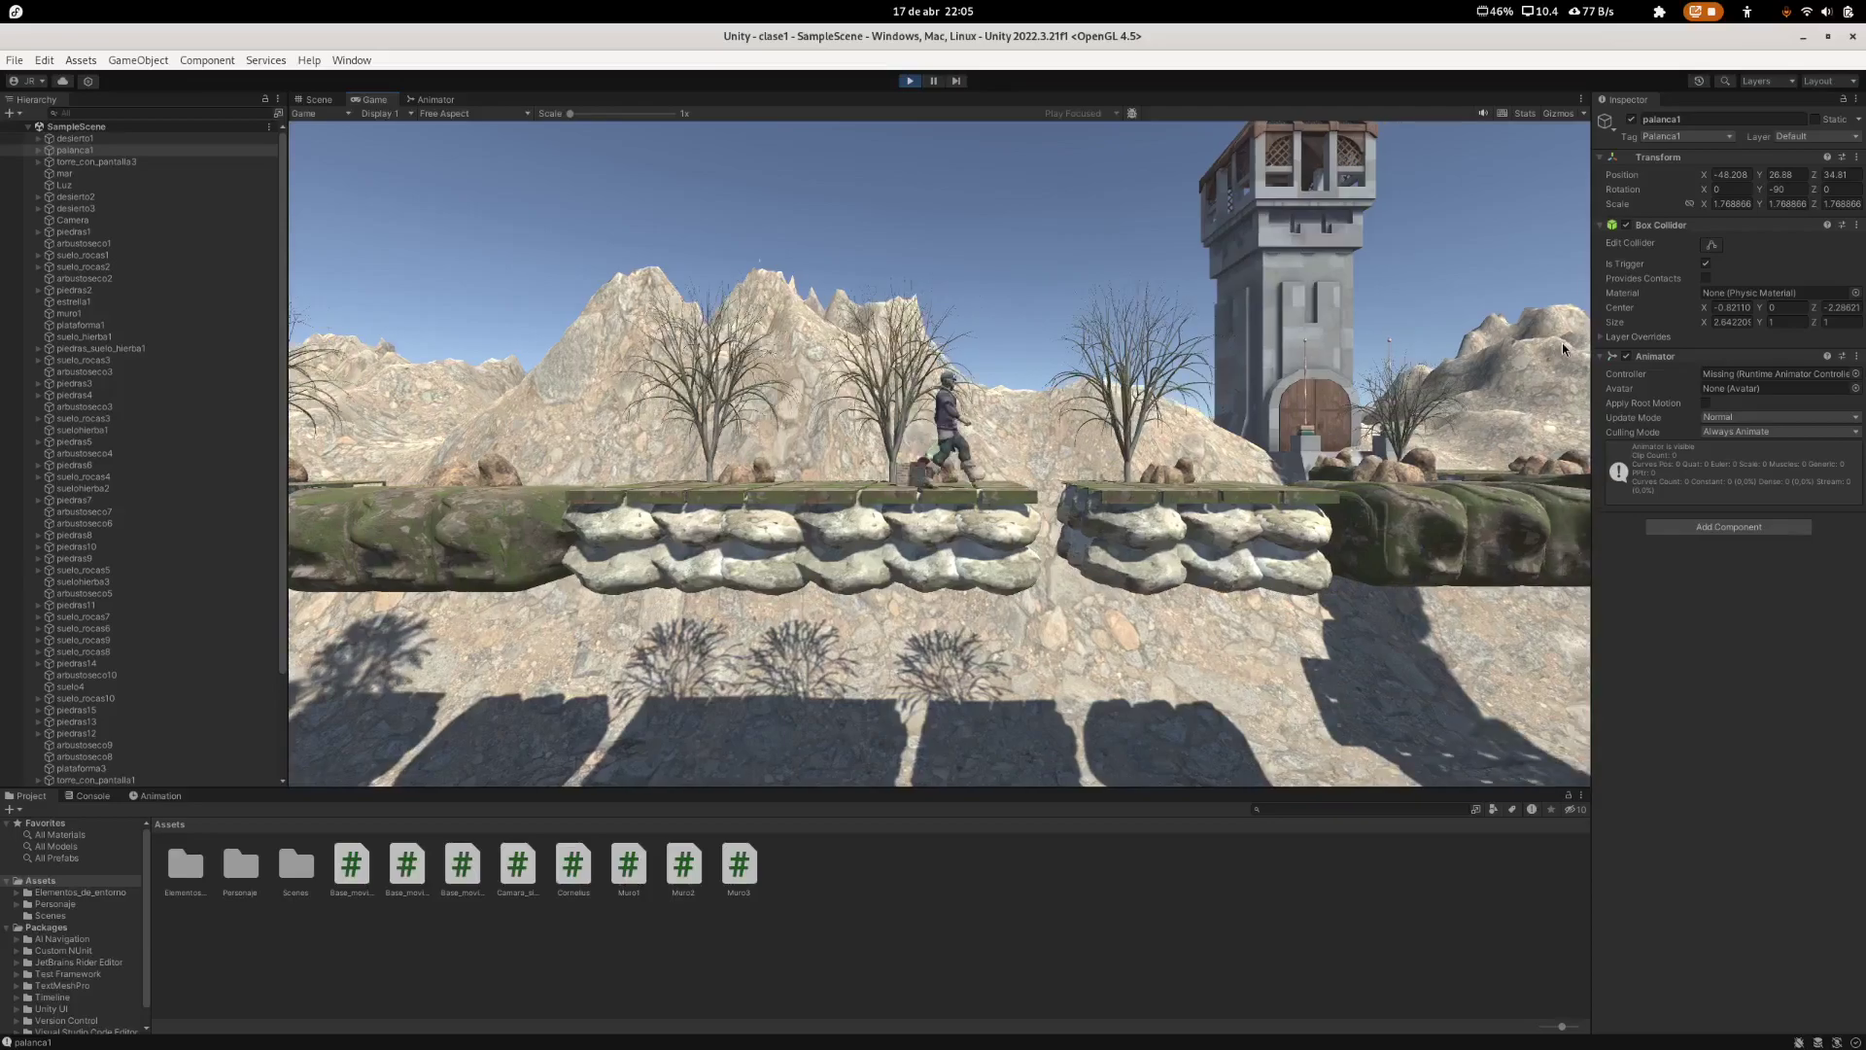
{"action": "key", "text": "space"}
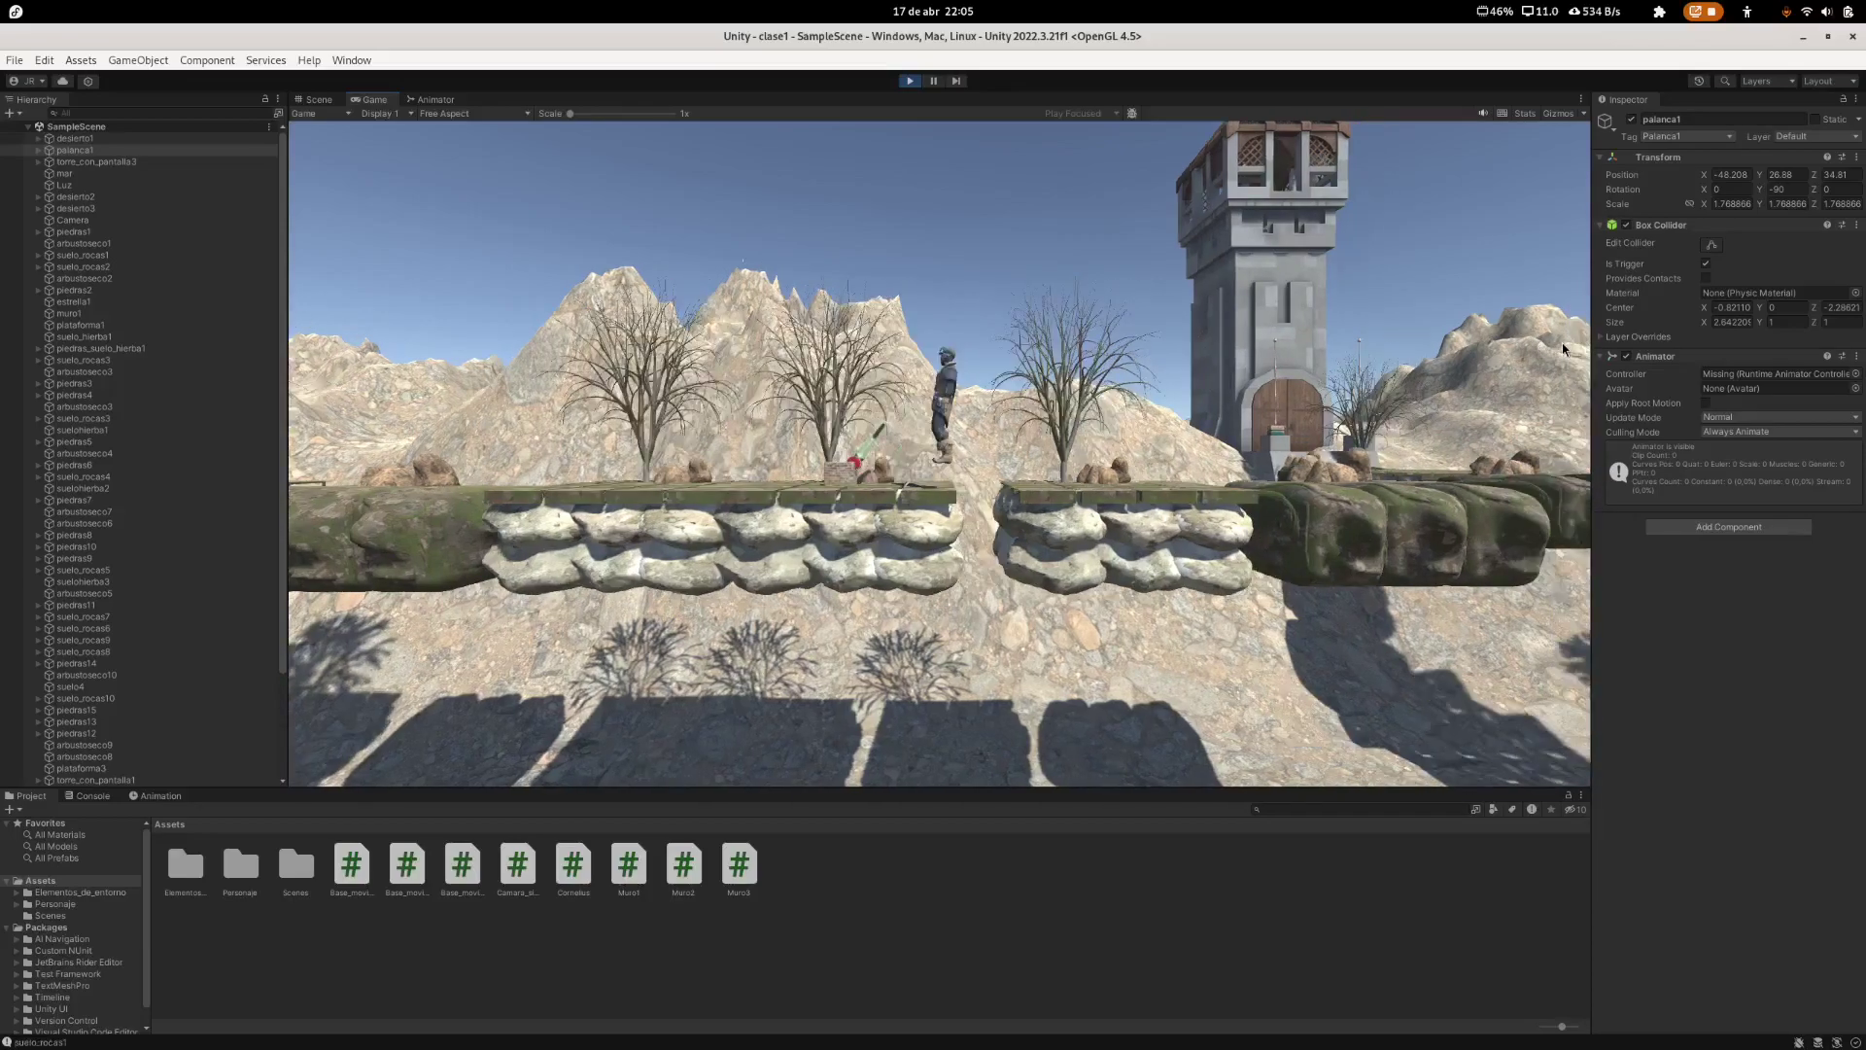
{"action": "key", "text": "d"}
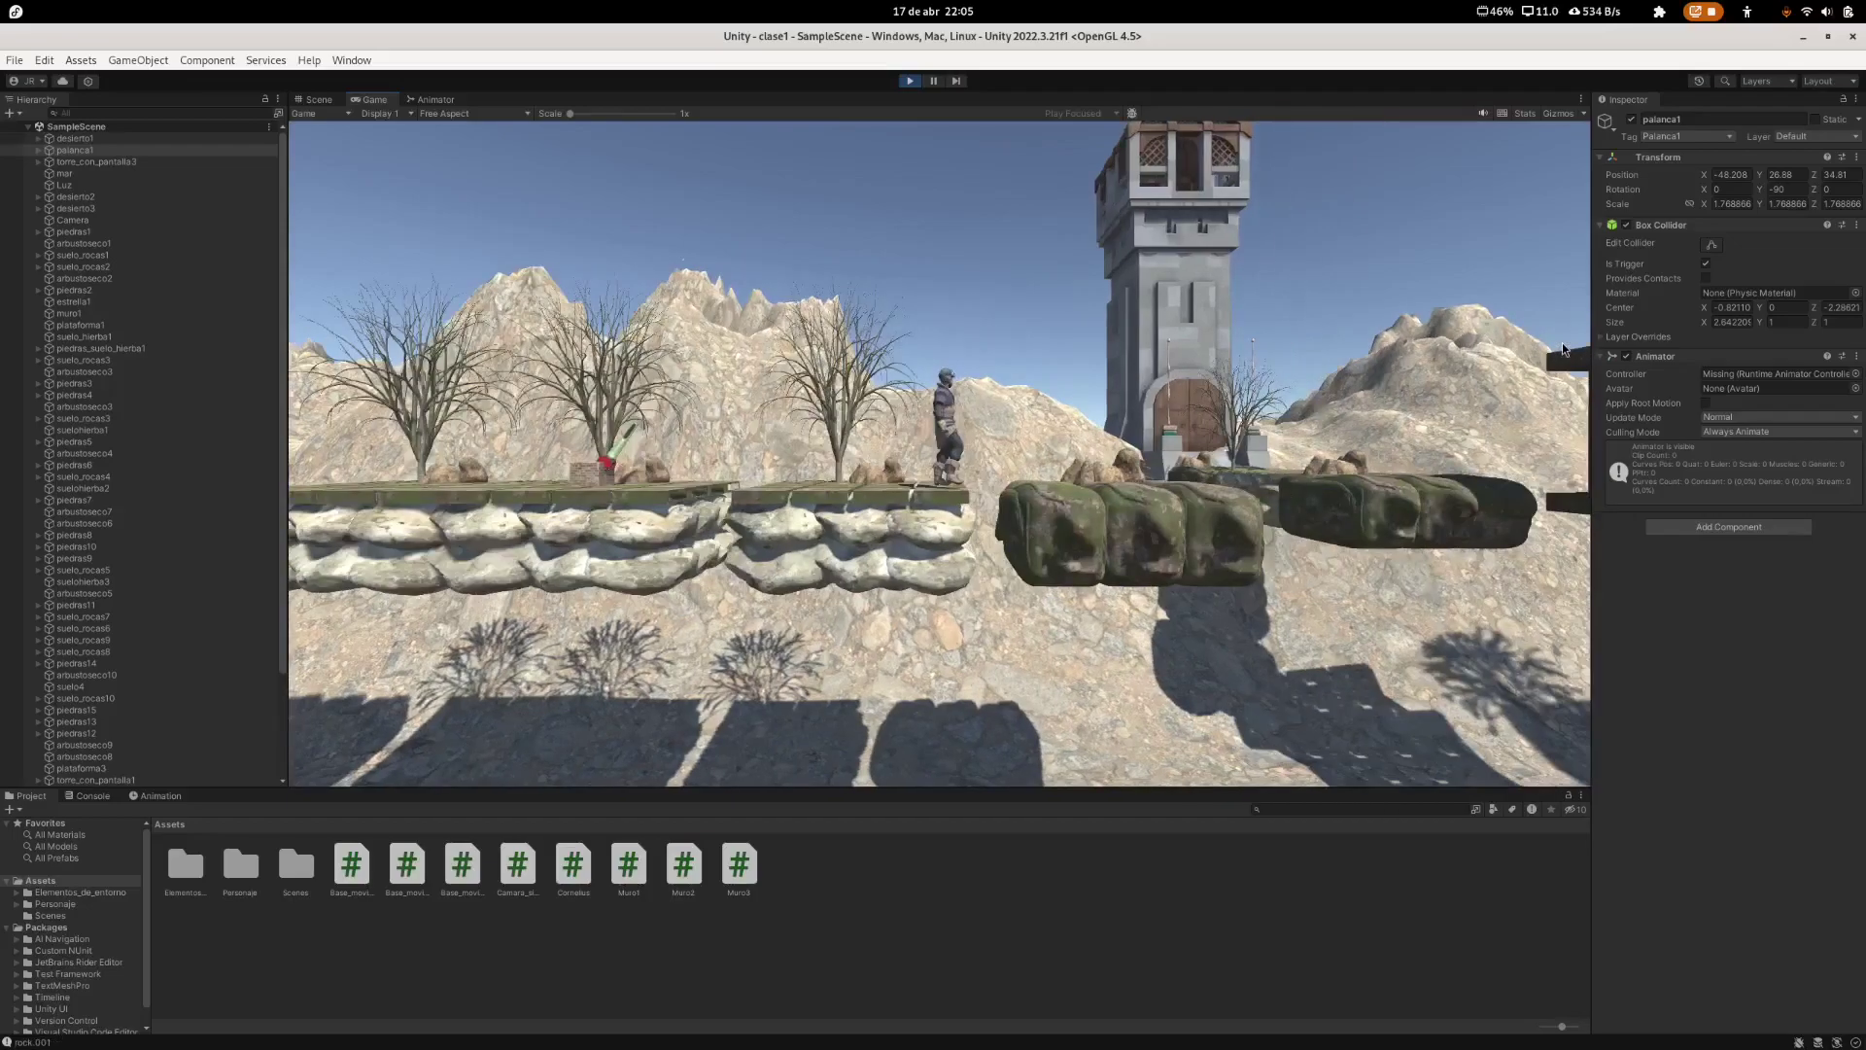
{"action": "key", "text": "space"}
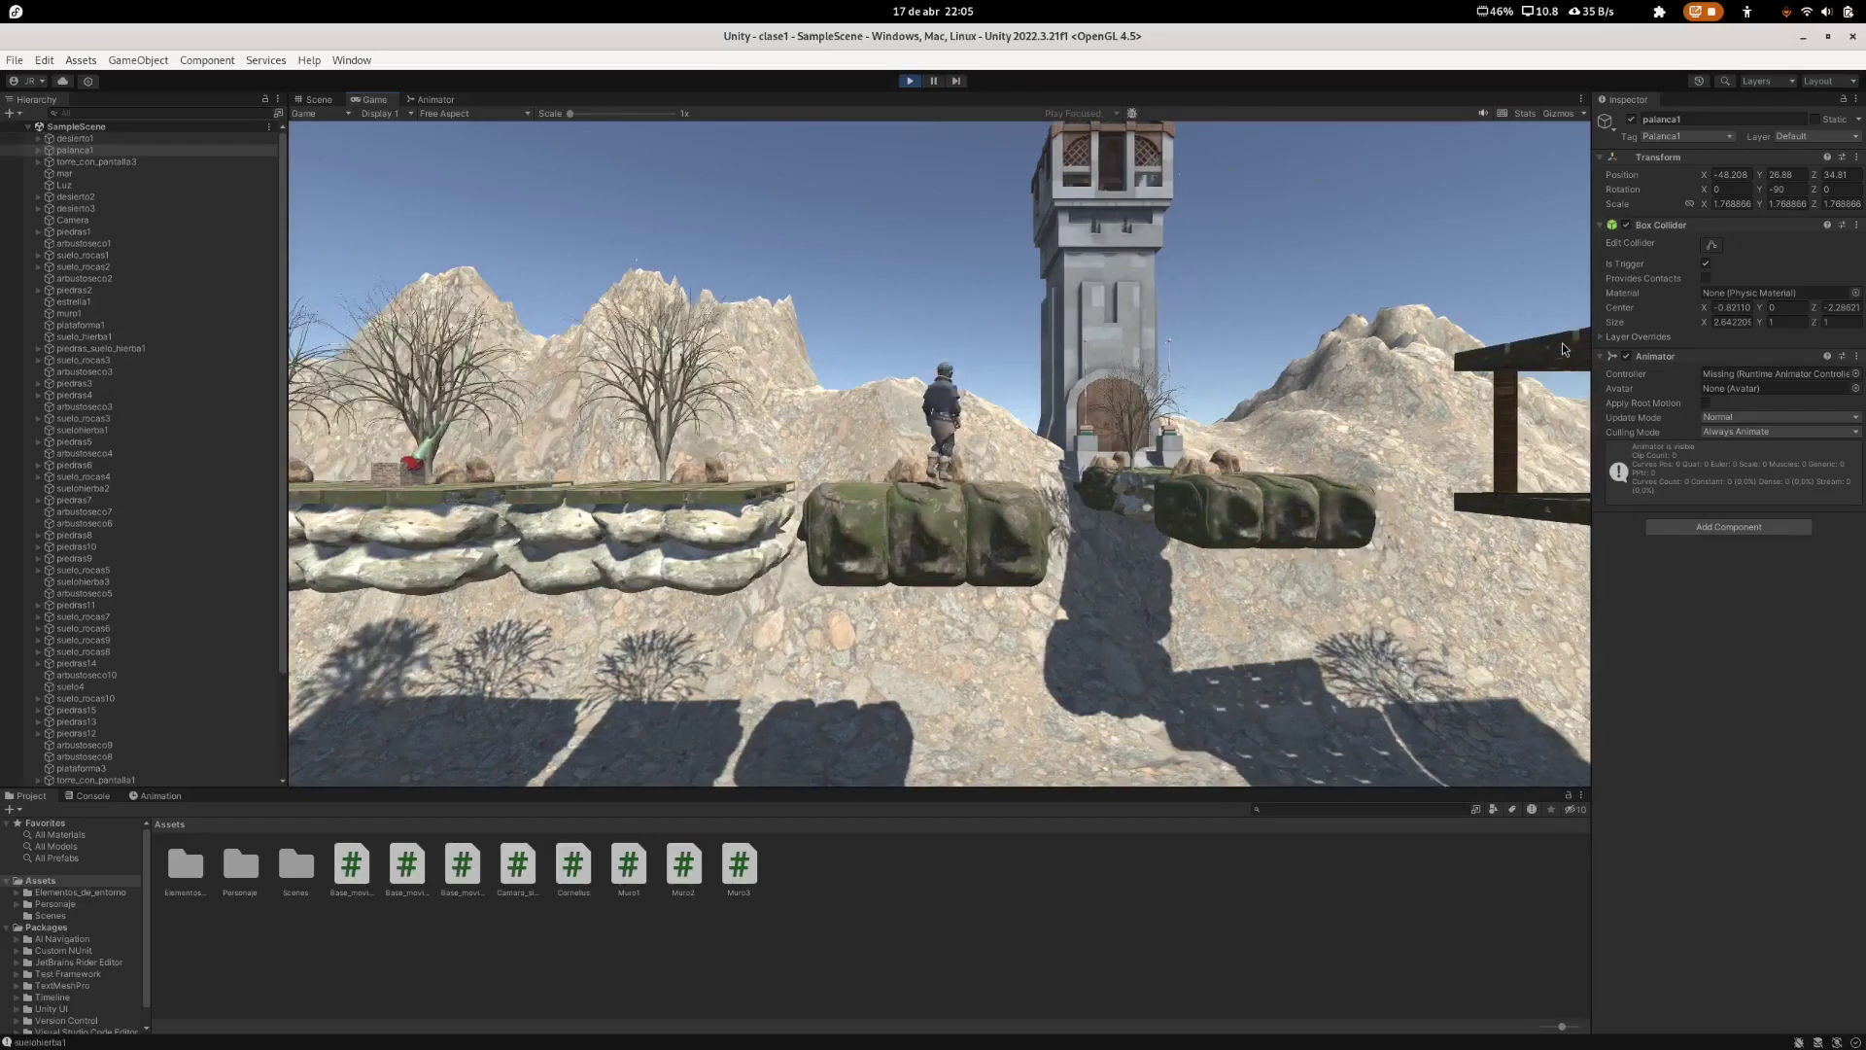
{"action": "key", "text": "d"}
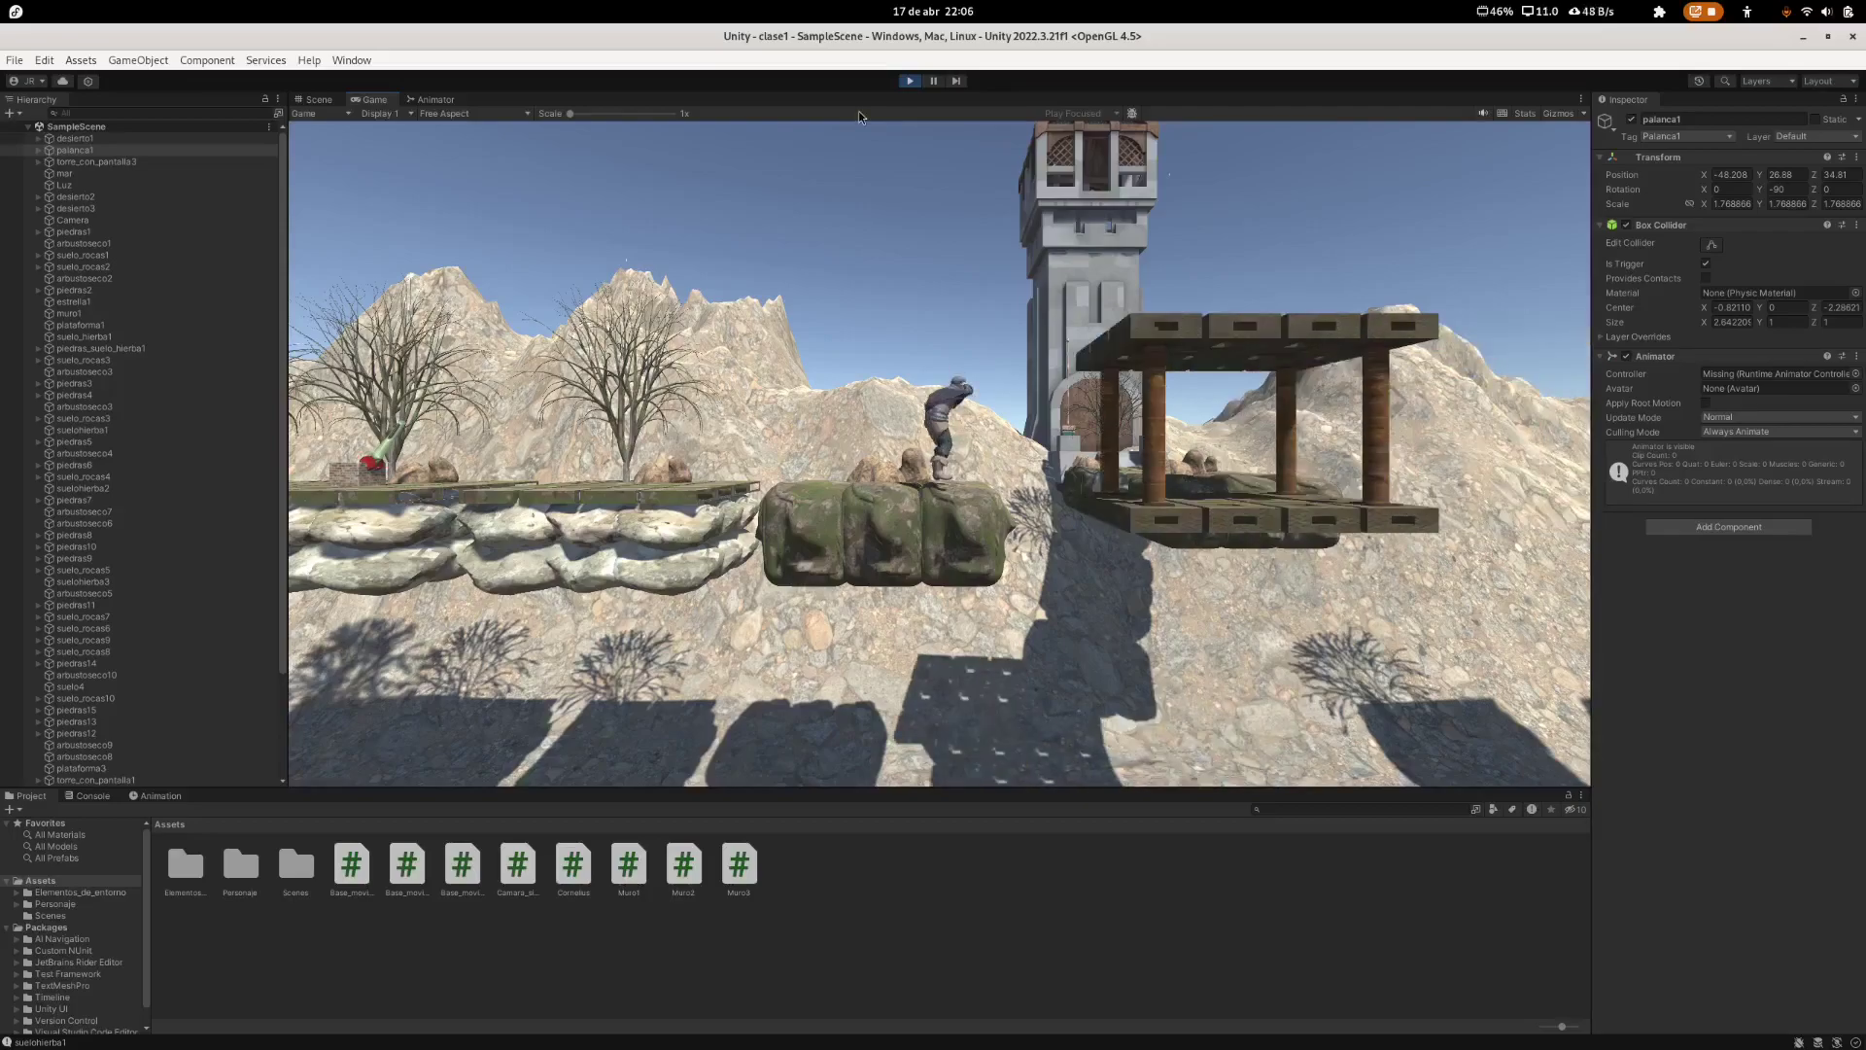
Step: Stop the running game with Ctrl+1 and return to scene editing
{"action": "key", "text": "ctrl+1"}
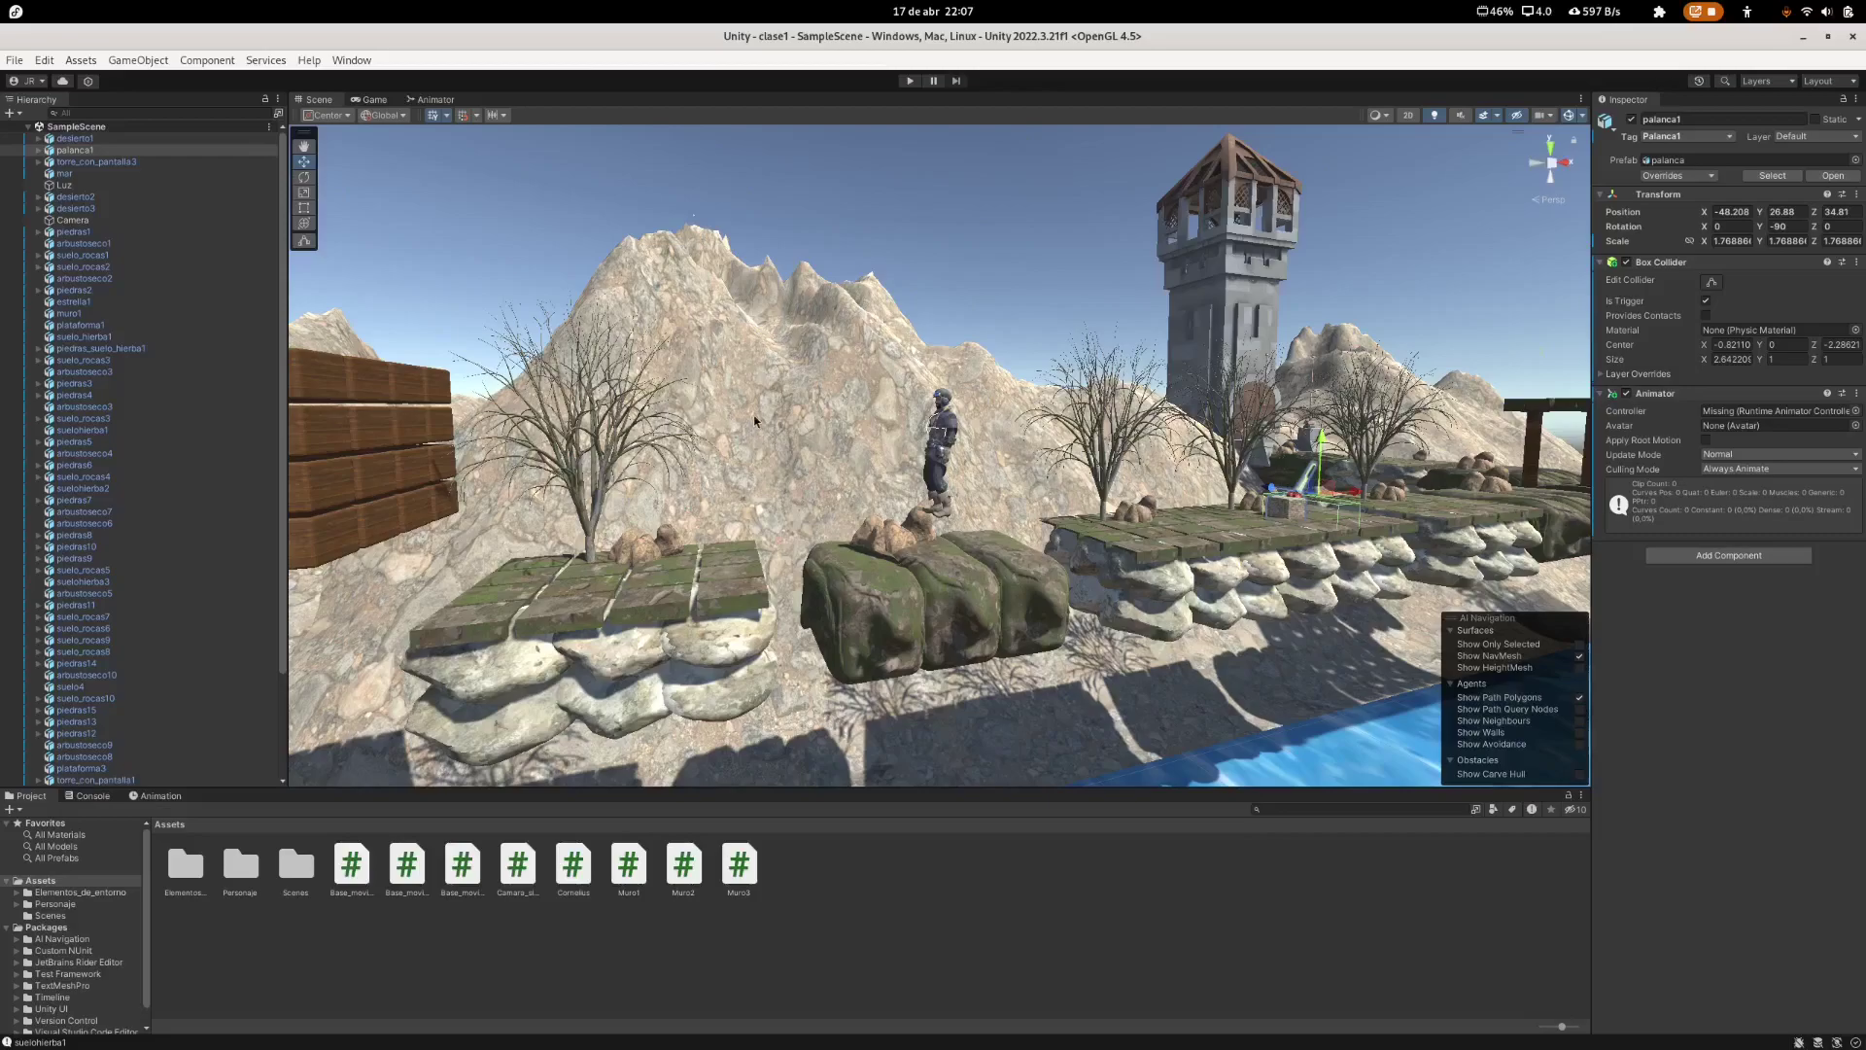
Step: Expand palanca1 and inspect its Cilindro.002, Cube and Esqueleto parts
{"action": "left_click", "coordinate": [37, 153]}
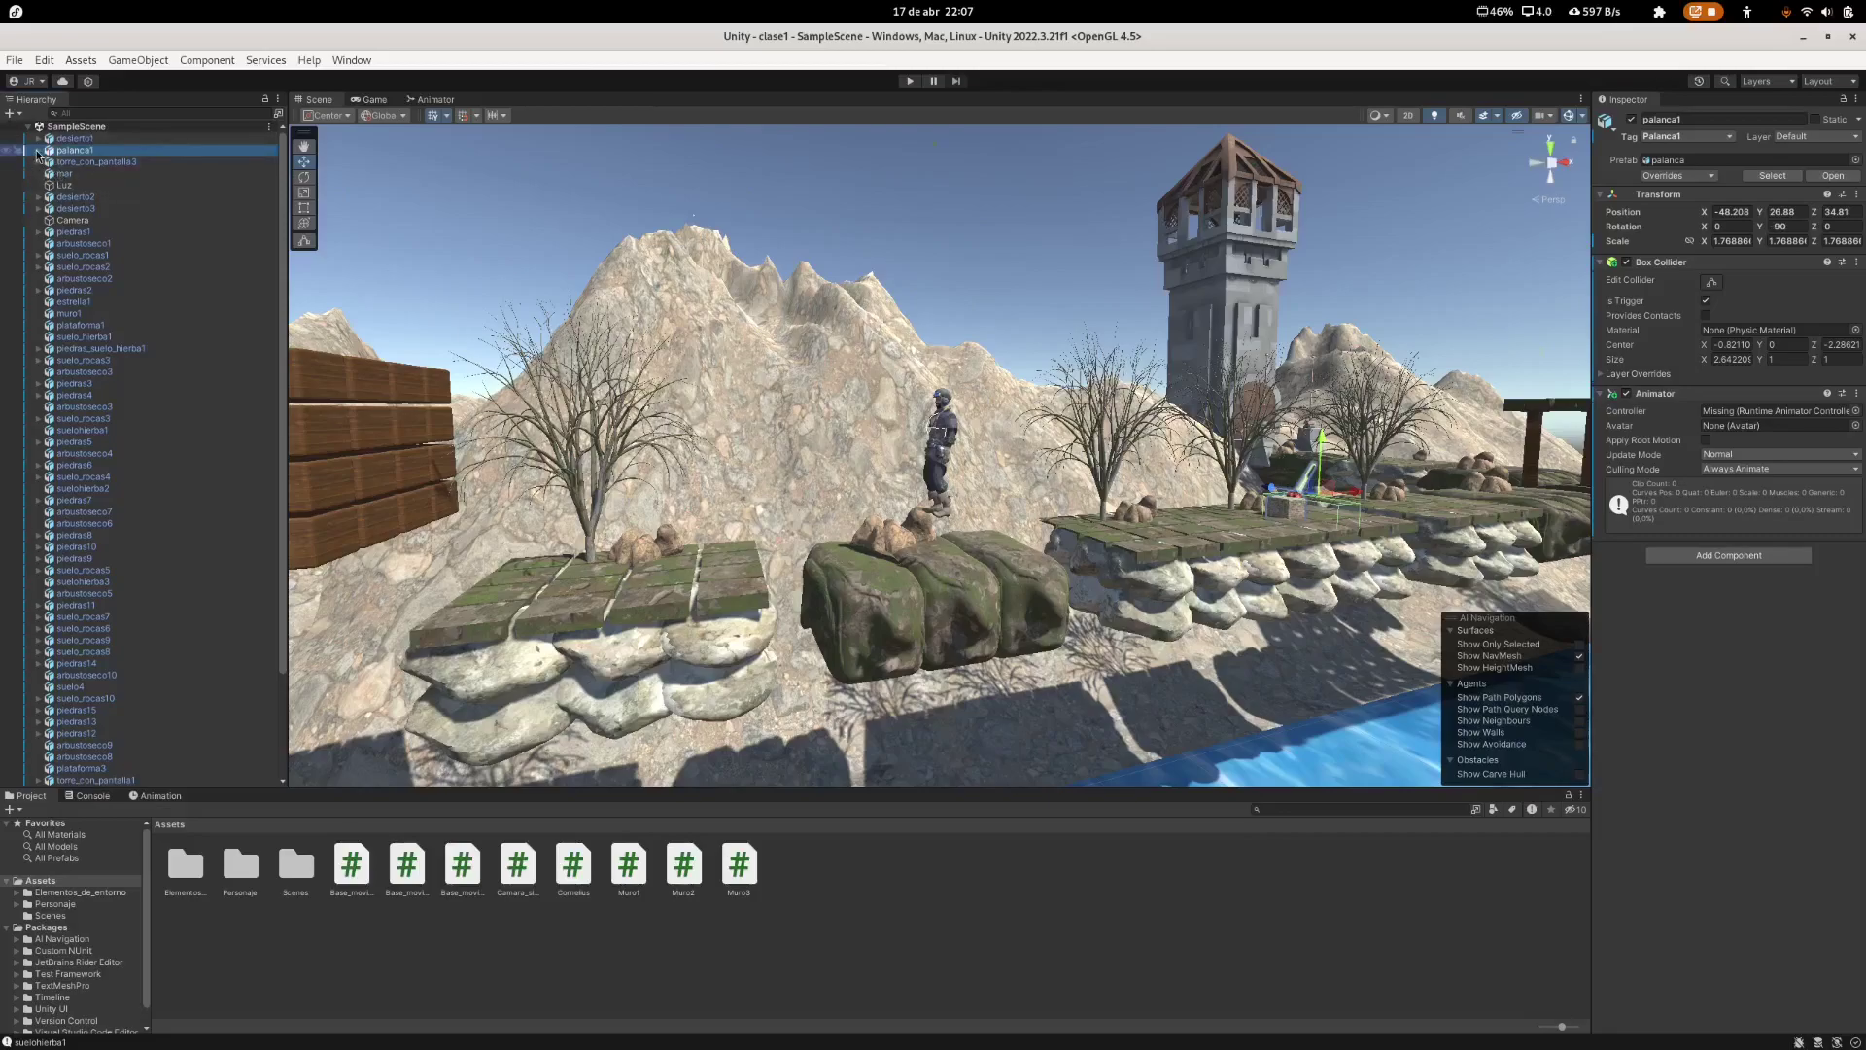
{"action": "left_click", "coordinate": [37, 150]}
{"action": "left_click", "coordinate": [81, 164]}
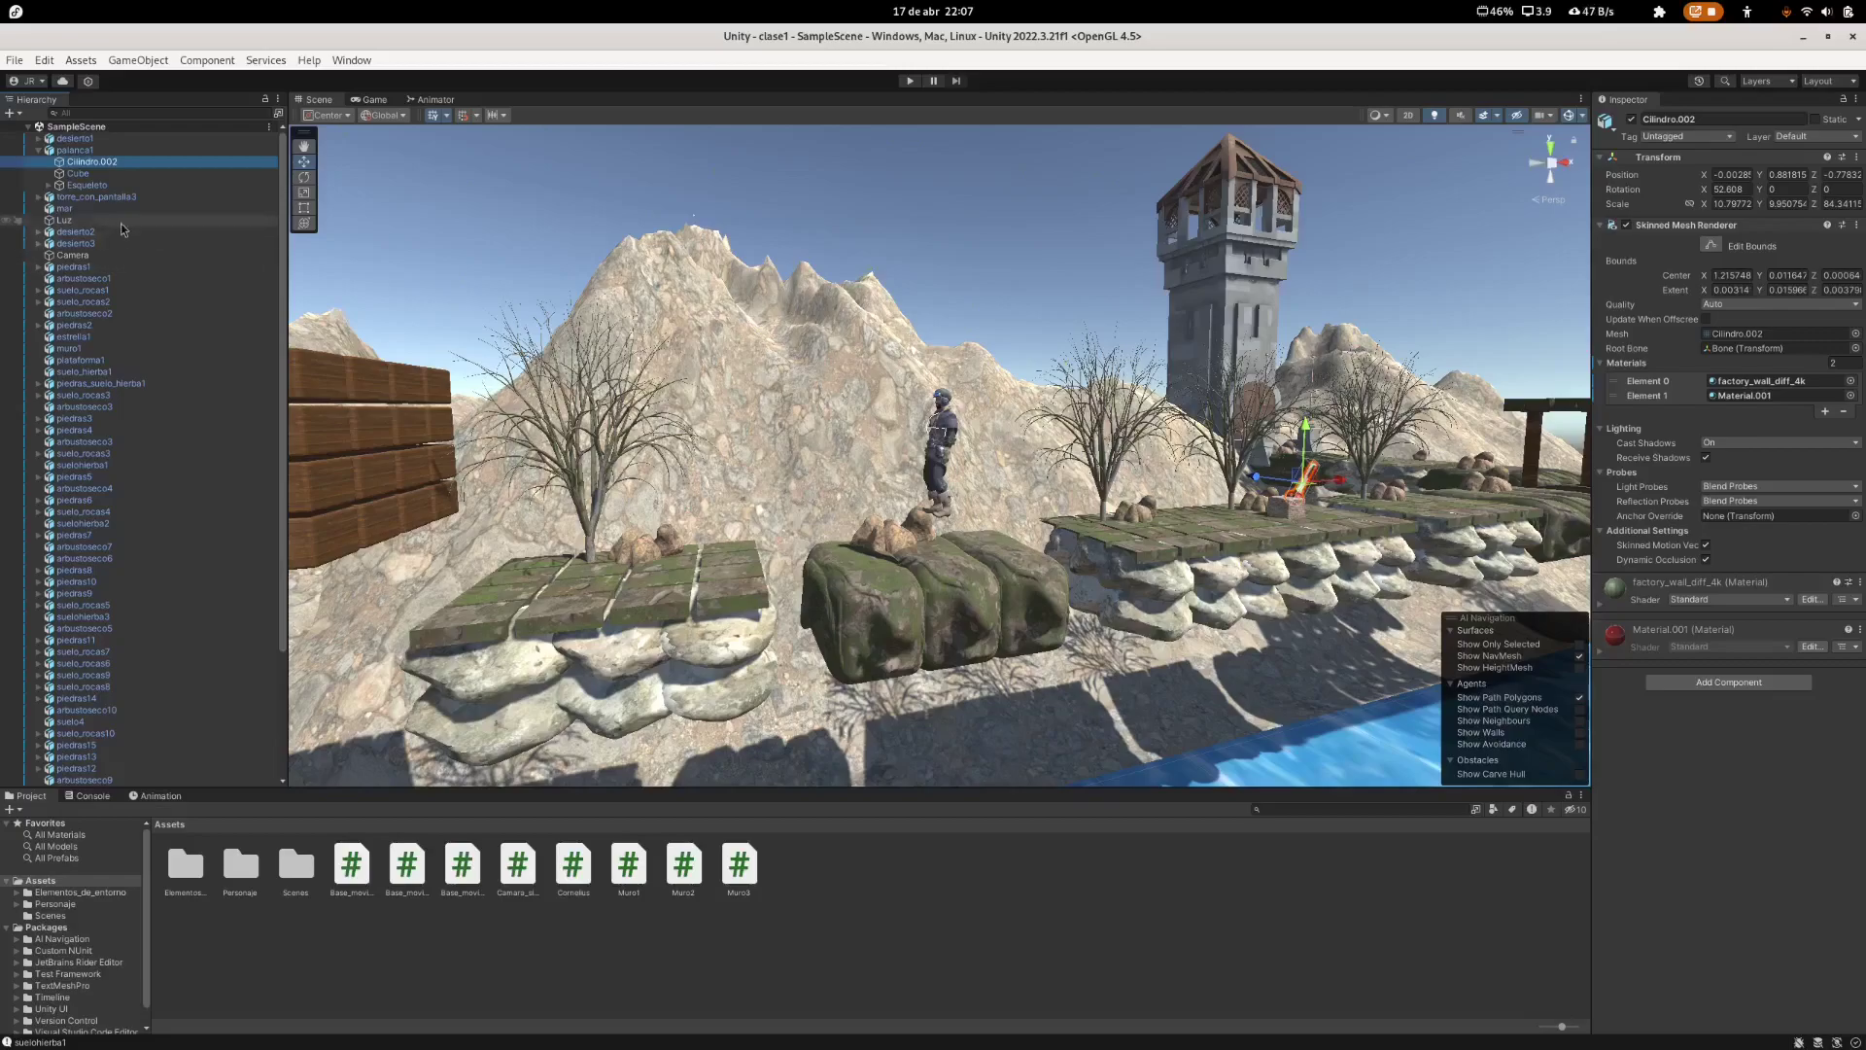
{"action": "left_click", "coordinate": [78, 173]}
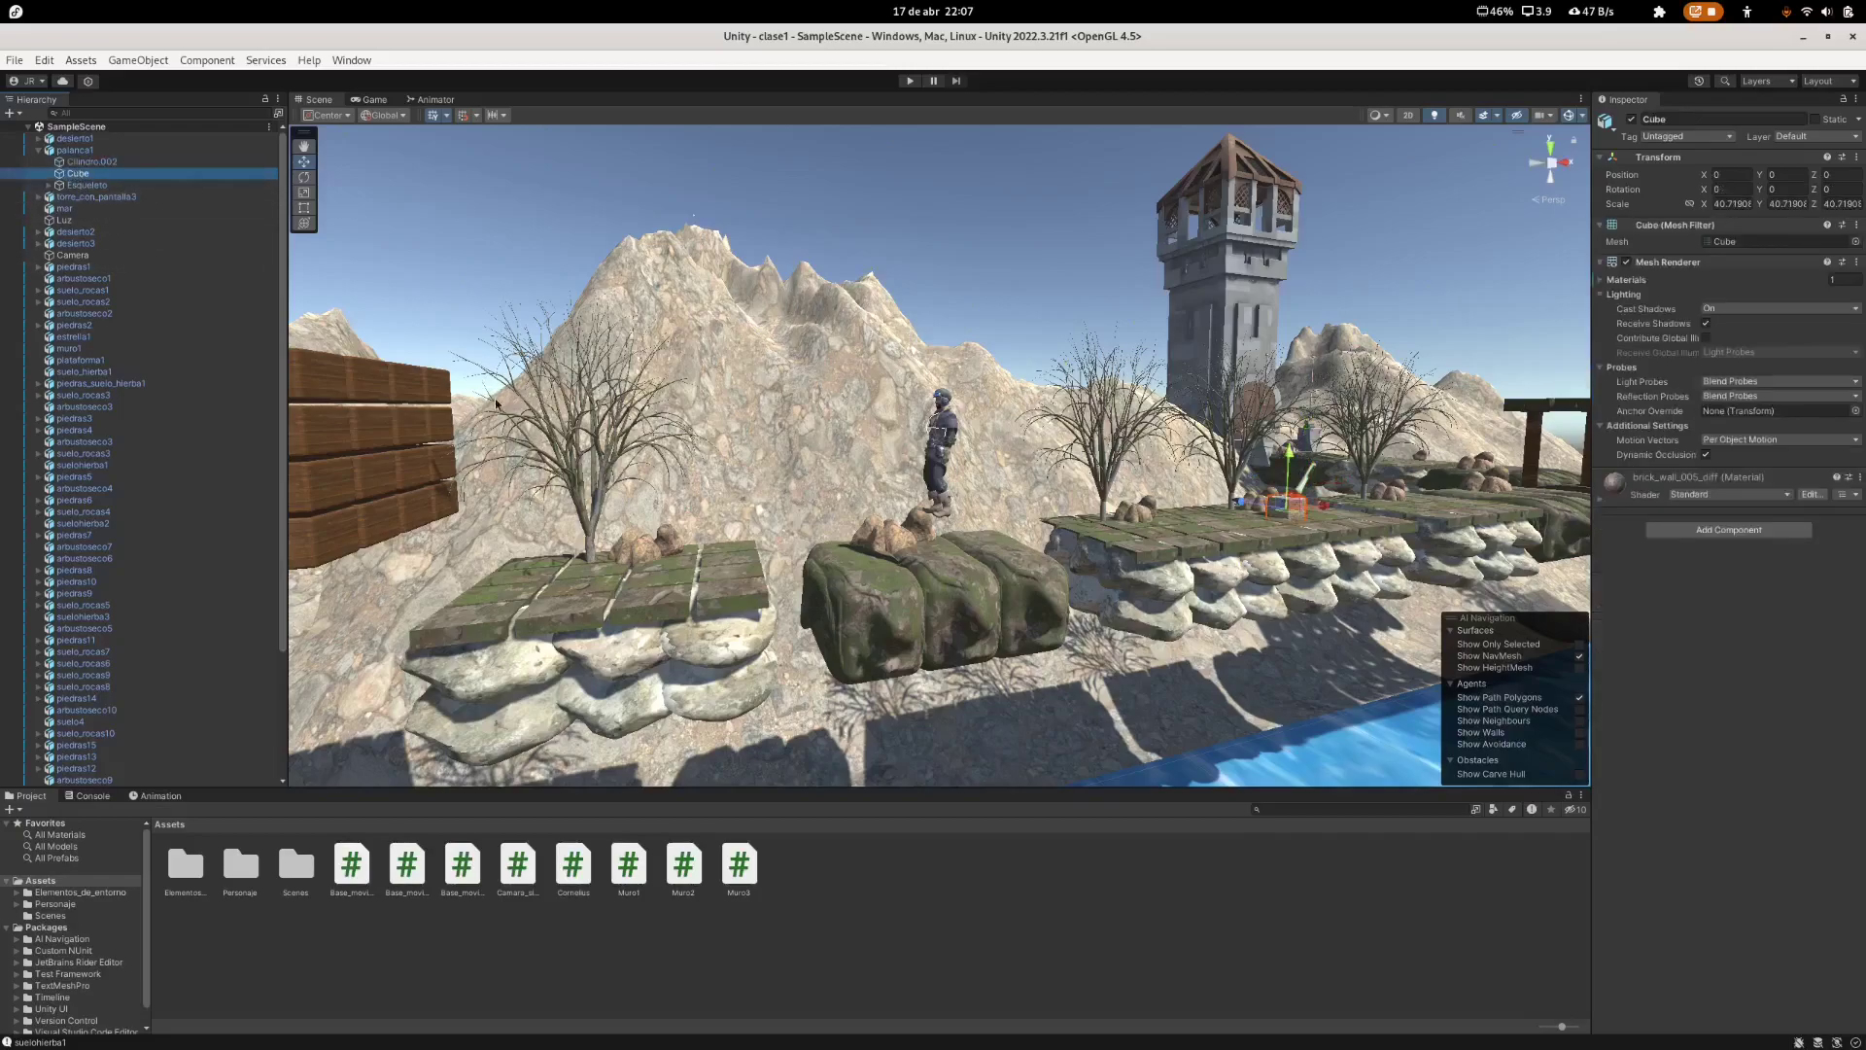
{"action": "left_click", "coordinate": [78, 186]}
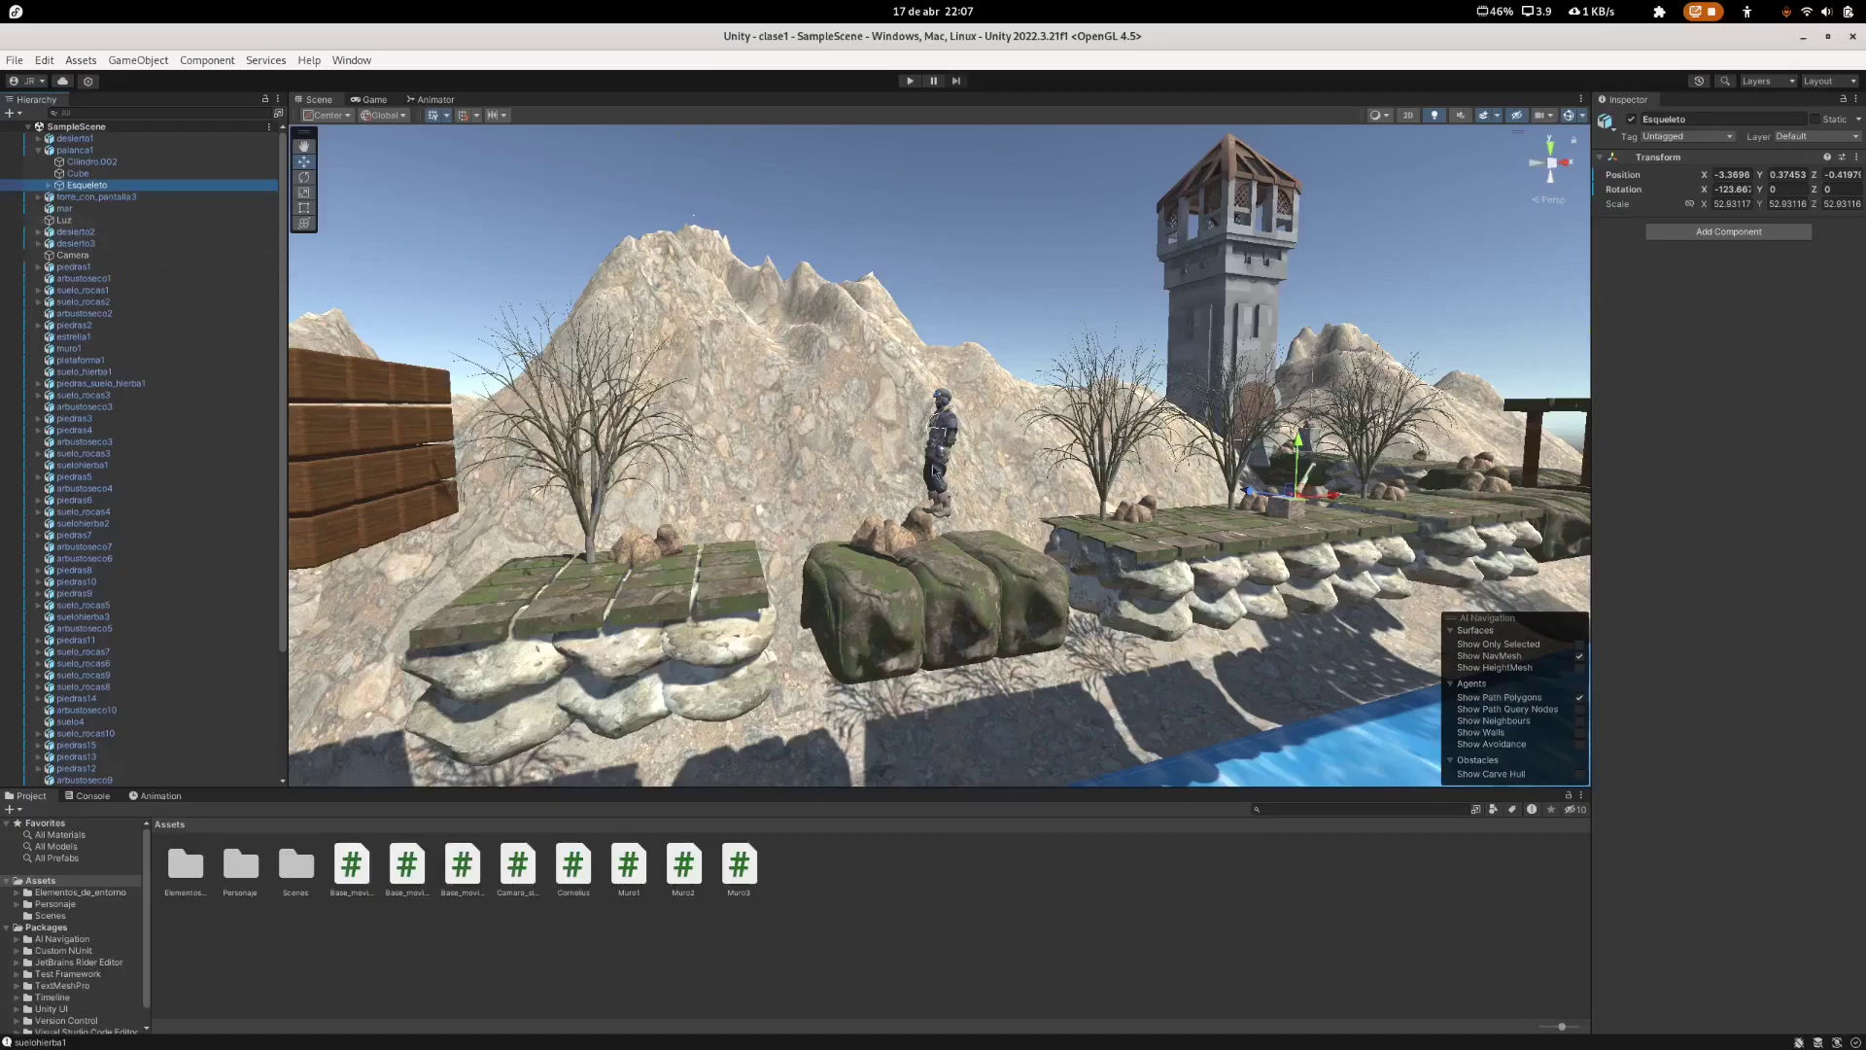
Step: Frame the tower in the Scene view, then collapse palanca1 and view its components
{"action": "scroll", "coordinate": [945, 501], "scroll_direction": "up", "scroll_amount": 1}
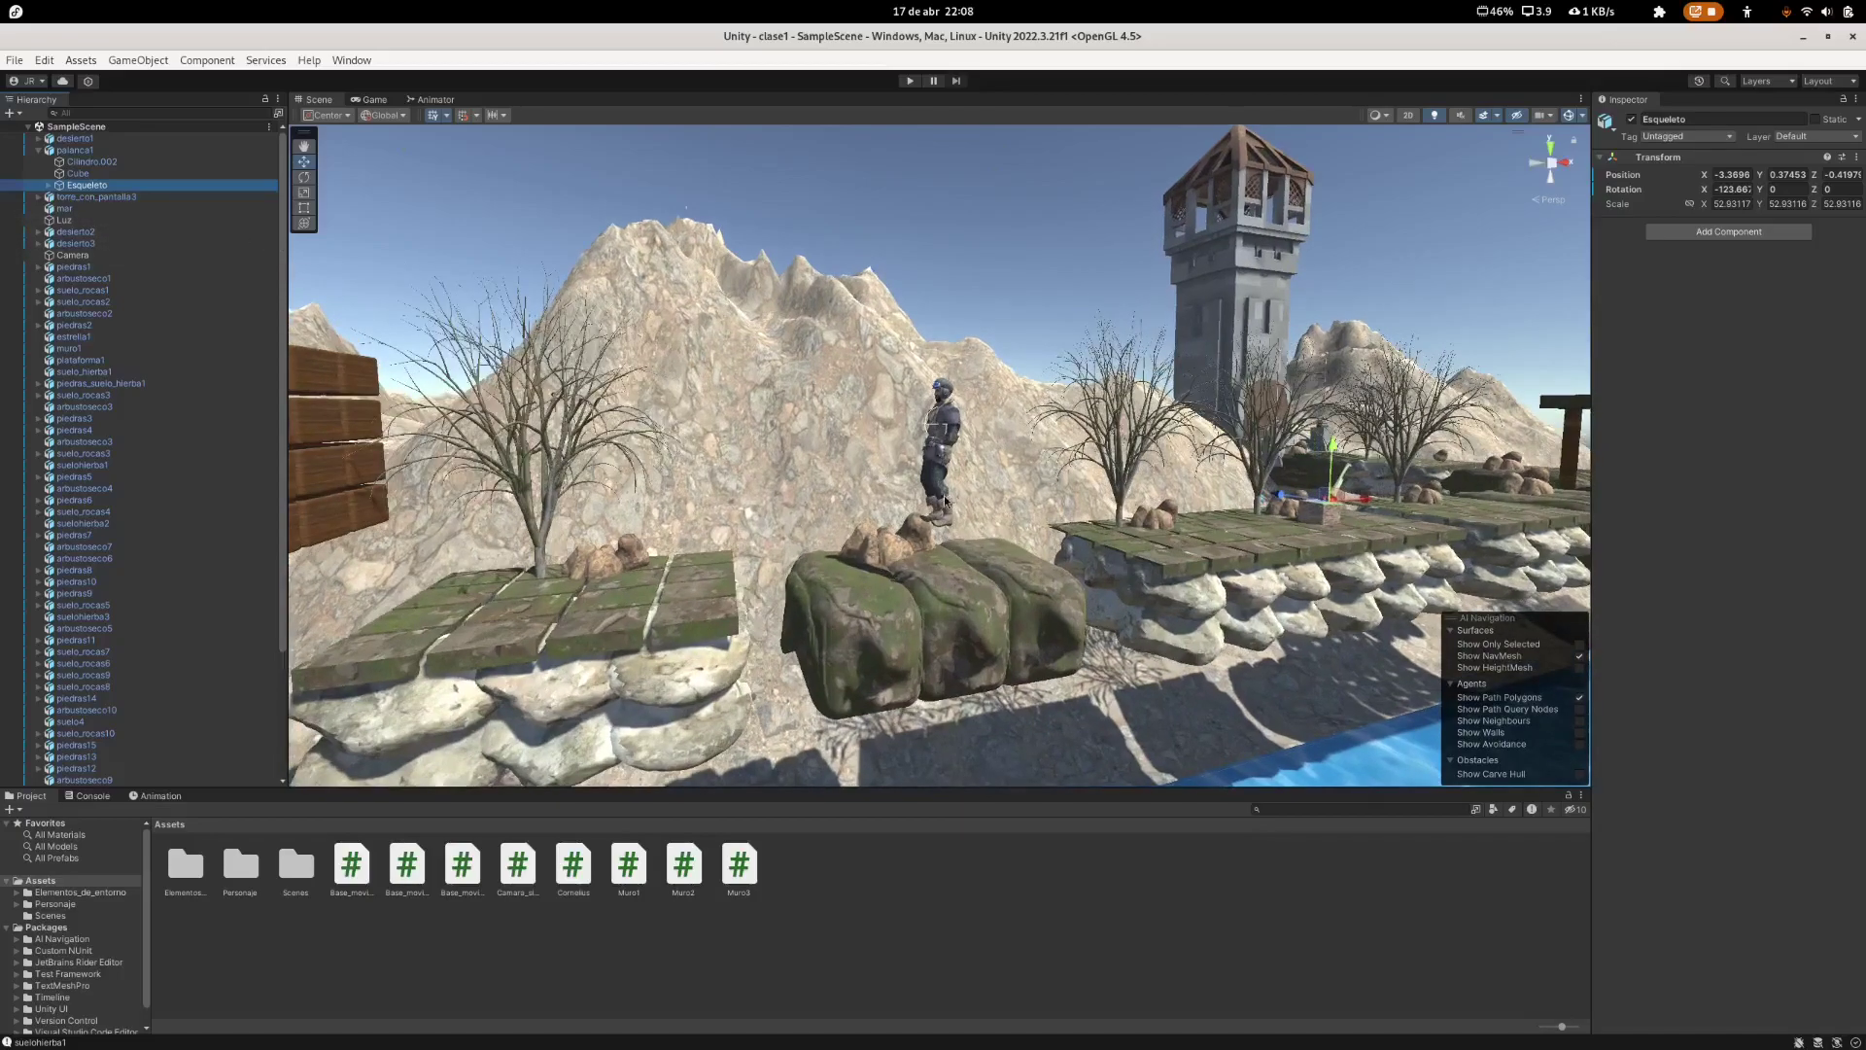
{"action": "scroll", "coordinate": [944, 500], "scroll_direction": "down", "scroll_amount": 2}
{"action": "middle_click_drag", "start_coordinate": [945, 500], "coordinate": [781, 591]}
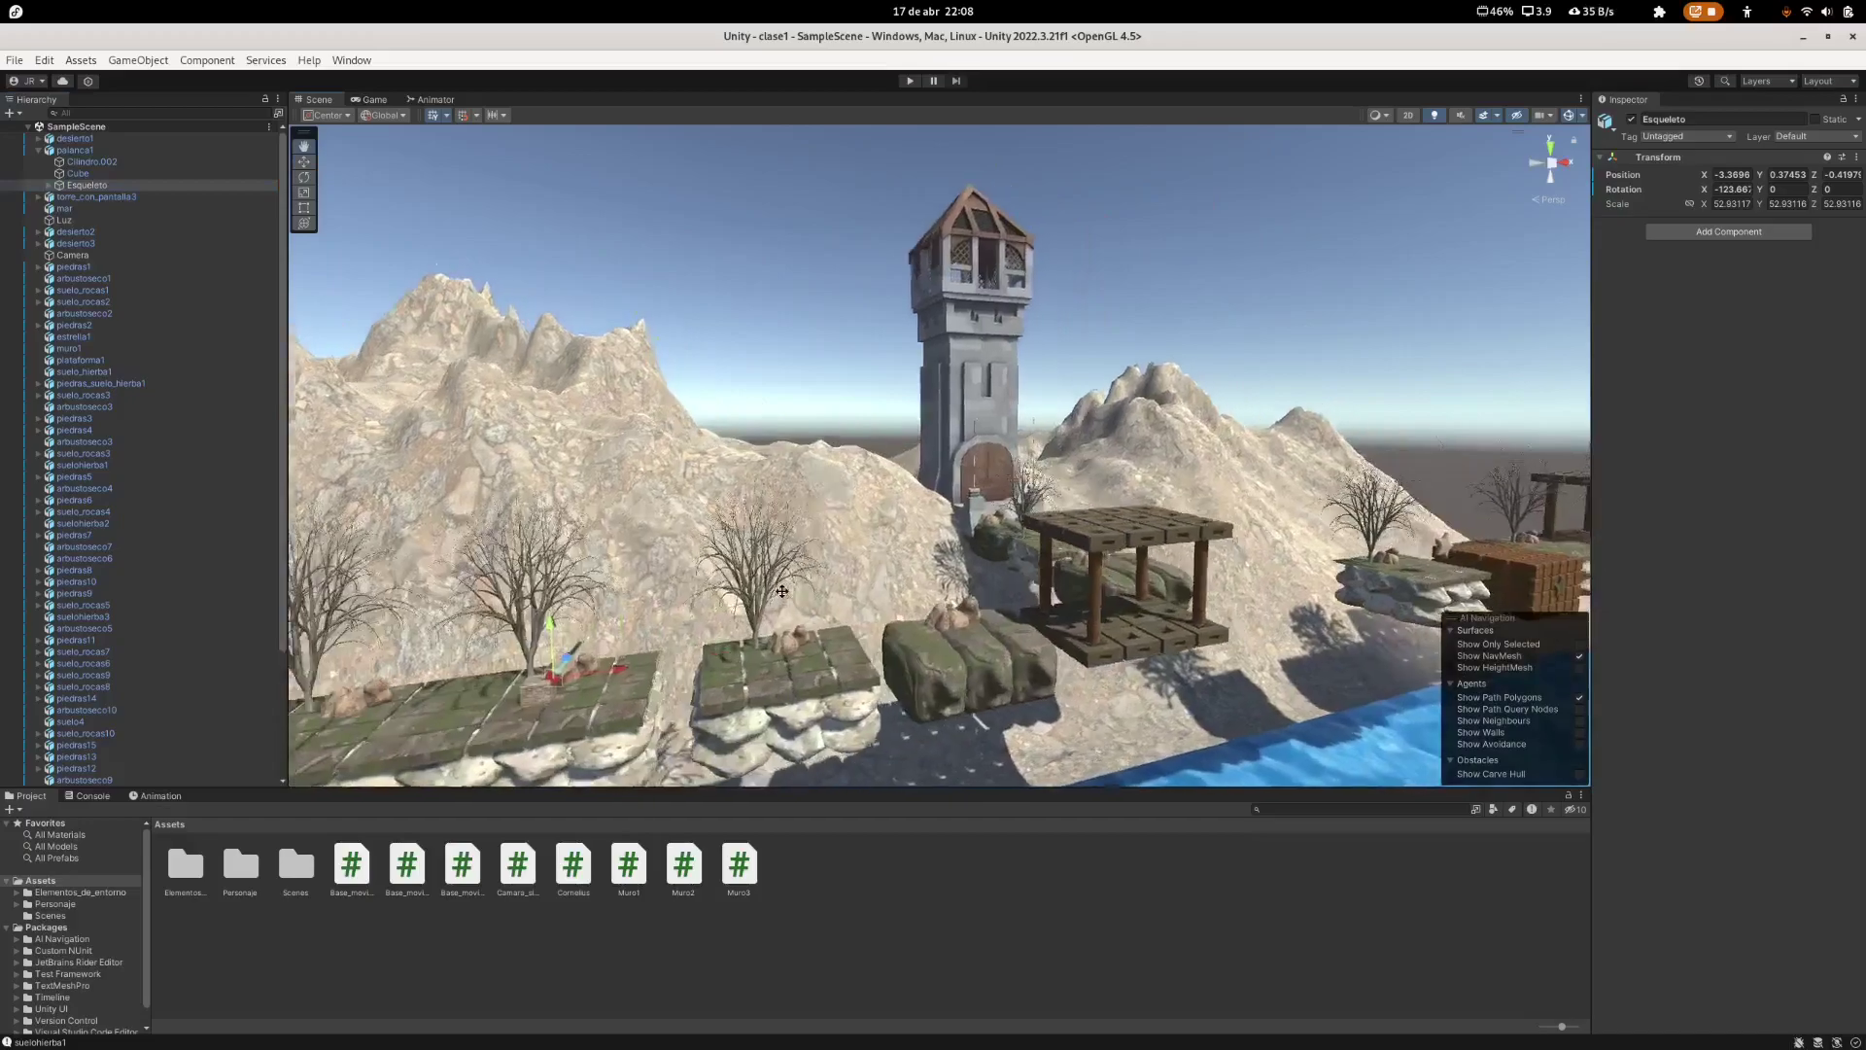
{"action": "scroll", "coordinate": [782, 591], "scroll_direction": "up", "scroll_amount": 4}
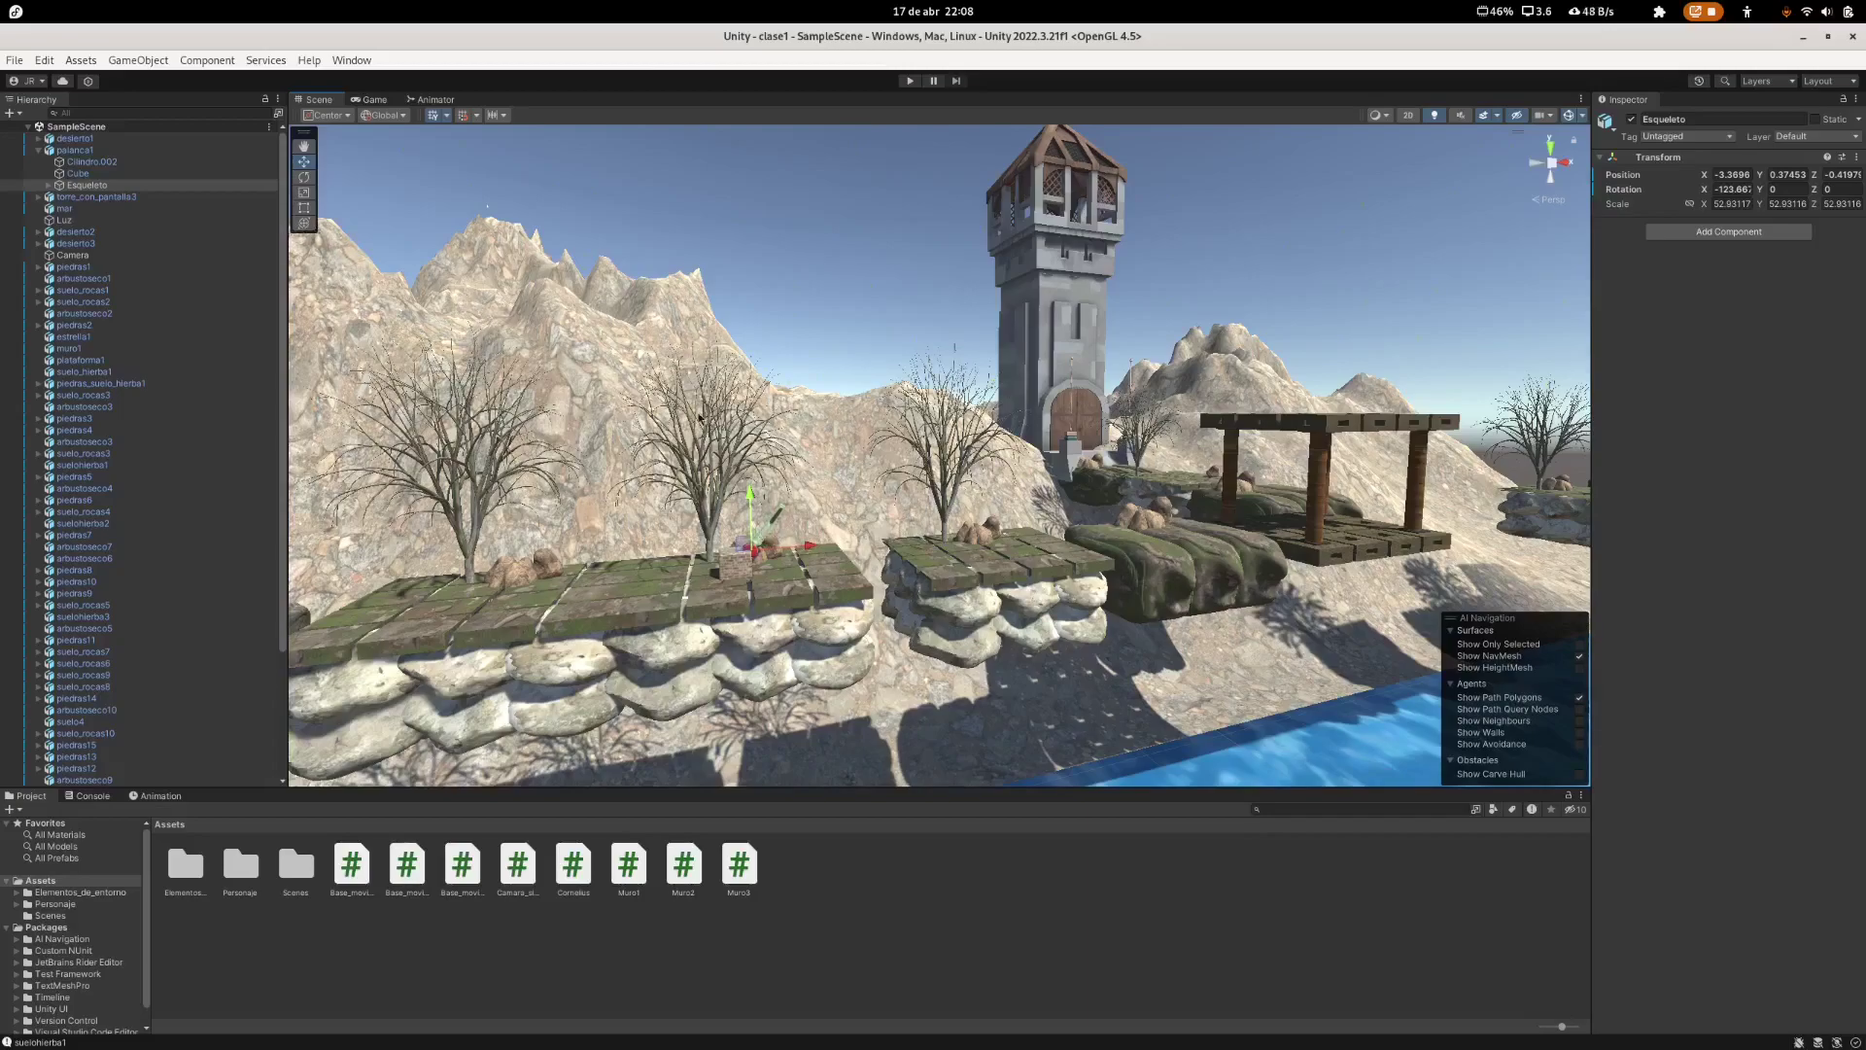
{"action": "left_click", "coordinate": [80, 186]}
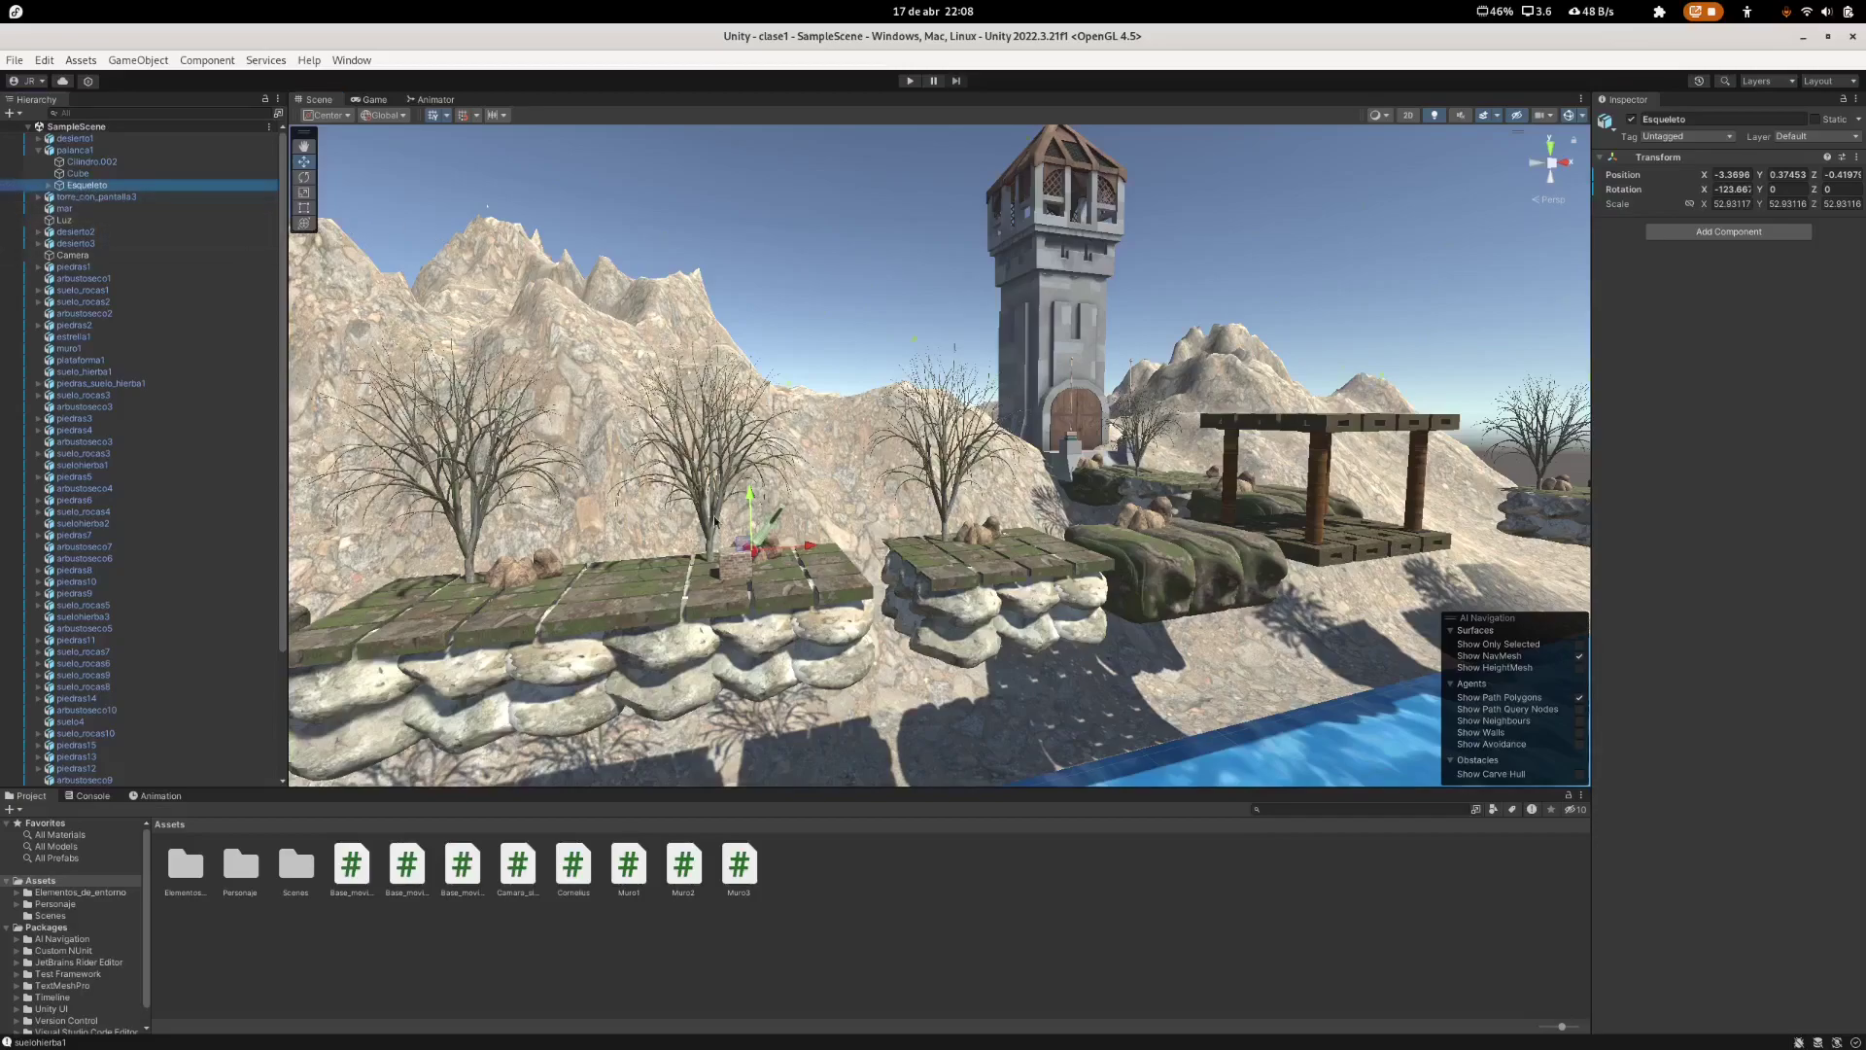
{"action": "left_click", "coordinate": [39, 151]}
{"action": "left_click", "coordinate": [68, 152]}
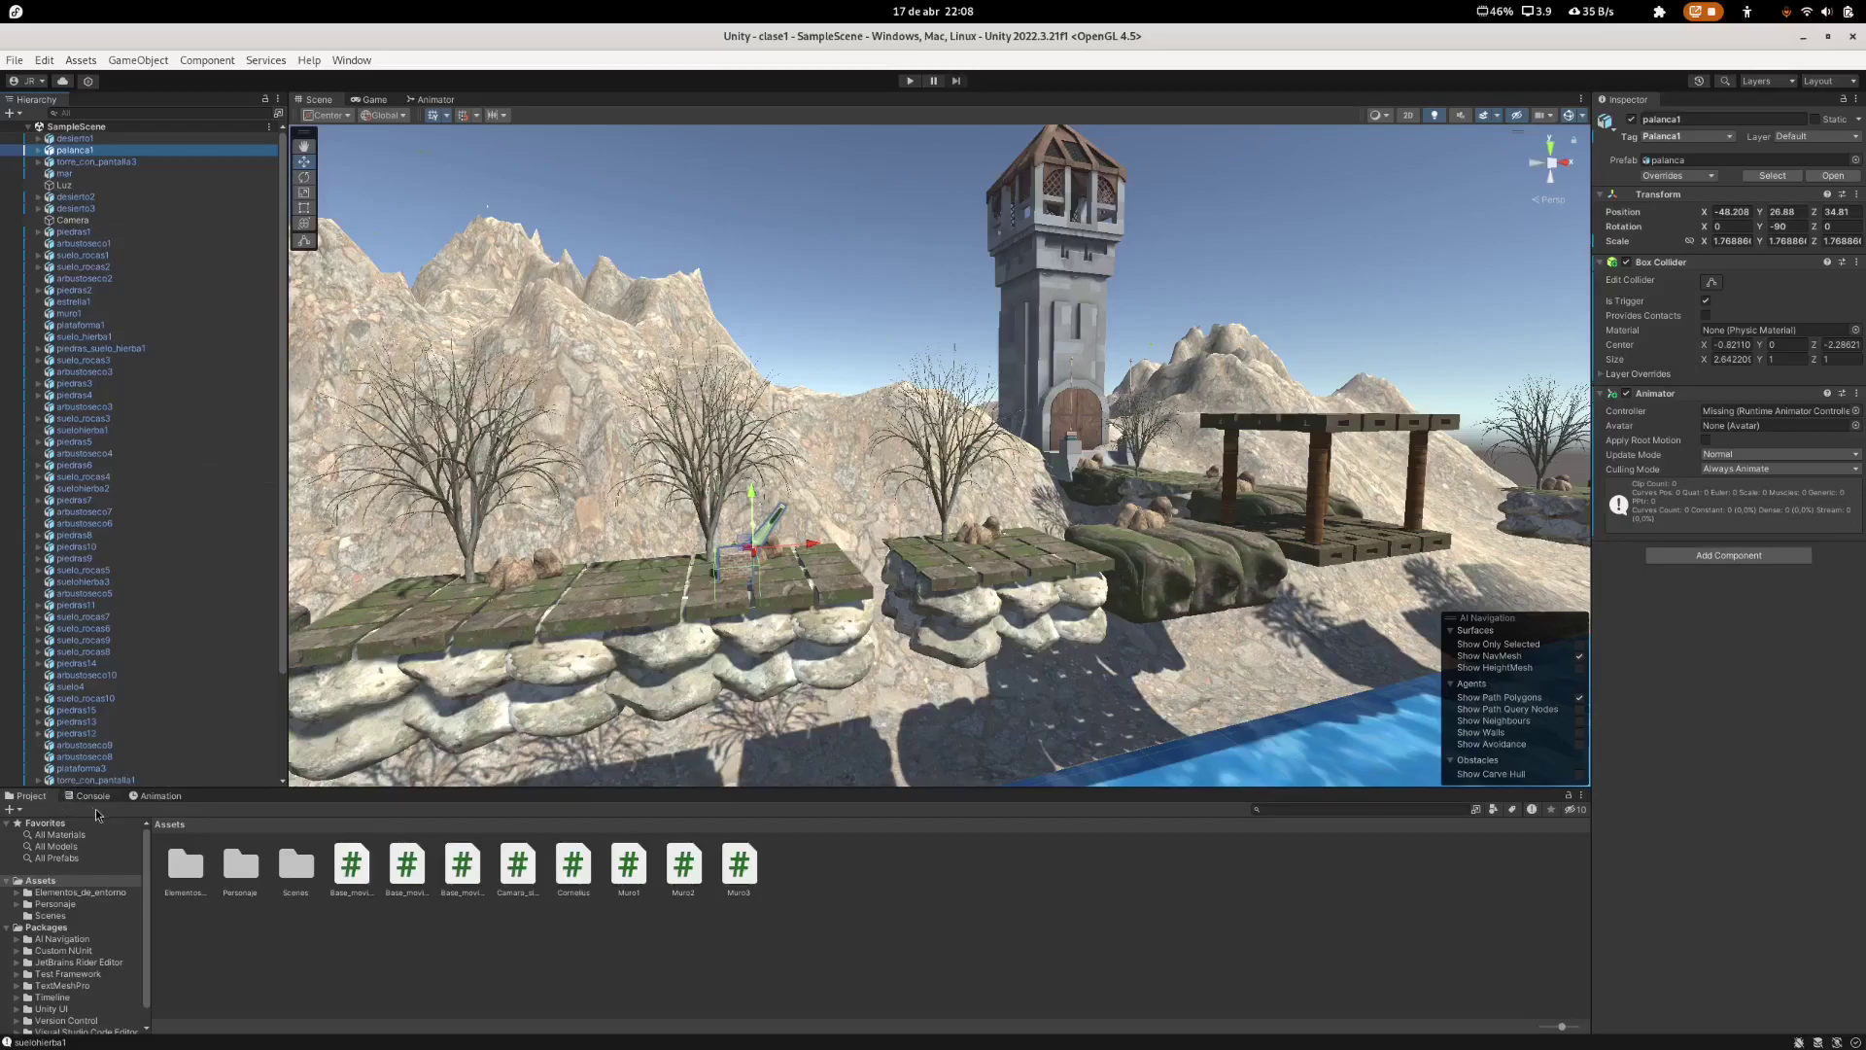
{"action": "left_click", "coordinate": [167, 797]}
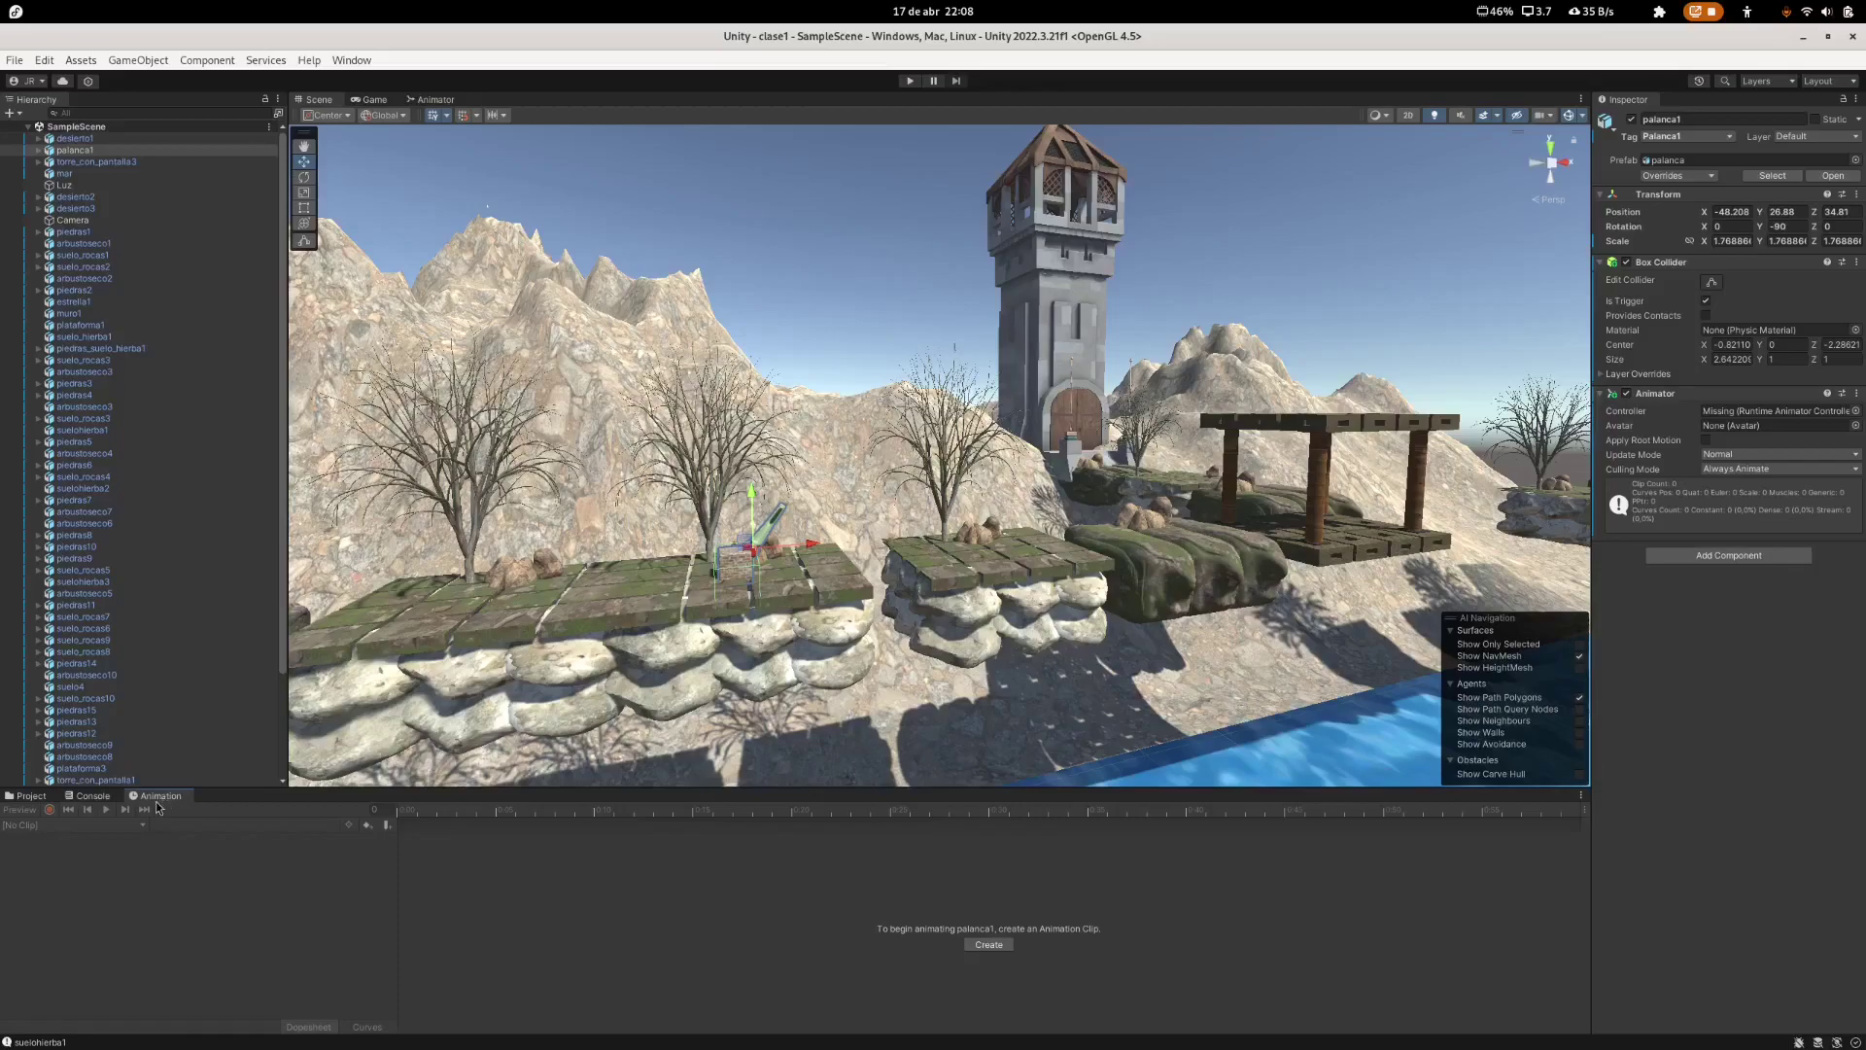
{"action": "right_click", "coordinate": [160, 799]}
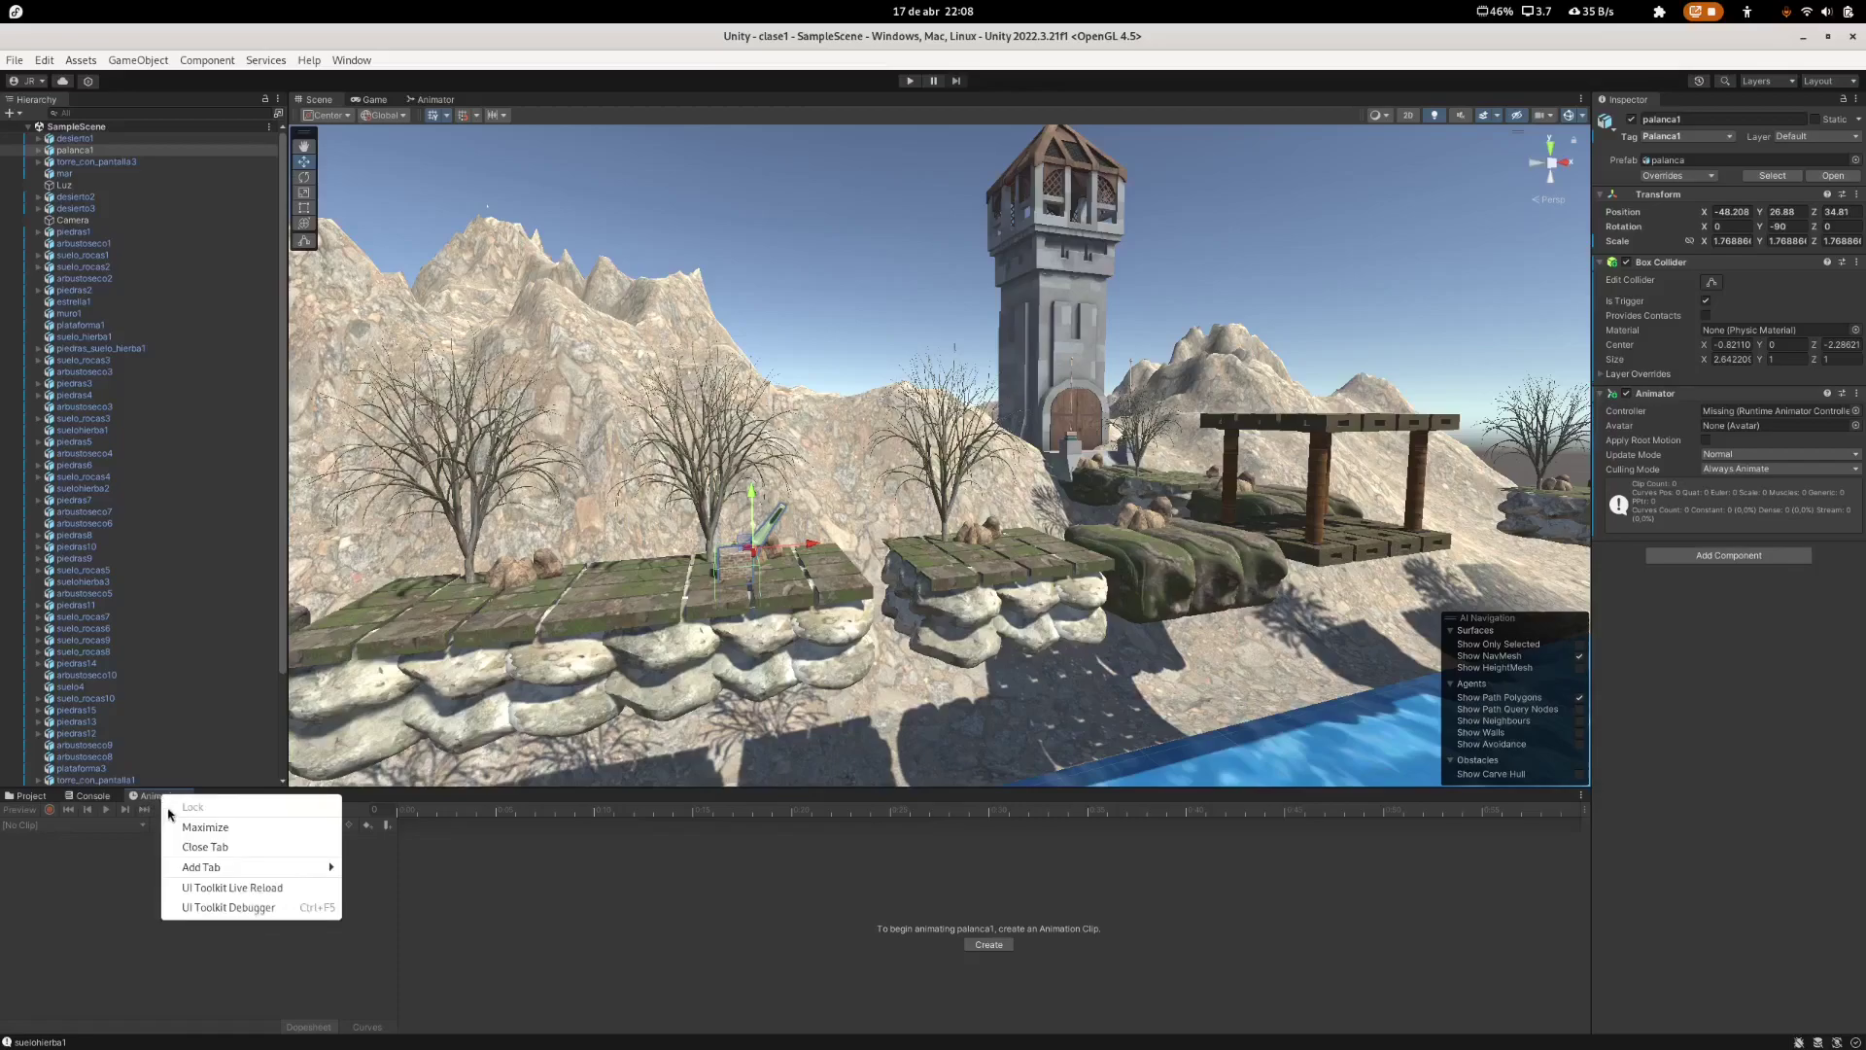
{"action": "left_click", "coordinate": [193, 844]}
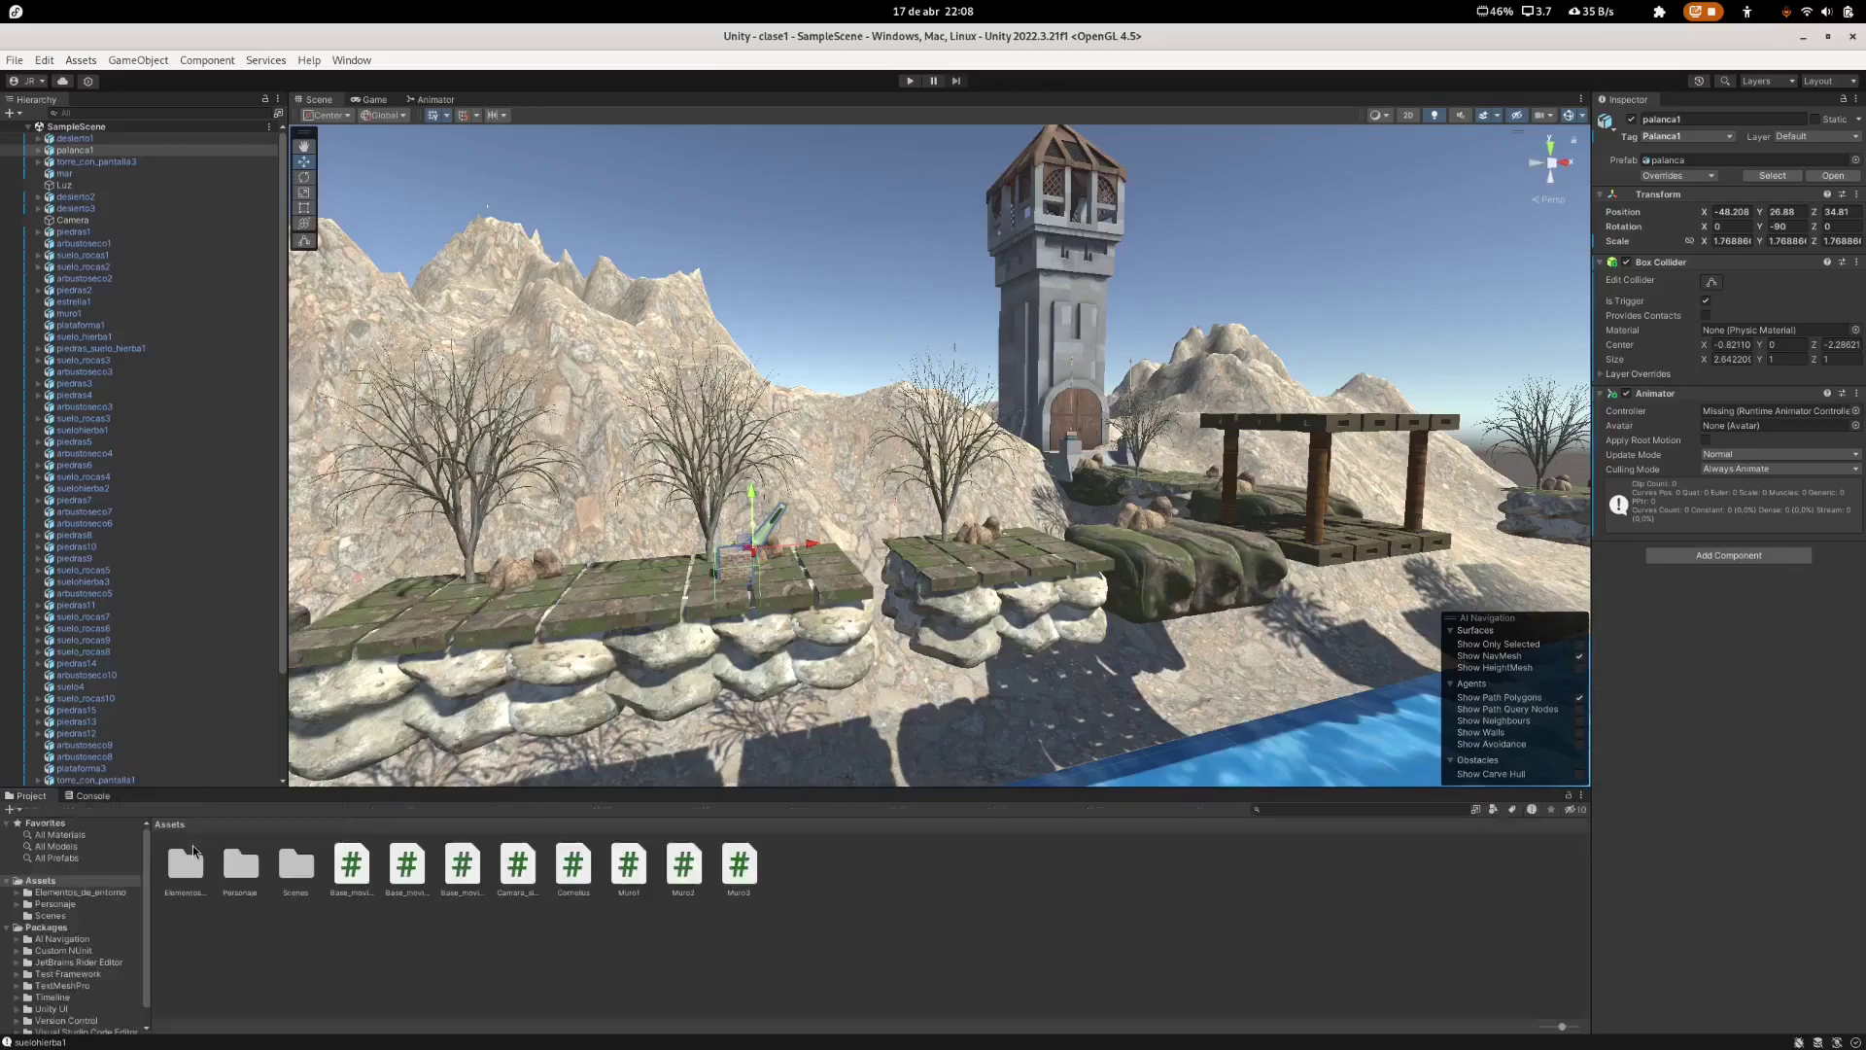
{"action": "right_click", "coordinate": [97, 797]}
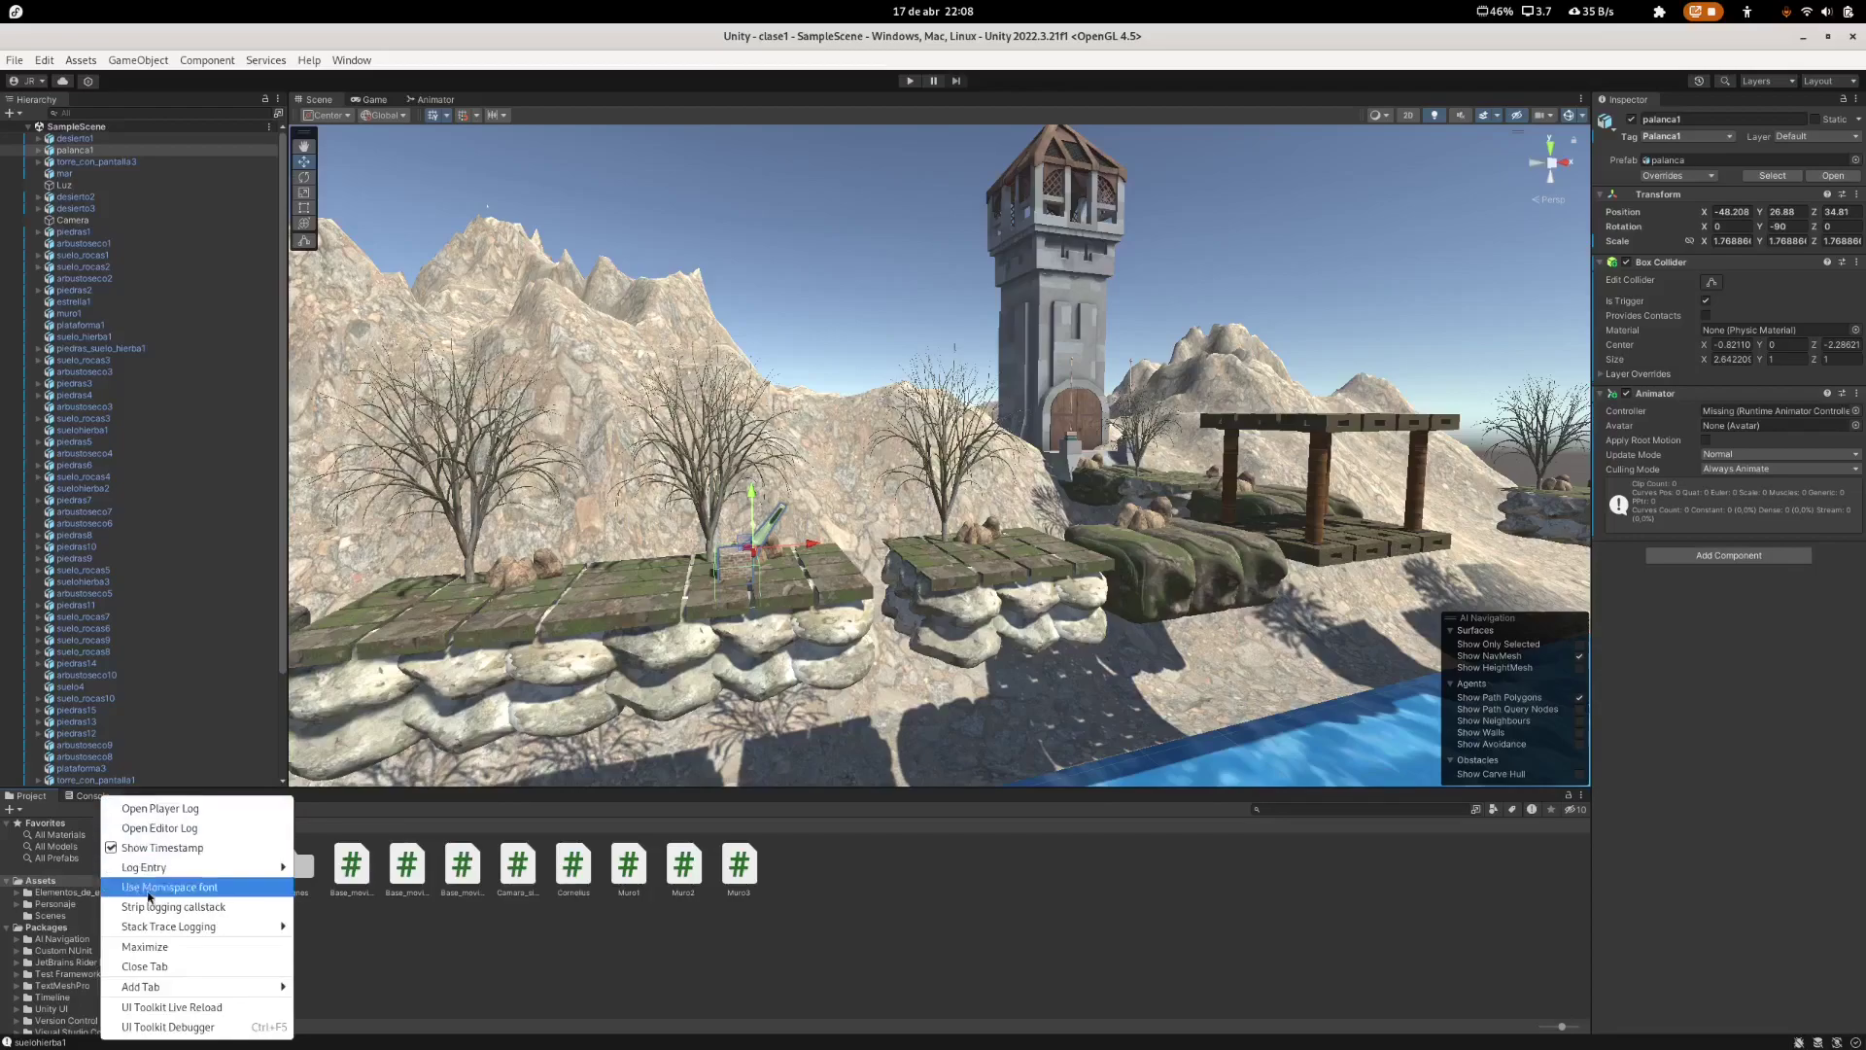
{"action": "mouse_move", "coordinate": [153, 984]}
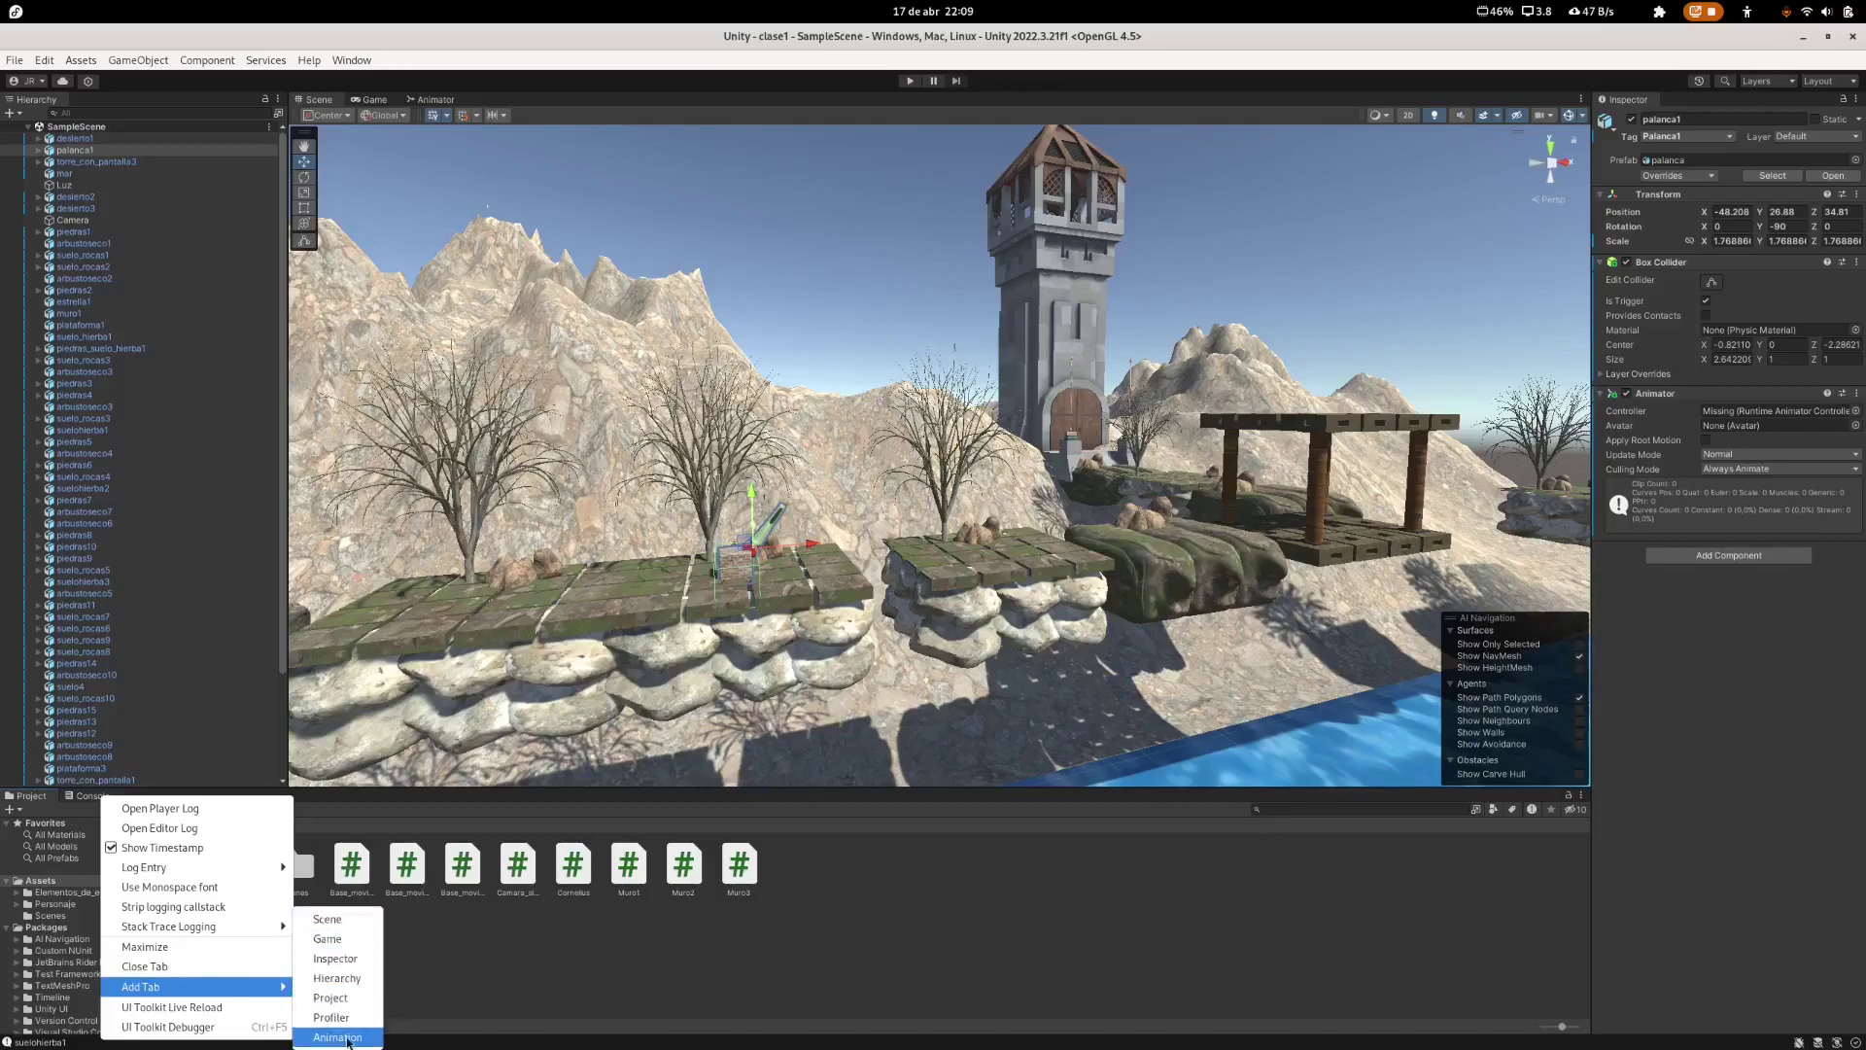
{"action": "left_click", "coordinate": [340, 1038]}
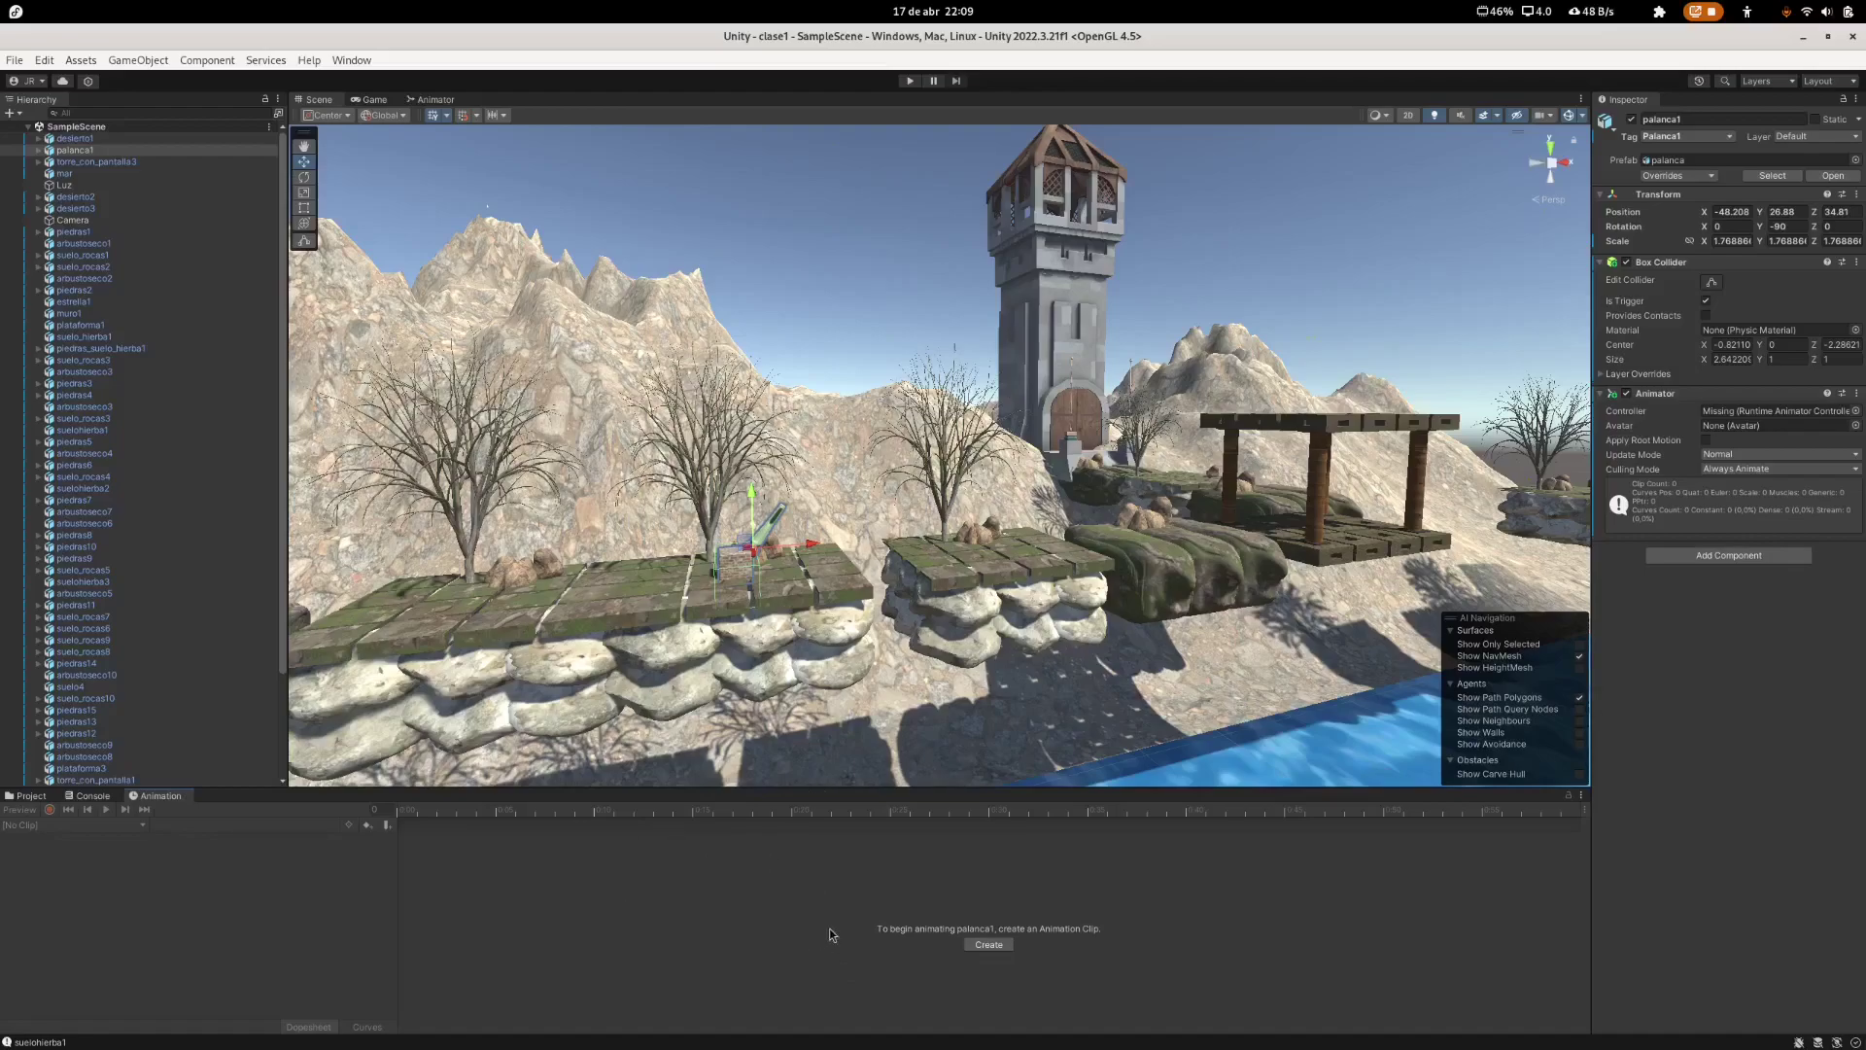
Step: Start a new clip for palanca1 and create the folder animaciones_de_entorno
{"action": "left_click", "coordinate": [991, 945]}
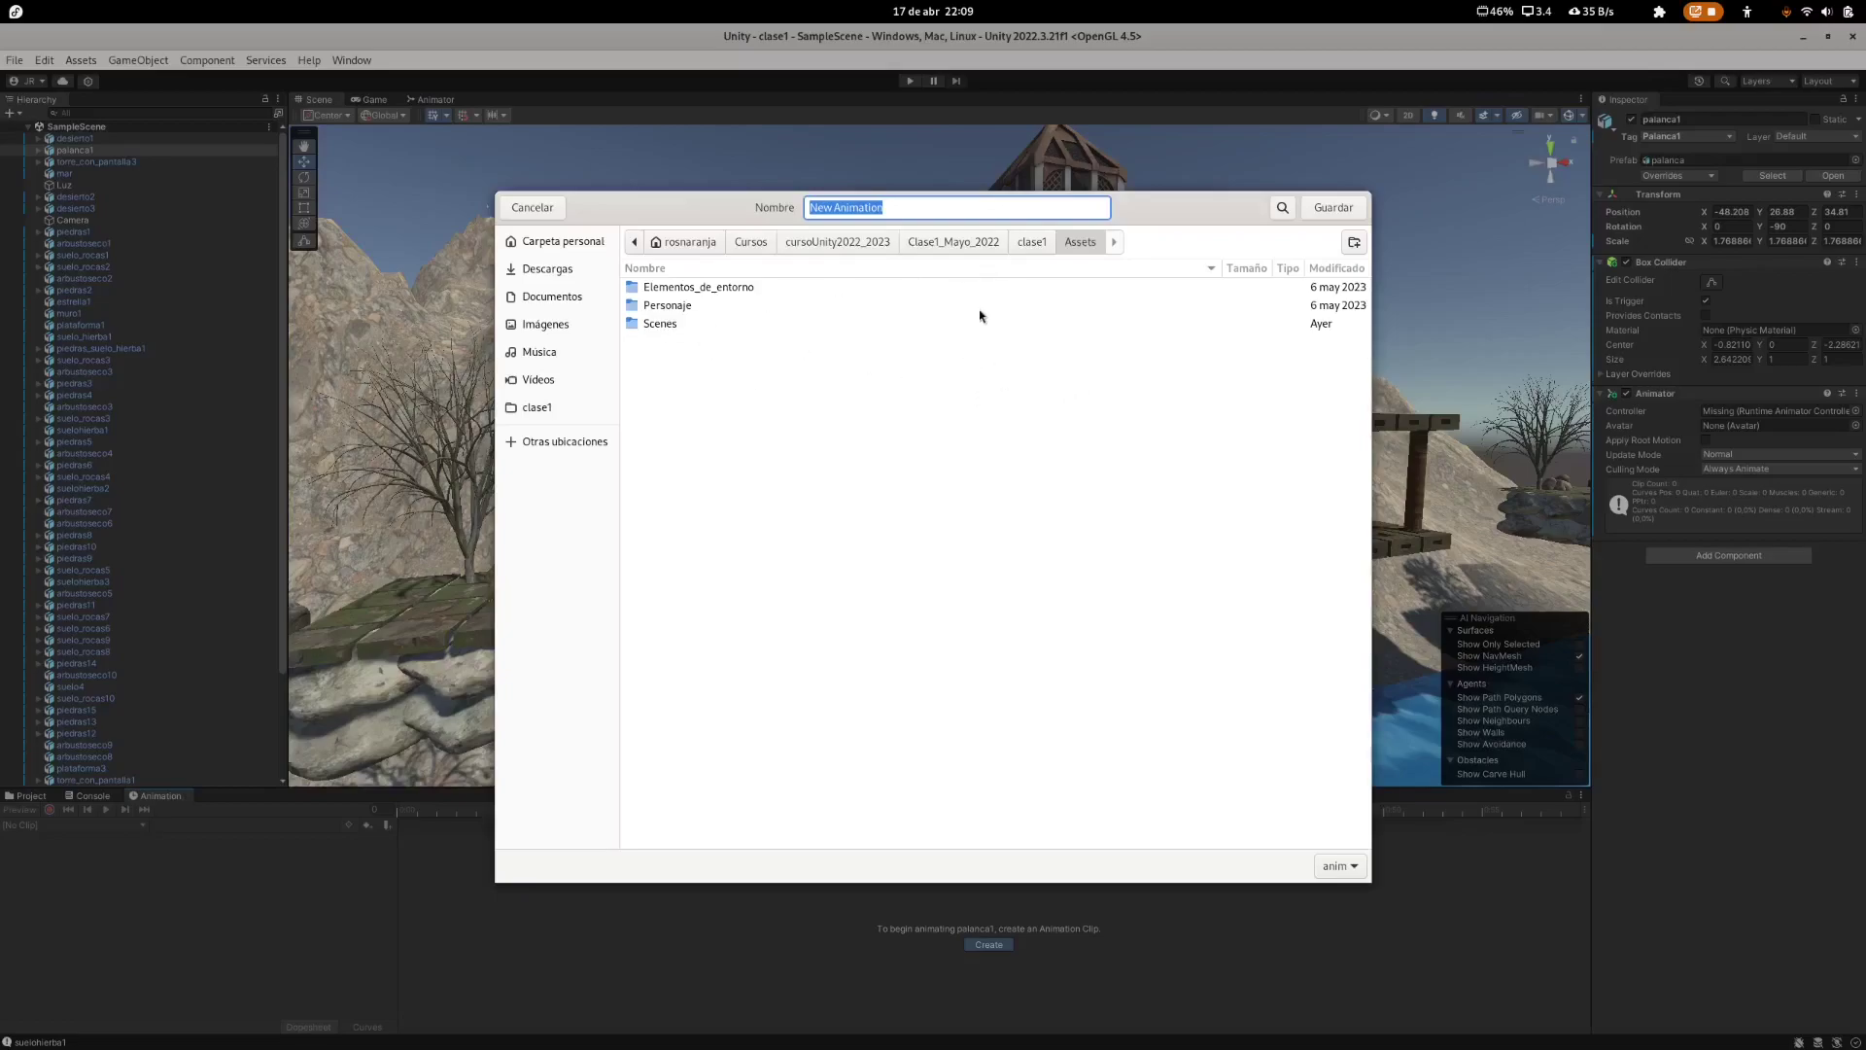
{"action": "left_click", "coordinate": [1354, 243]}
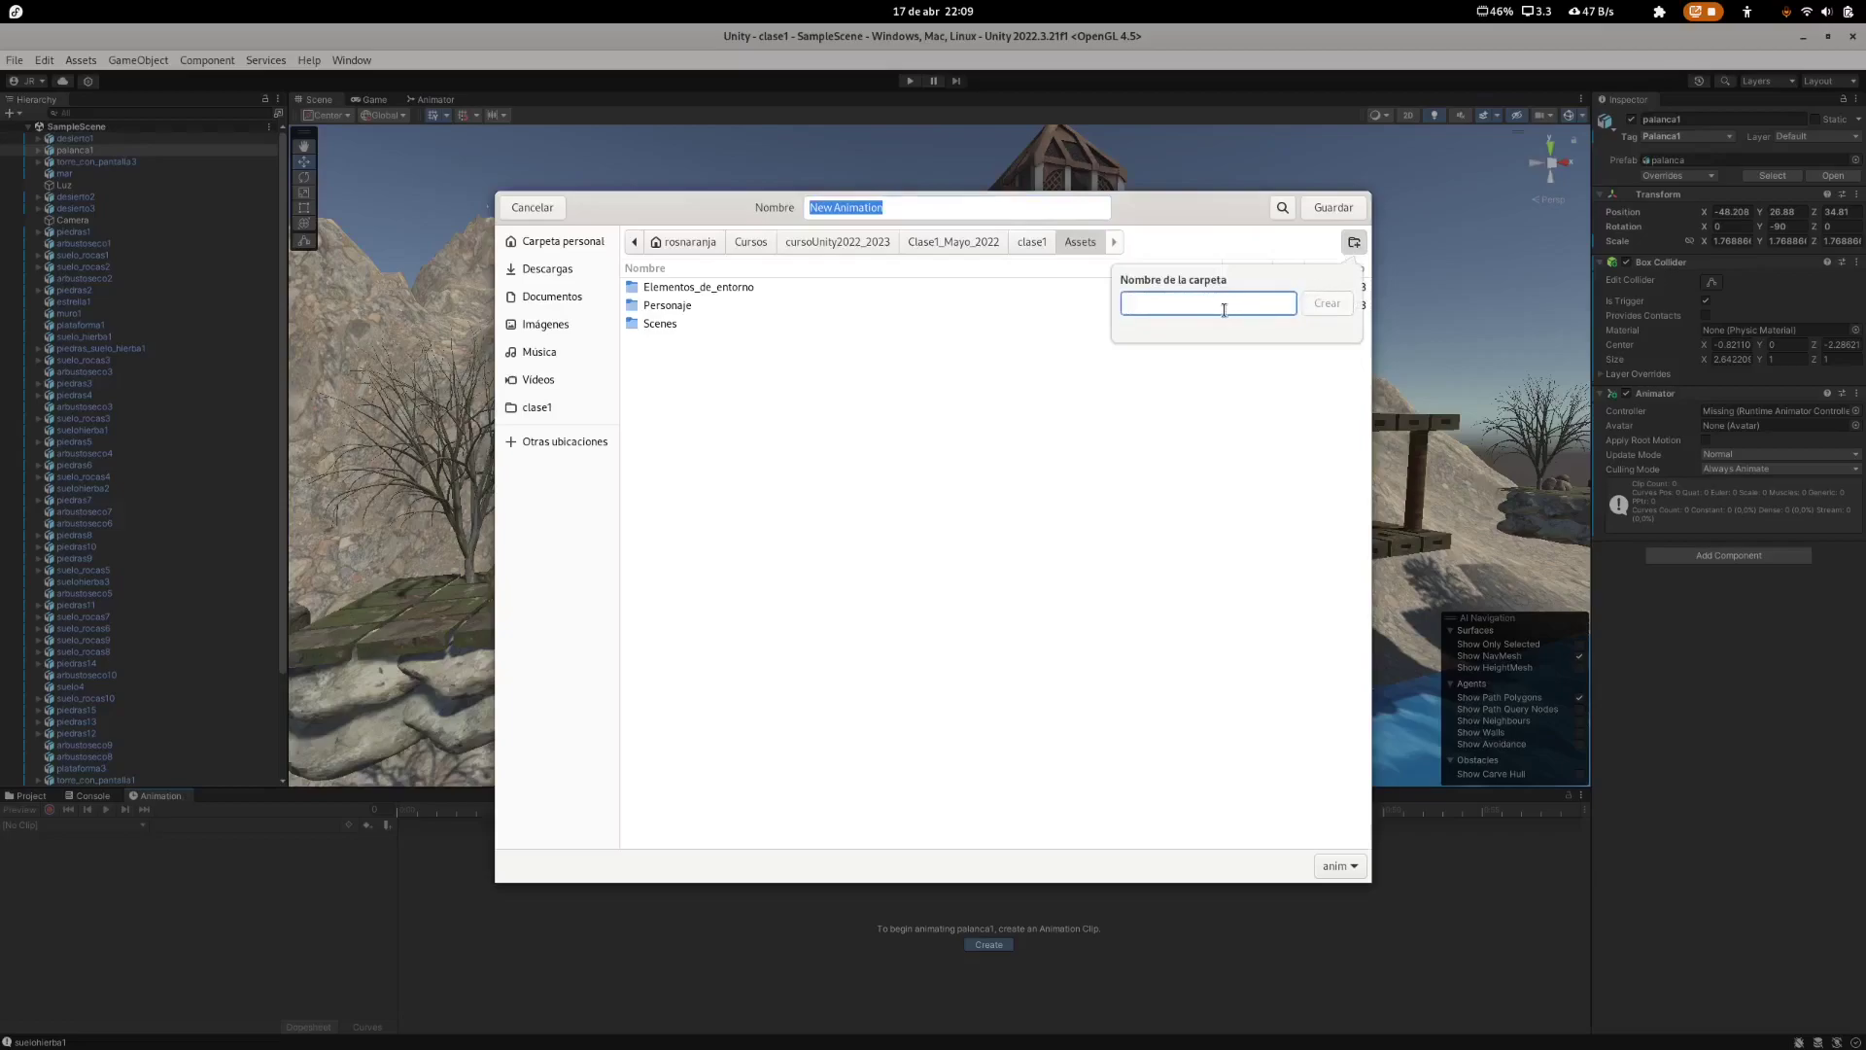
{"action": "type", "text": "animac"}
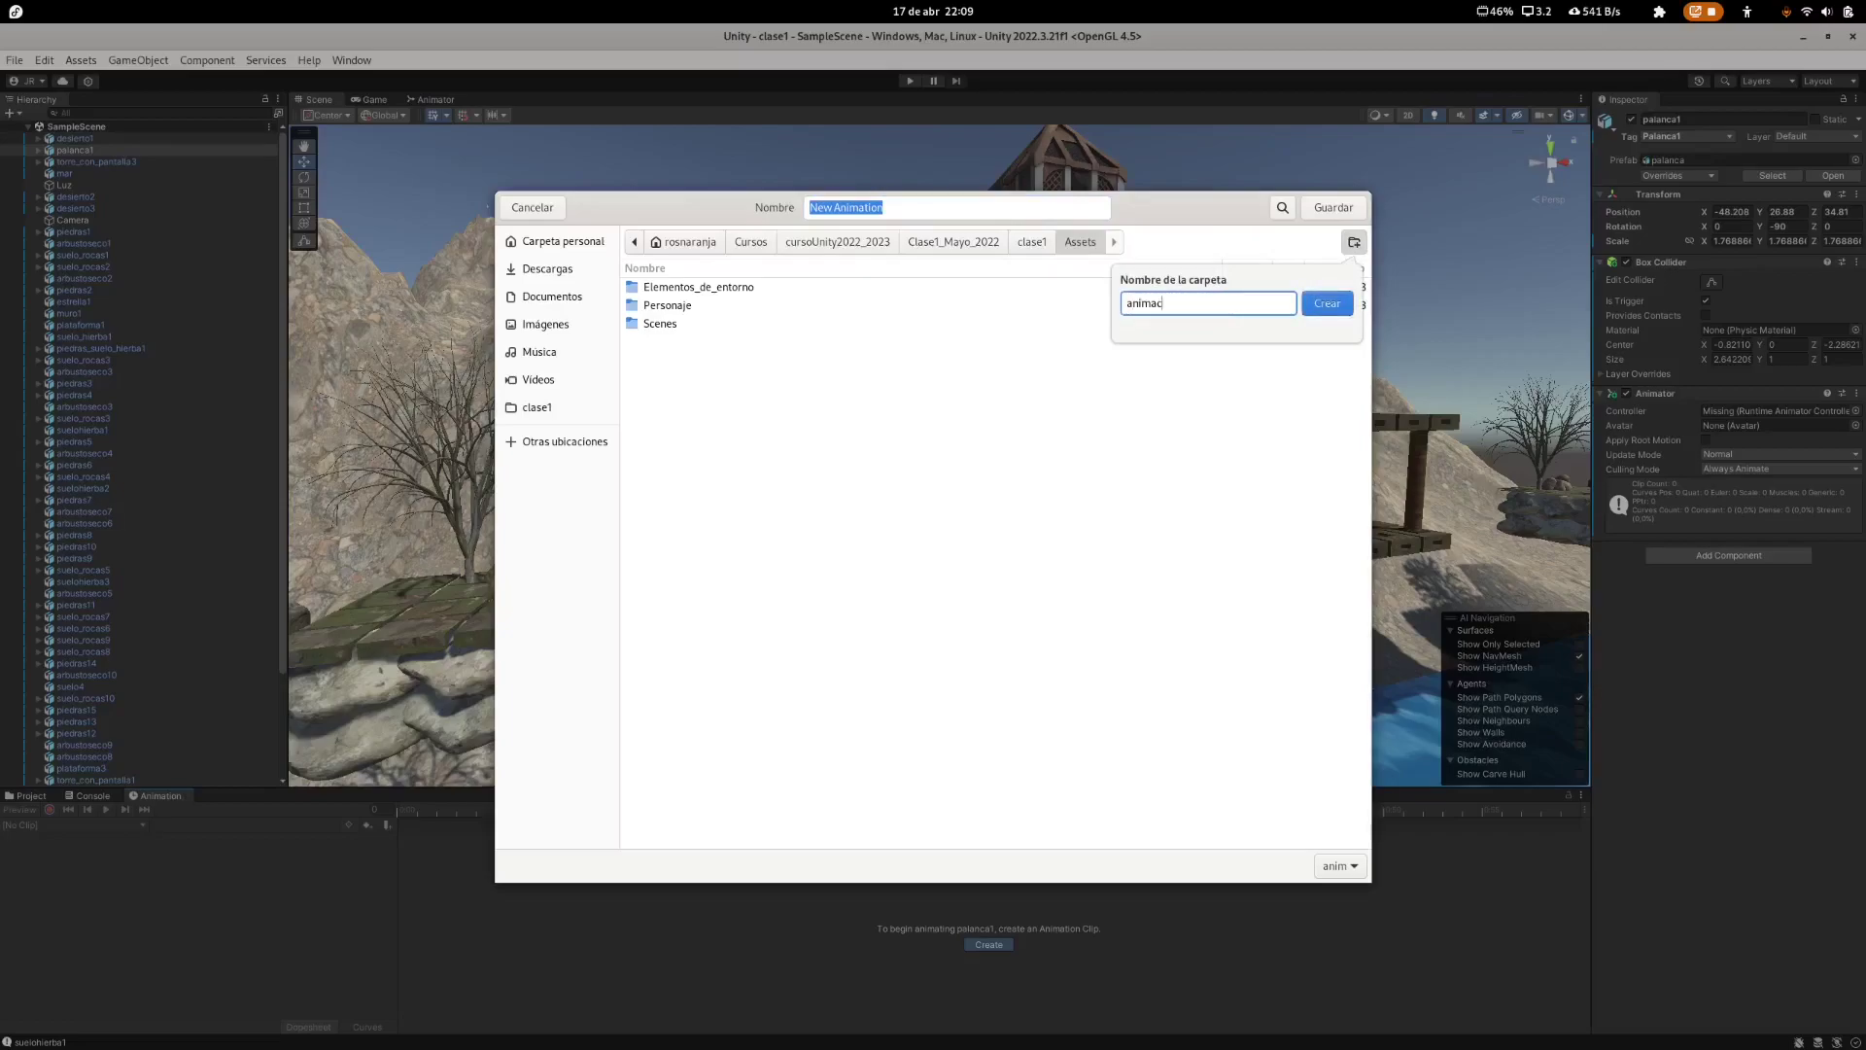
{"action": "type", "text": "iones_de_entrono"}
{"action": "key", "text": "BackSpace"}
{"action": "key", "text": "BackSpace"}
{"action": "key", "text": "BackSpace"}
{"action": "key", "text": "BackSpace"}
{"action": "type", "text": "orno"}
{"action": "left_click", "coordinate": [1330, 304]}
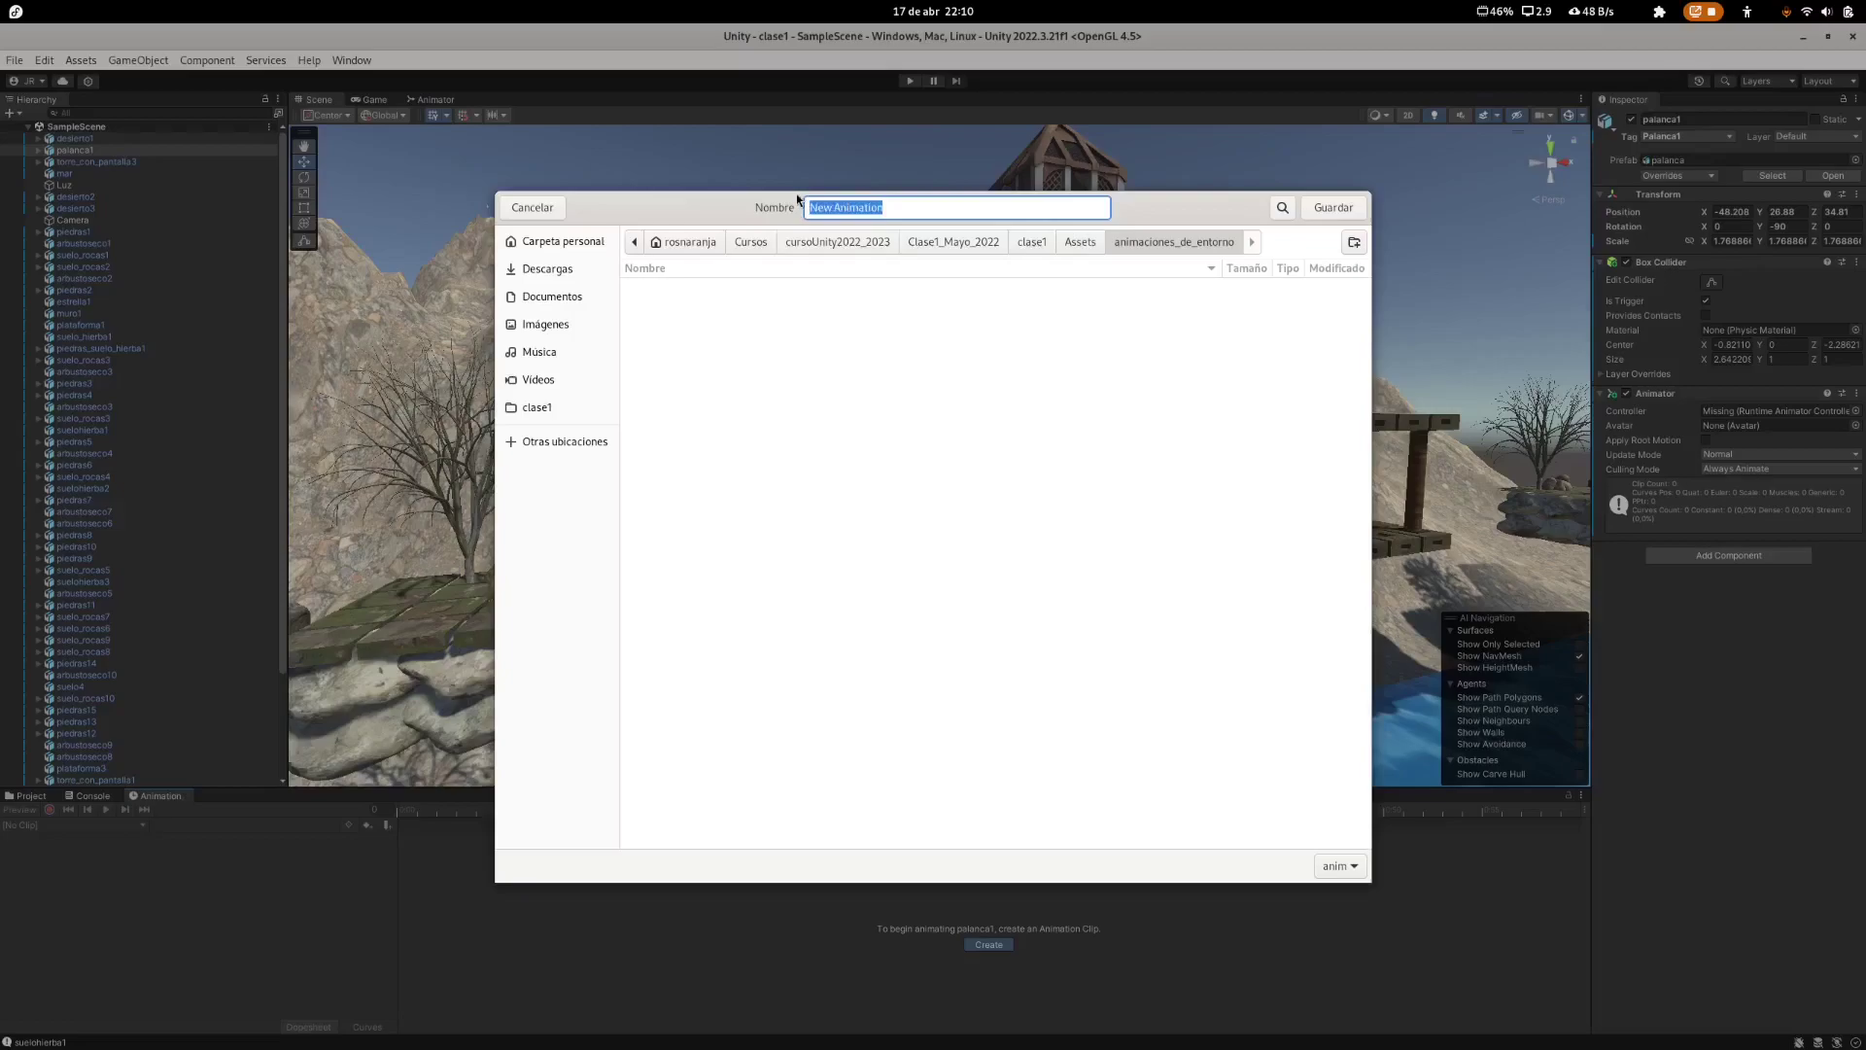
Step: Name the clip MoverPalanca and save it
{"action": "type", "text": "BajarPalanca"}
{"action": "key", "text": "BackSpace"}
{"action": "key", "text": "BackSpace"}
{"action": "key", "text": "BackSpace"}
{"action": "key", "text": "BackSpace"}
{"action": "type", "text": "MoverPalanca"}
{"action": "left_click", "coordinate": [1324, 208]}
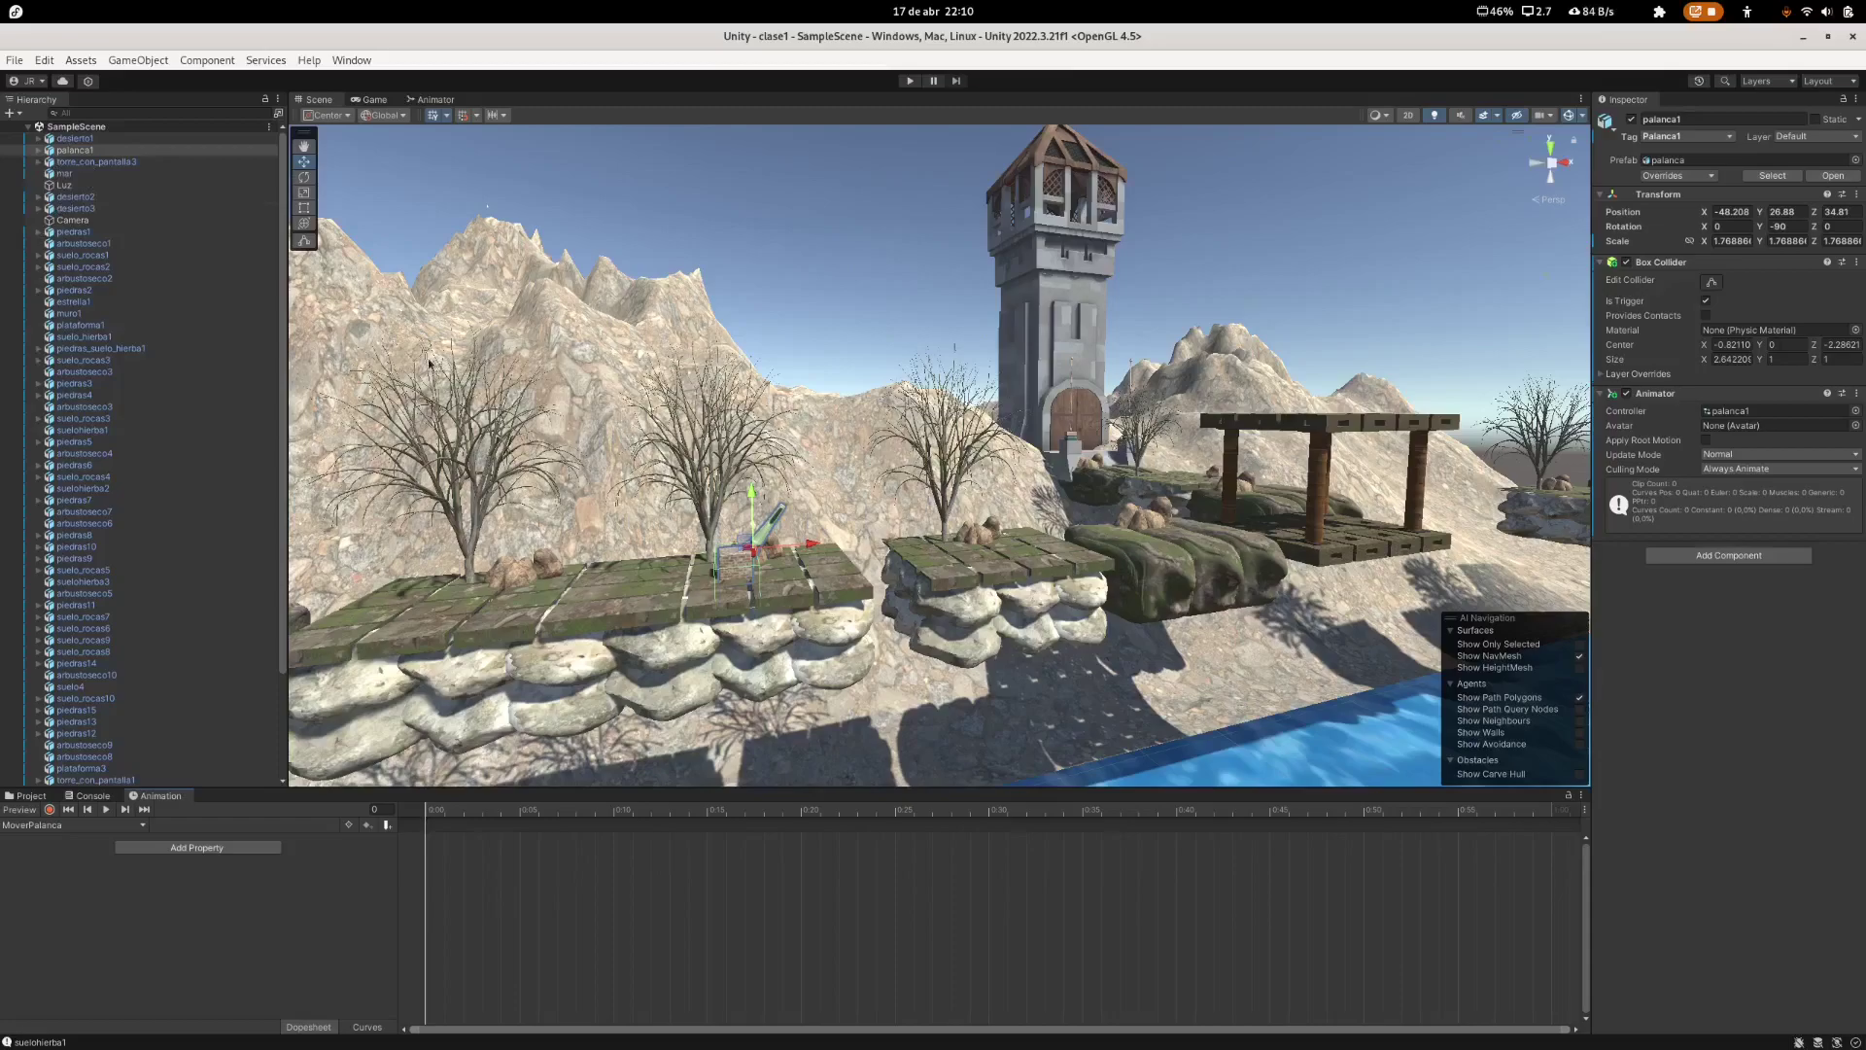
Step: Record an Esqueleto rotation key at frame 0 by slightly rotating the bone with the Rotate tool
{"action": "left_click", "coordinate": [38, 150]}
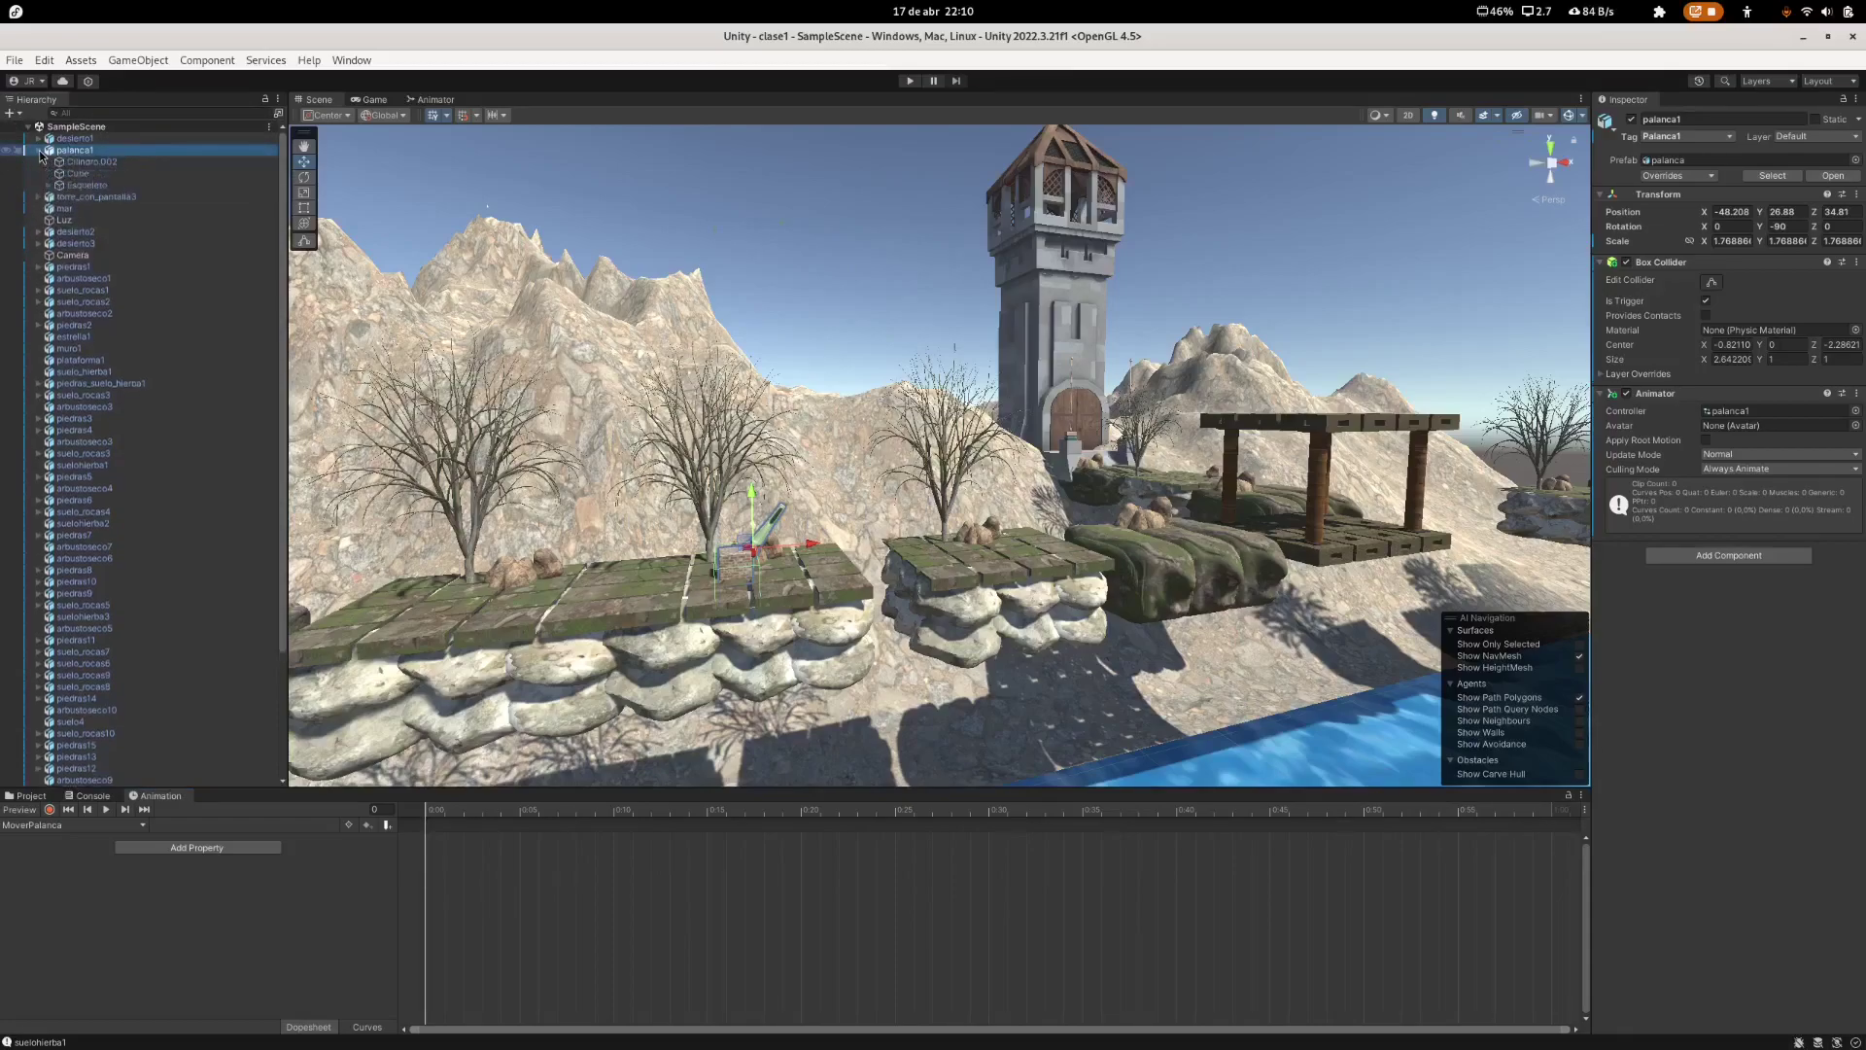
{"action": "left_click", "coordinate": [78, 184]}
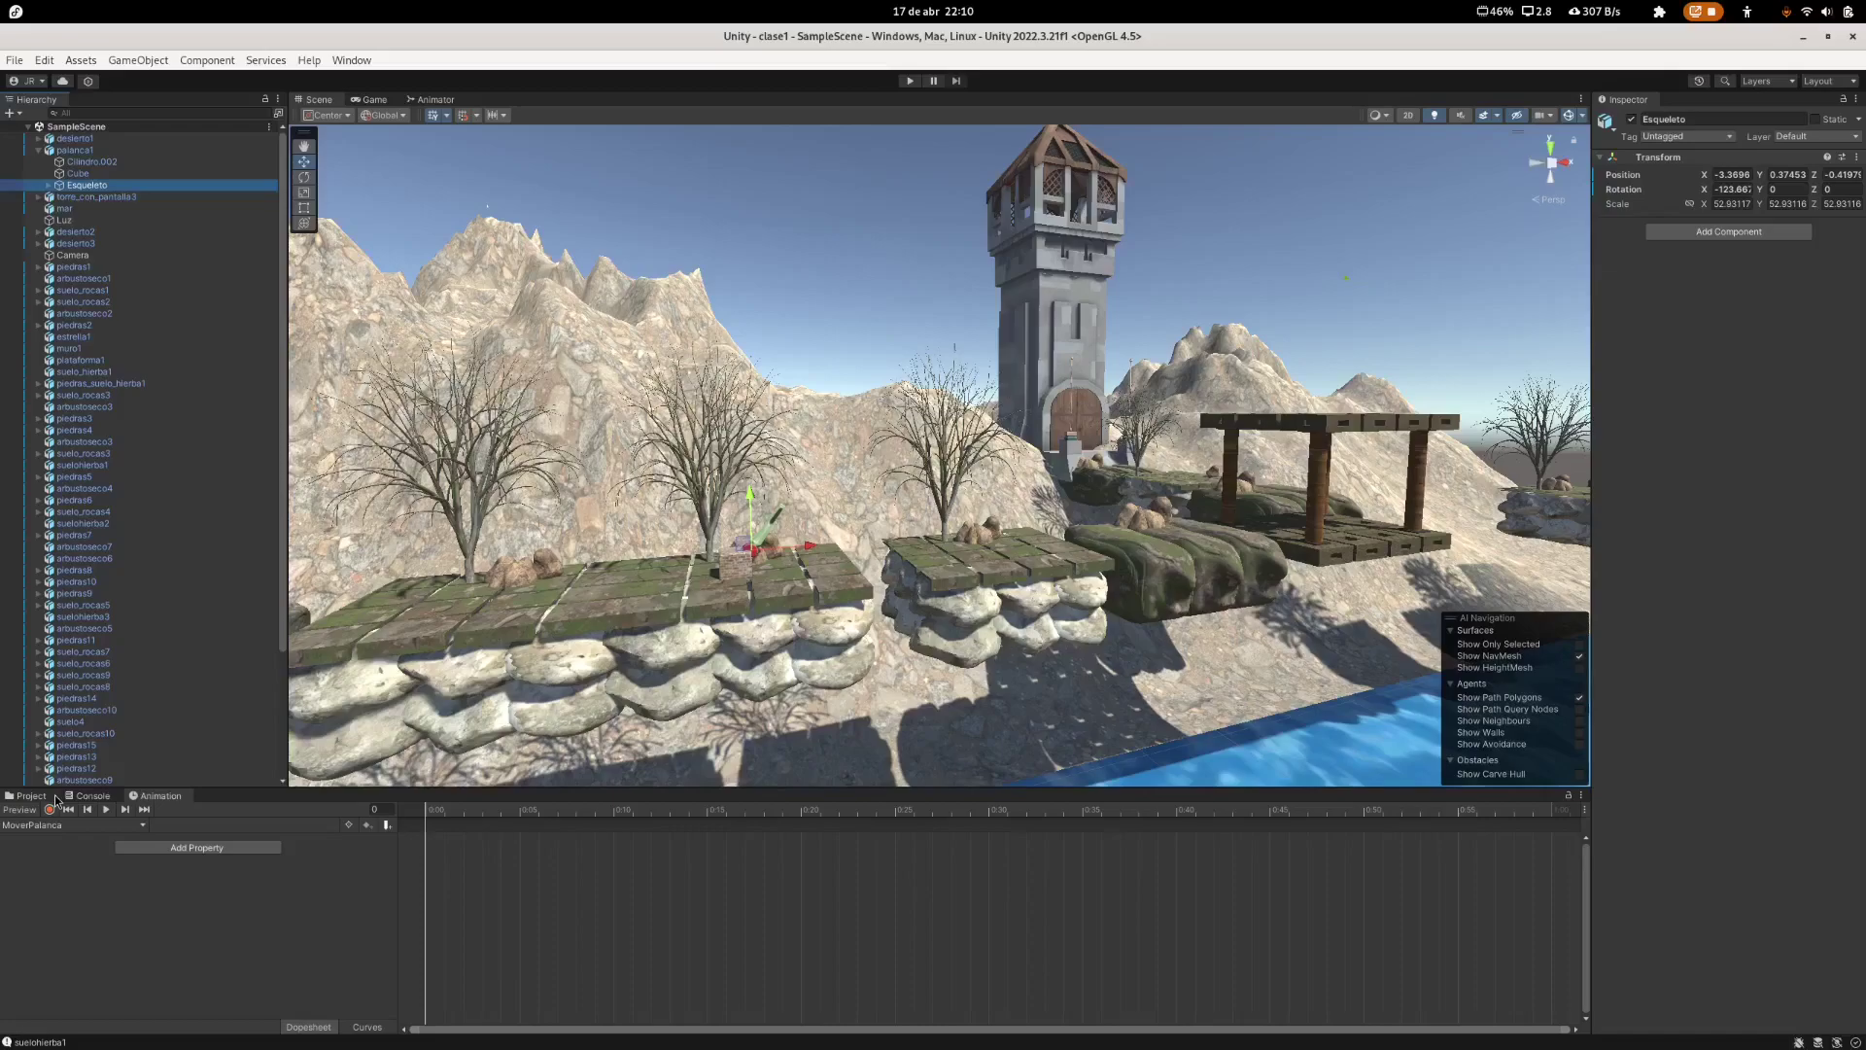
{"action": "left_click", "coordinate": [50, 809]}
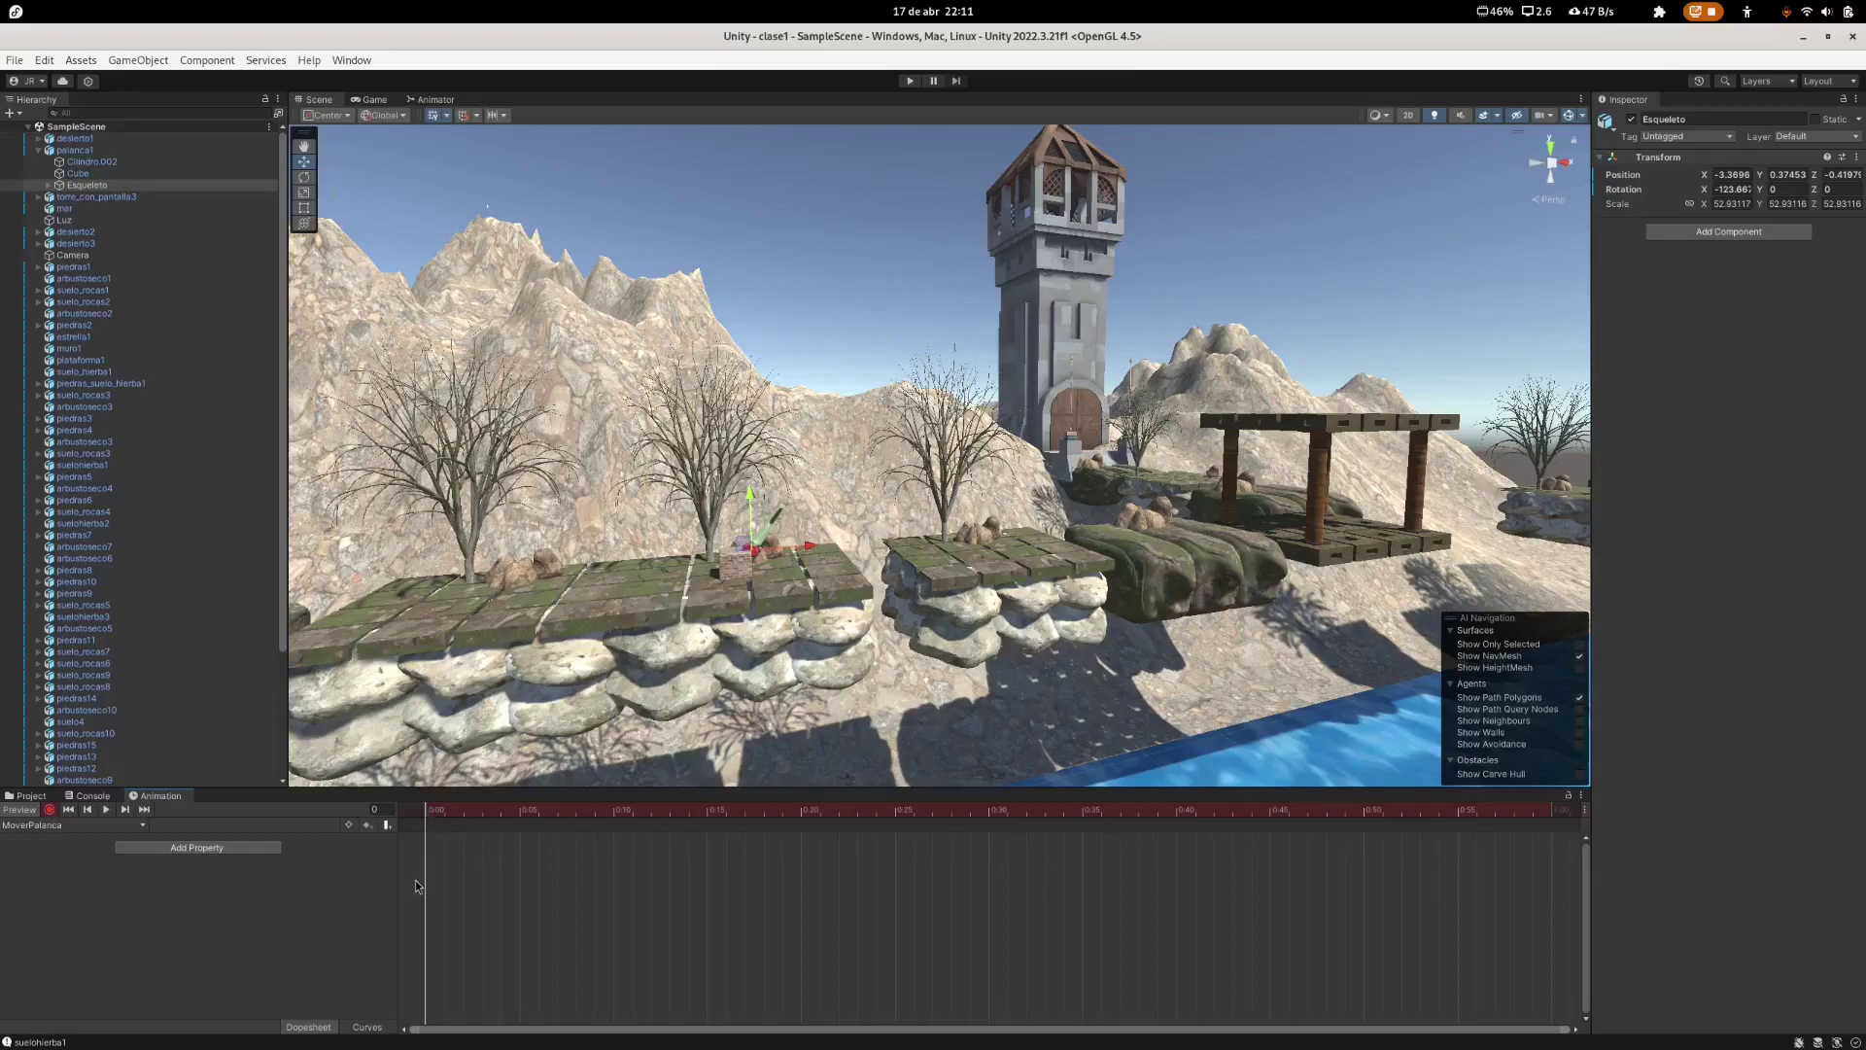
{"action": "scroll", "coordinate": [674, 554], "scroll_direction": "up", "scroll_amount": 1}
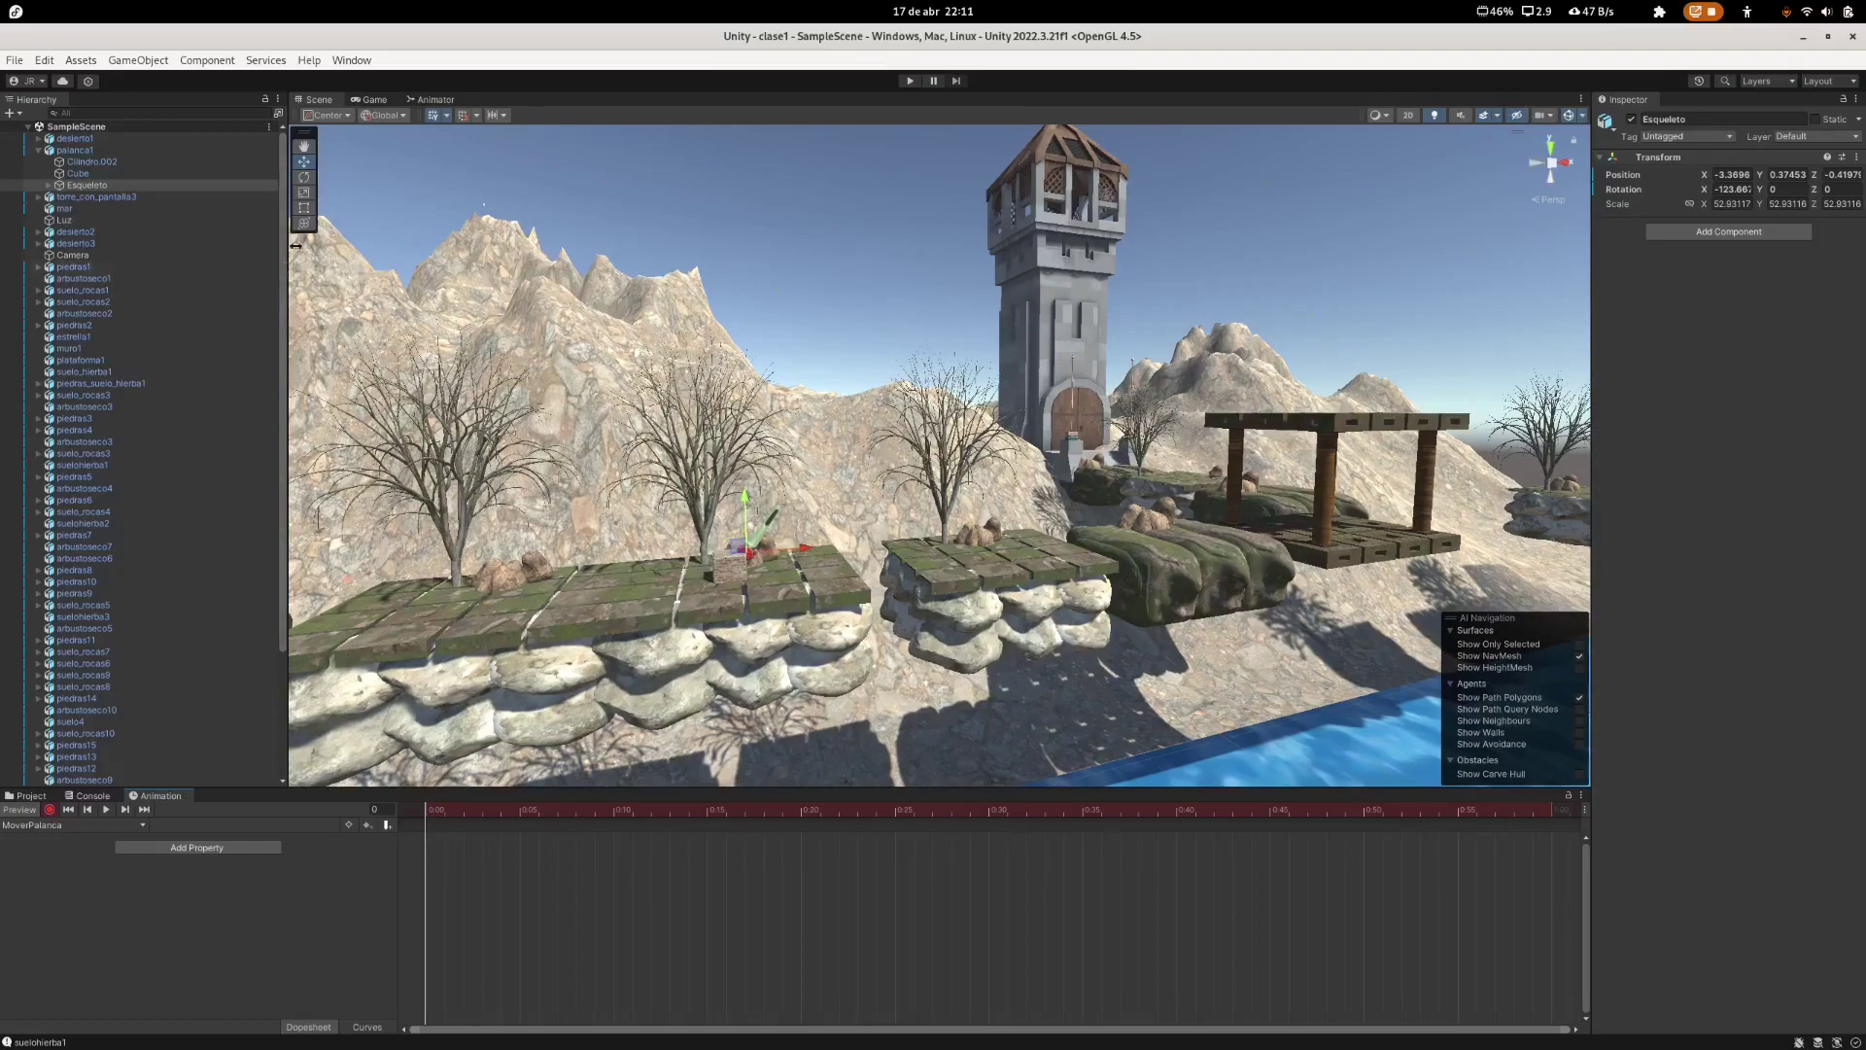
{"action": "left_click", "coordinate": [305, 180]}
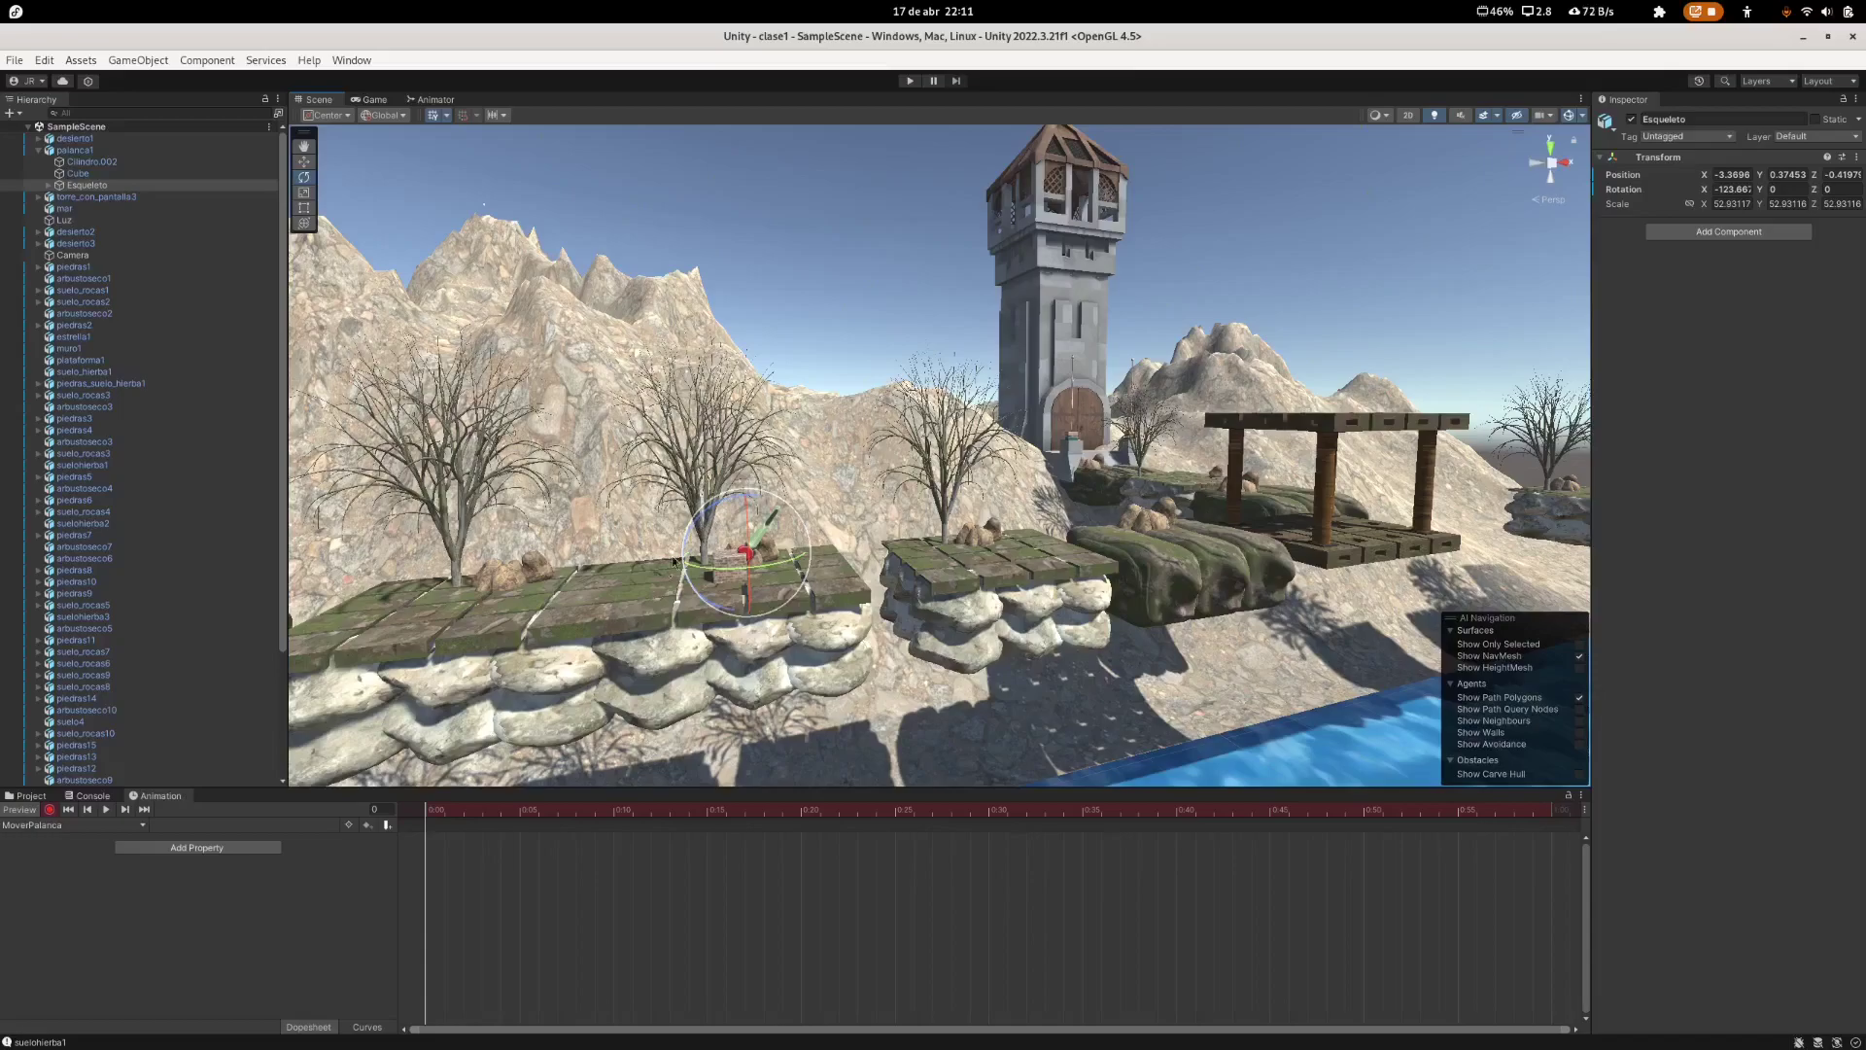
{"action": "left_click_drag", "start_coordinate": [698, 531], "coordinate": [698, 528]}
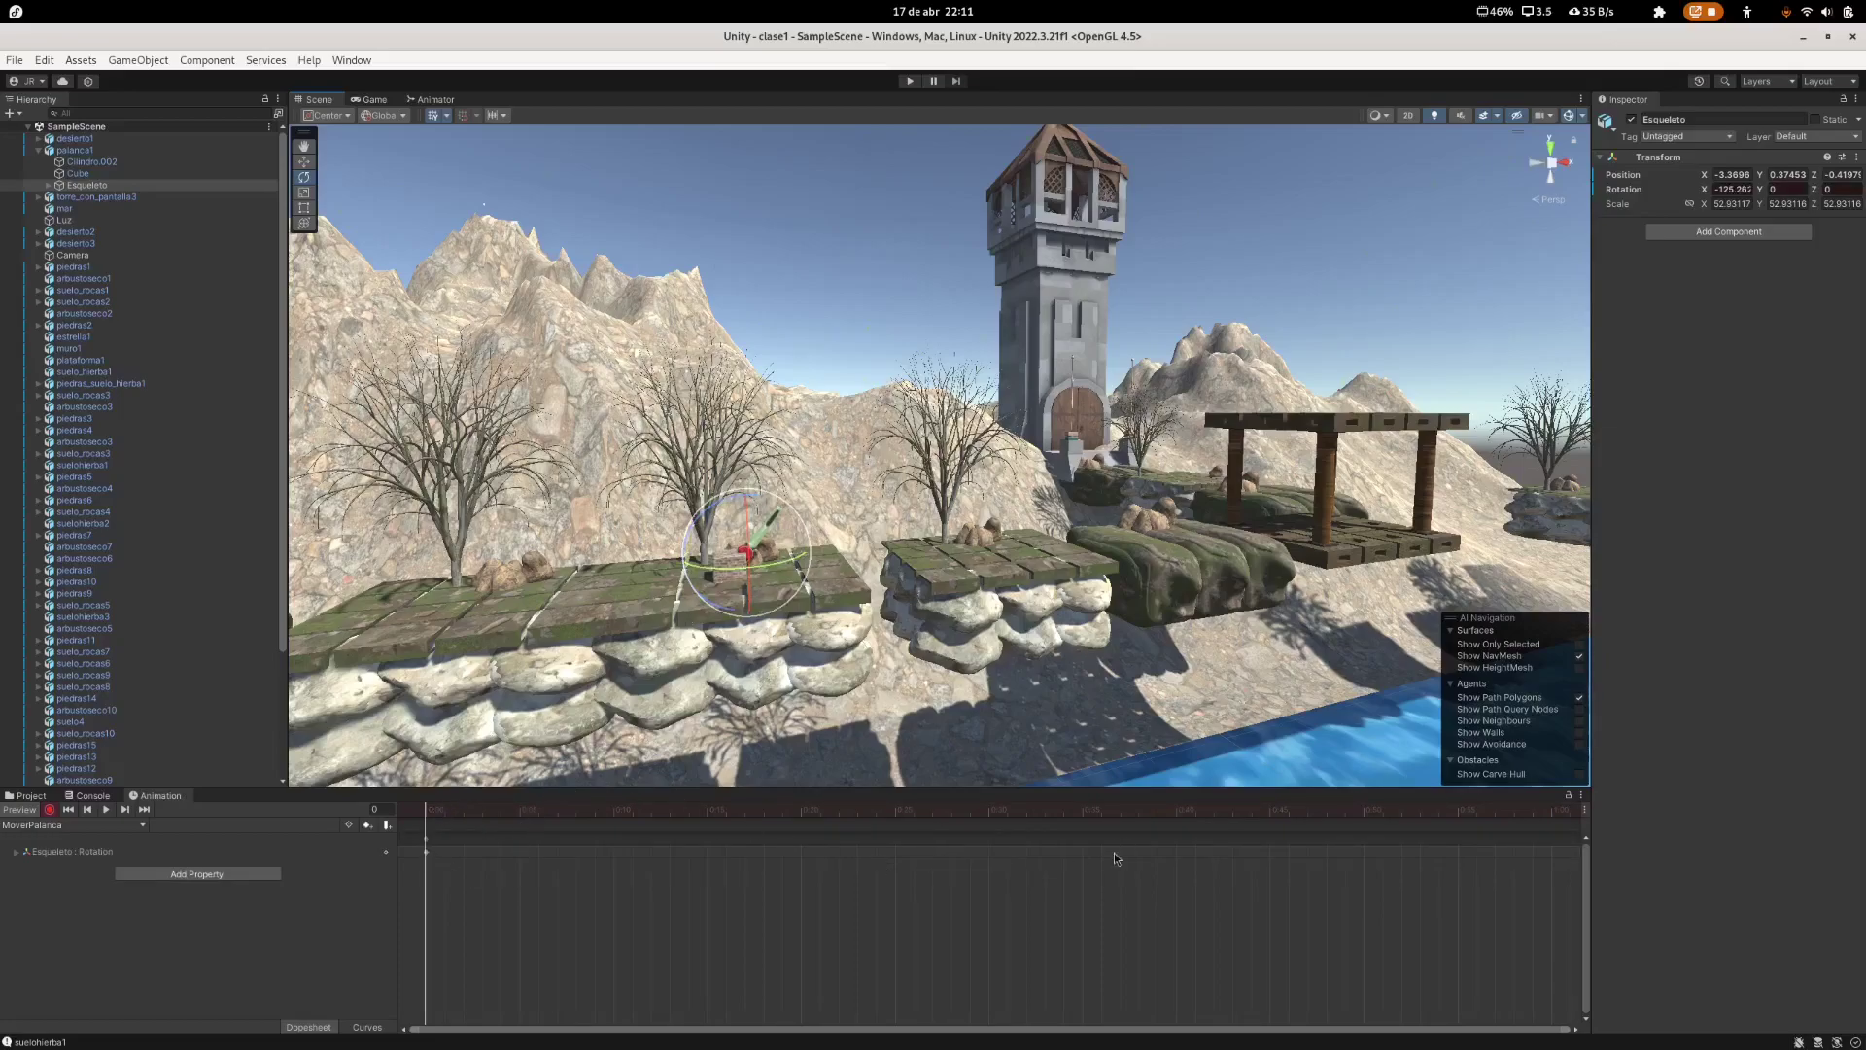
Step: At frame 40, rotate the Esqueleto lever handle to about -47° on X
{"action": "left_click", "coordinate": [1085, 809]}
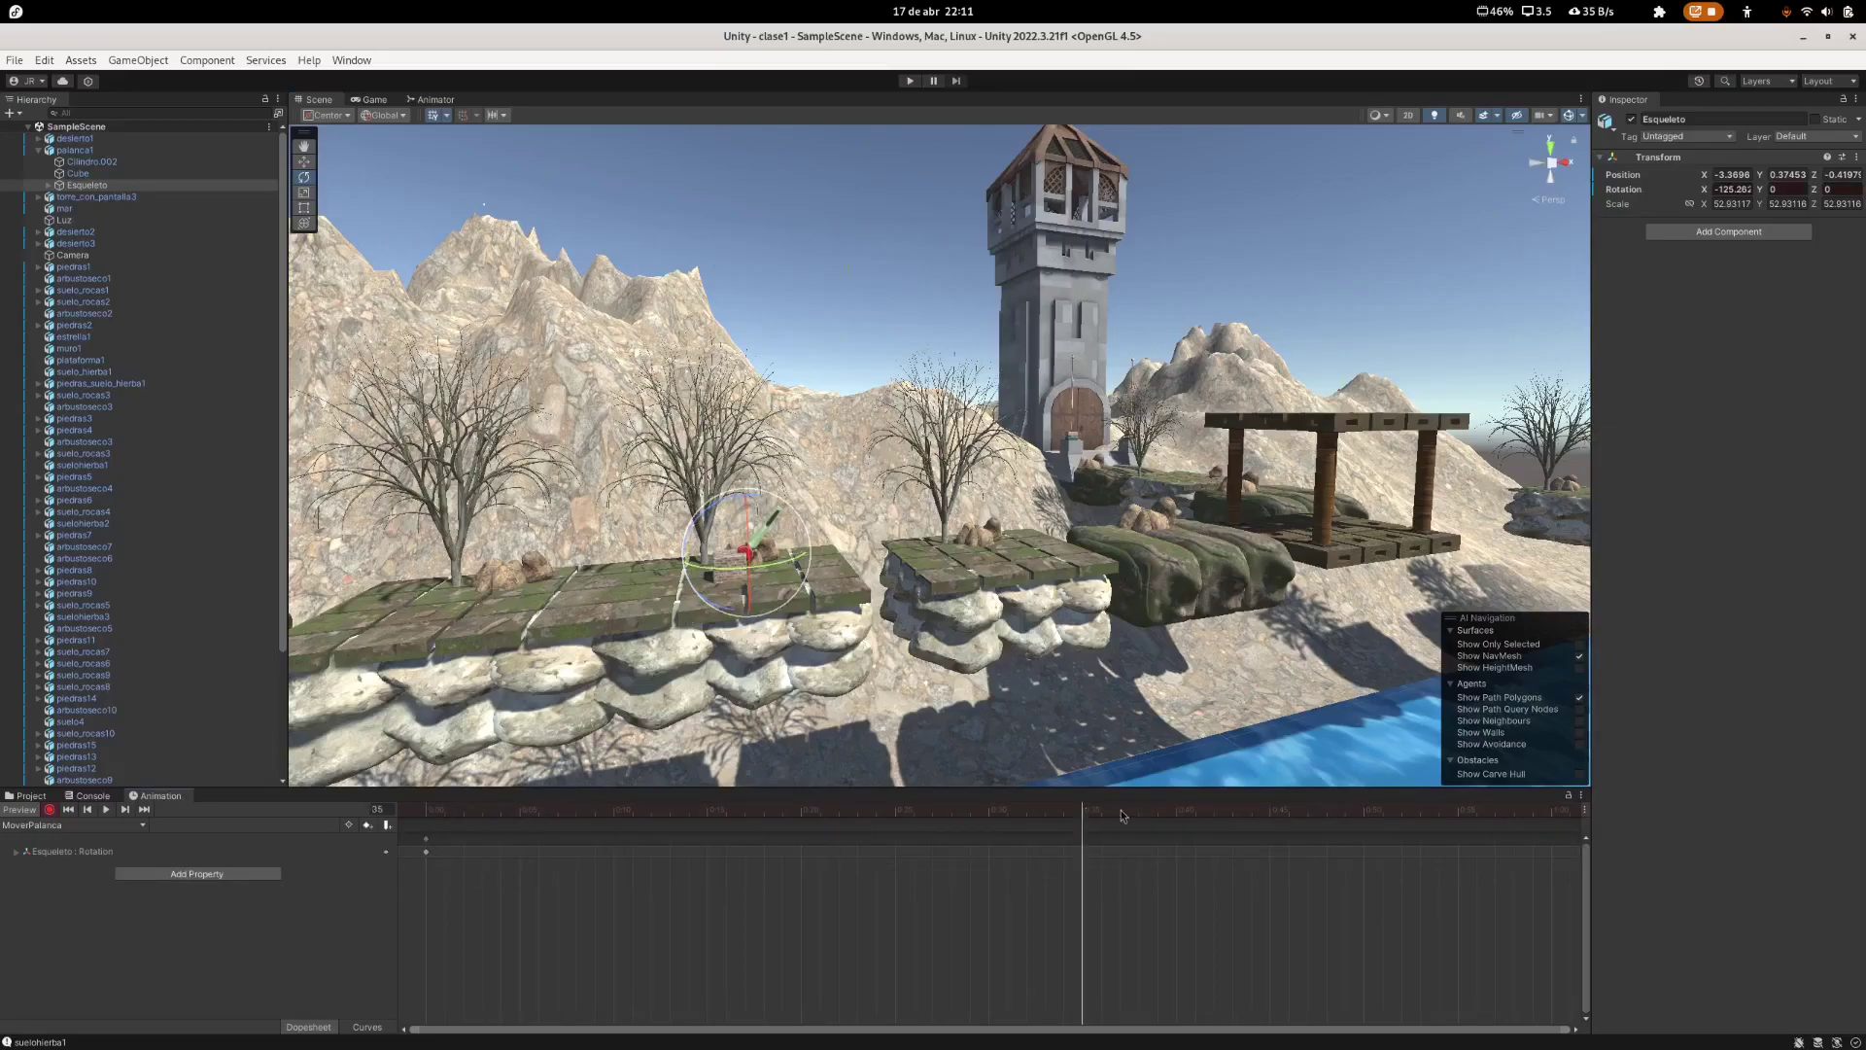
{"action": "left_click", "coordinate": [1177, 811]}
{"action": "scroll", "coordinate": [712, 545], "scroll_direction": "up", "scroll_amount": 4}
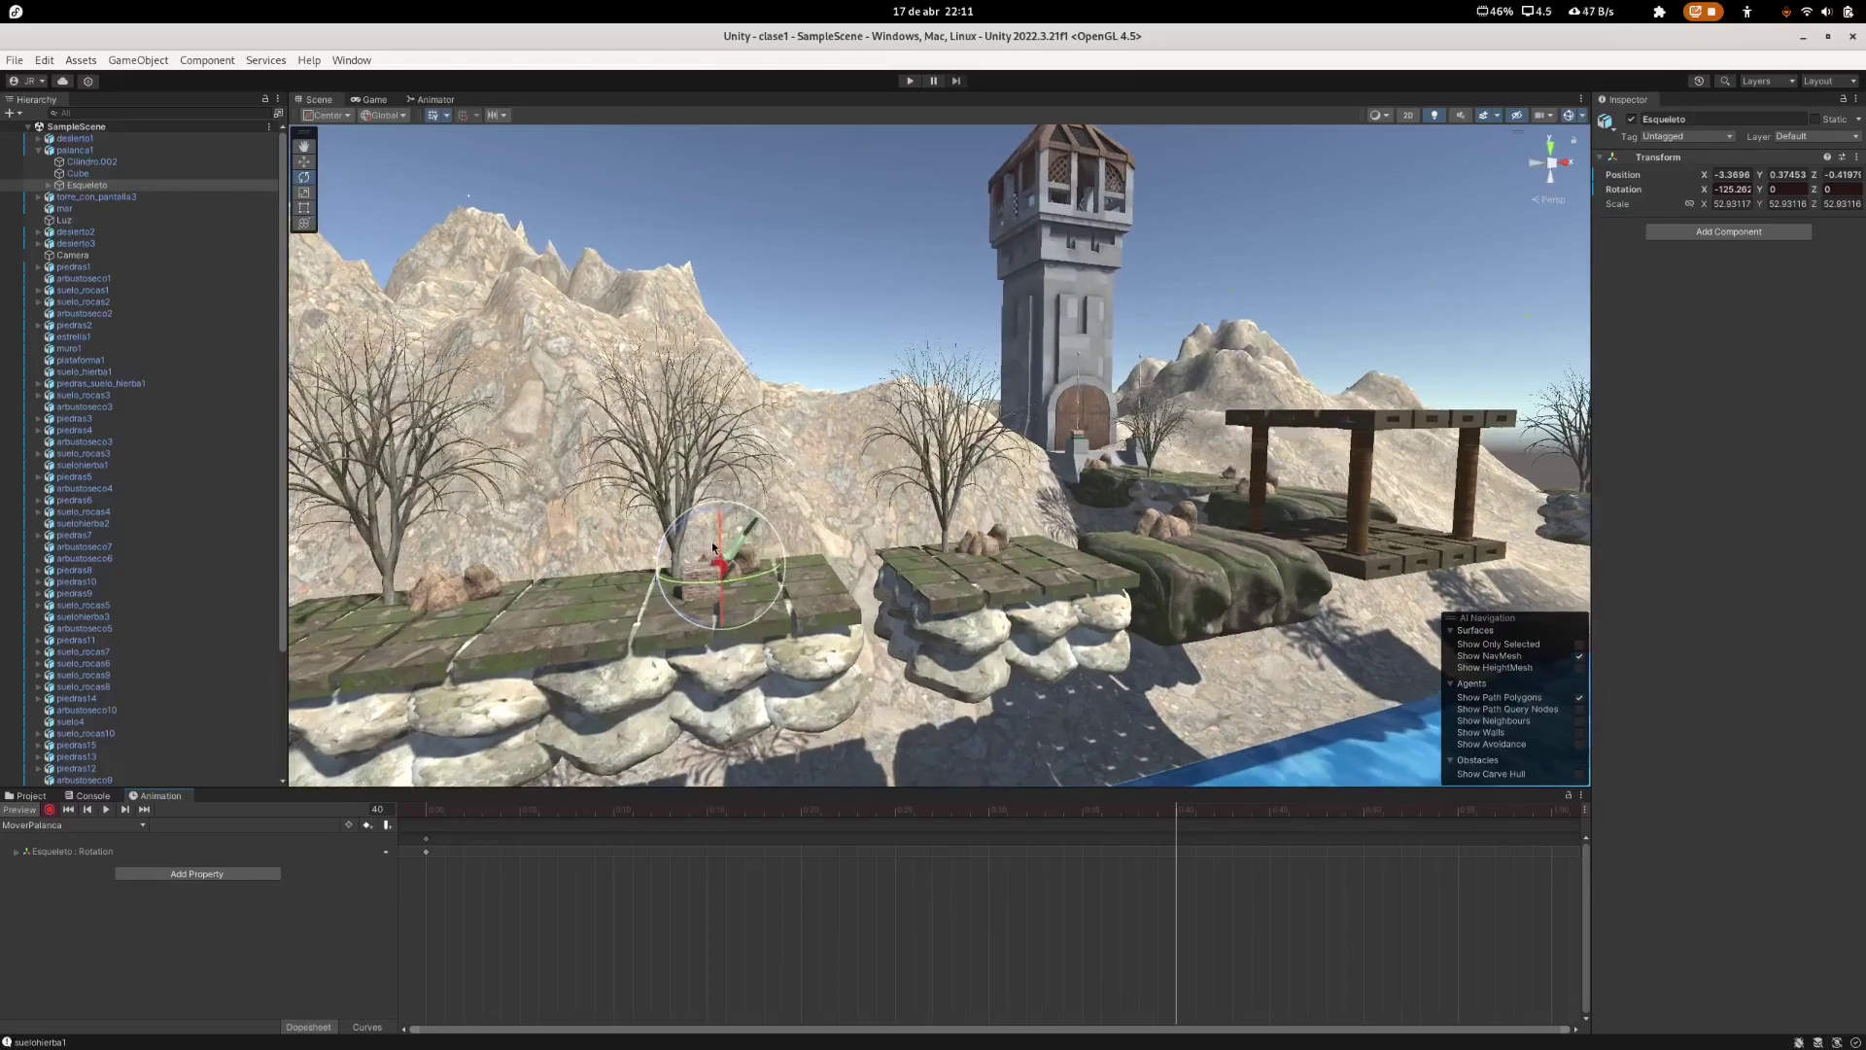
{"action": "middle_click_drag", "start_coordinate": [738, 559], "coordinate": [958, 597]}
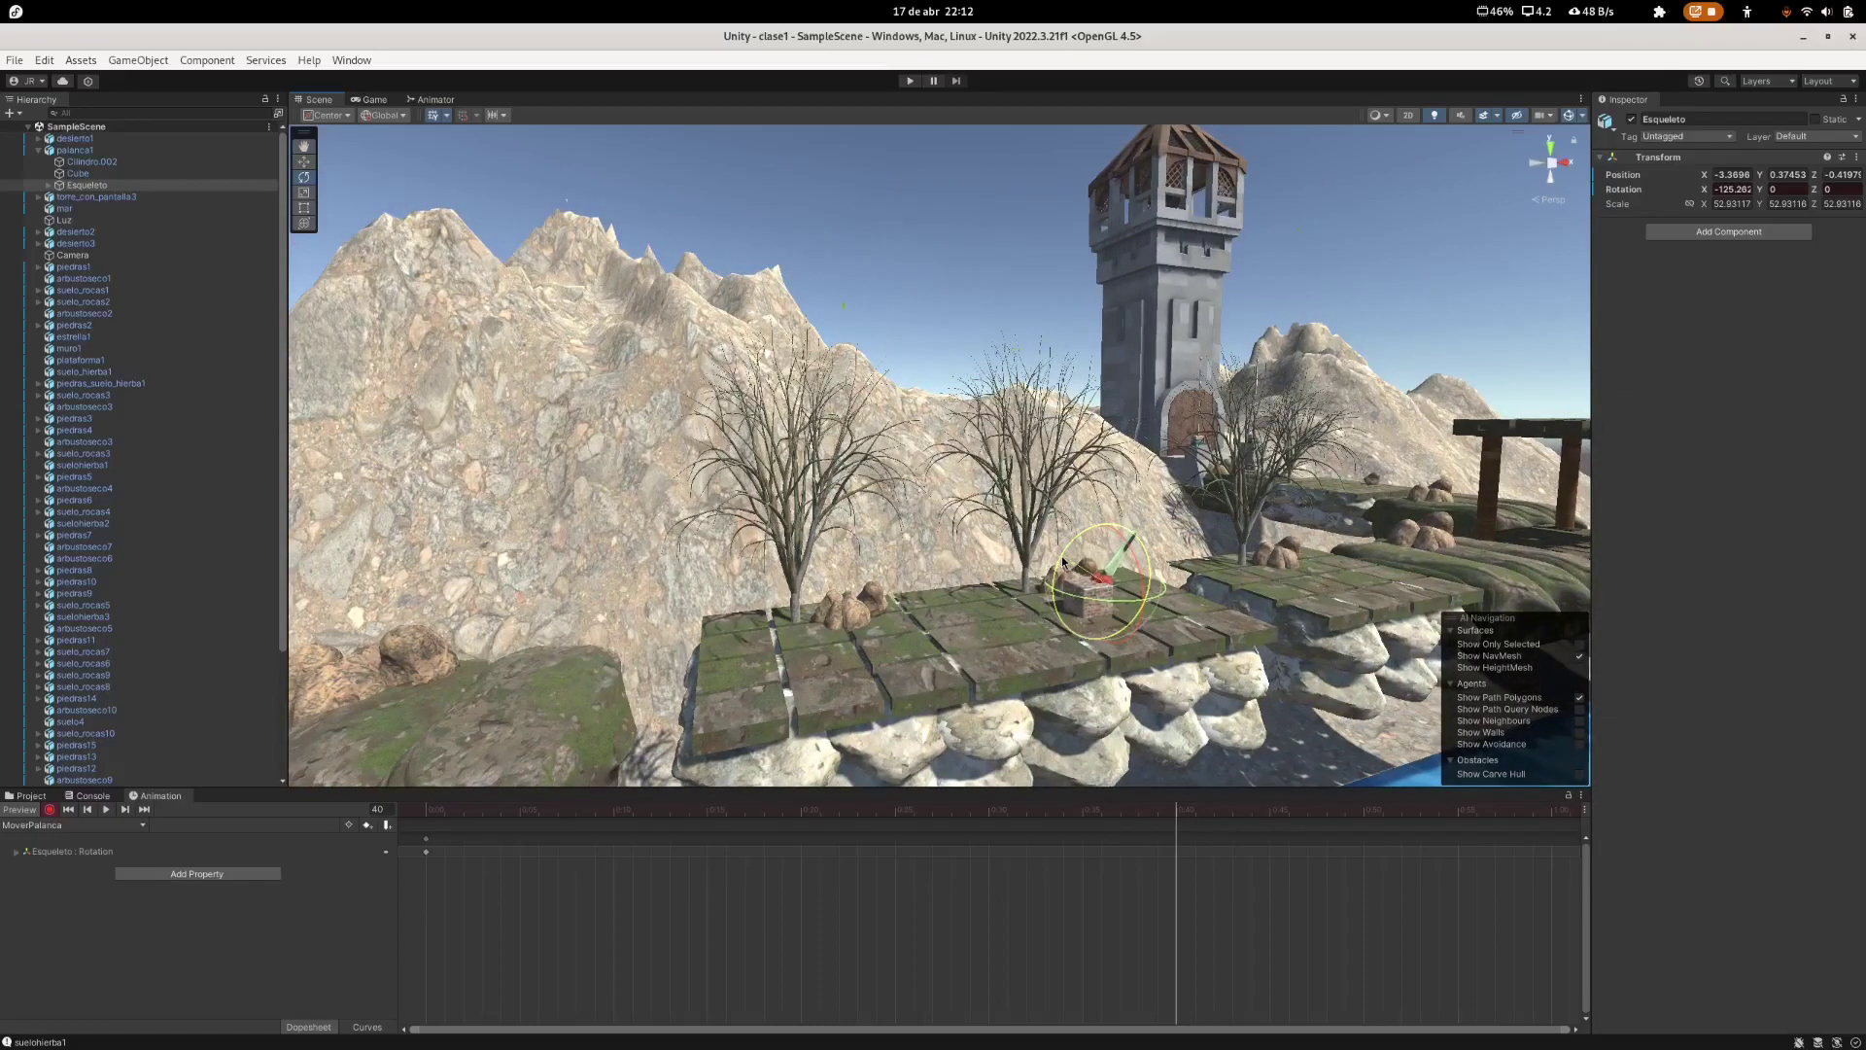
{"action": "left_click_drag", "start_coordinate": [1065, 564], "coordinate": [1138, 632]}
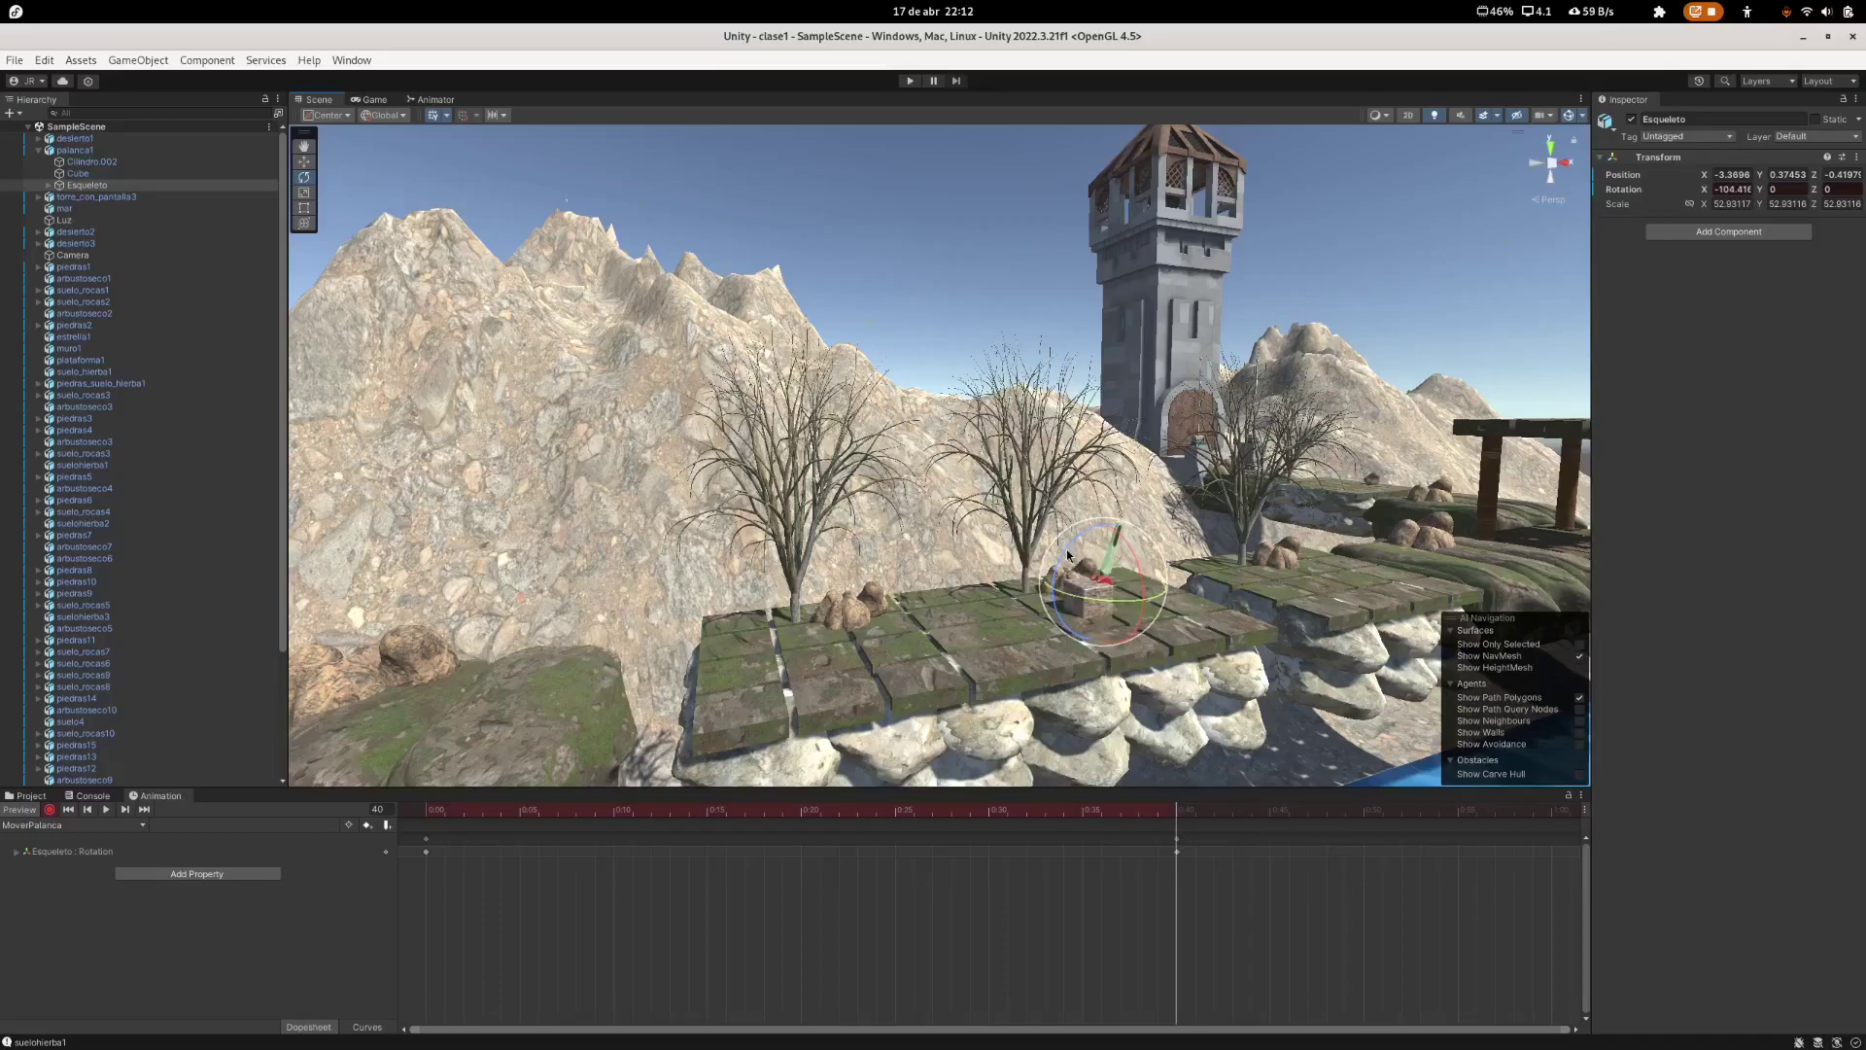
{"action": "left_click_drag", "start_coordinate": [1067, 555], "coordinate": [1087, 648]}
{"action": "left_click_drag", "start_coordinate": [1063, 561], "coordinate": [1117, 607]}
Step: Preview MoverPalanca, move its end keyframe from 0:40 to 0:42, then stop recording
{"action": "left_click", "coordinate": [106, 810]}
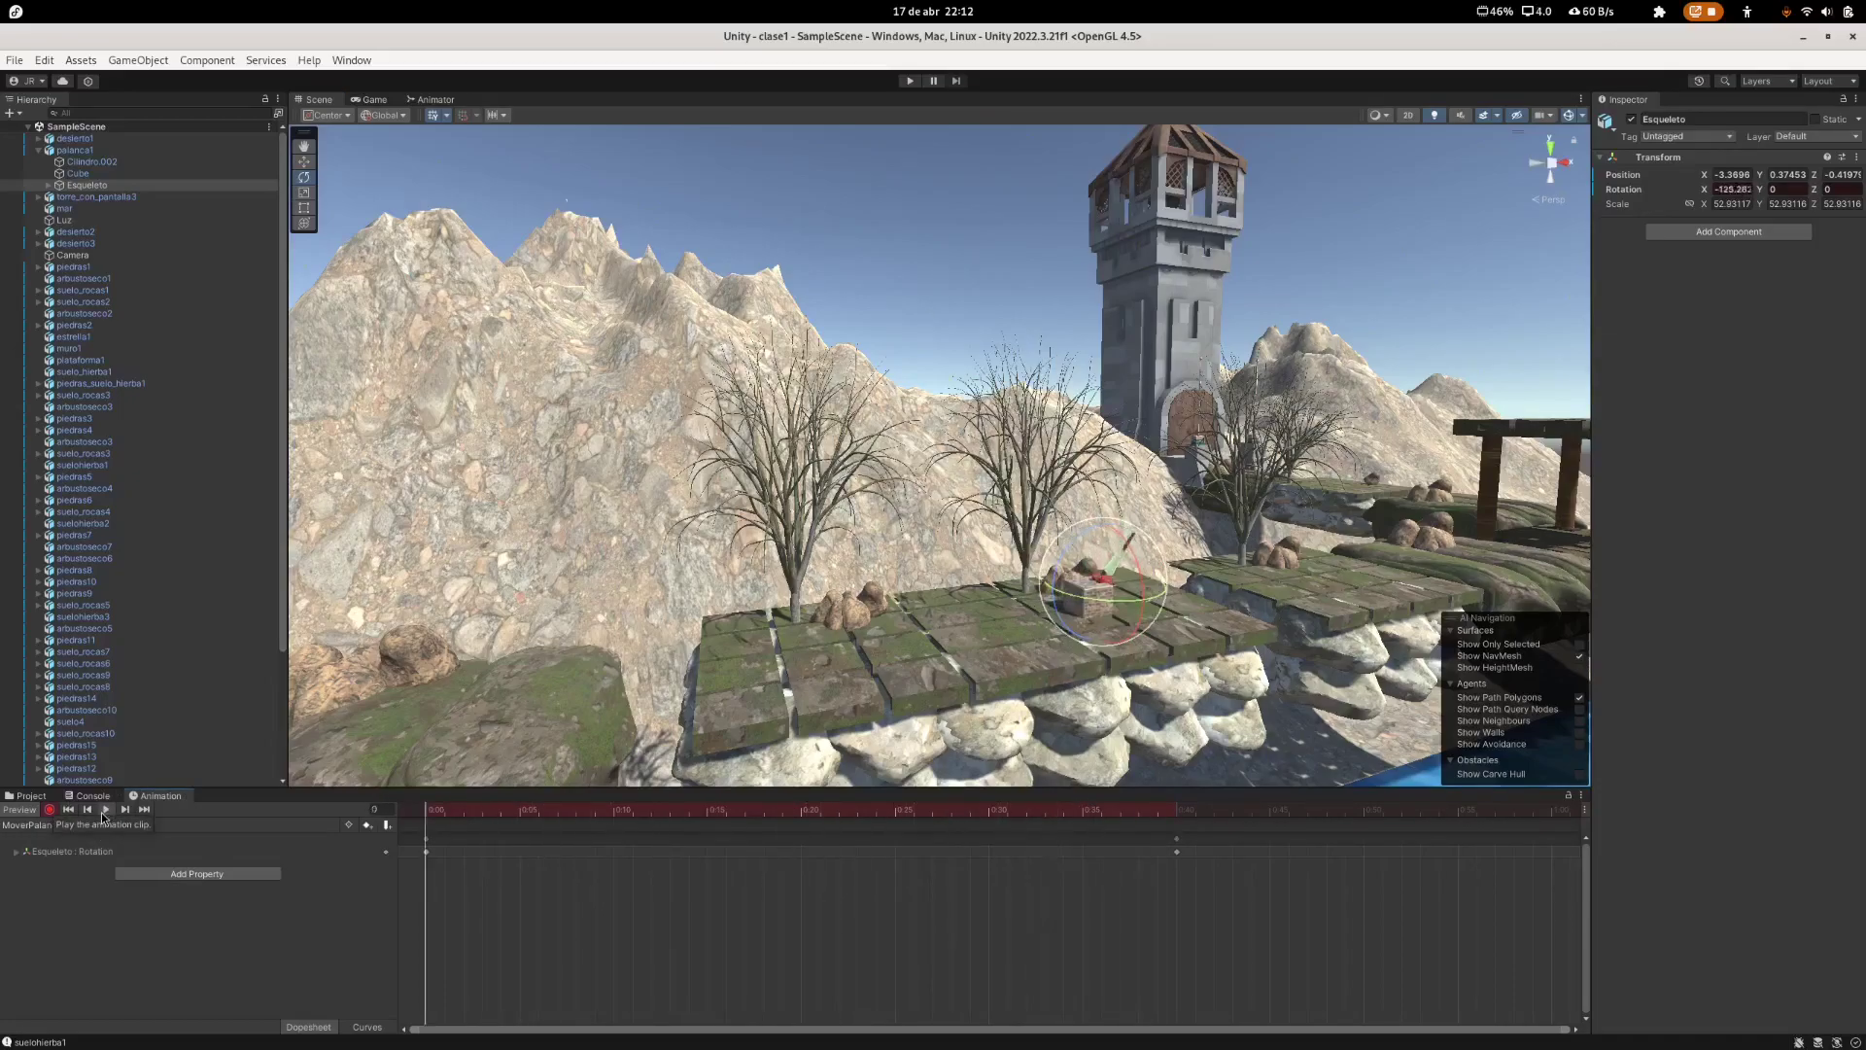
{"action": "left_click", "coordinate": [104, 811]}
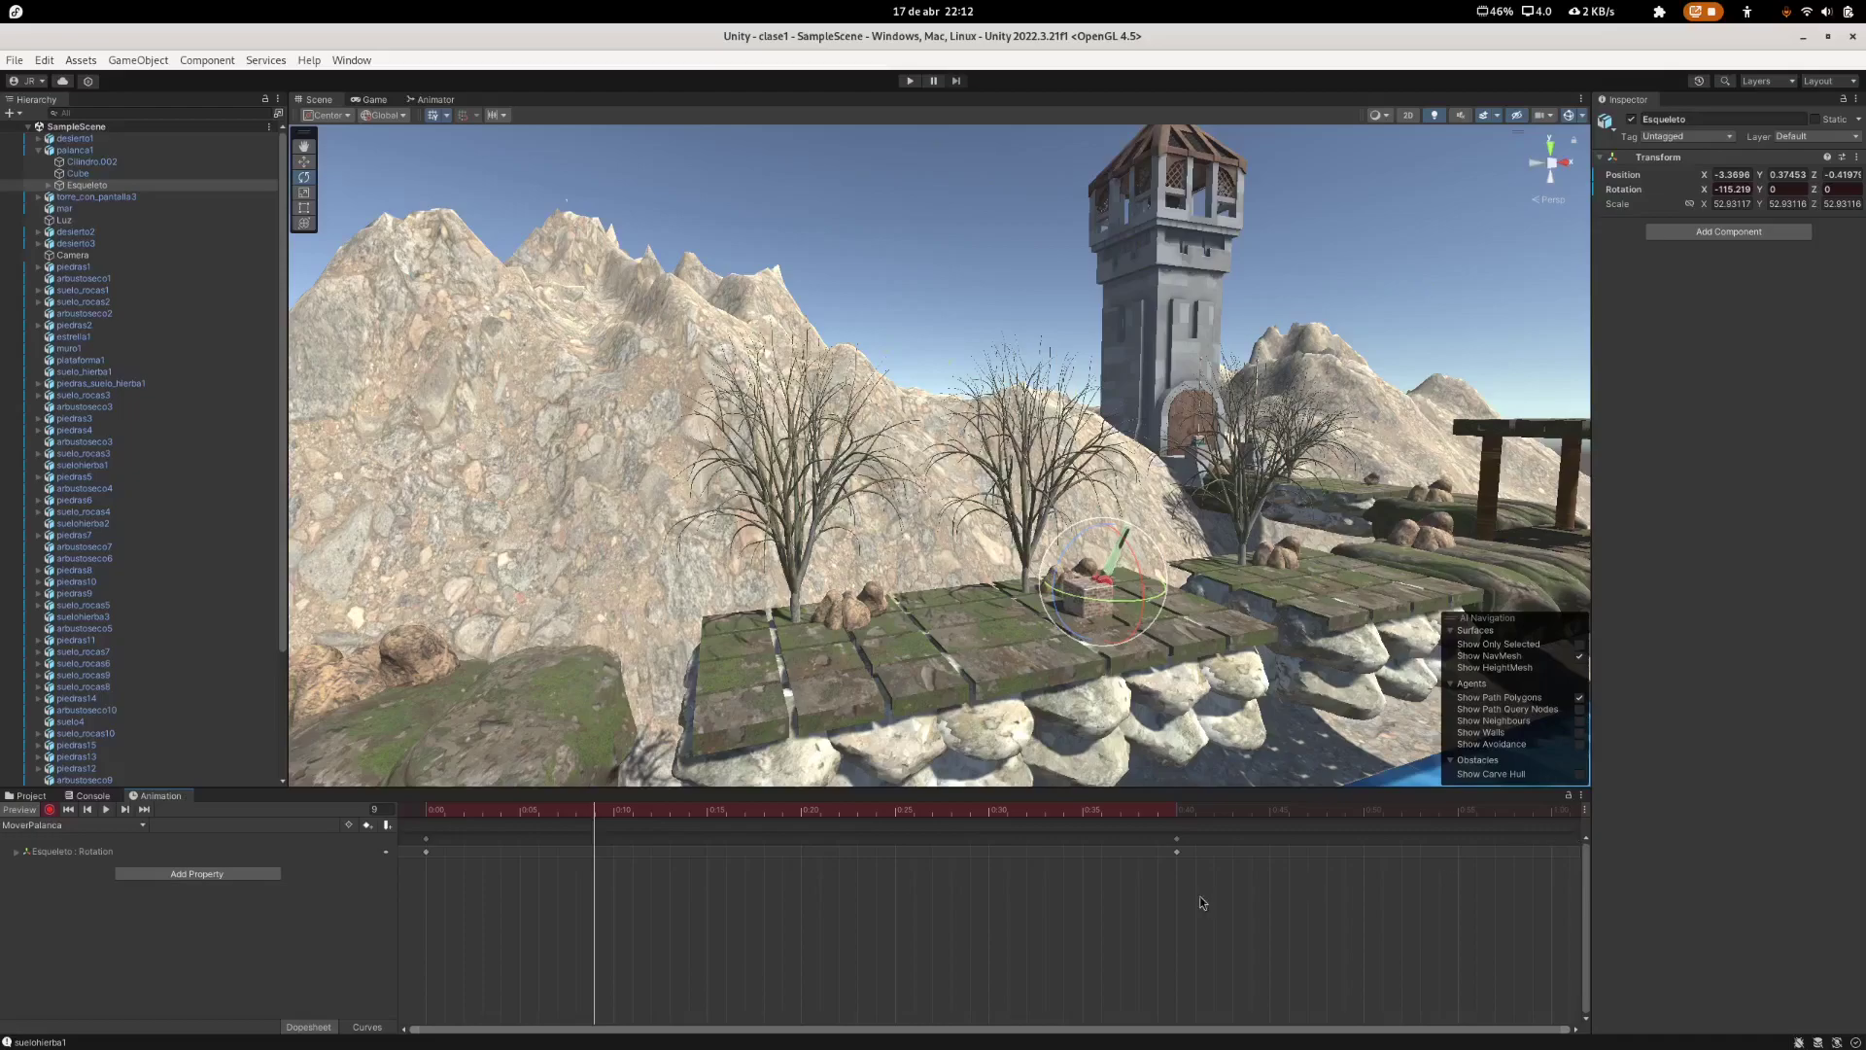
{"action": "left_click", "coordinate": [1177, 853]}
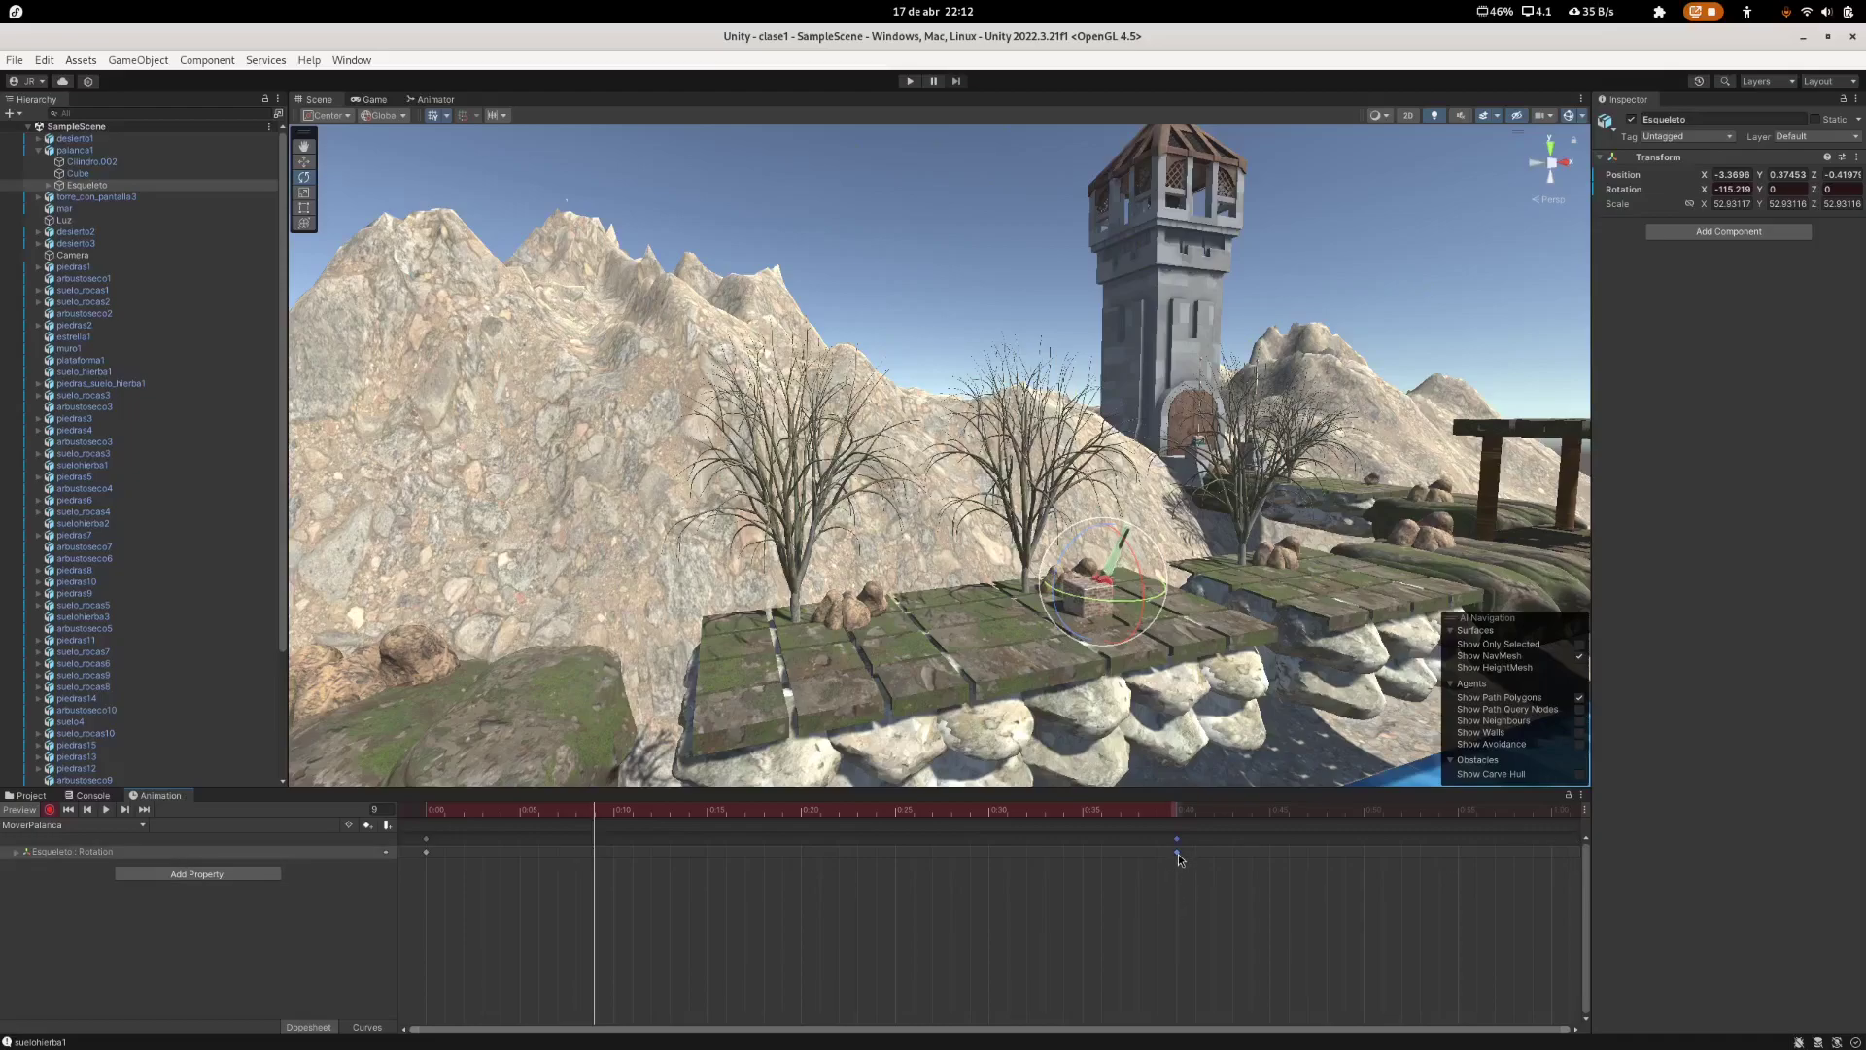
{"action": "right_click", "coordinate": [1178, 853]}
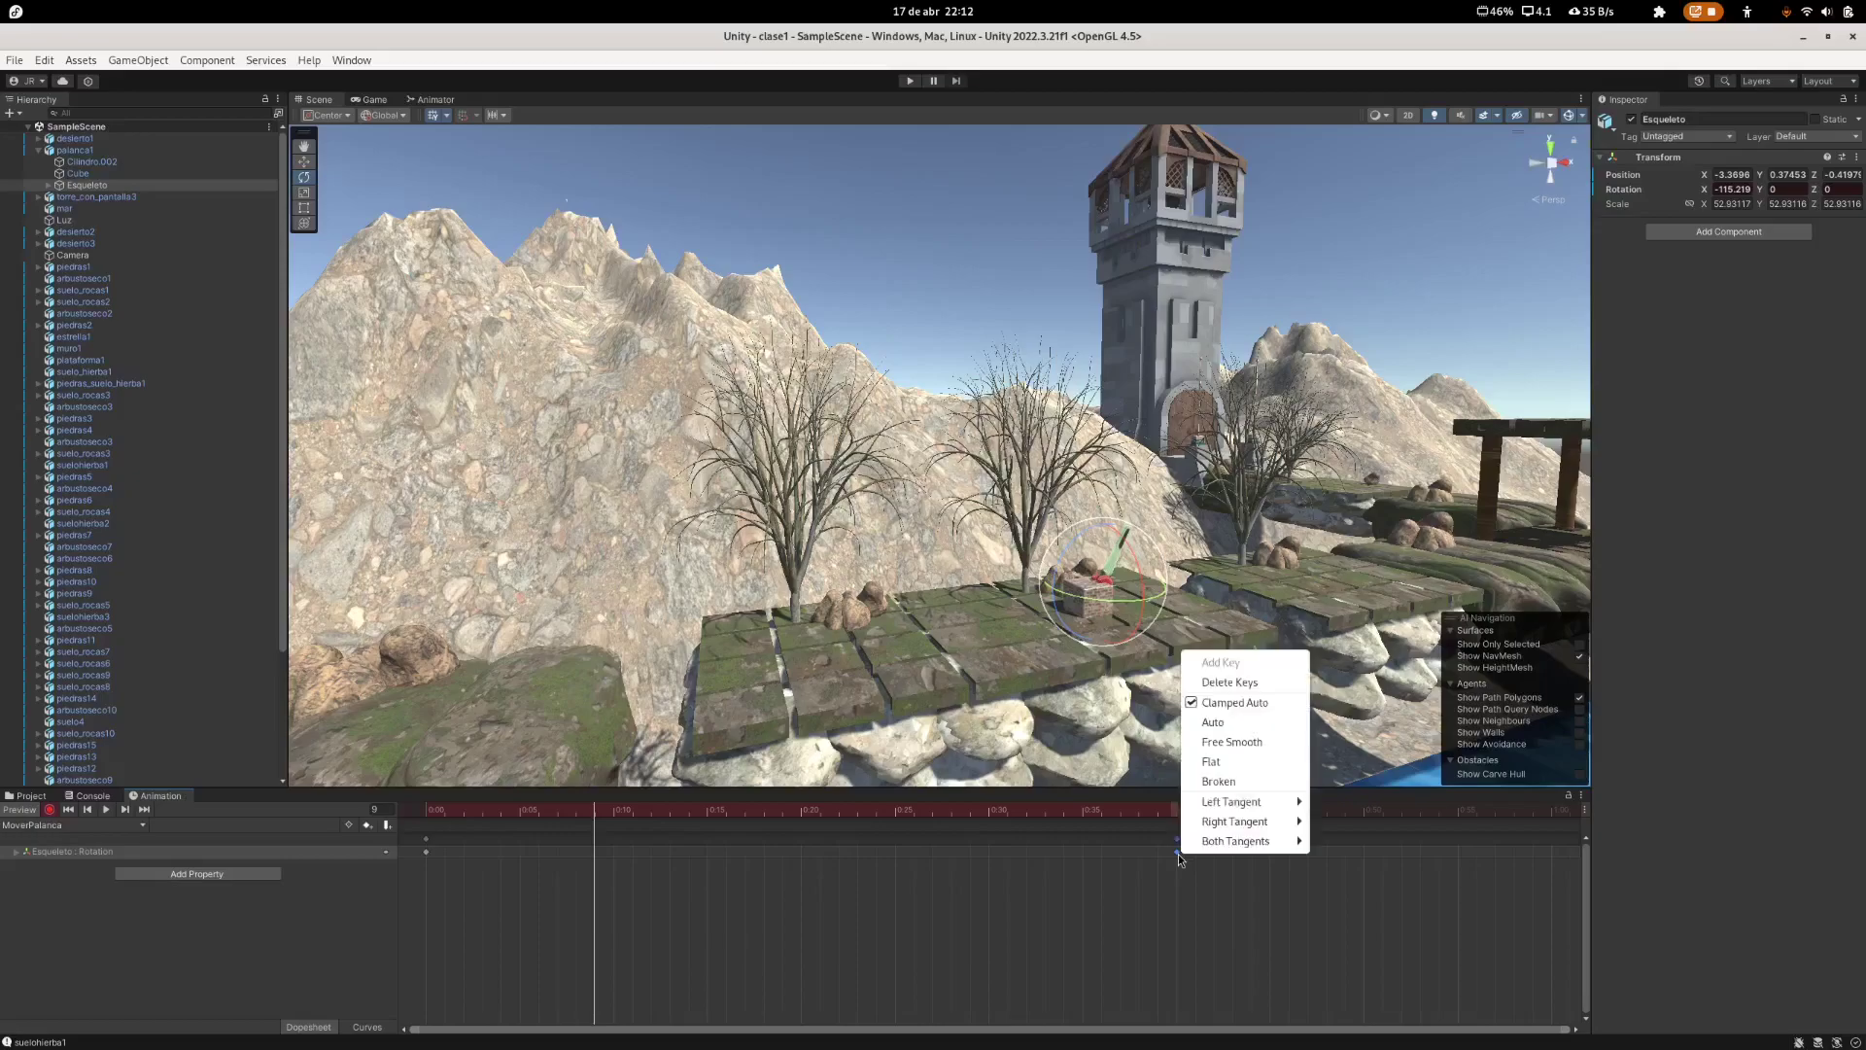
{"action": "left_click", "coordinate": [1178, 854]}
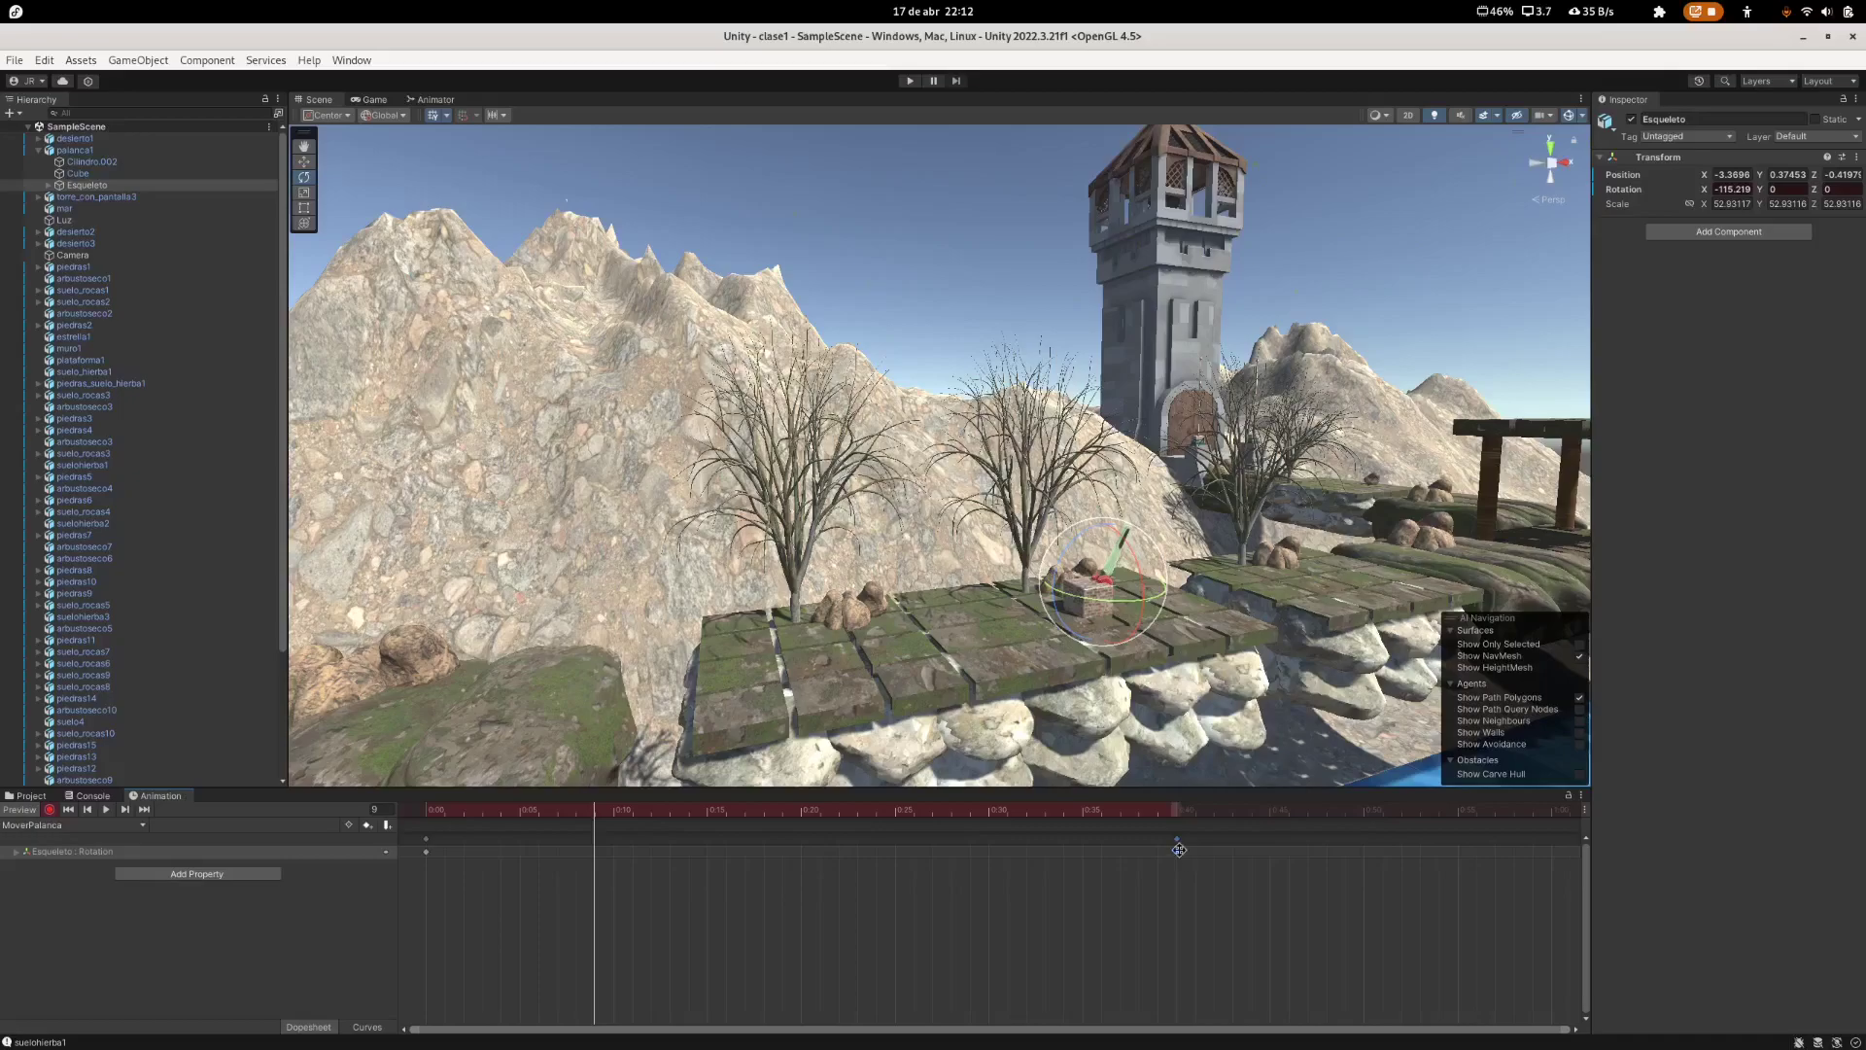
{"action": "left_click_drag", "start_coordinate": [1179, 854], "coordinate": [1365, 865]}
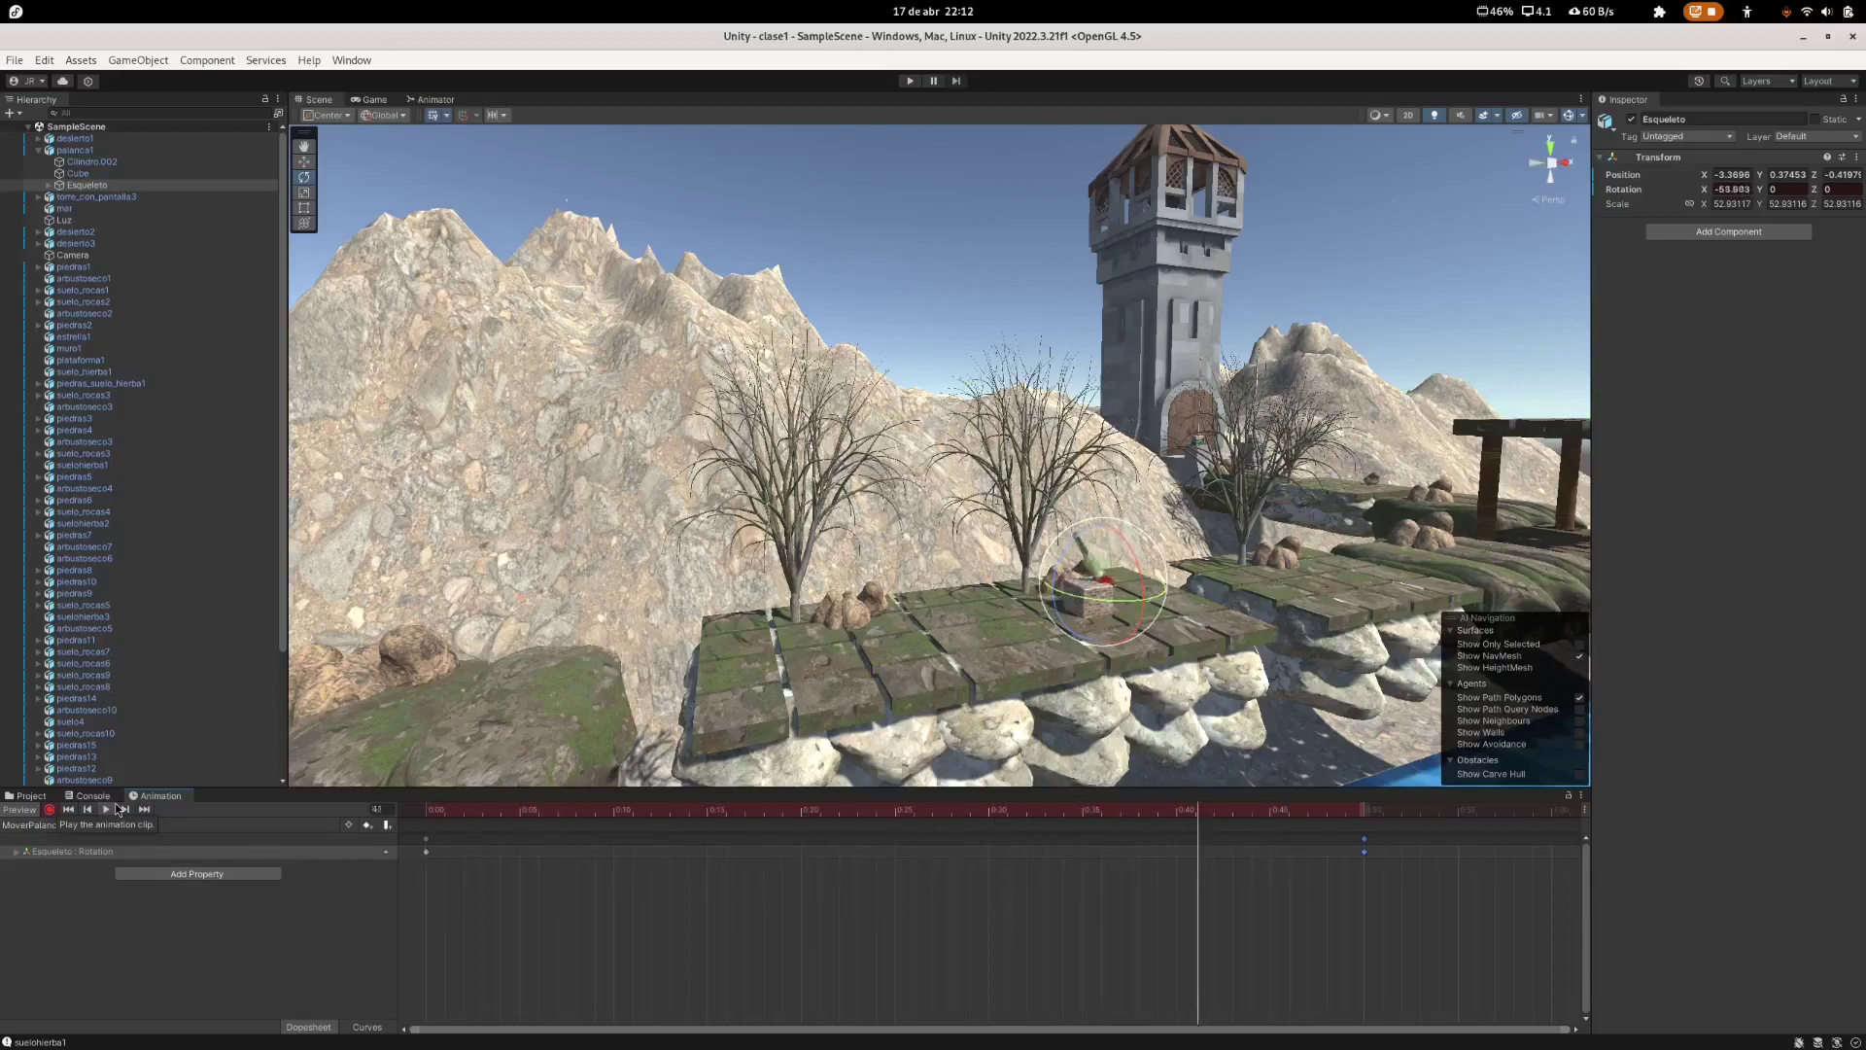
{"action": "left_click", "coordinate": [105, 810]}
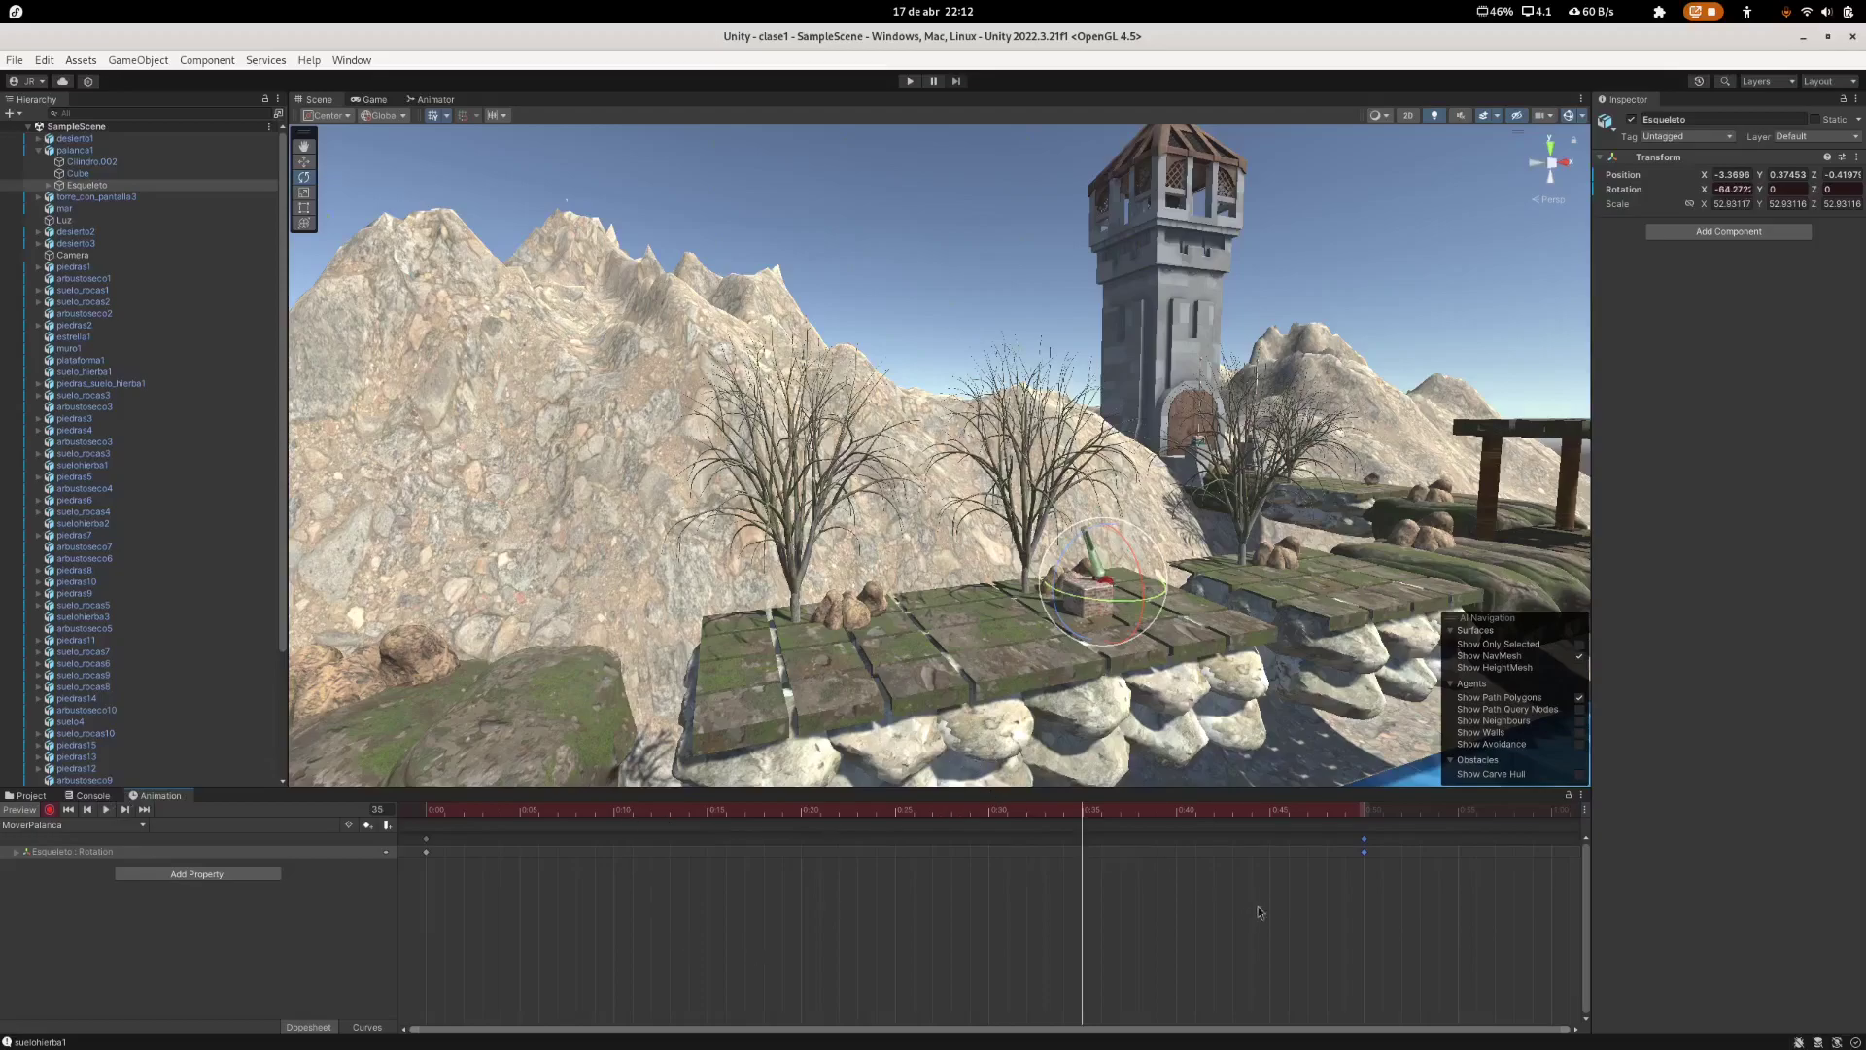
{"action": "left_click", "coordinate": [50, 810]}
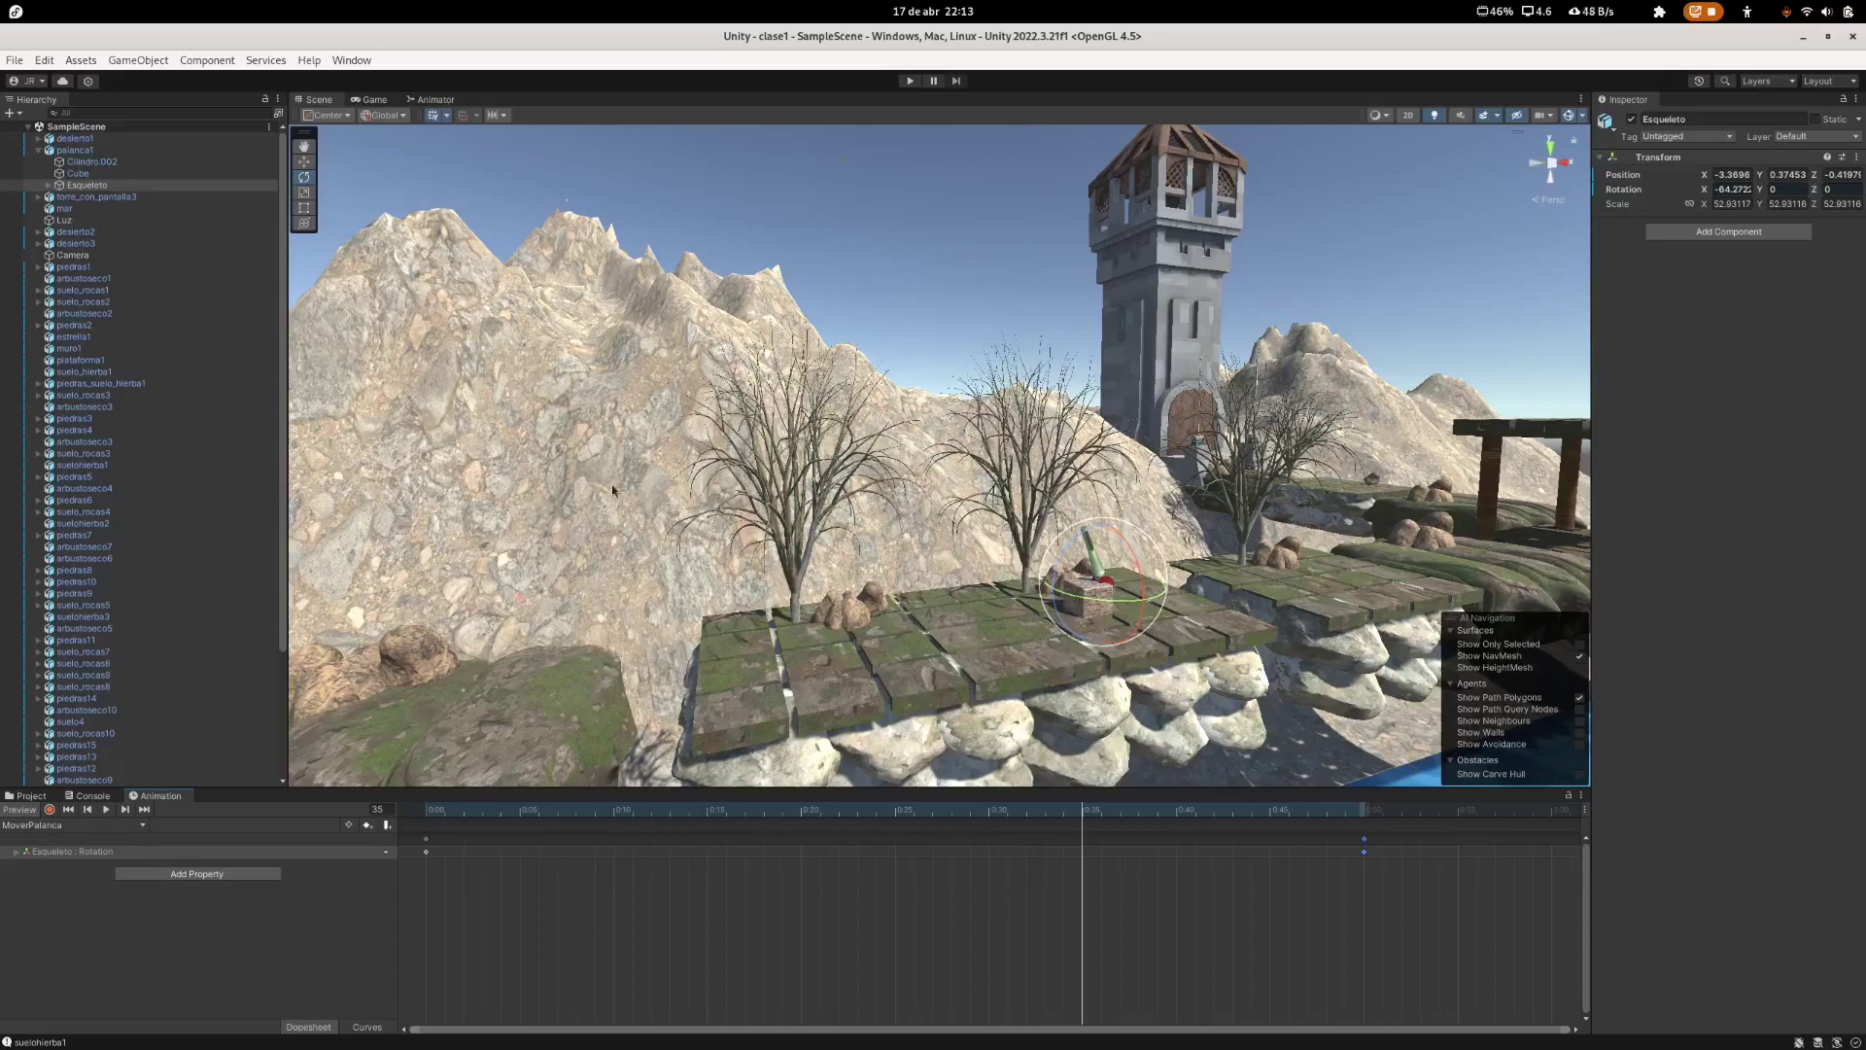
Step: Return to the Project panel and open the animaciones_de_entorno folder in Assets
{"action": "left_click", "coordinate": [29, 796]}
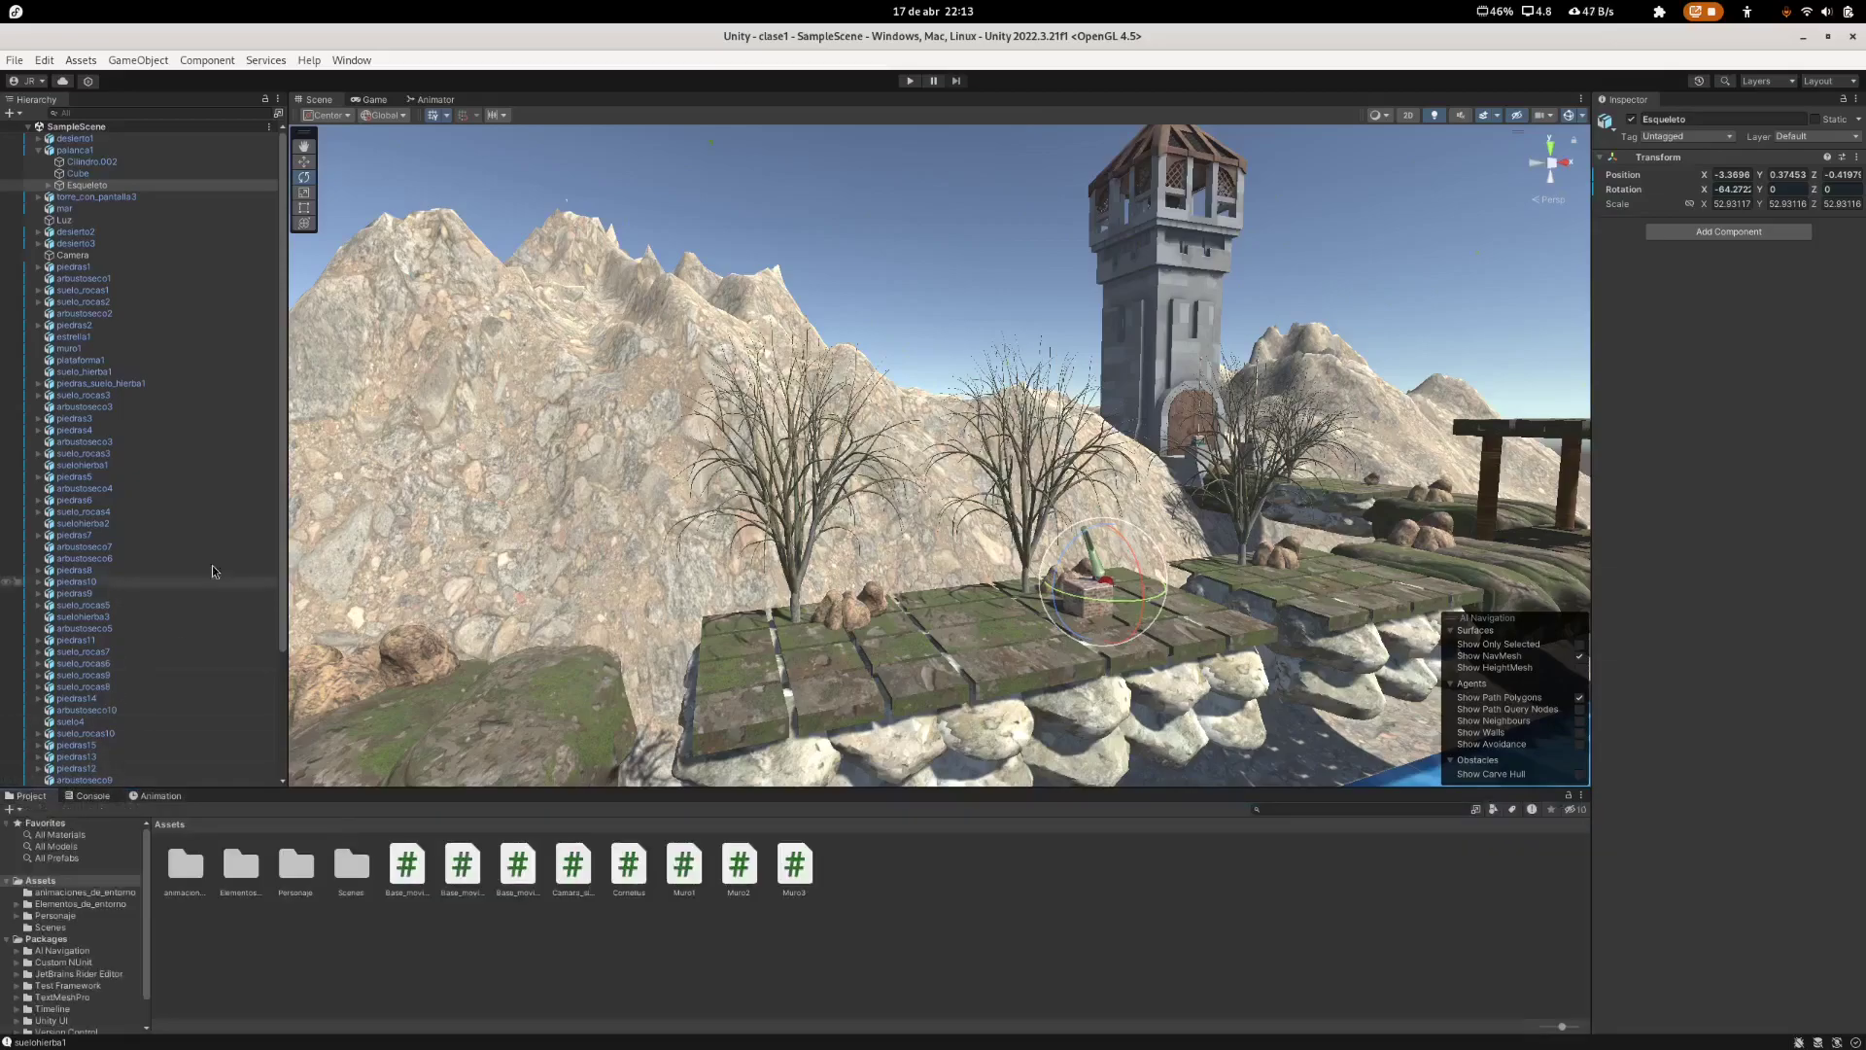
{"action": "left_click", "coordinate": [187, 863]}
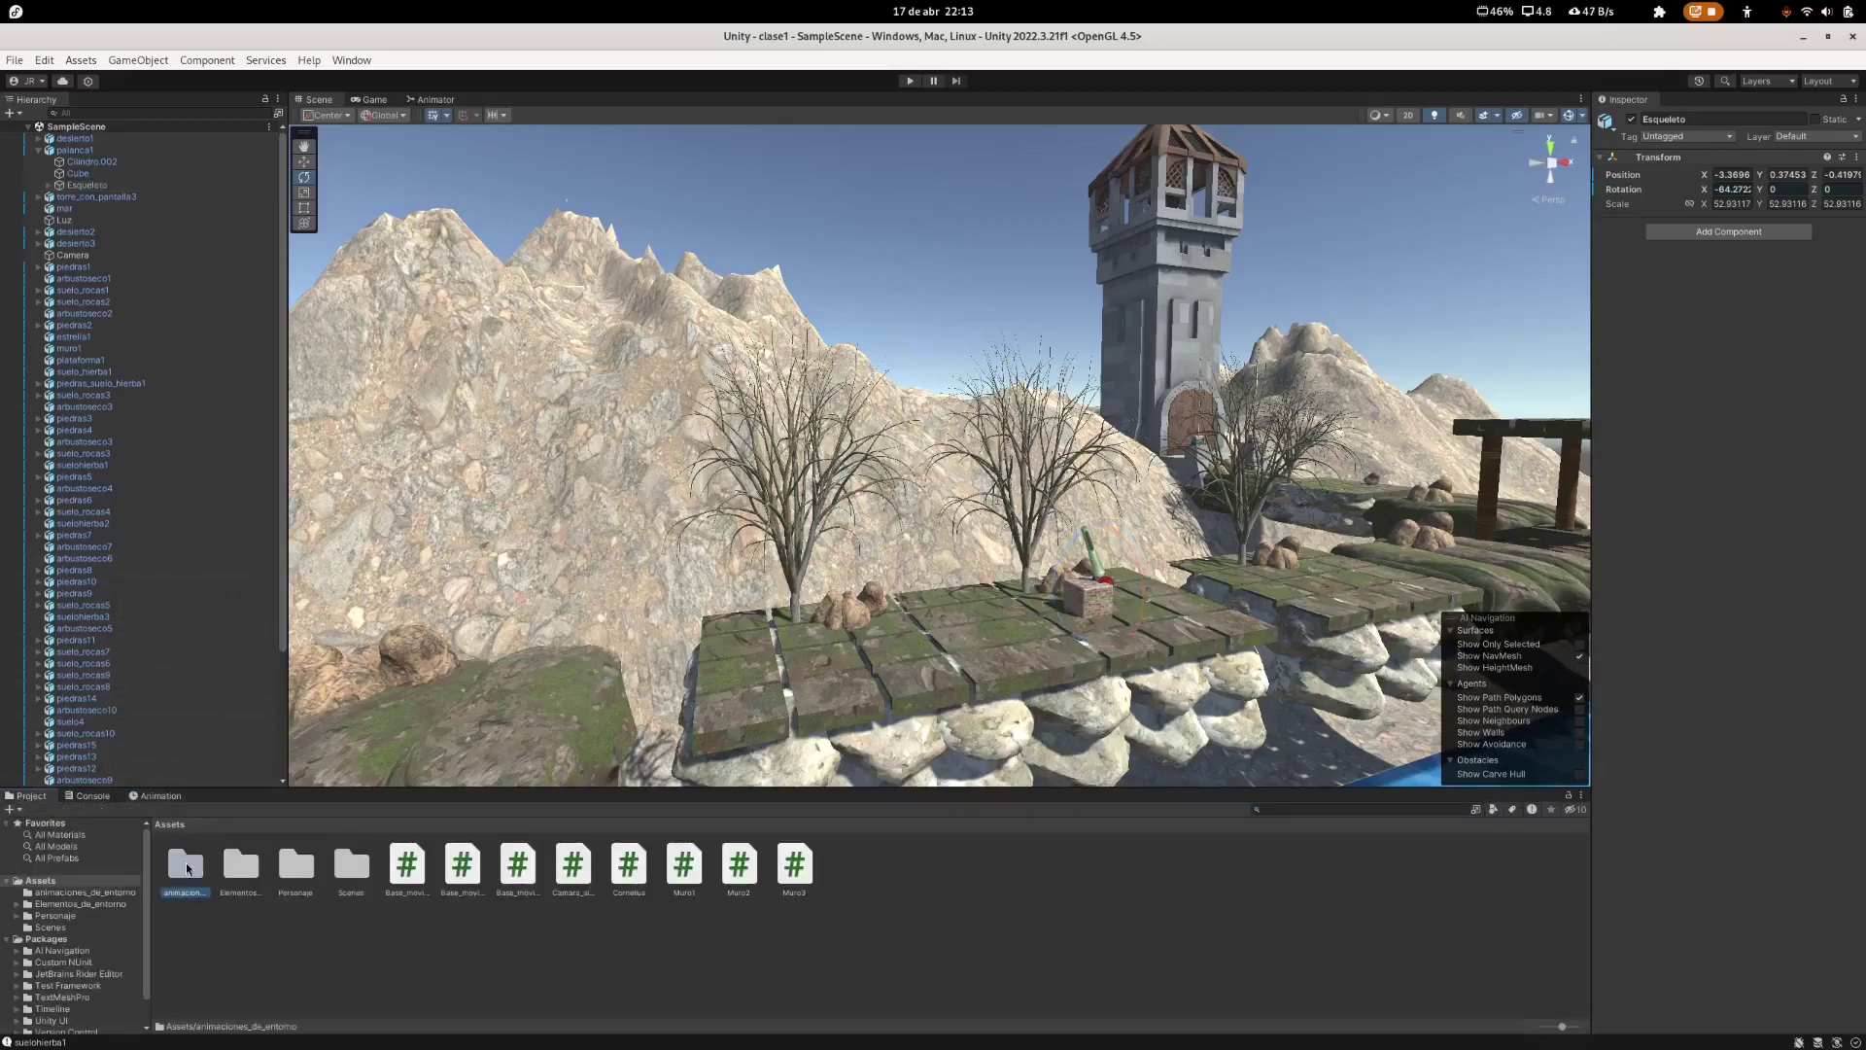
{"action": "double_click", "coordinate": [187, 863]}
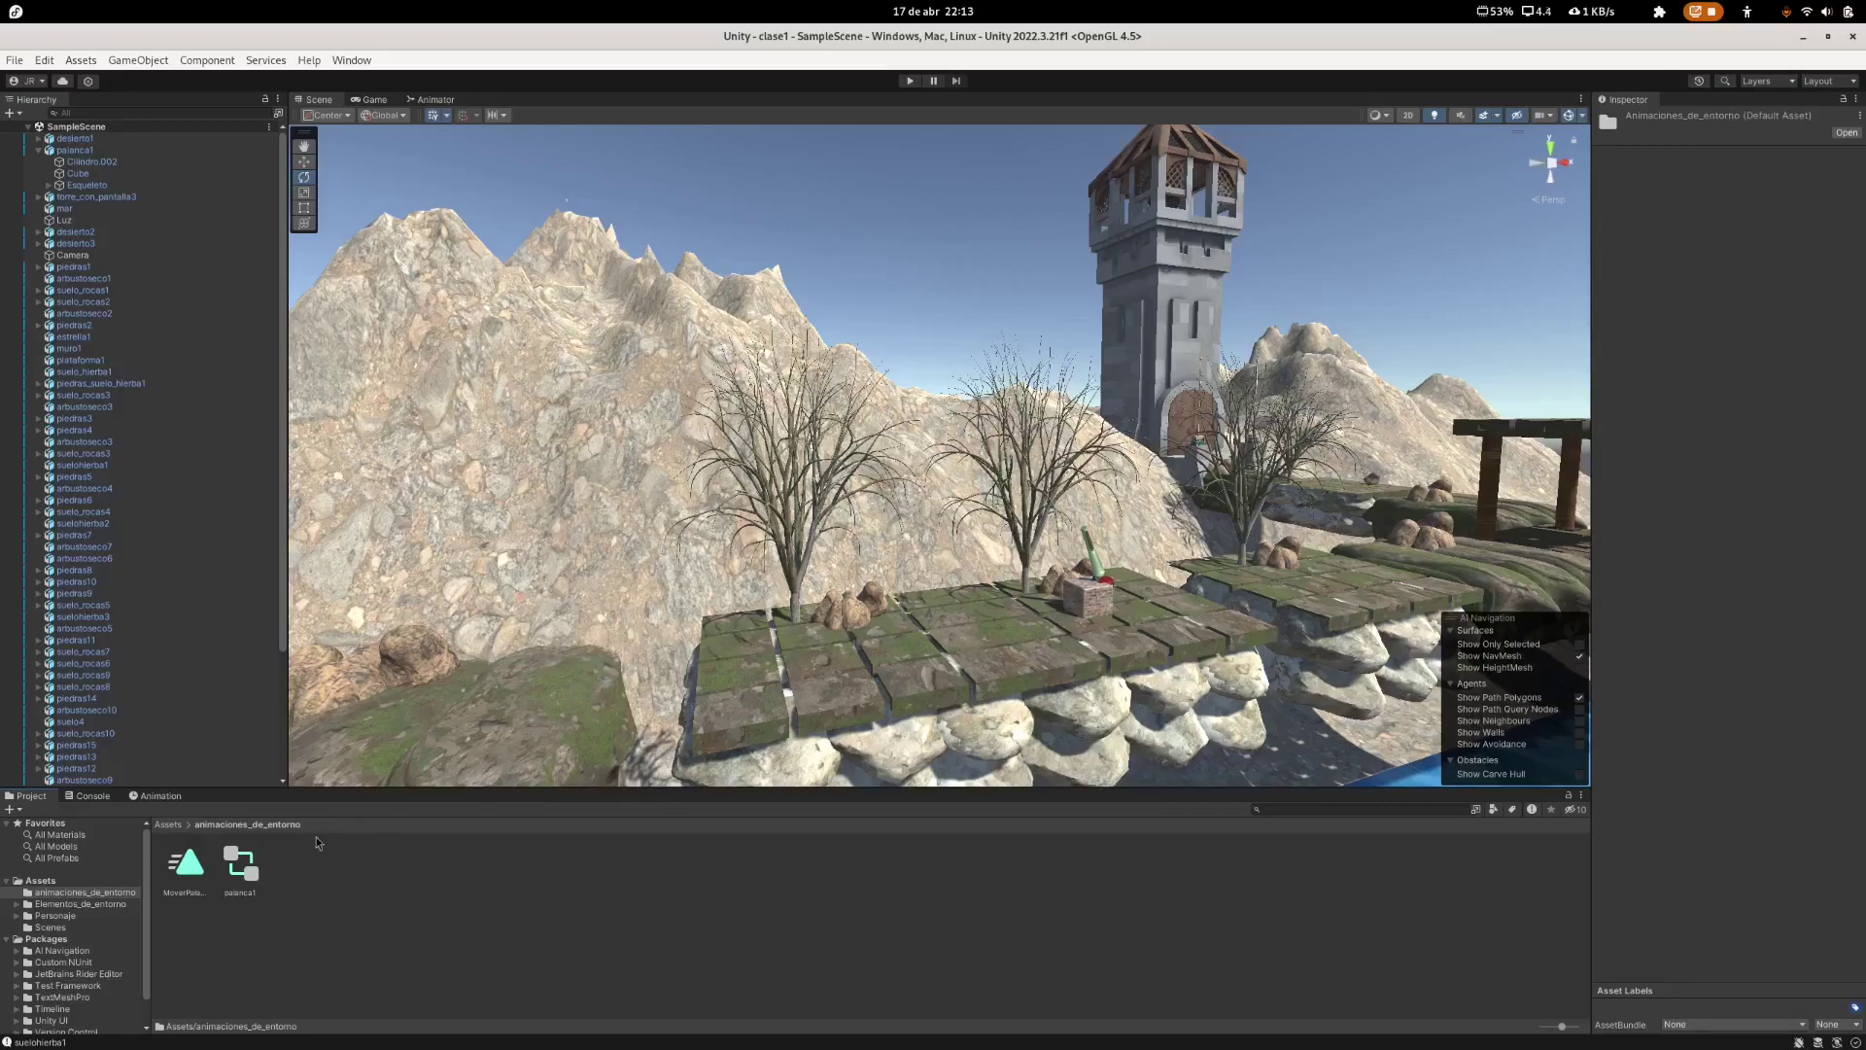
Step: Turn off Loop Time on the MoverPalanca clip in the Inspector
{"action": "left_click", "coordinate": [186, 881]}
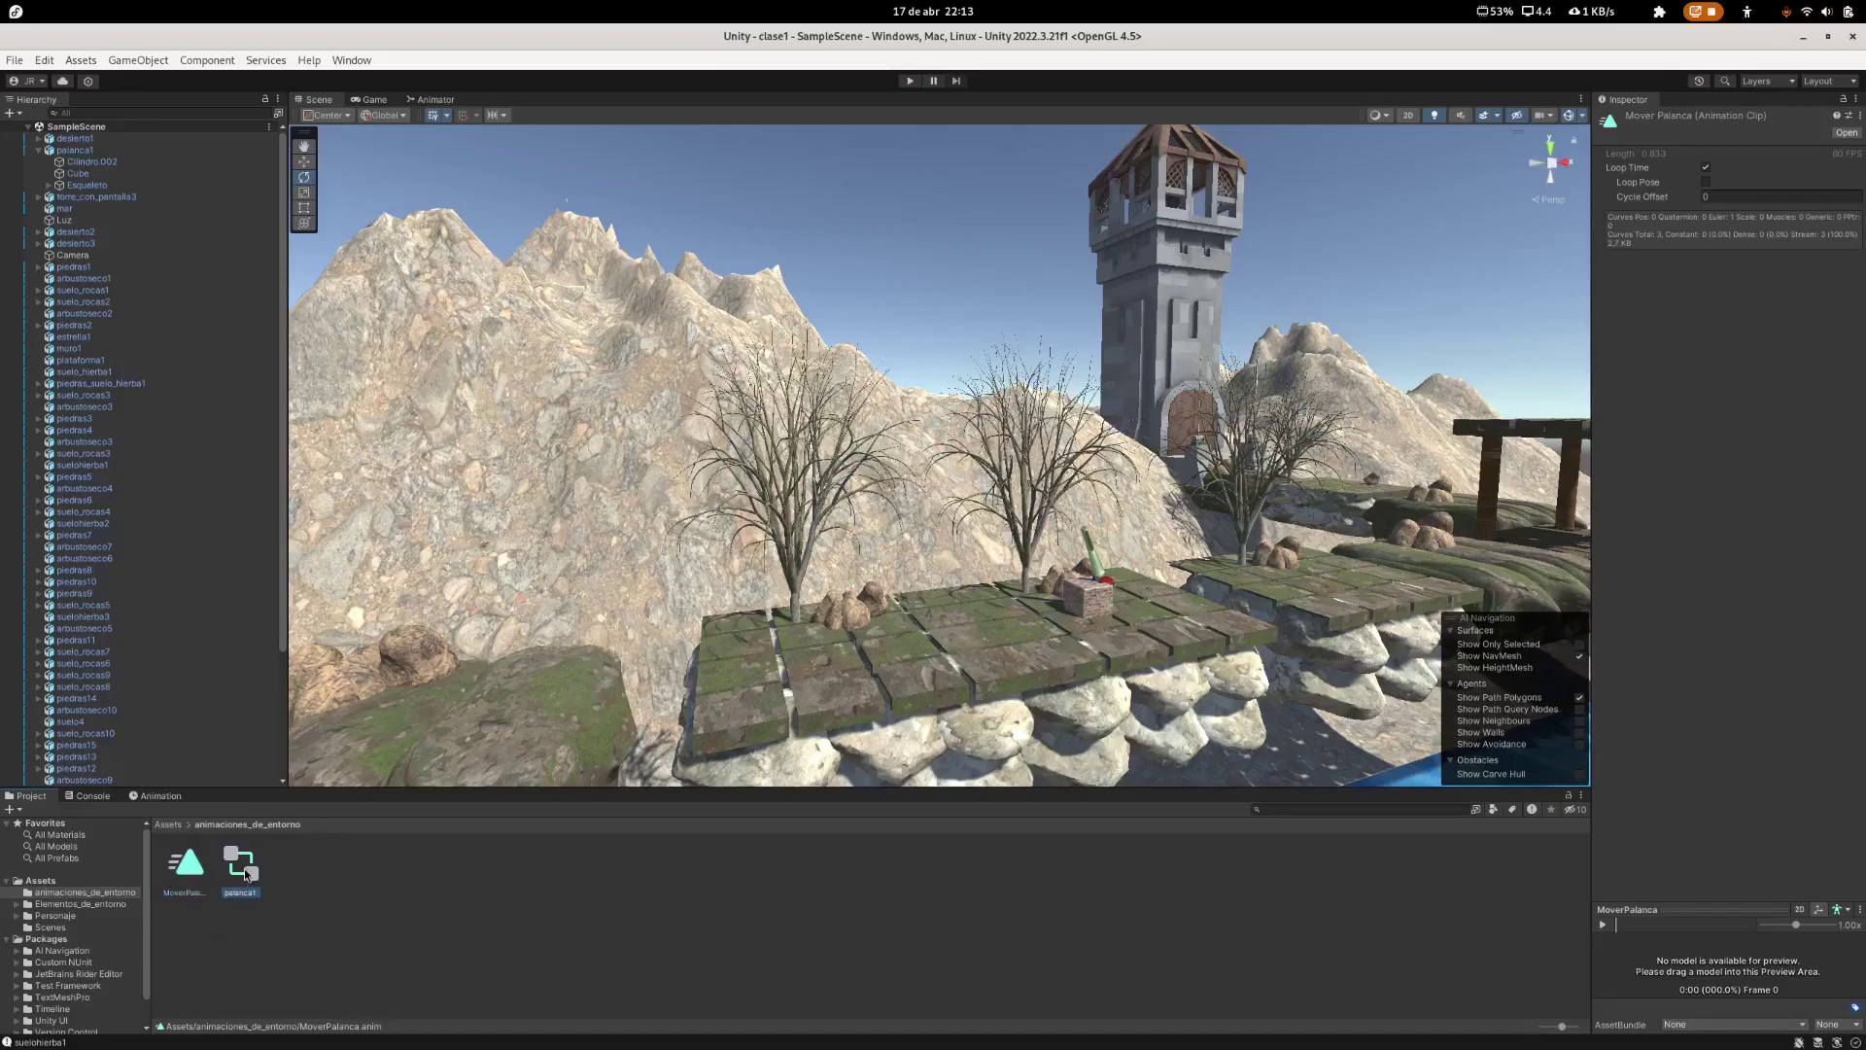
{"action": "left_click", "coordinate": [233, 866]}
{"action": "left_click", "coordinate": [189, 868]}
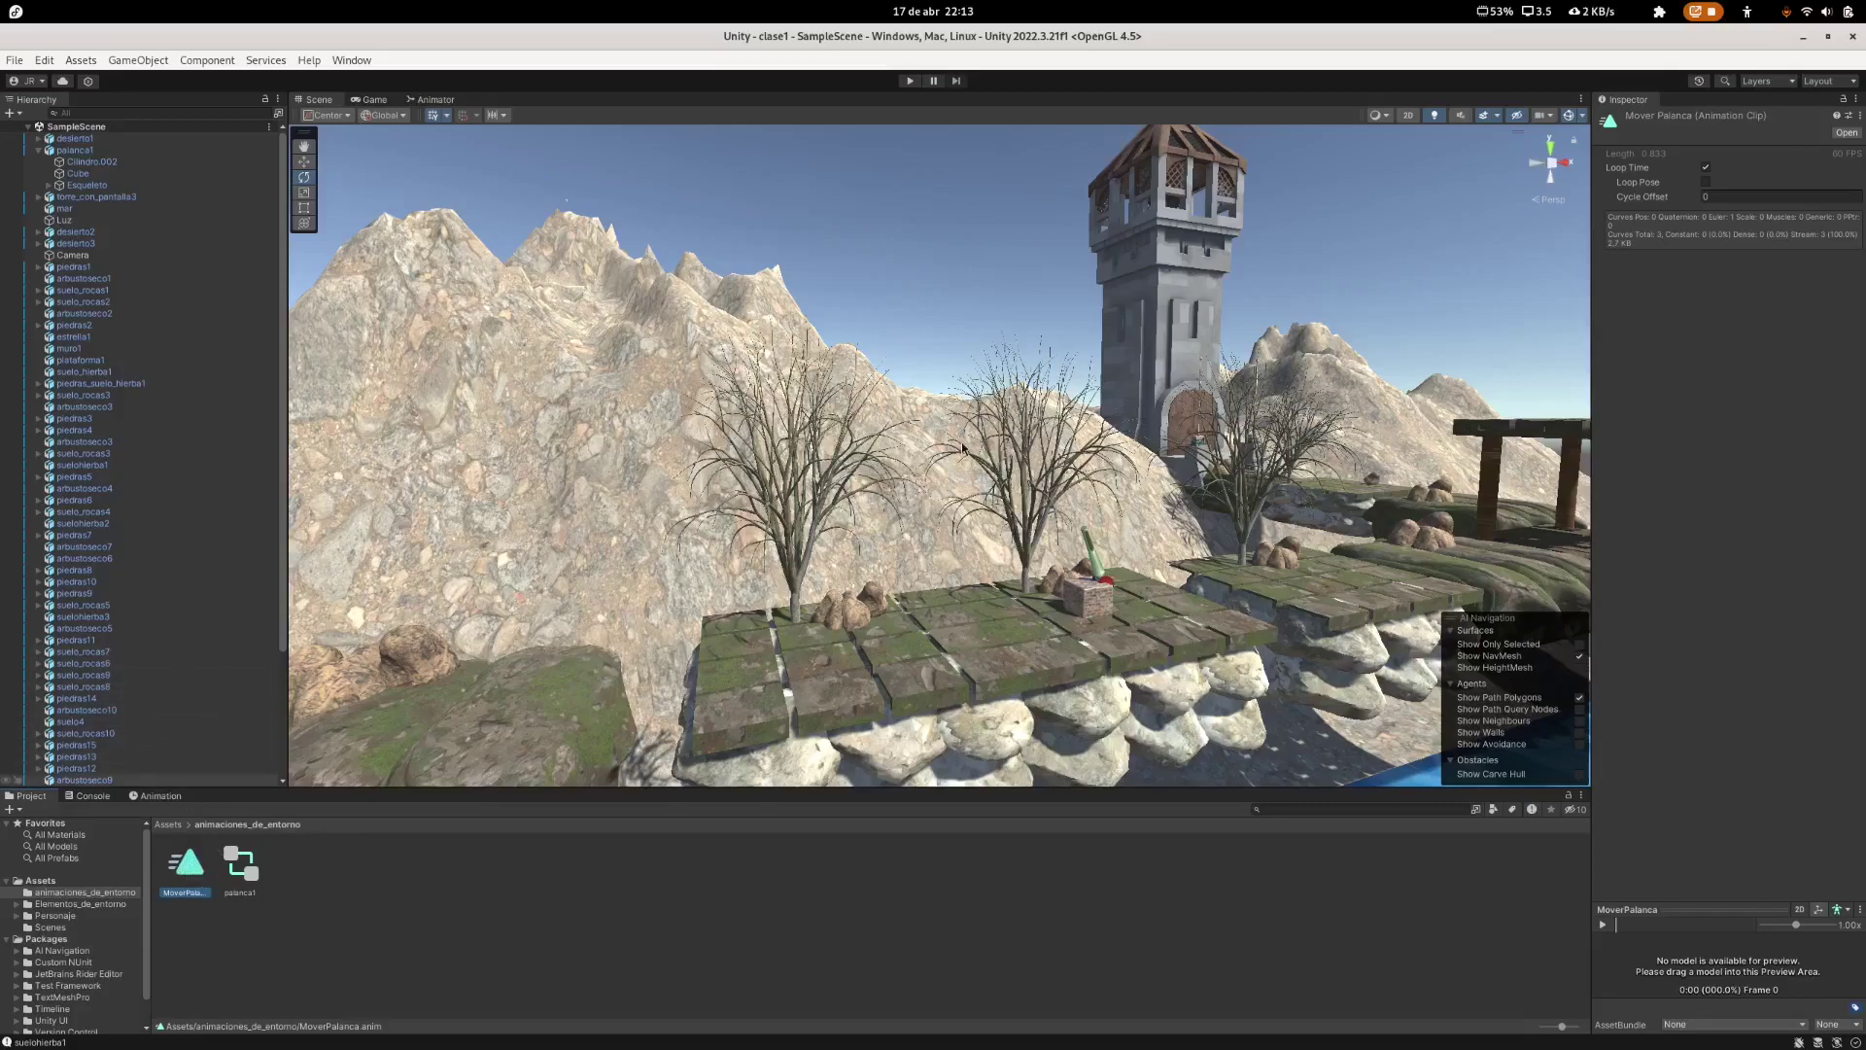
{"action": "left_click", "coordinate": [1707, 168]}
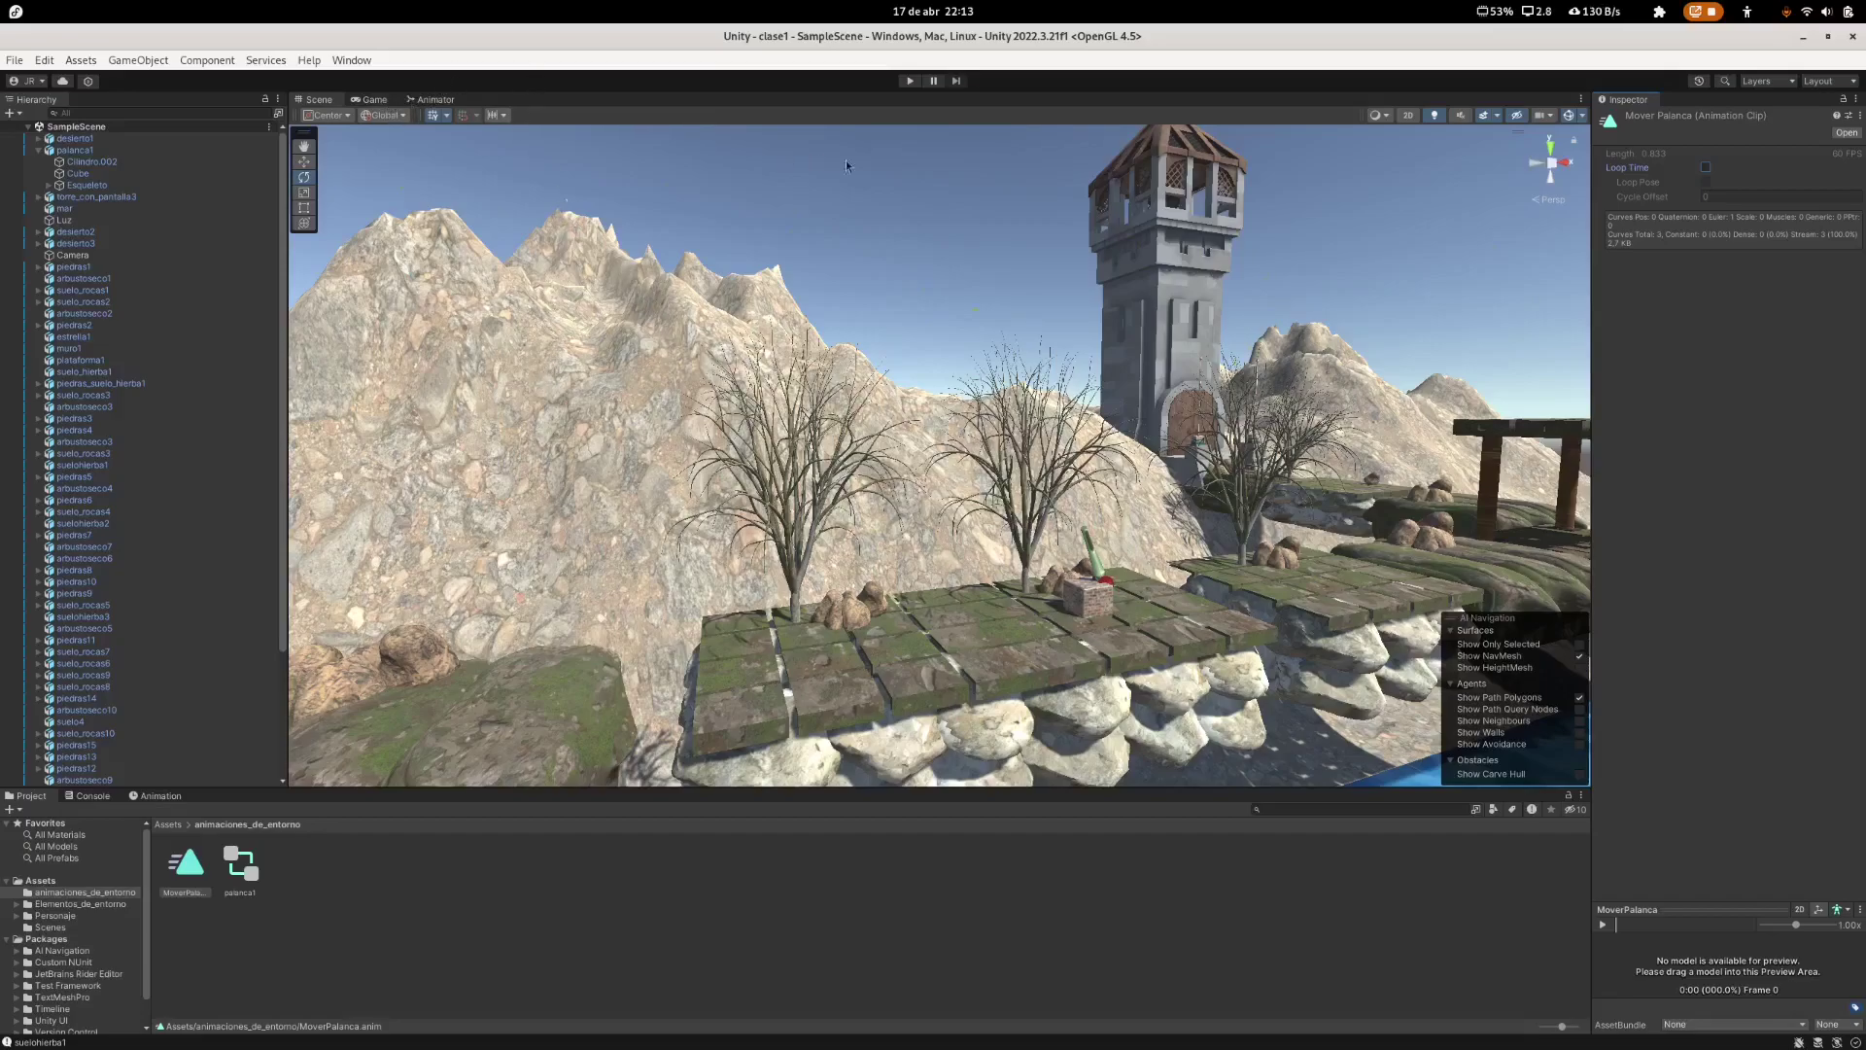
Step: Run a brief play-test of the scene, then stop play mode
{"action": "left_click", "coordinate": [908, 82]}
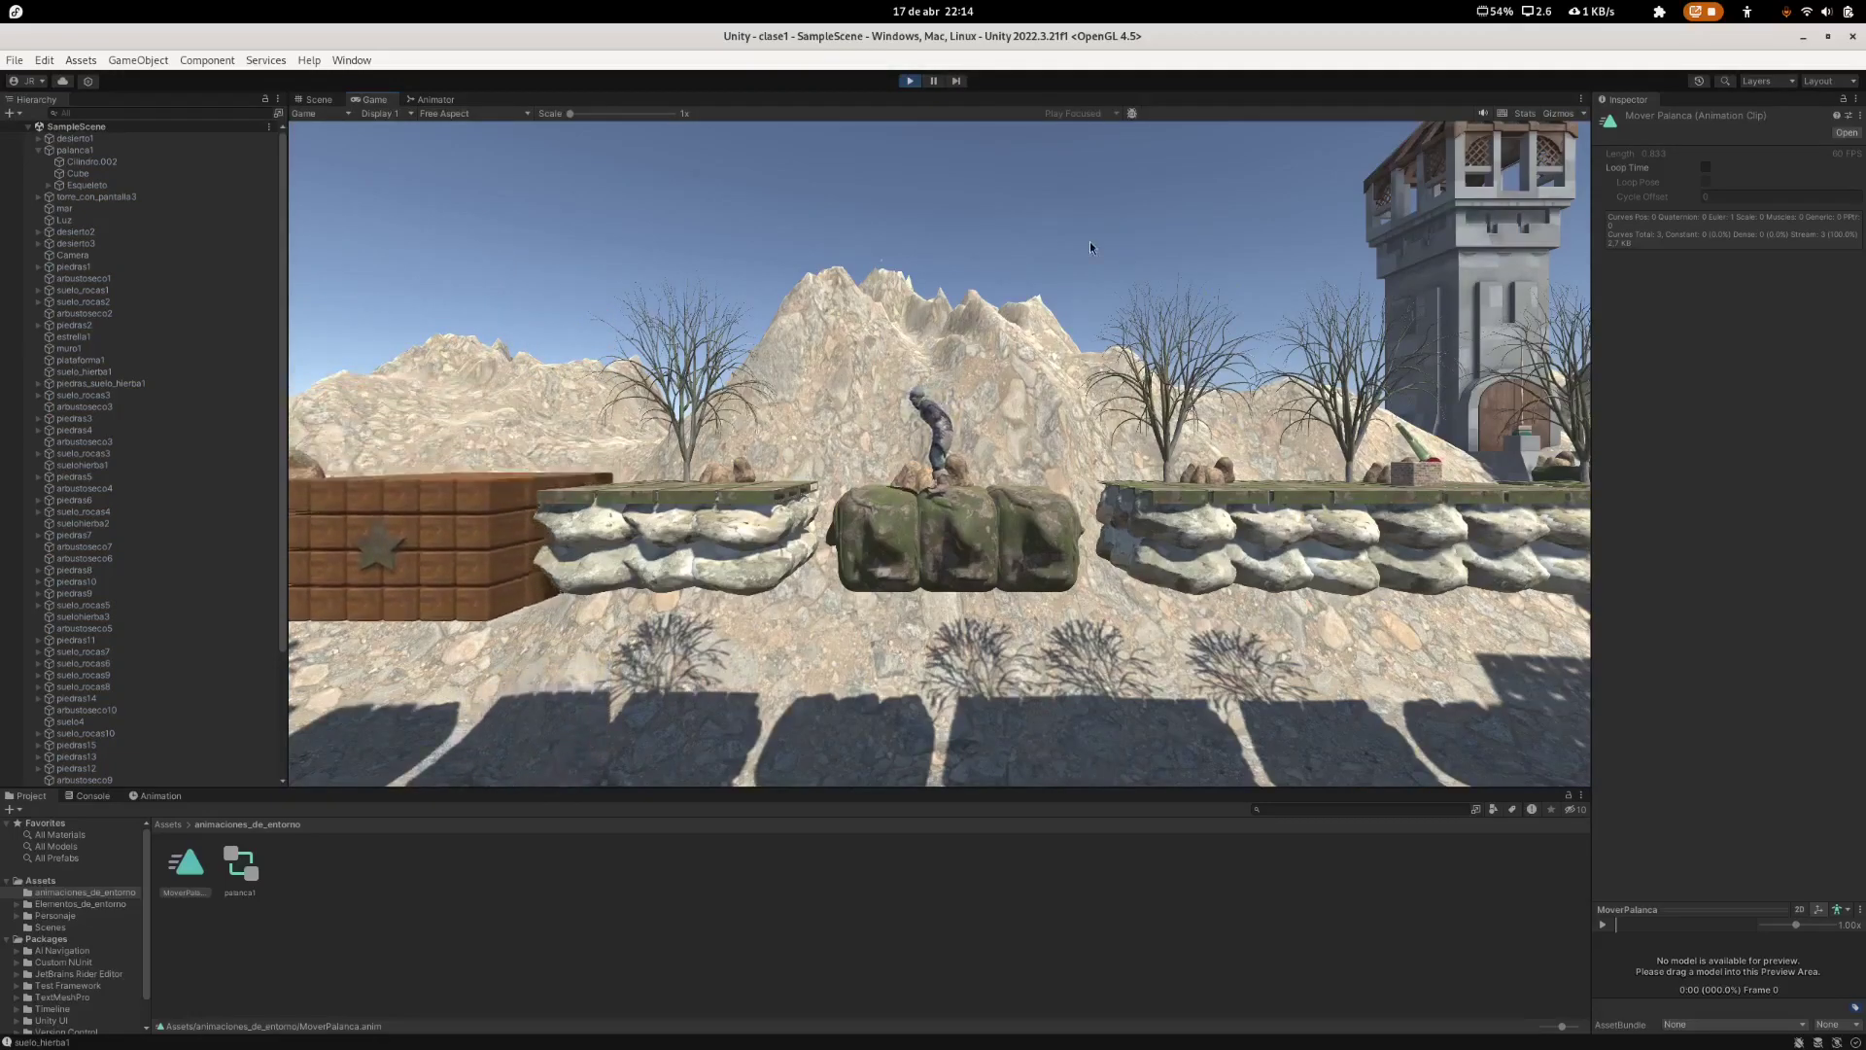
{"action": "left_click", "coordinate": [908, 82]}
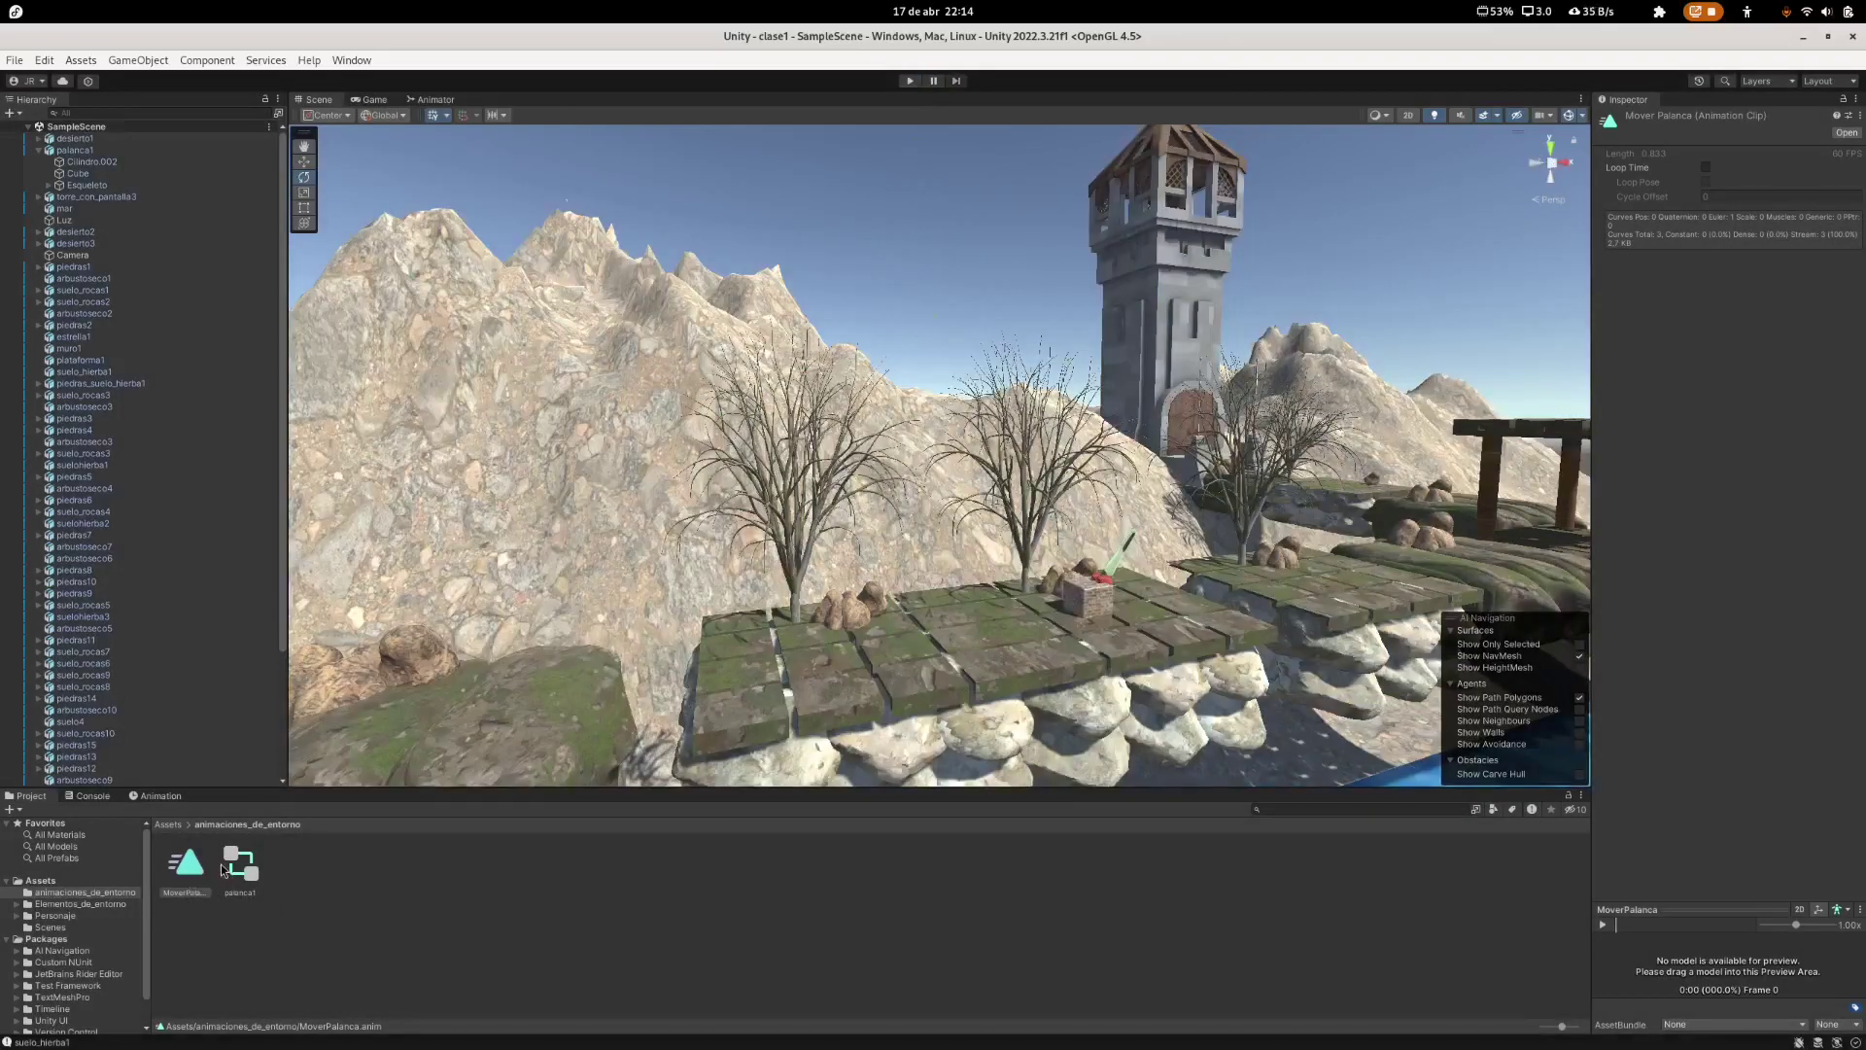
Step: Open palanca1's Animator graph and place the MoverPalanca node level with Entry, to its right
{"action": "left_click", "coordinate": [249, 867]}
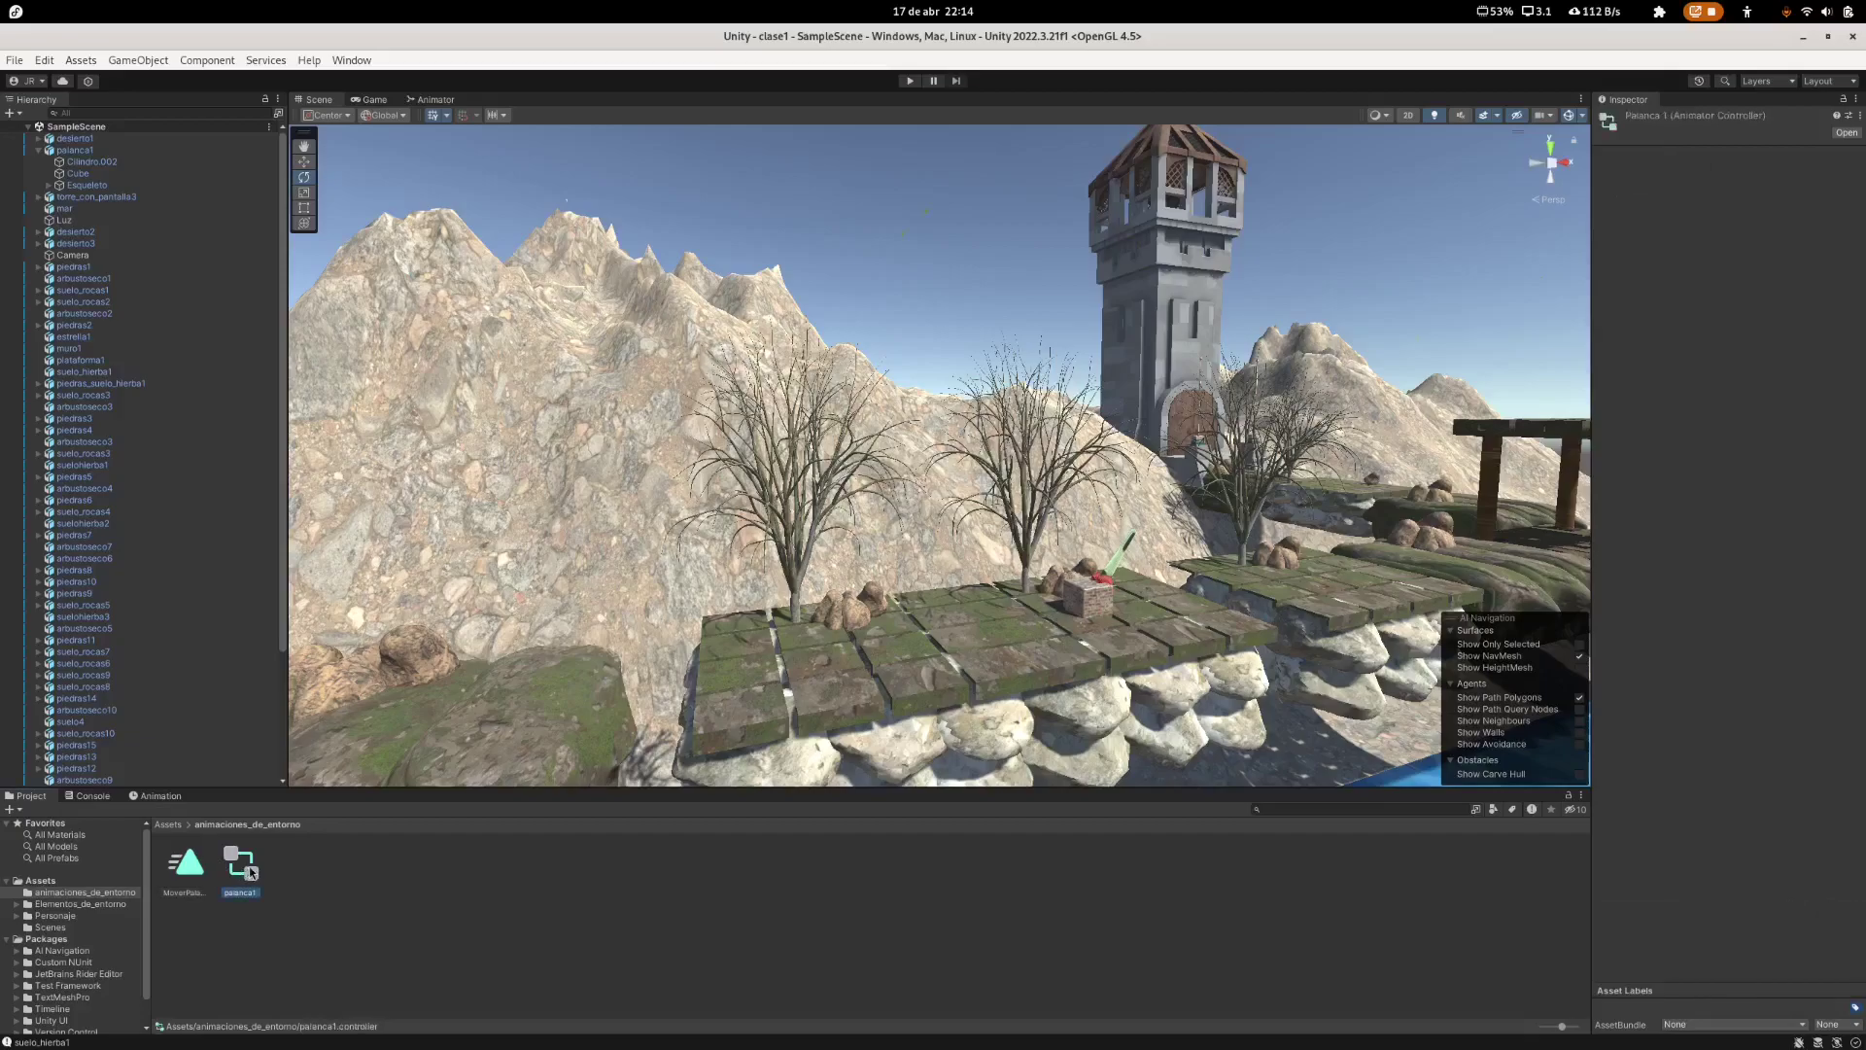
{"action": "double_click", "coordinate": [244, 876]}
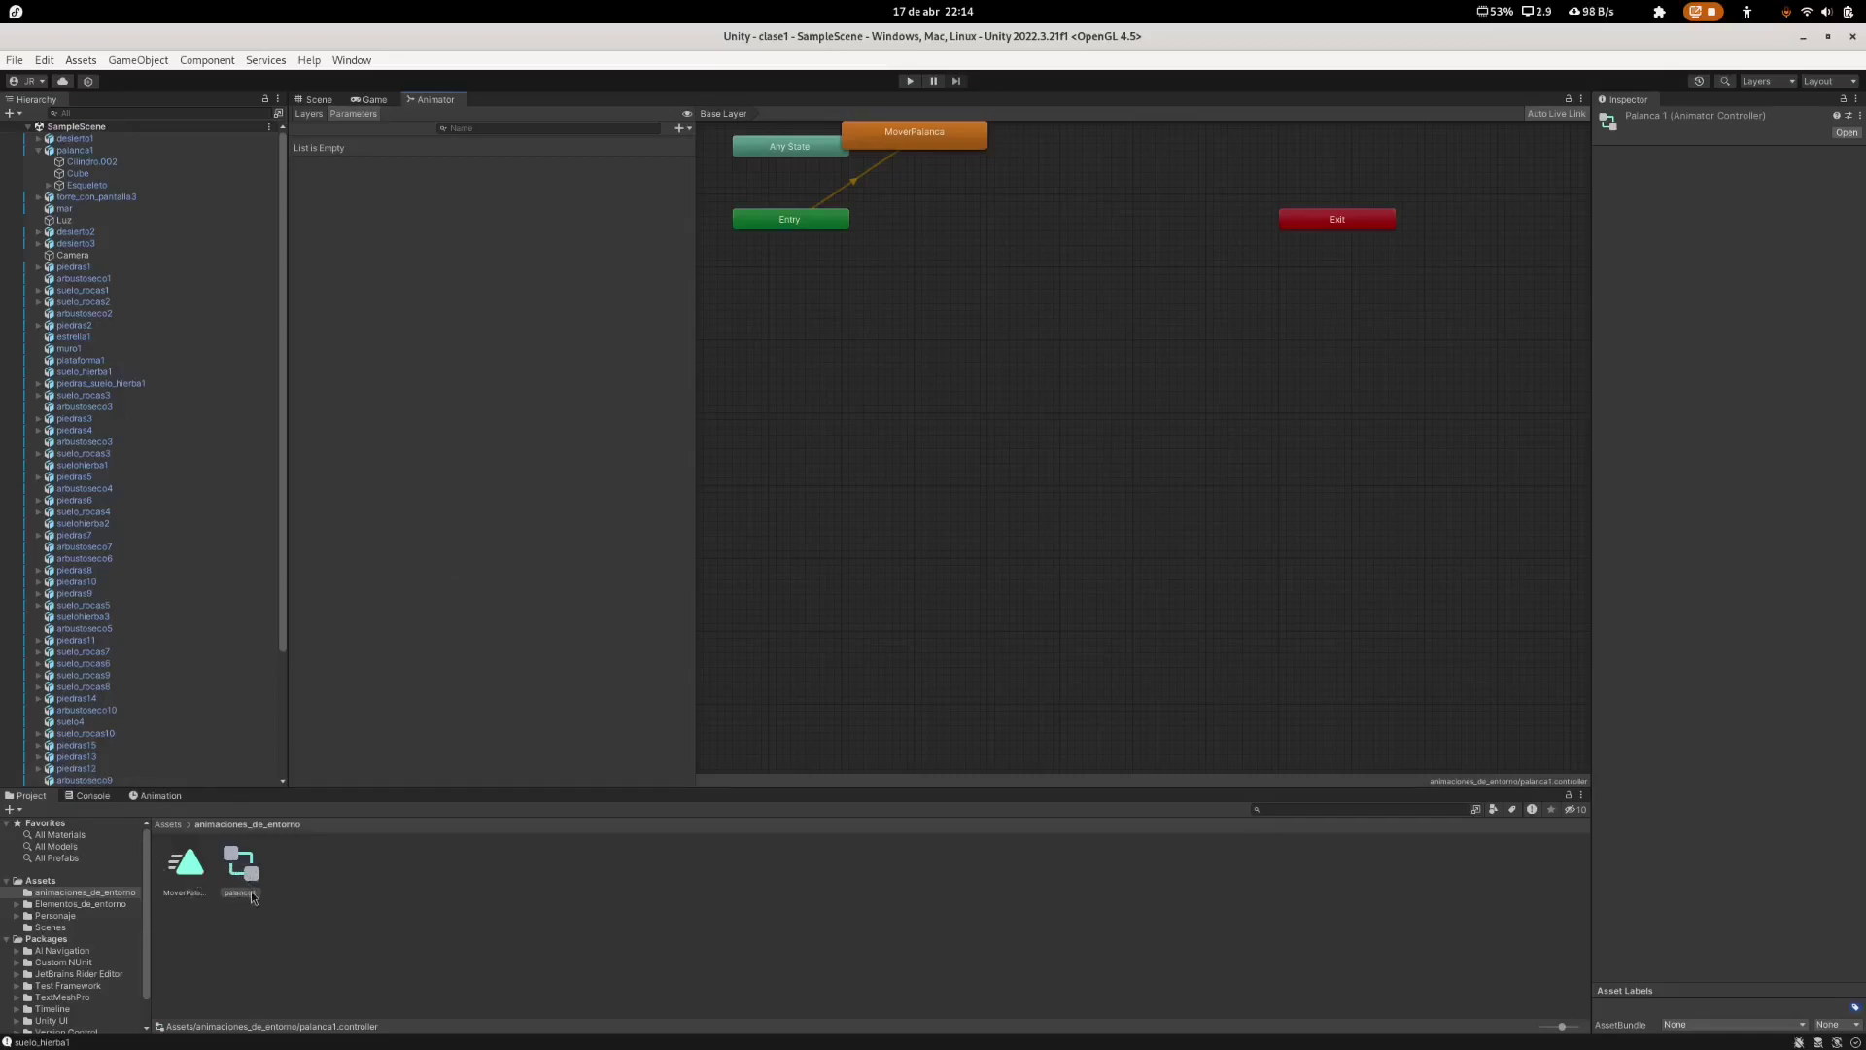
{"action": "key", "text": "a"}
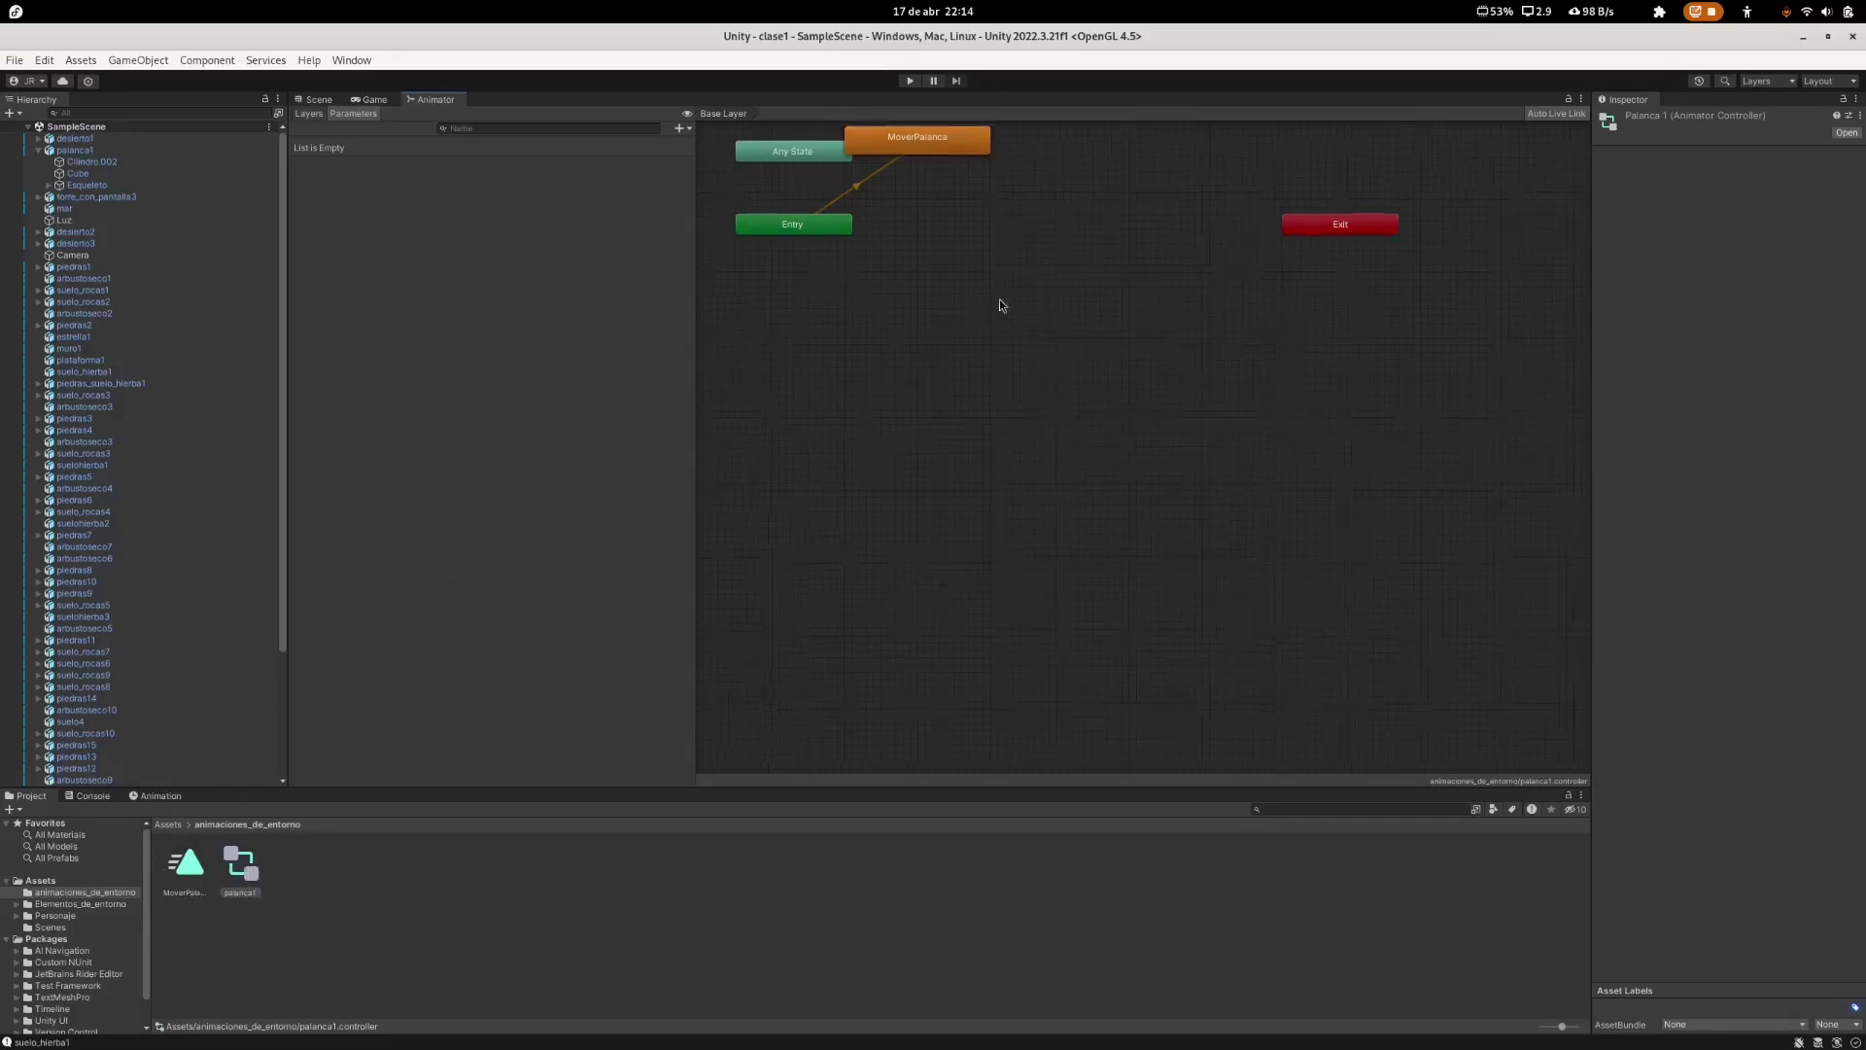
{"action": "left_click_drag", "start_coordinate": [956, 307], "coordinate": [1035, 351]}
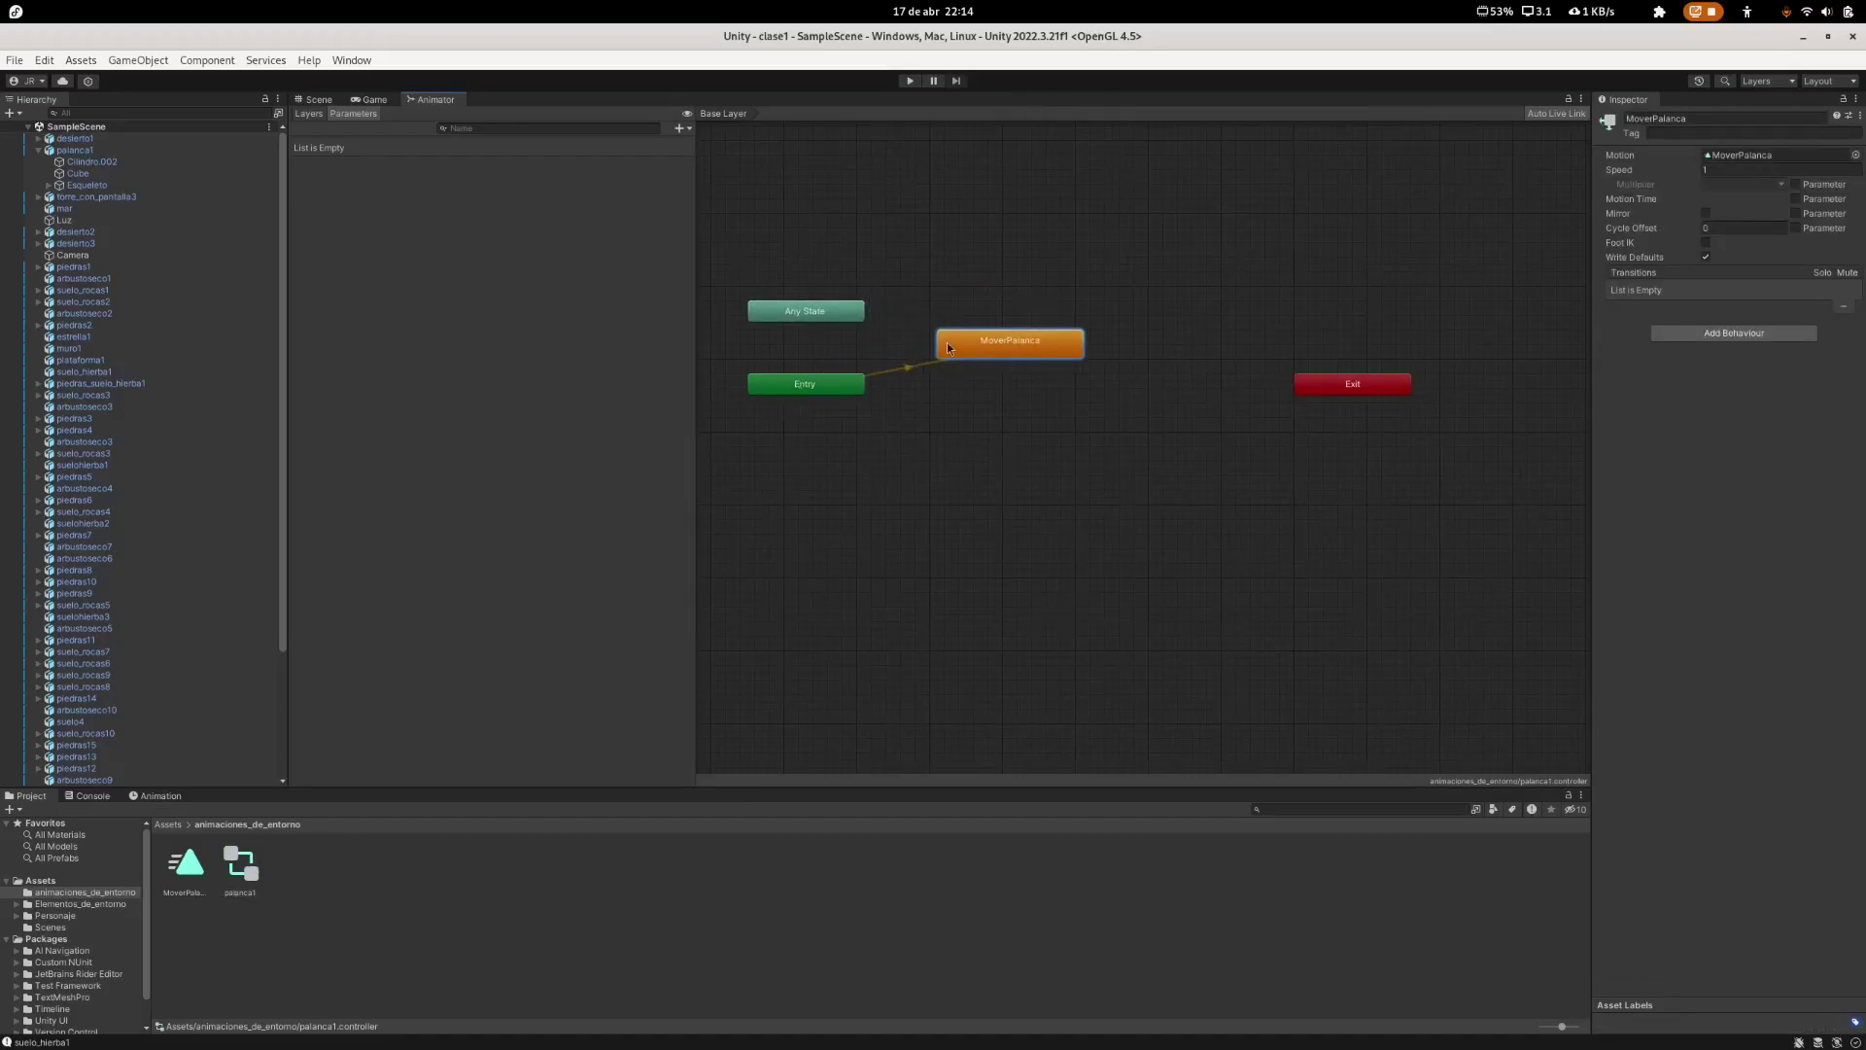
{"action": "left_click_drag", "start_coordinate": [1019, 347], "coordinate": [1131, 414]}
Step: Add an empty New State to the palanca1 state graph
{"action": "right_click", "coordinate": [1111, 218]}
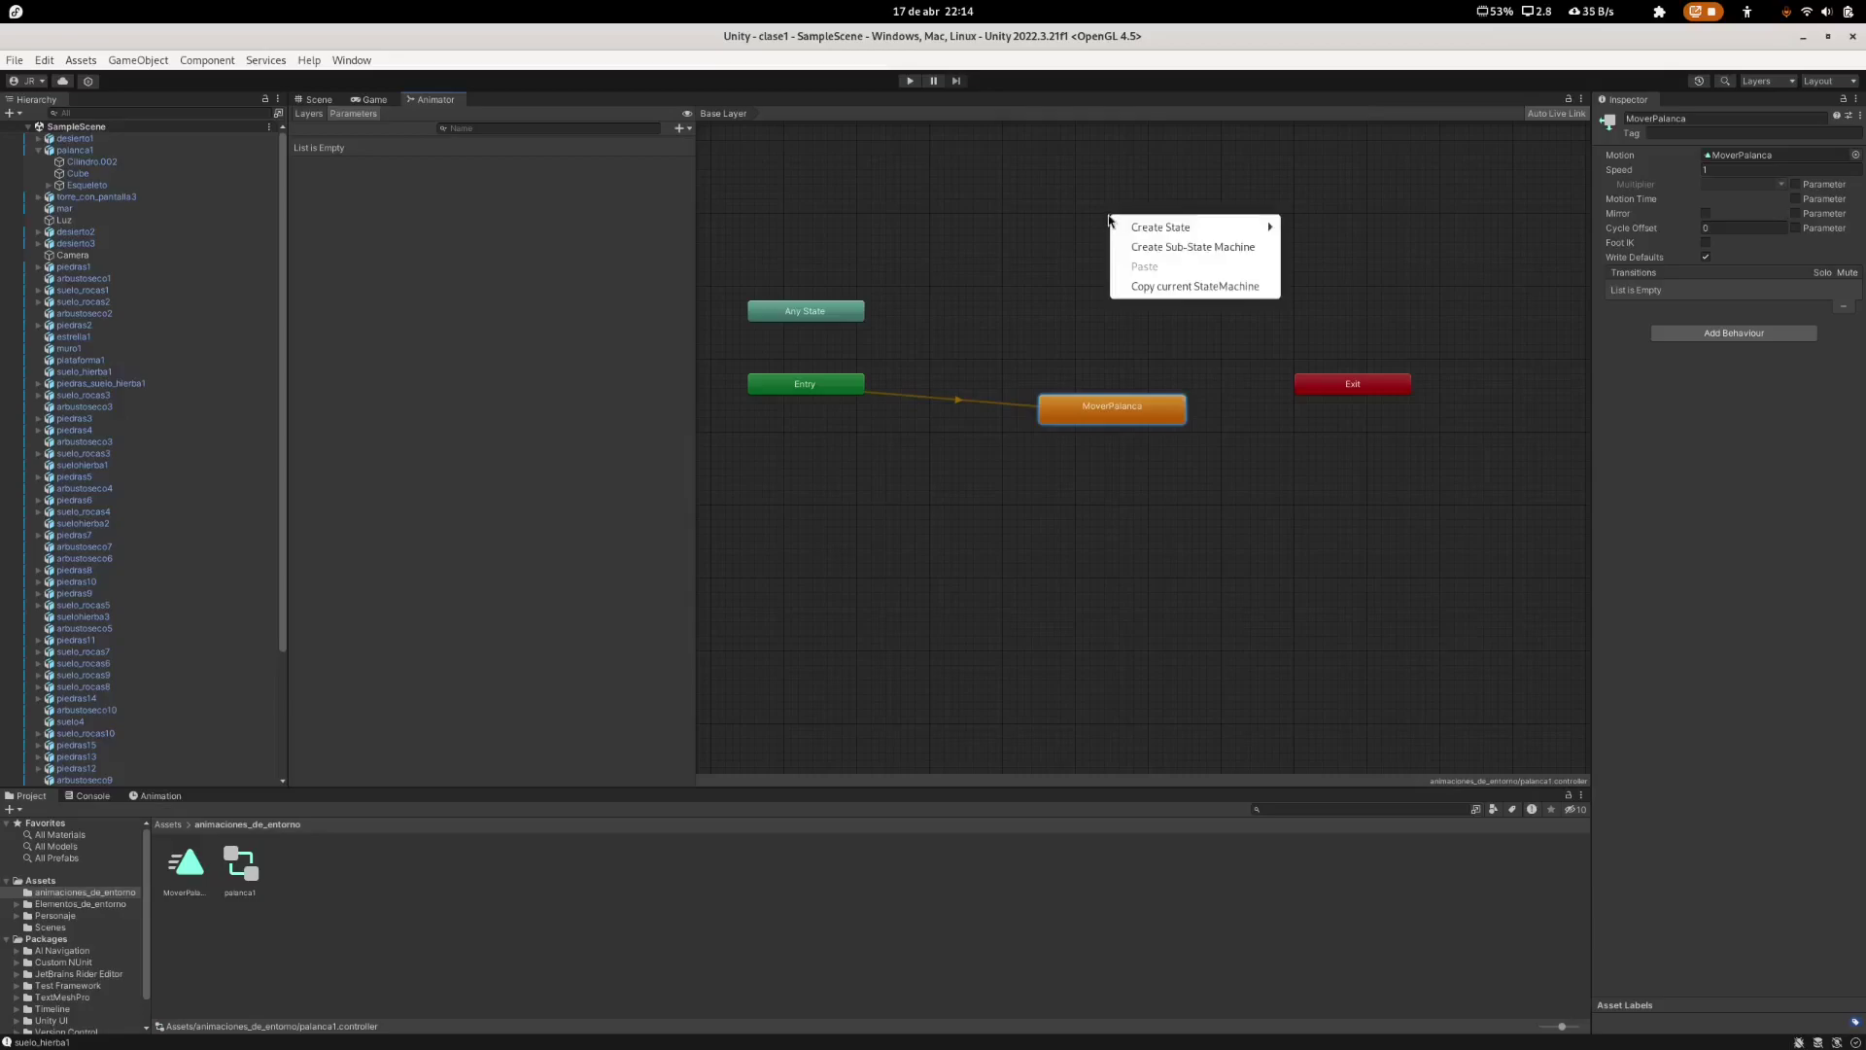
{"action": "left_click", "coordinate": [1061, 221]}
{"action": "right_click", "coordinate": [1076, 221]}
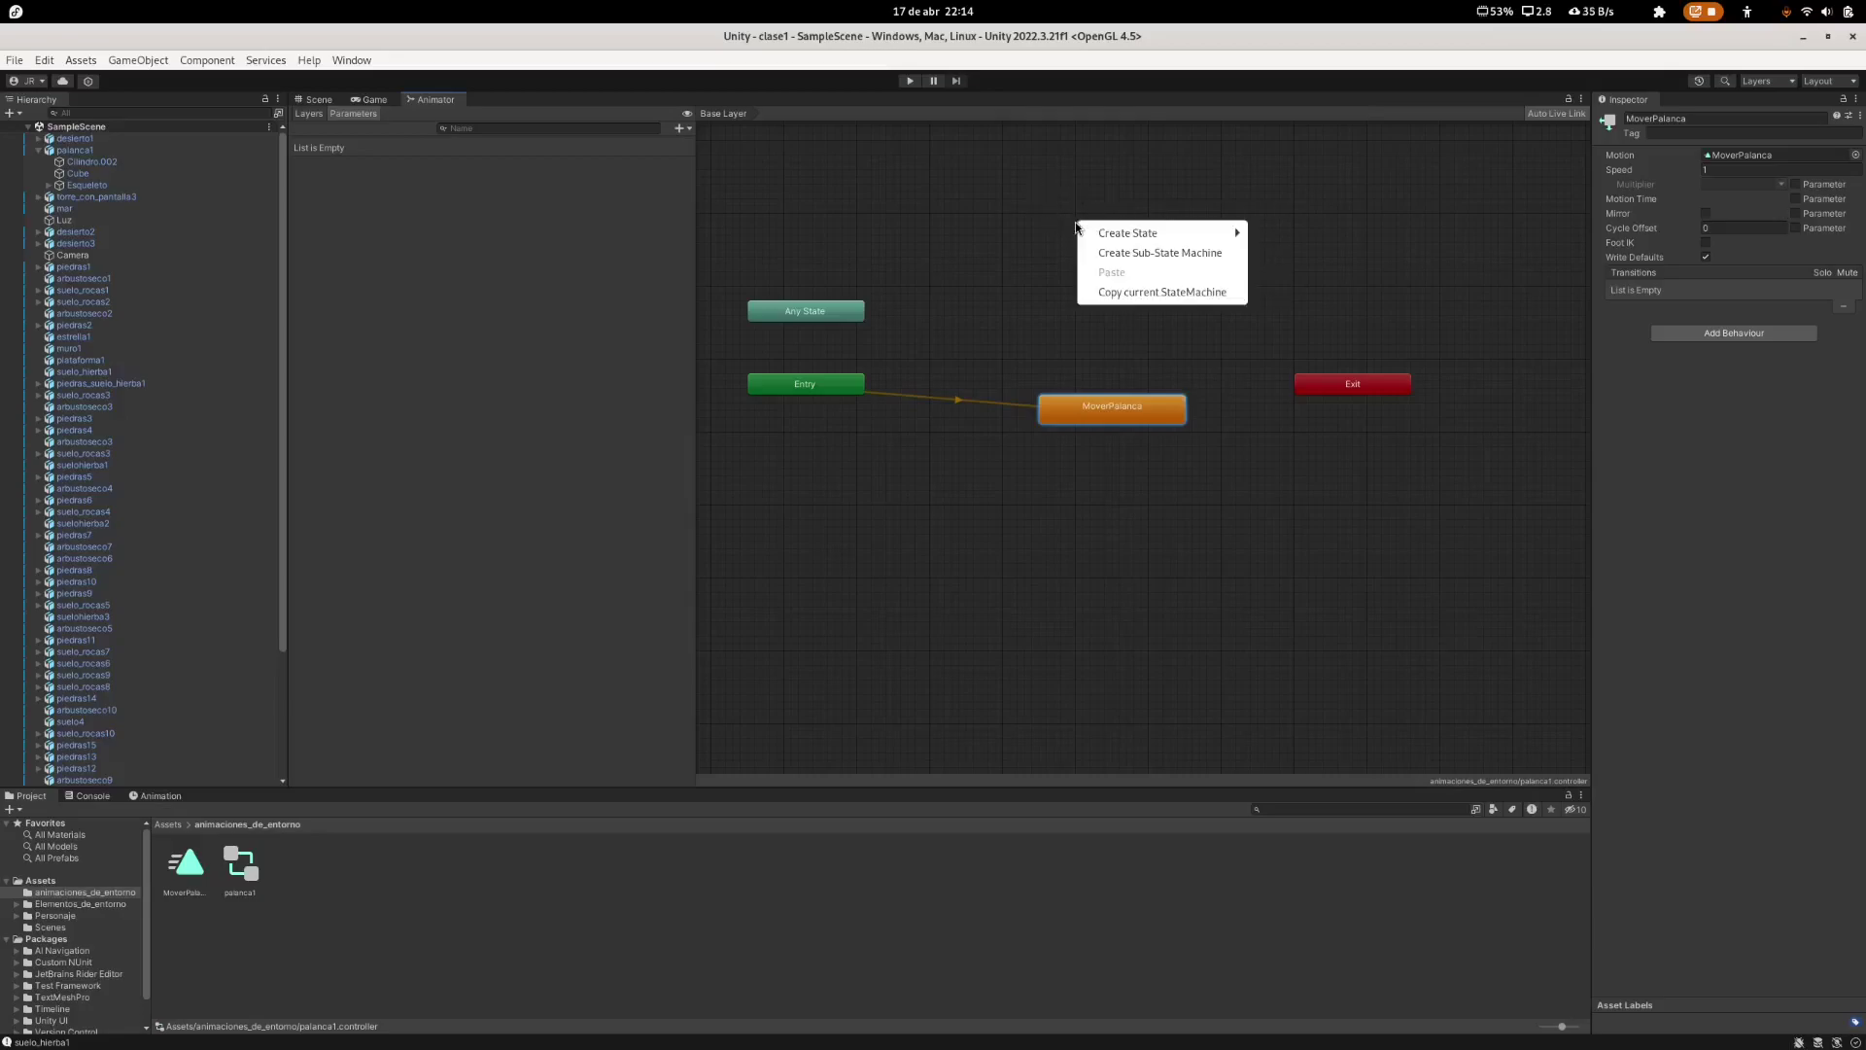
{"action": "mouse_move", "coordinate": [1150, 240]}
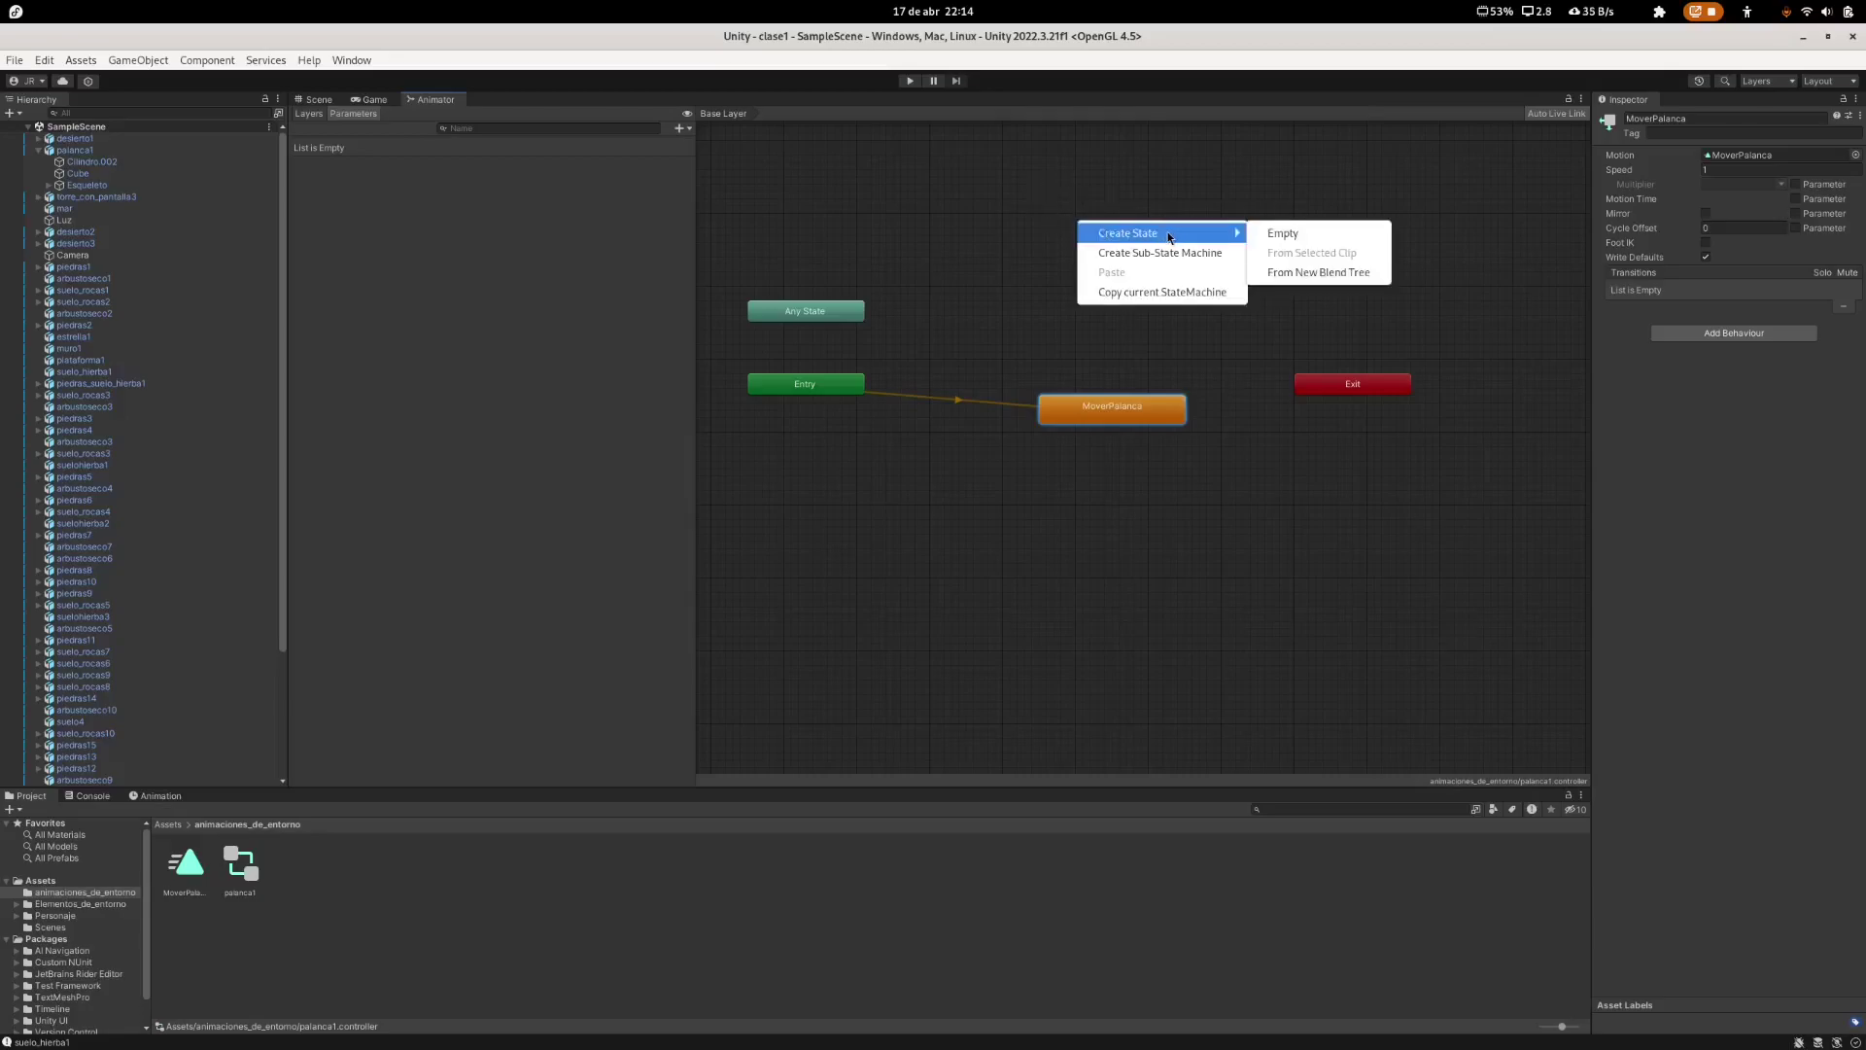
{"action": "left_click", "coordinate": [1277, 236]}
{"action": "right_click", "coordinate": [1164, 237]}
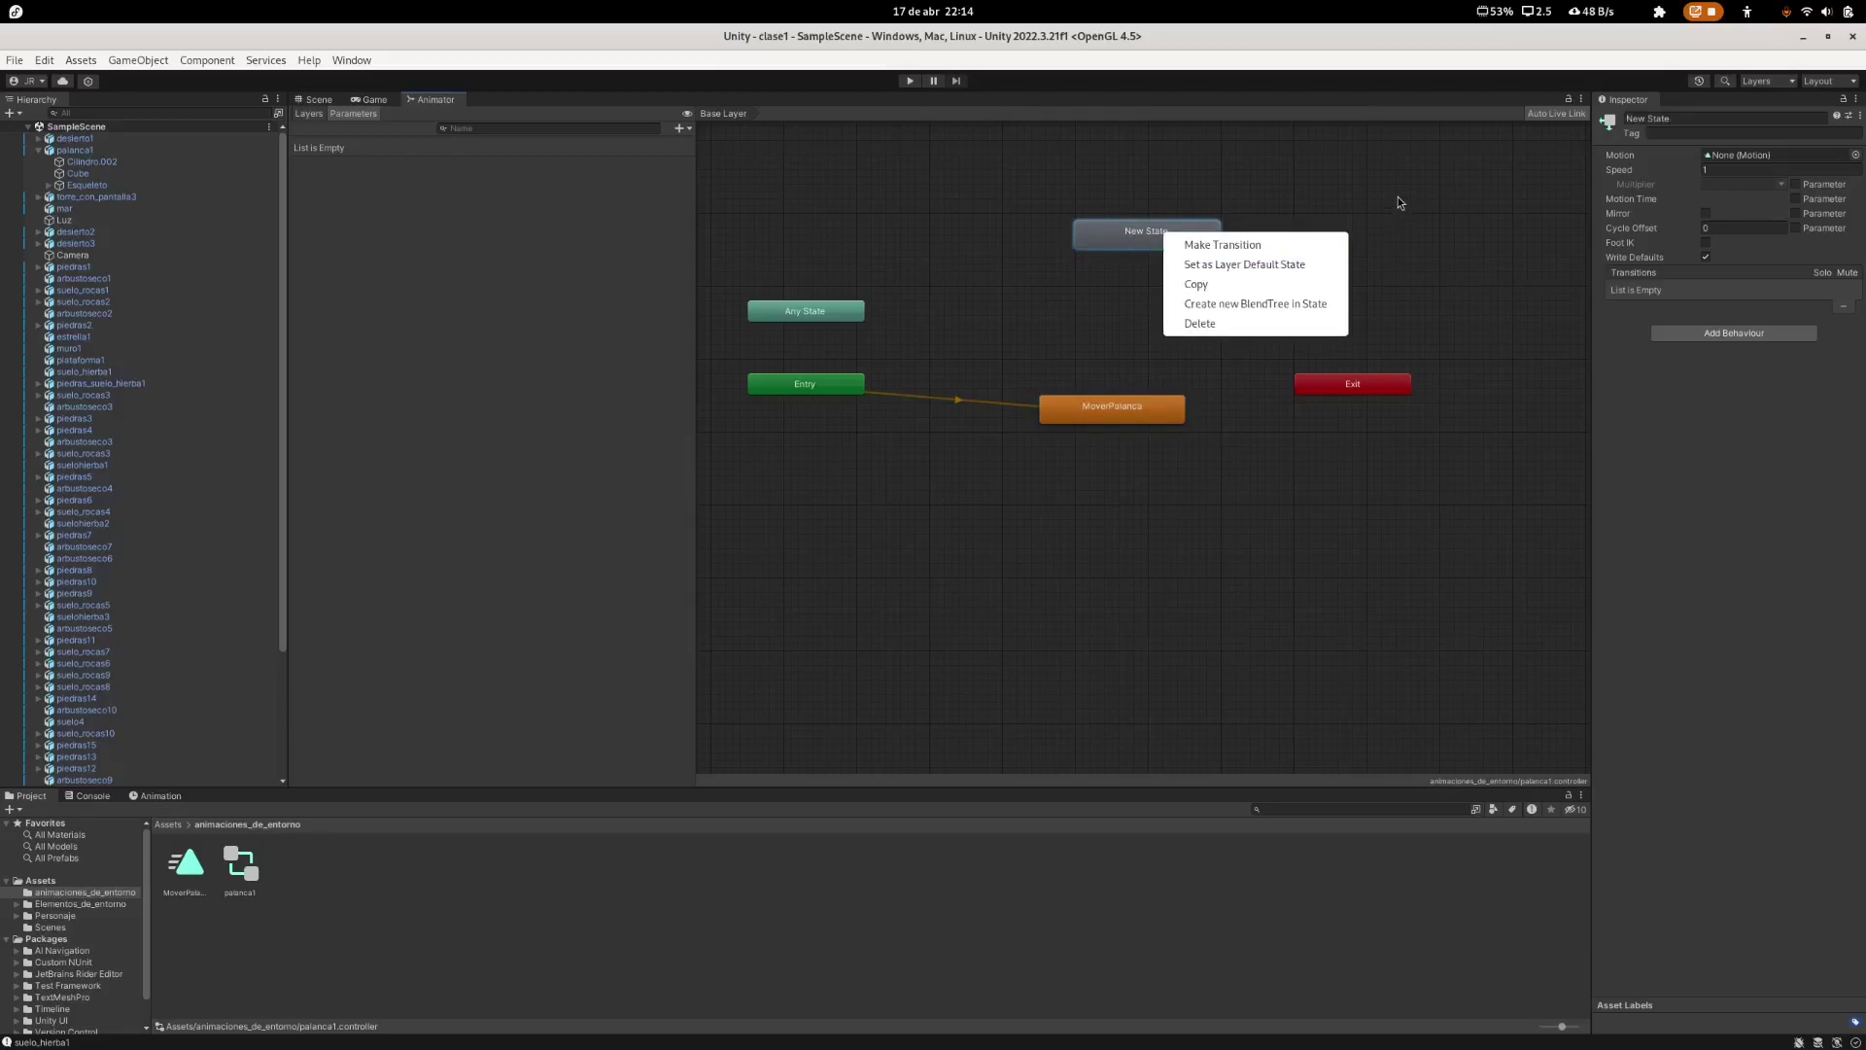
{"action": "left_click", "coordinate": [1159, 232]}
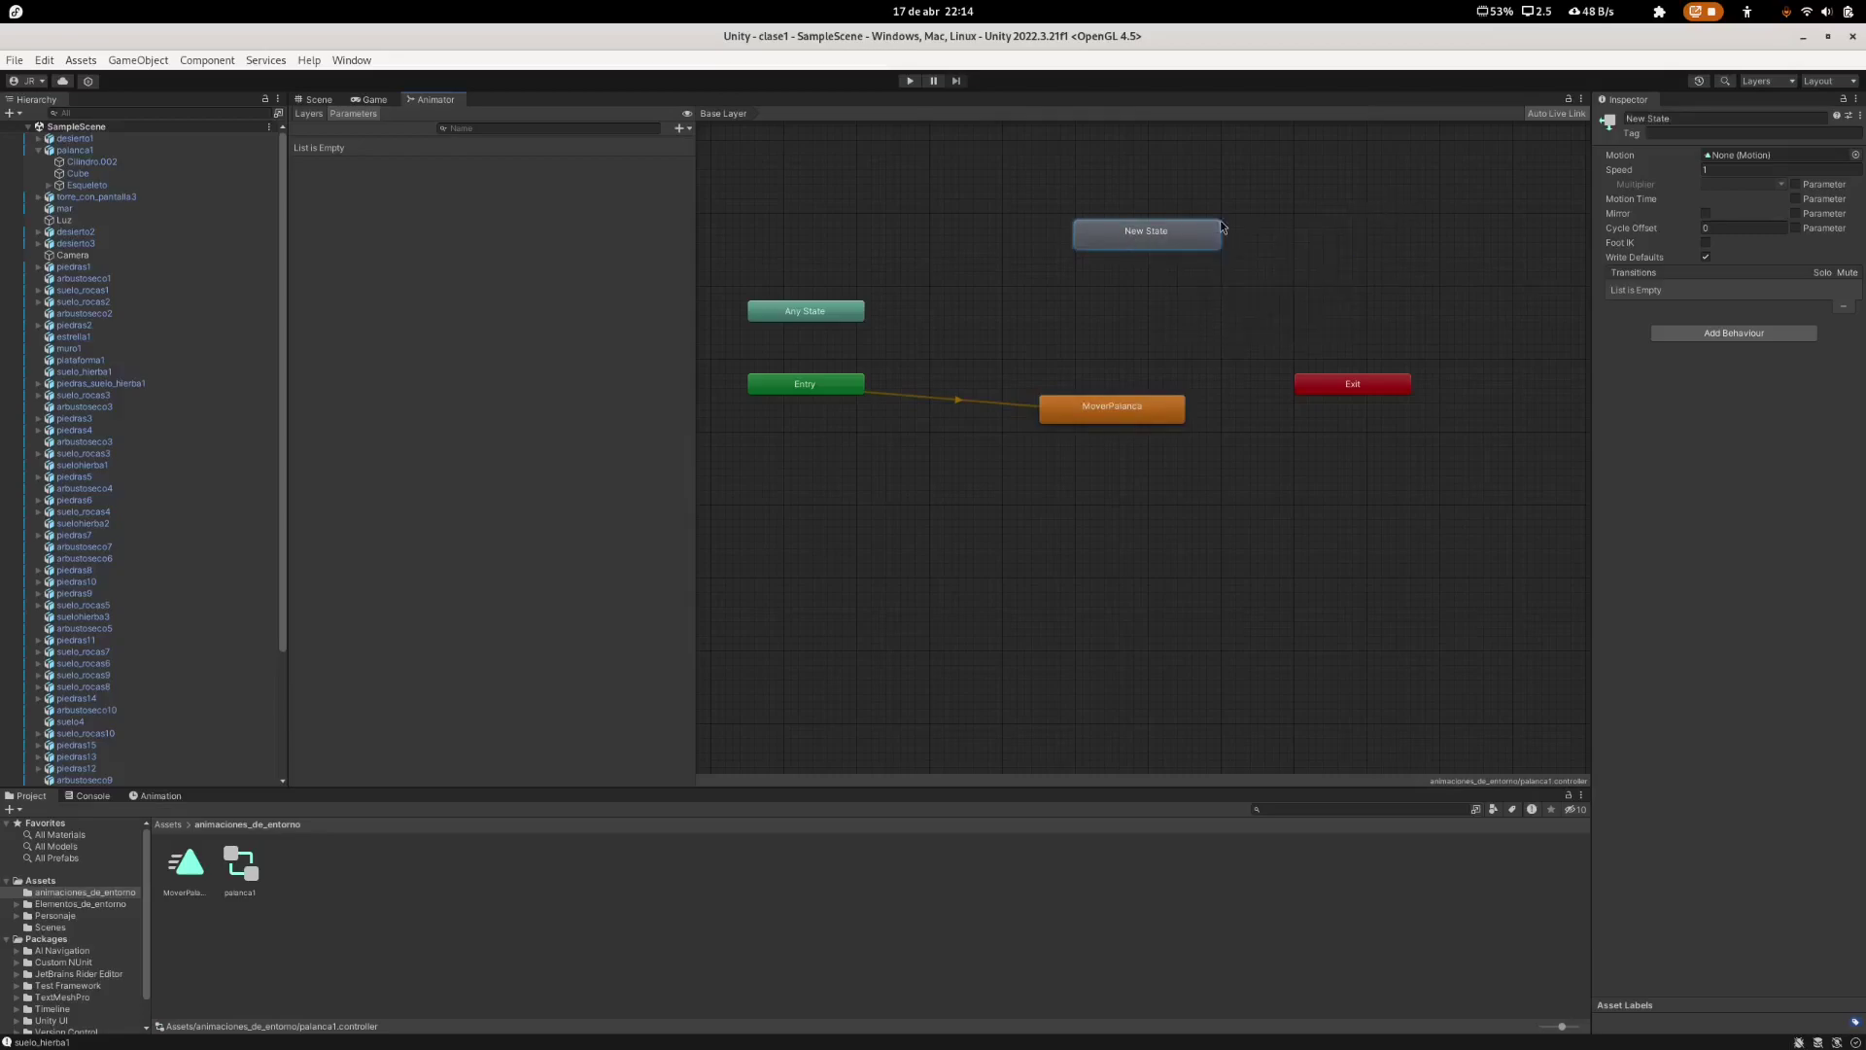
{"action": "right_click", "coordinate": [1148, 233]}
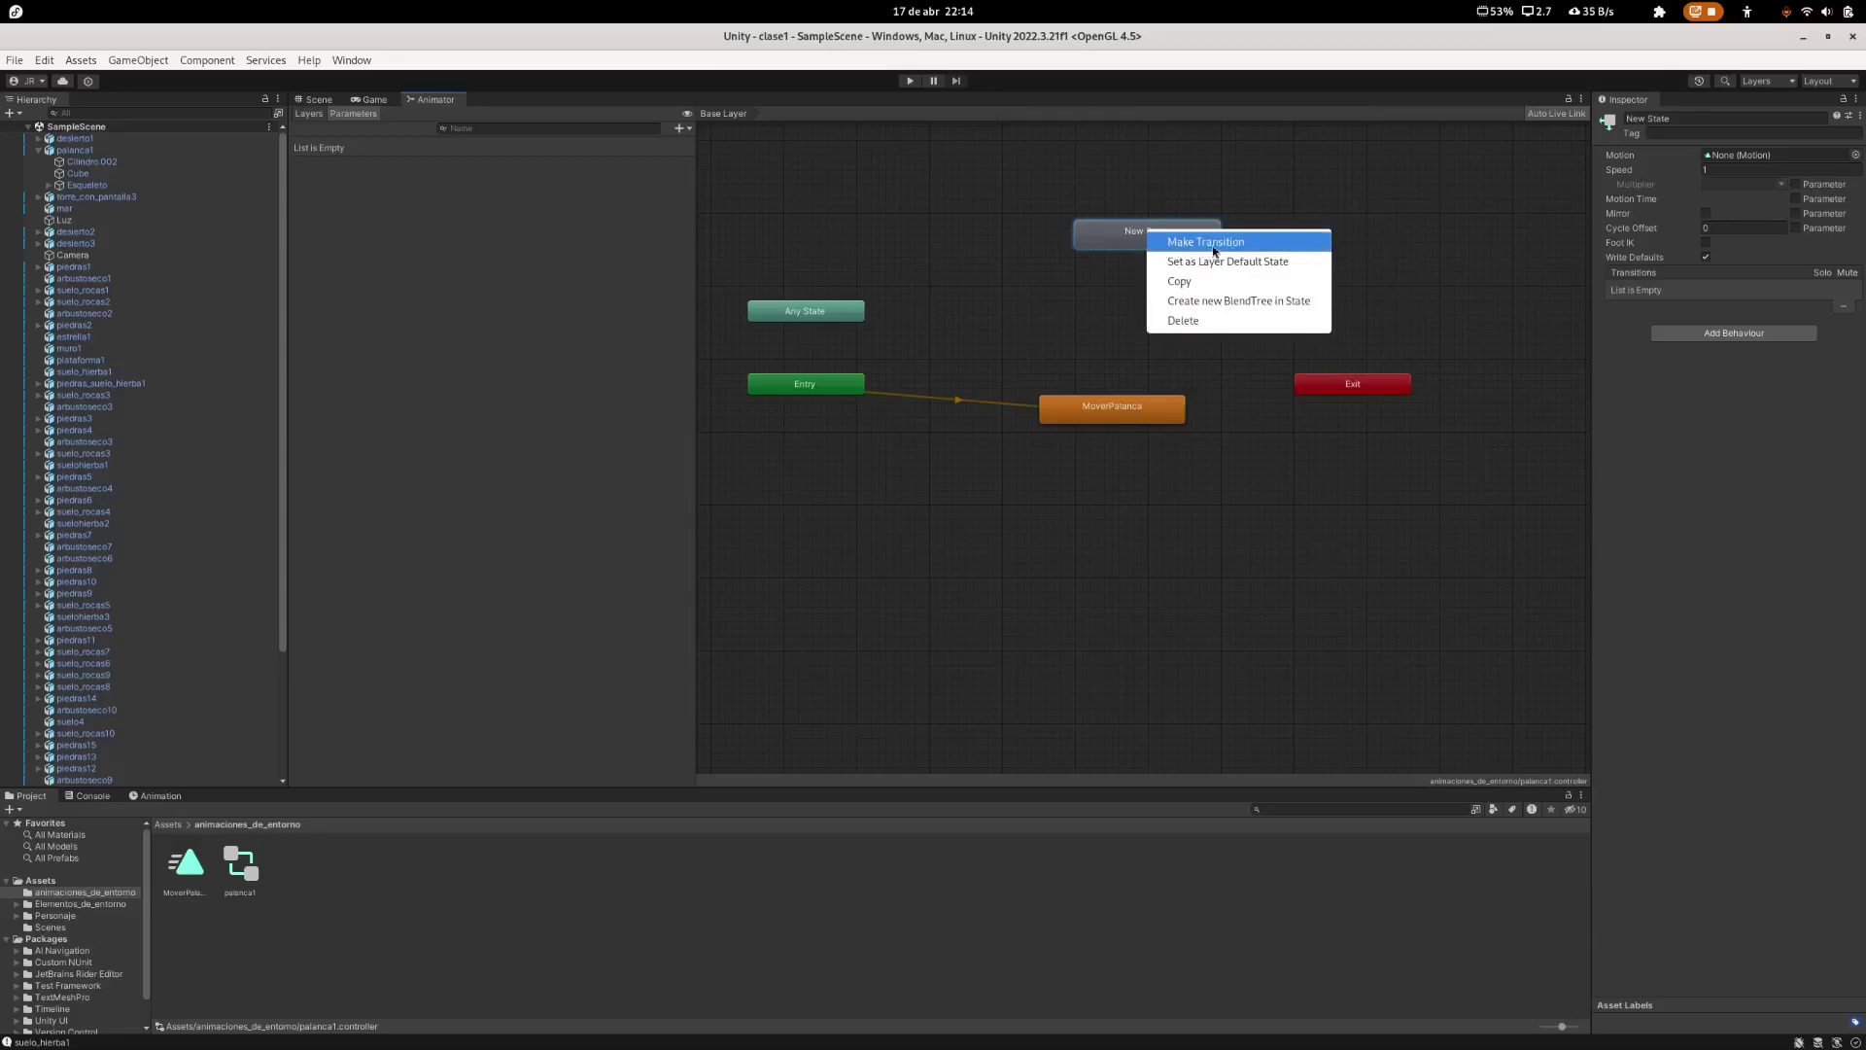
{"action": "left_click", "coordinate": [1415, 177]}
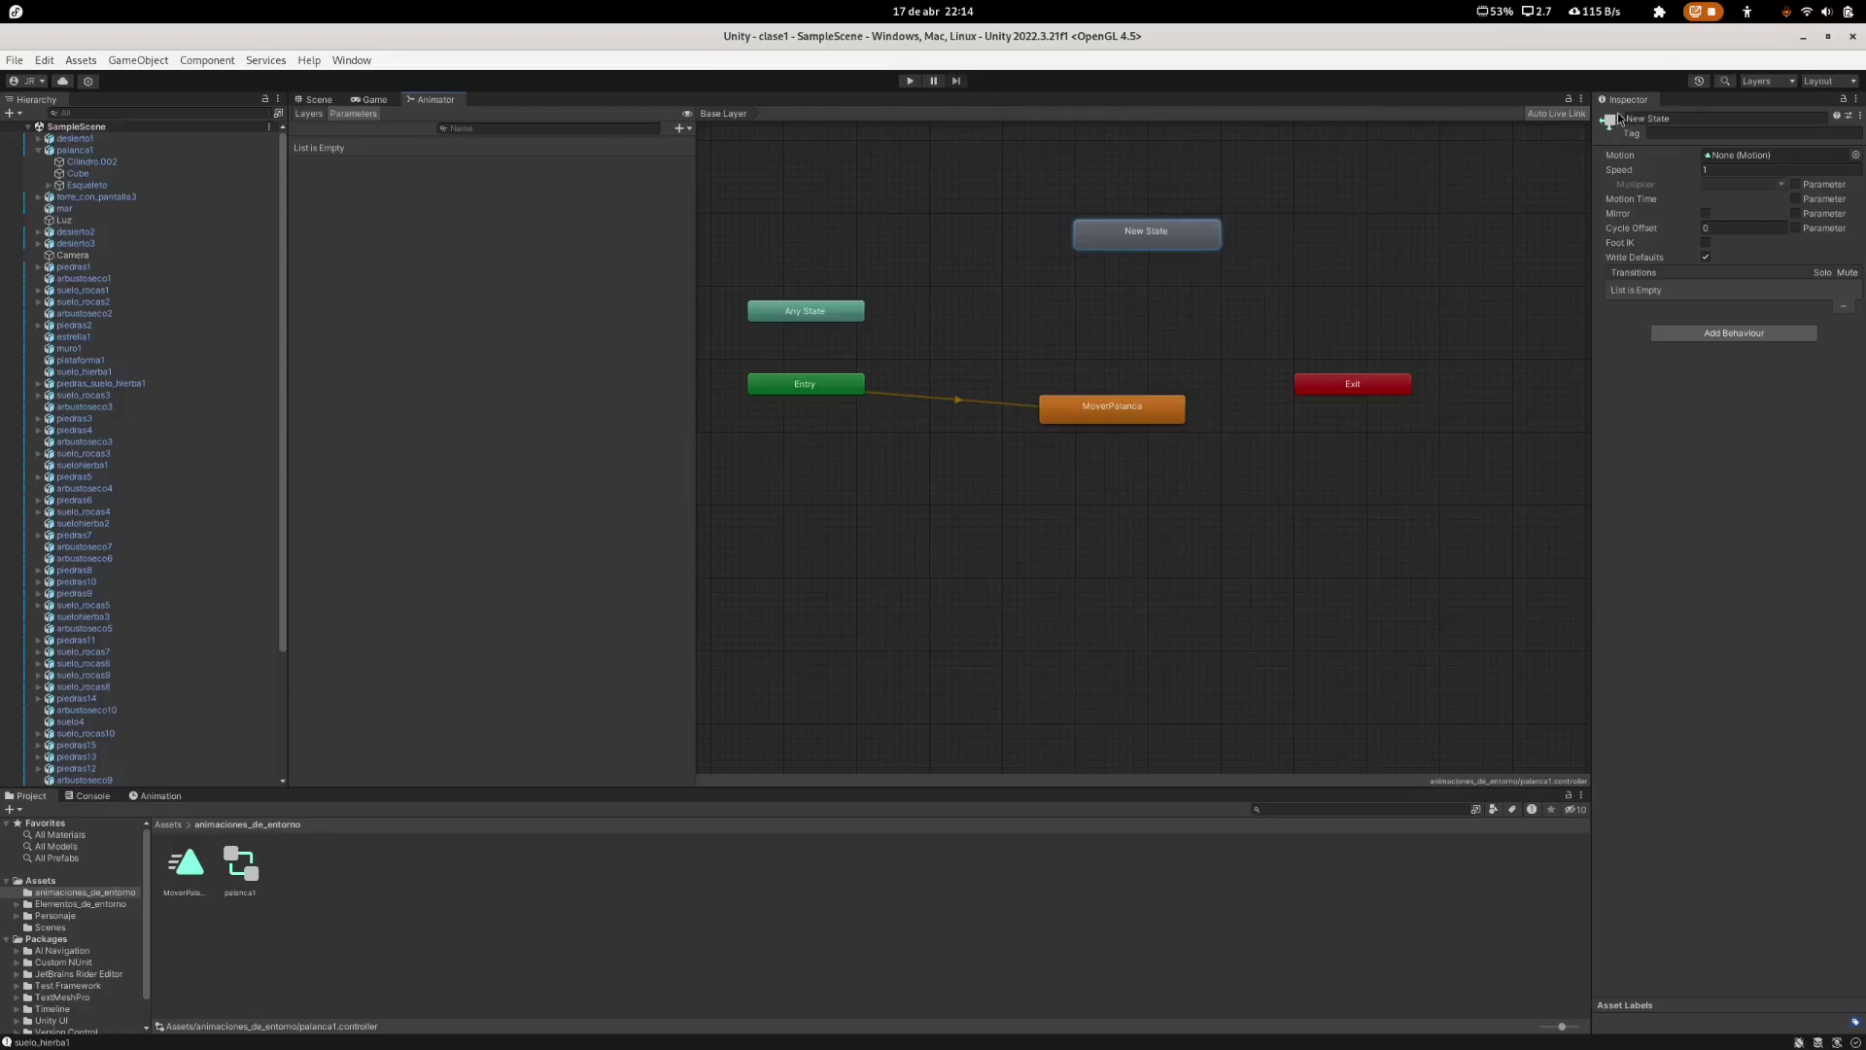
Step: Rename the new state to PalancaEnReposo and nudge it just above MoverPalanca
{"action": "left_click", "coordinate": [1667, 118]}
{"action": "left_click", "coordinate": [1642, 122]}
{"action": "left_click_drag", "start_coordinate": [1680, 118], "coordinate": [1597, 170]}
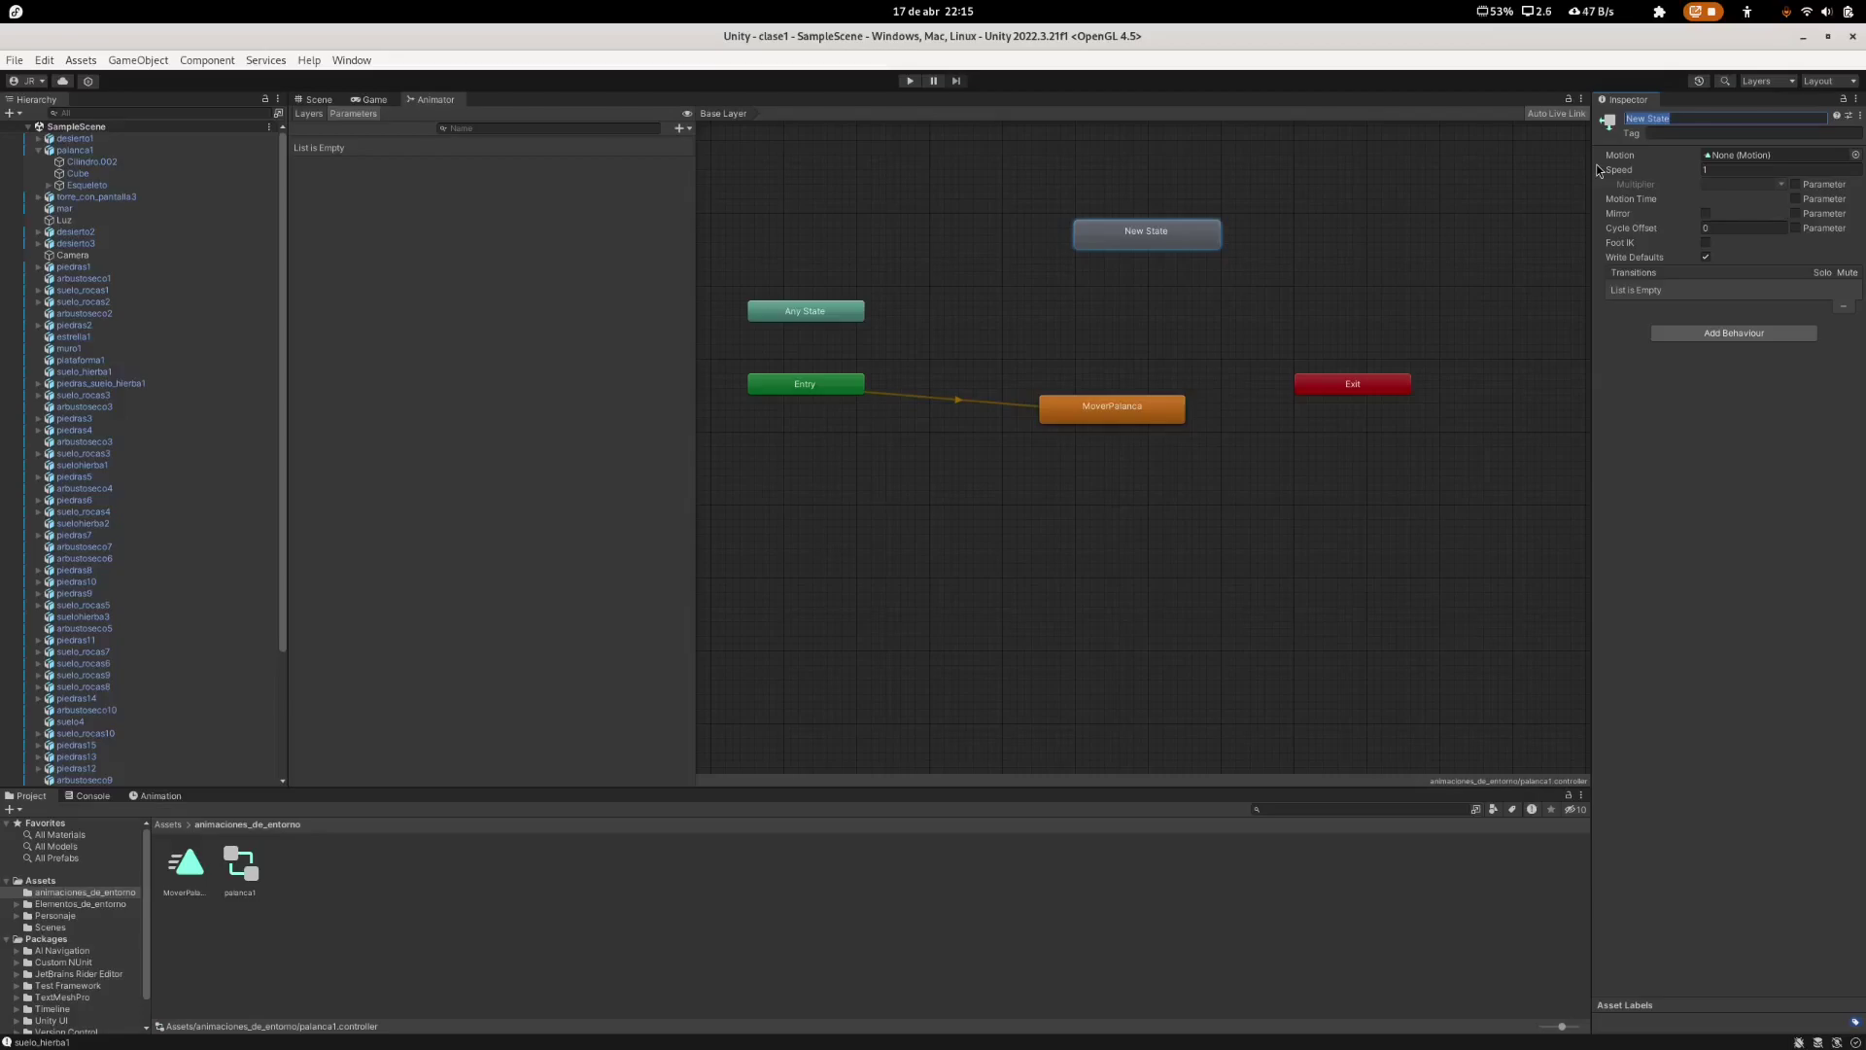
{"action": "type", "text": "Pala"}
{"action": "type", "text": "ncaEnReposo"}
{"action": "key", "text": "Return"}
{"action": "left_click_drag", "start_coordinate": [1185, 245], "coordinate": [1151, 269]}
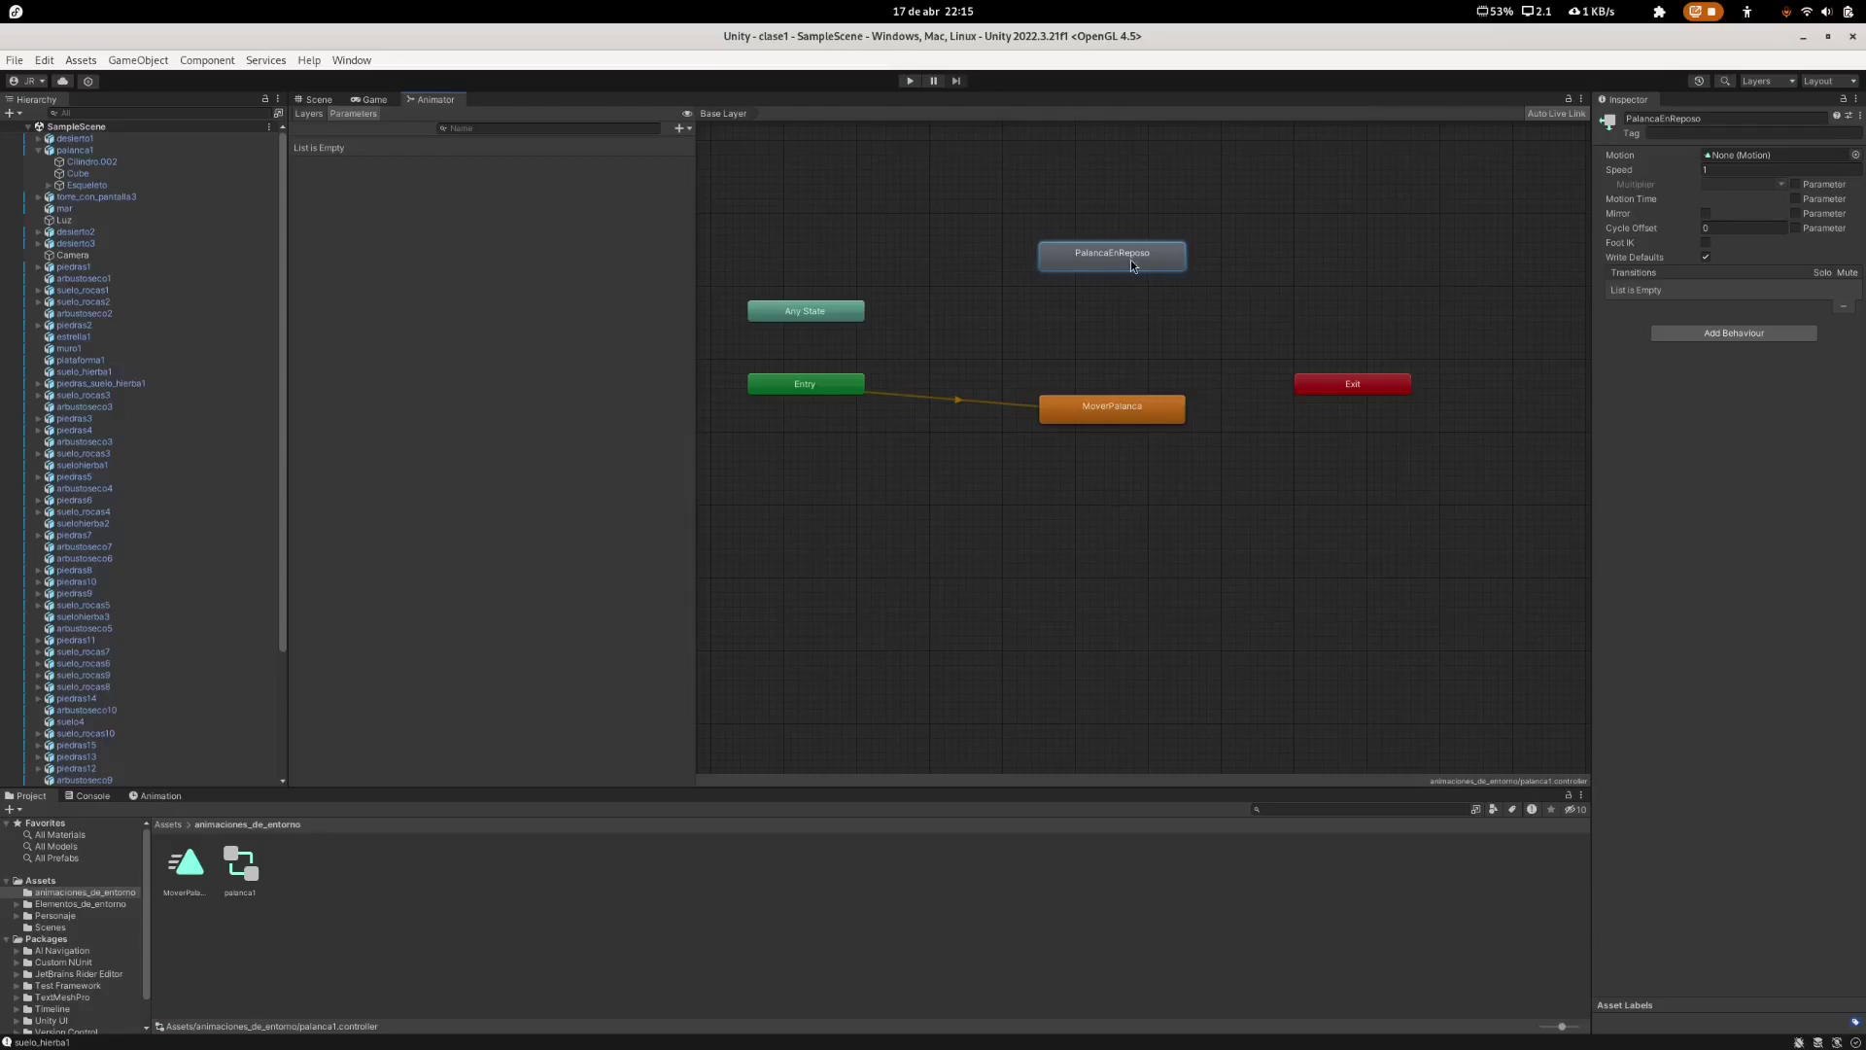
Step: Make PalancaEnReposo the layer default state and start play mode
{"action": "right_click", "coordinate": [1131, 264]}
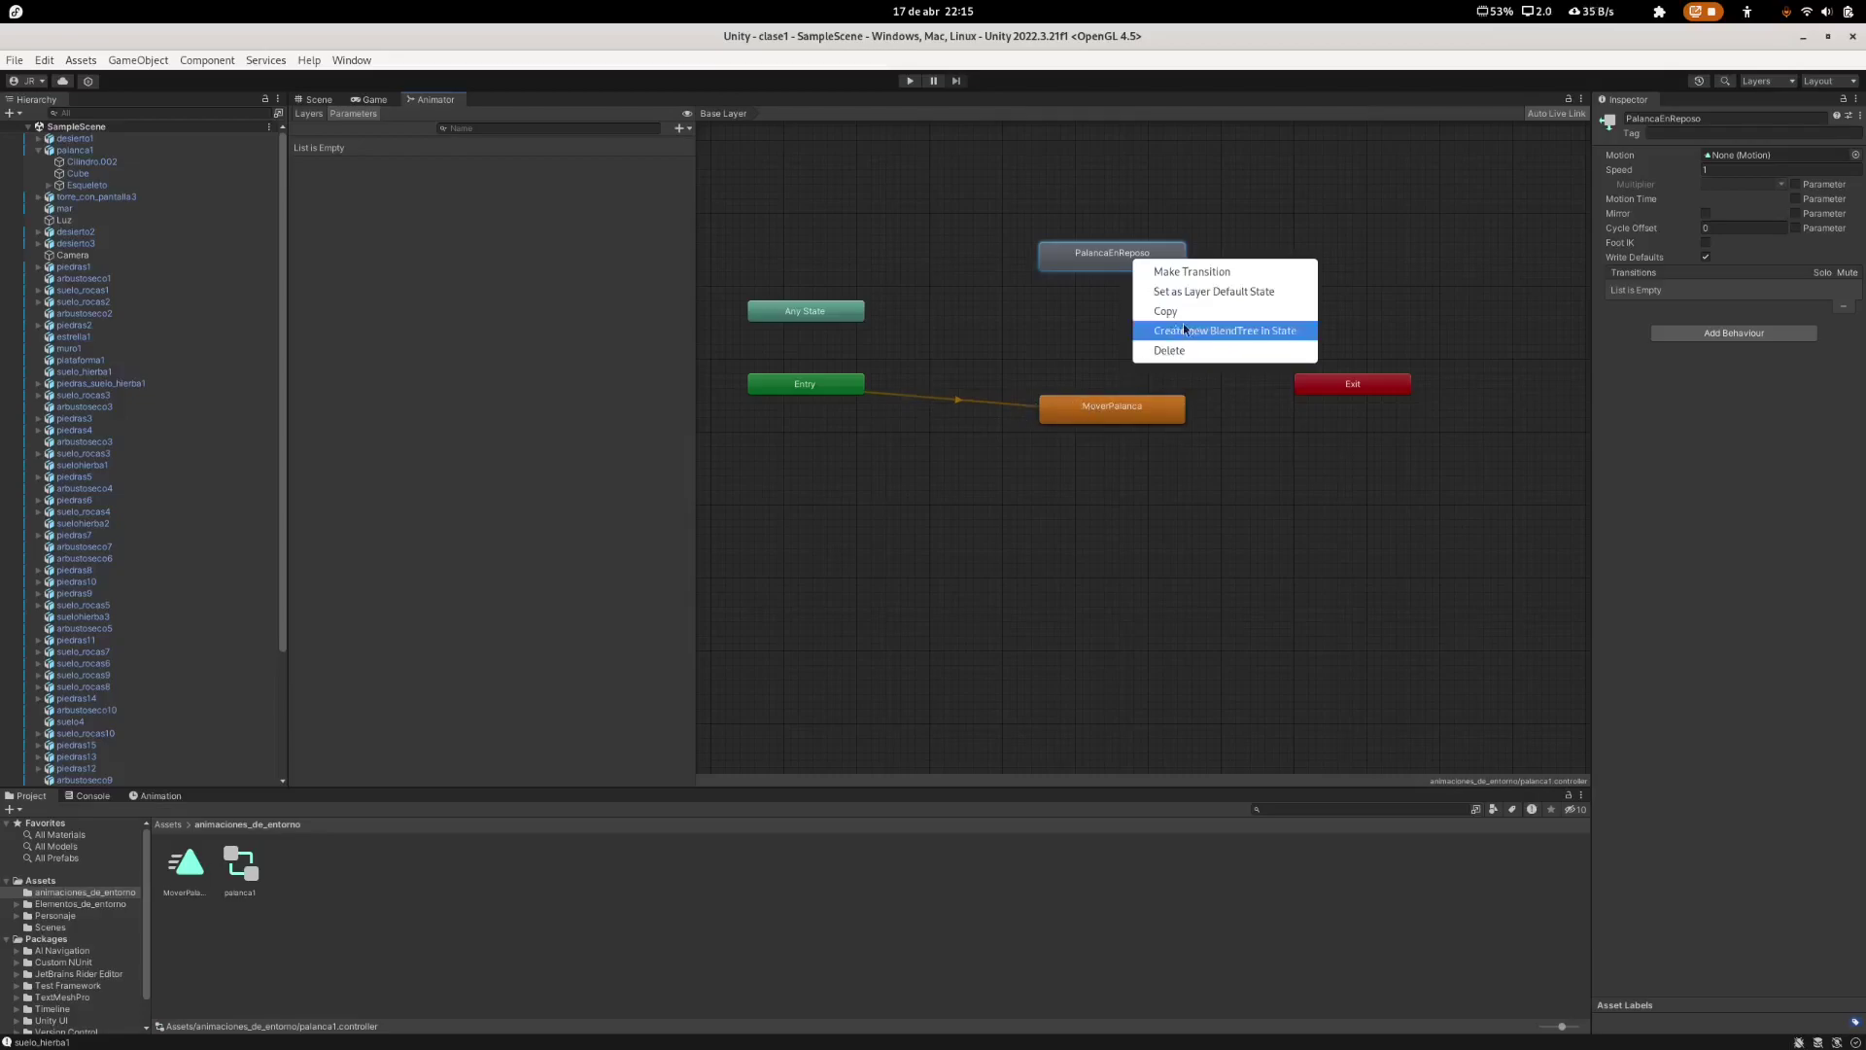
{"action": "left_click", "coordinate": [1247, 295]}
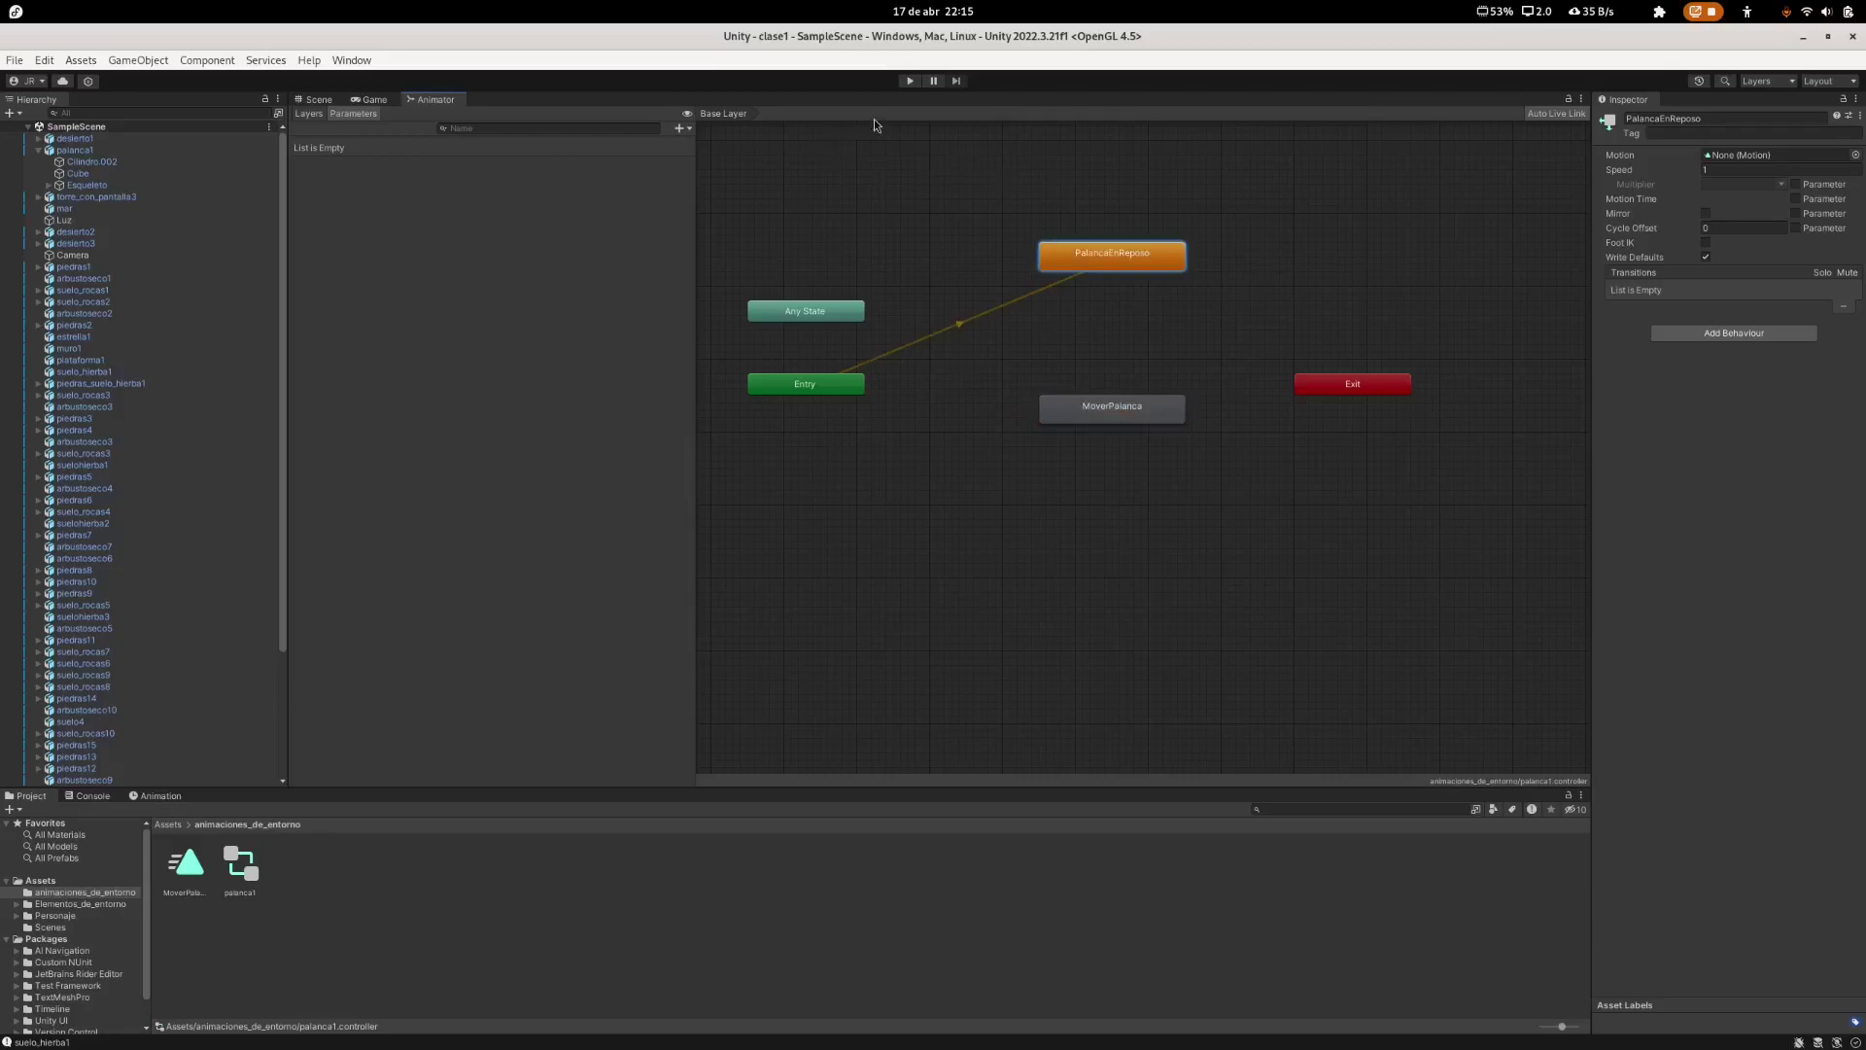
{"action": "left_click", "coordinate": [908, 81]}
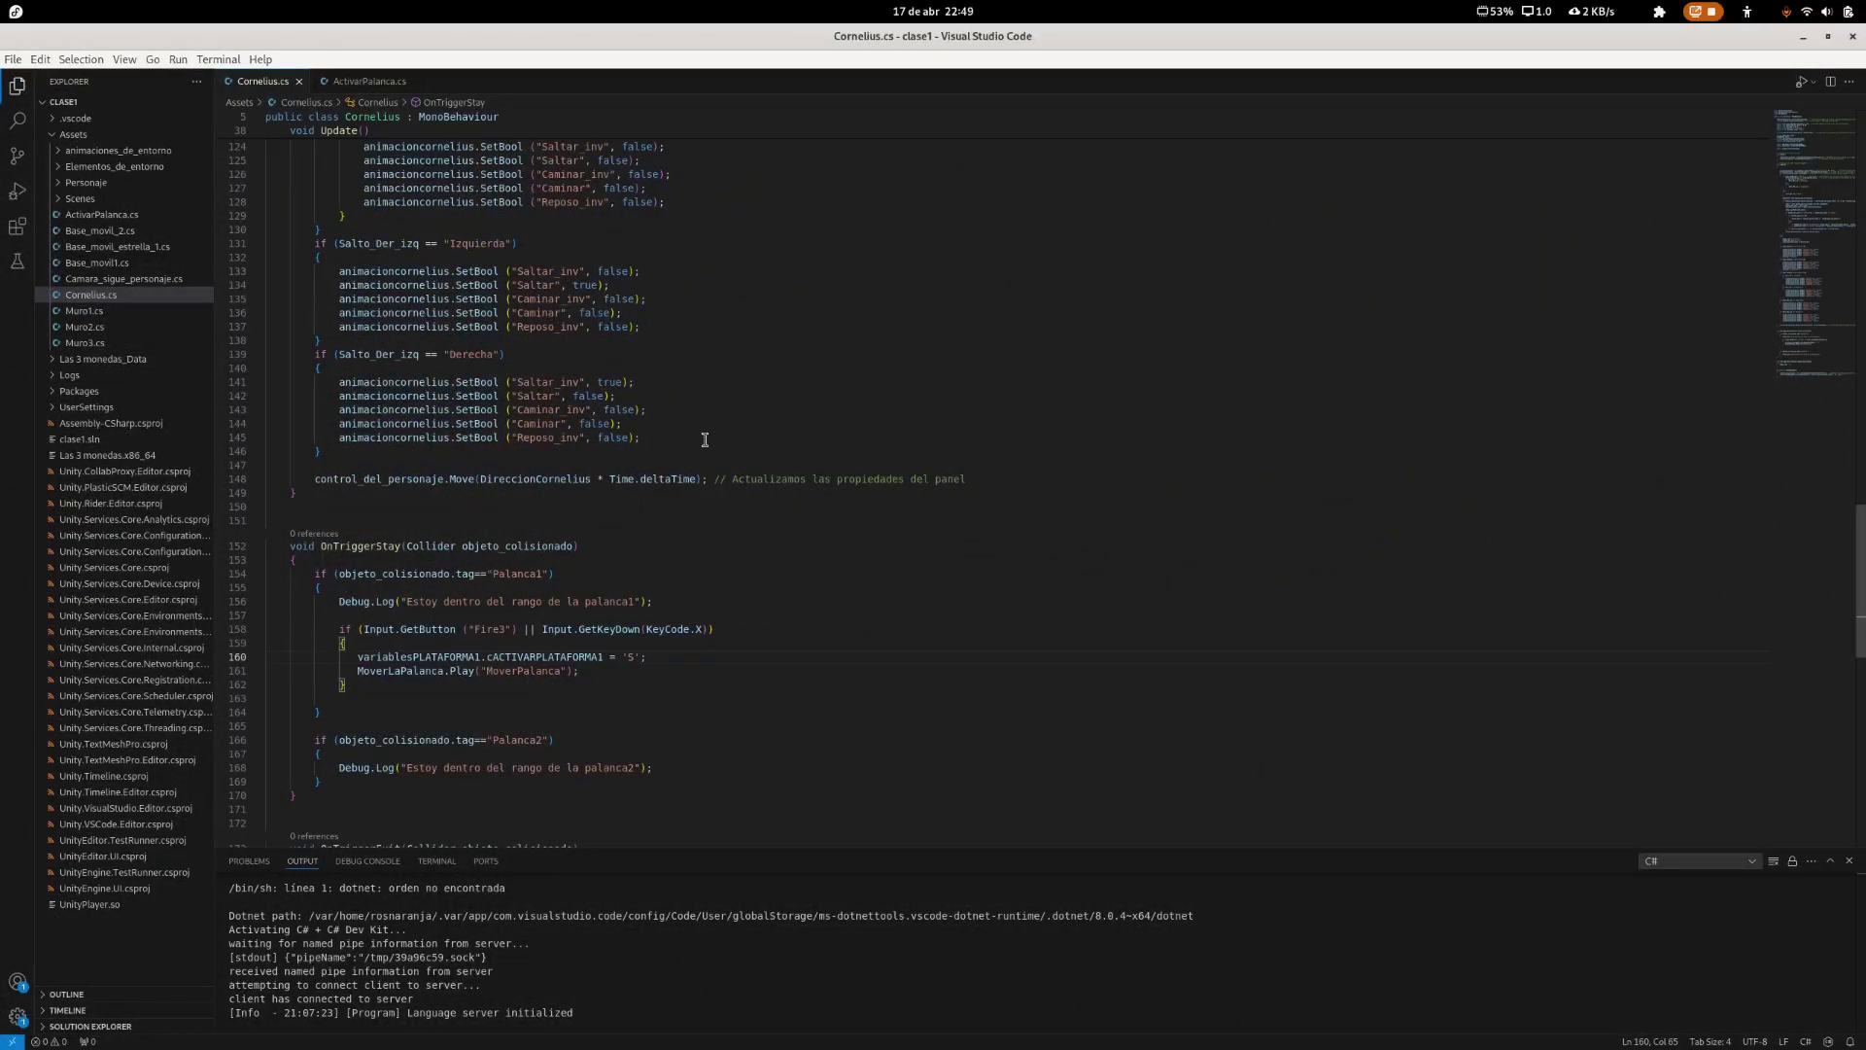
{"action": "scroll", "coordinate": [1010, 518], "scroll_direction": "up", "scroll_amount": 20}
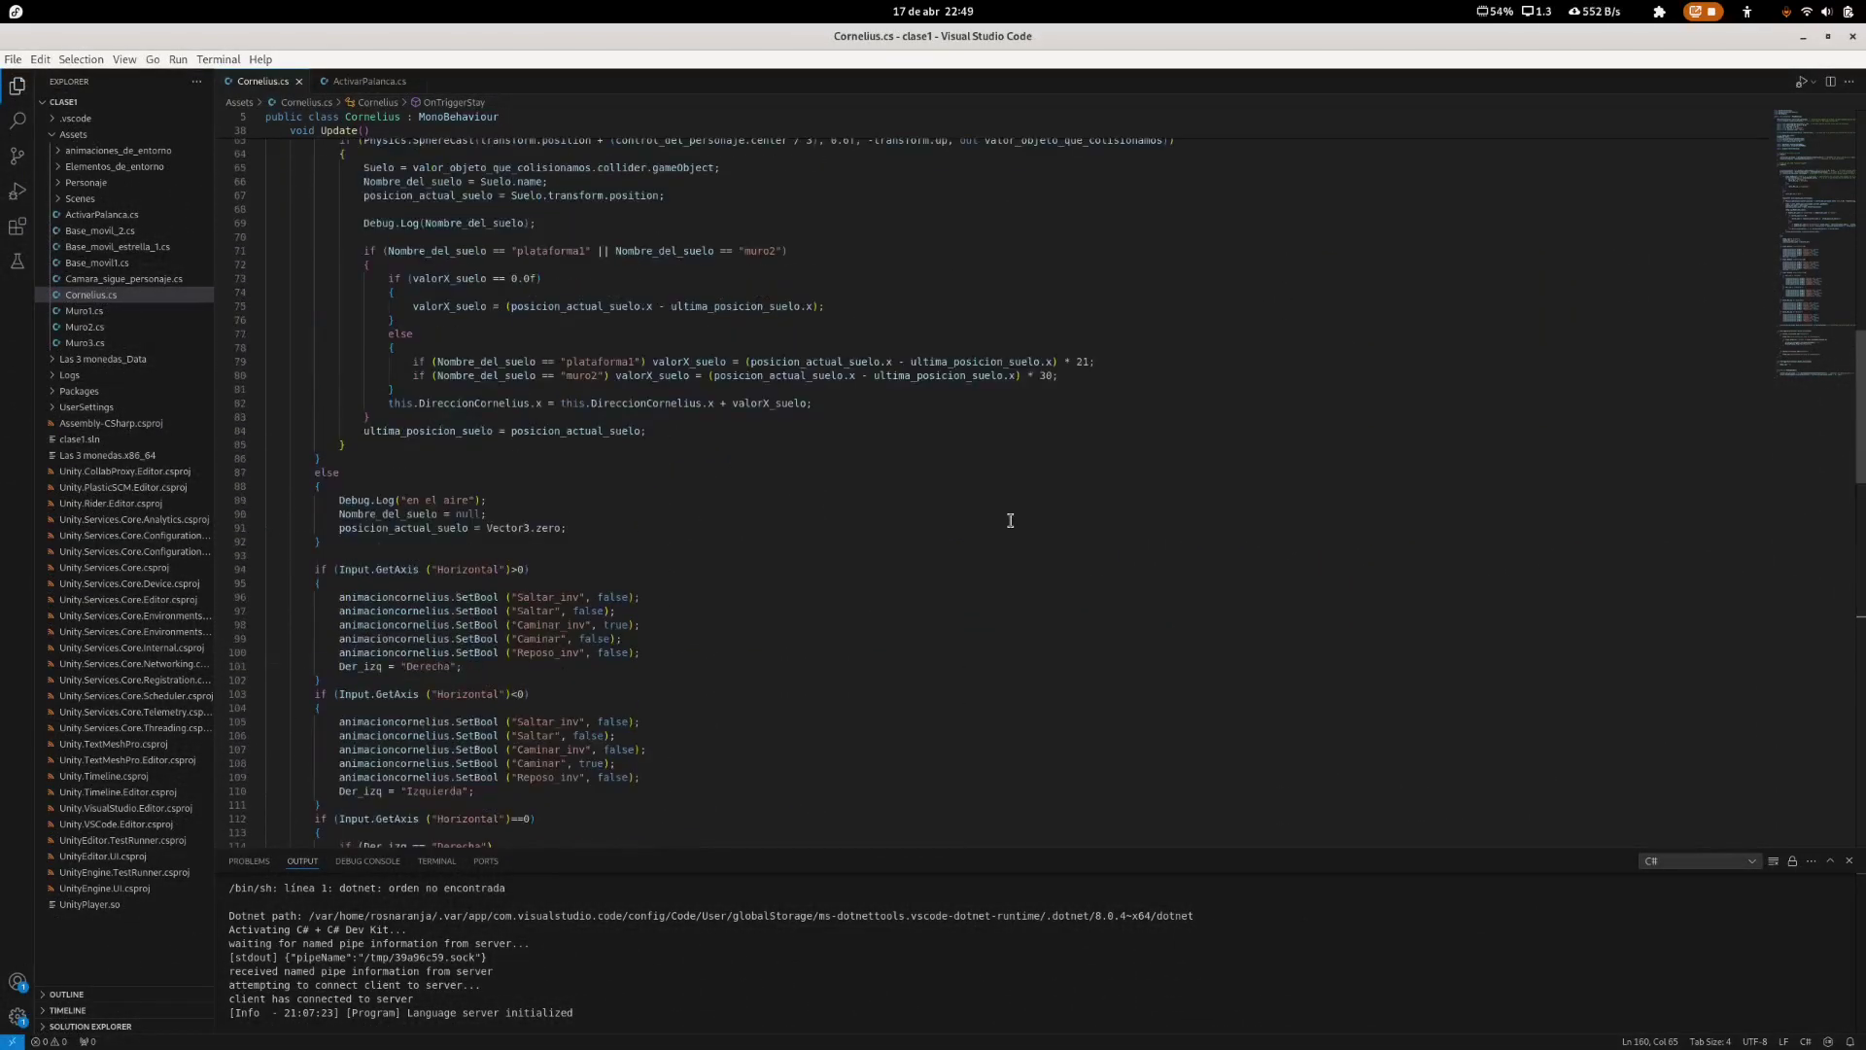
{"action": "scroll", "coordinate": [1010, 520], "scroll_direction": "up", "scroll_amount": 4}
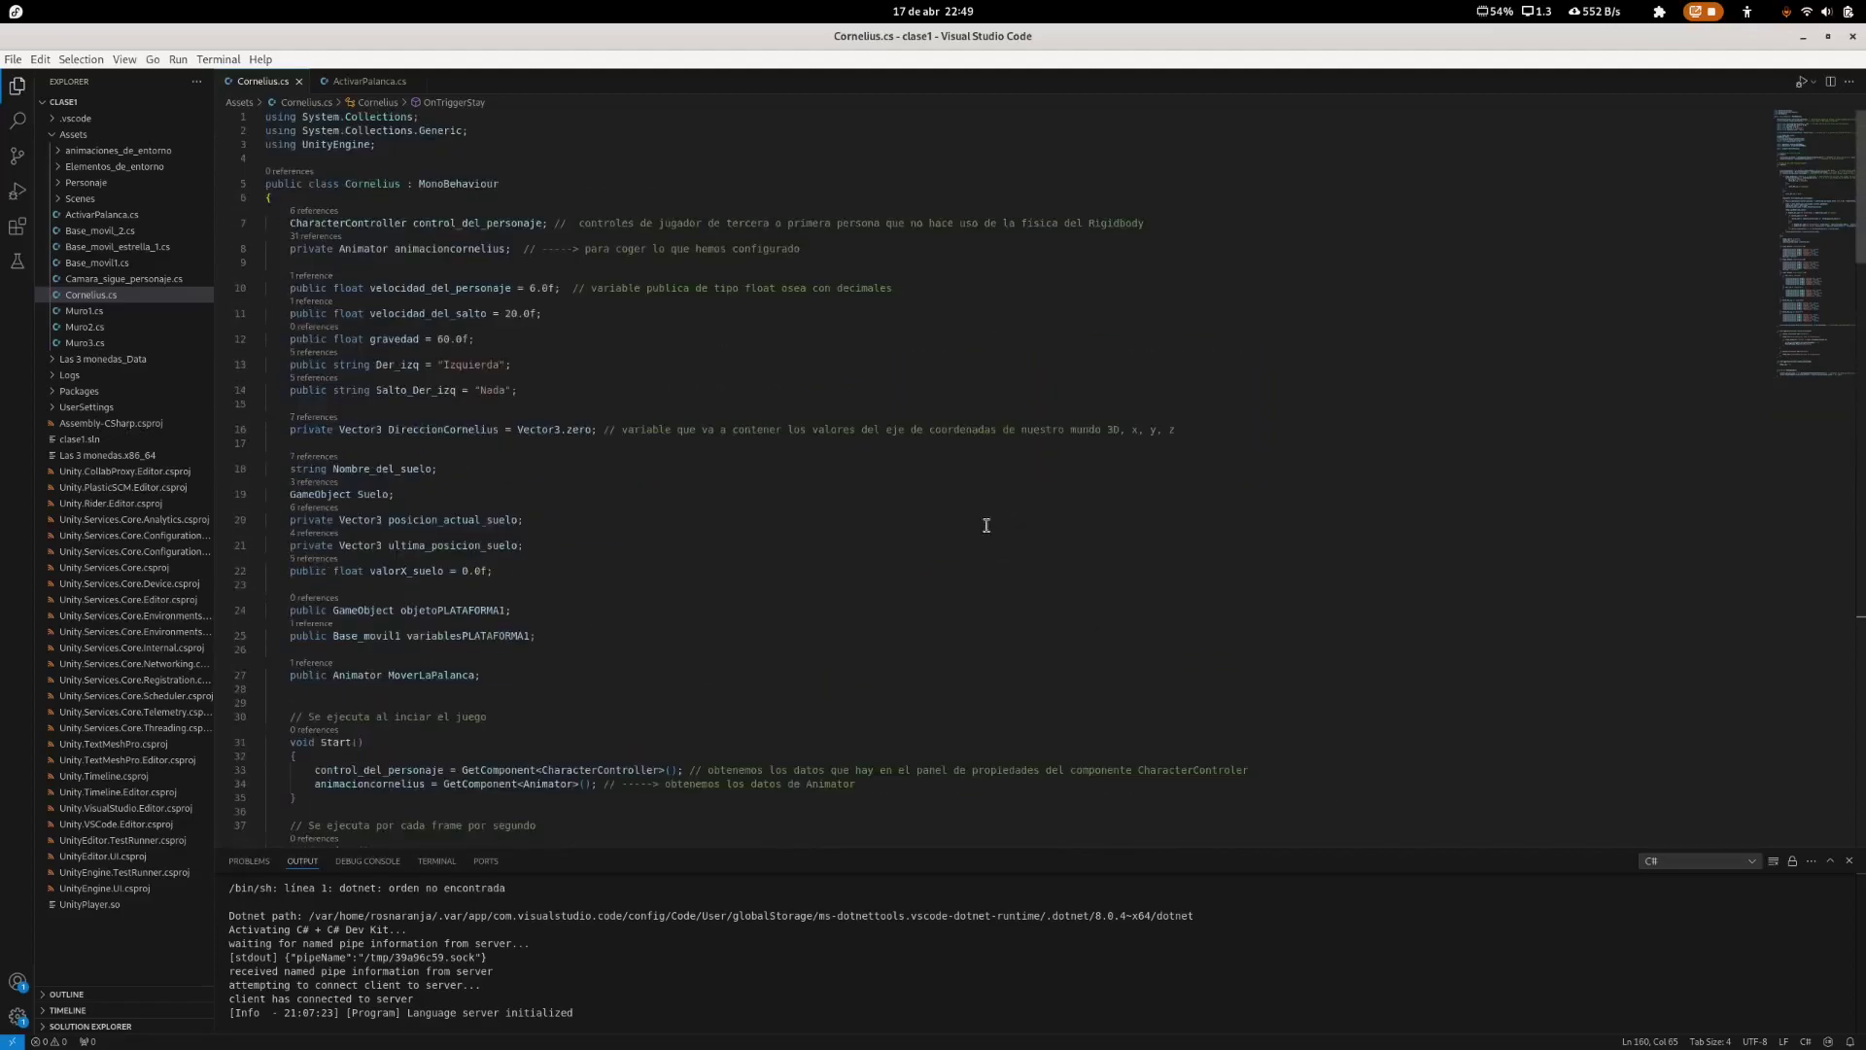
{"action": "scroll", "coordinate": [977, 528], "scroll_direction": "down", "scroll_amount": 2}
{"action": "scroll", "coordinate": [449, 340], "scroll_direction": "up", "scroll_amount": 3}
{"action": "scroll", "coordinate": [438, 481], "scroll_direction": "down", "scroll_amount": 2}
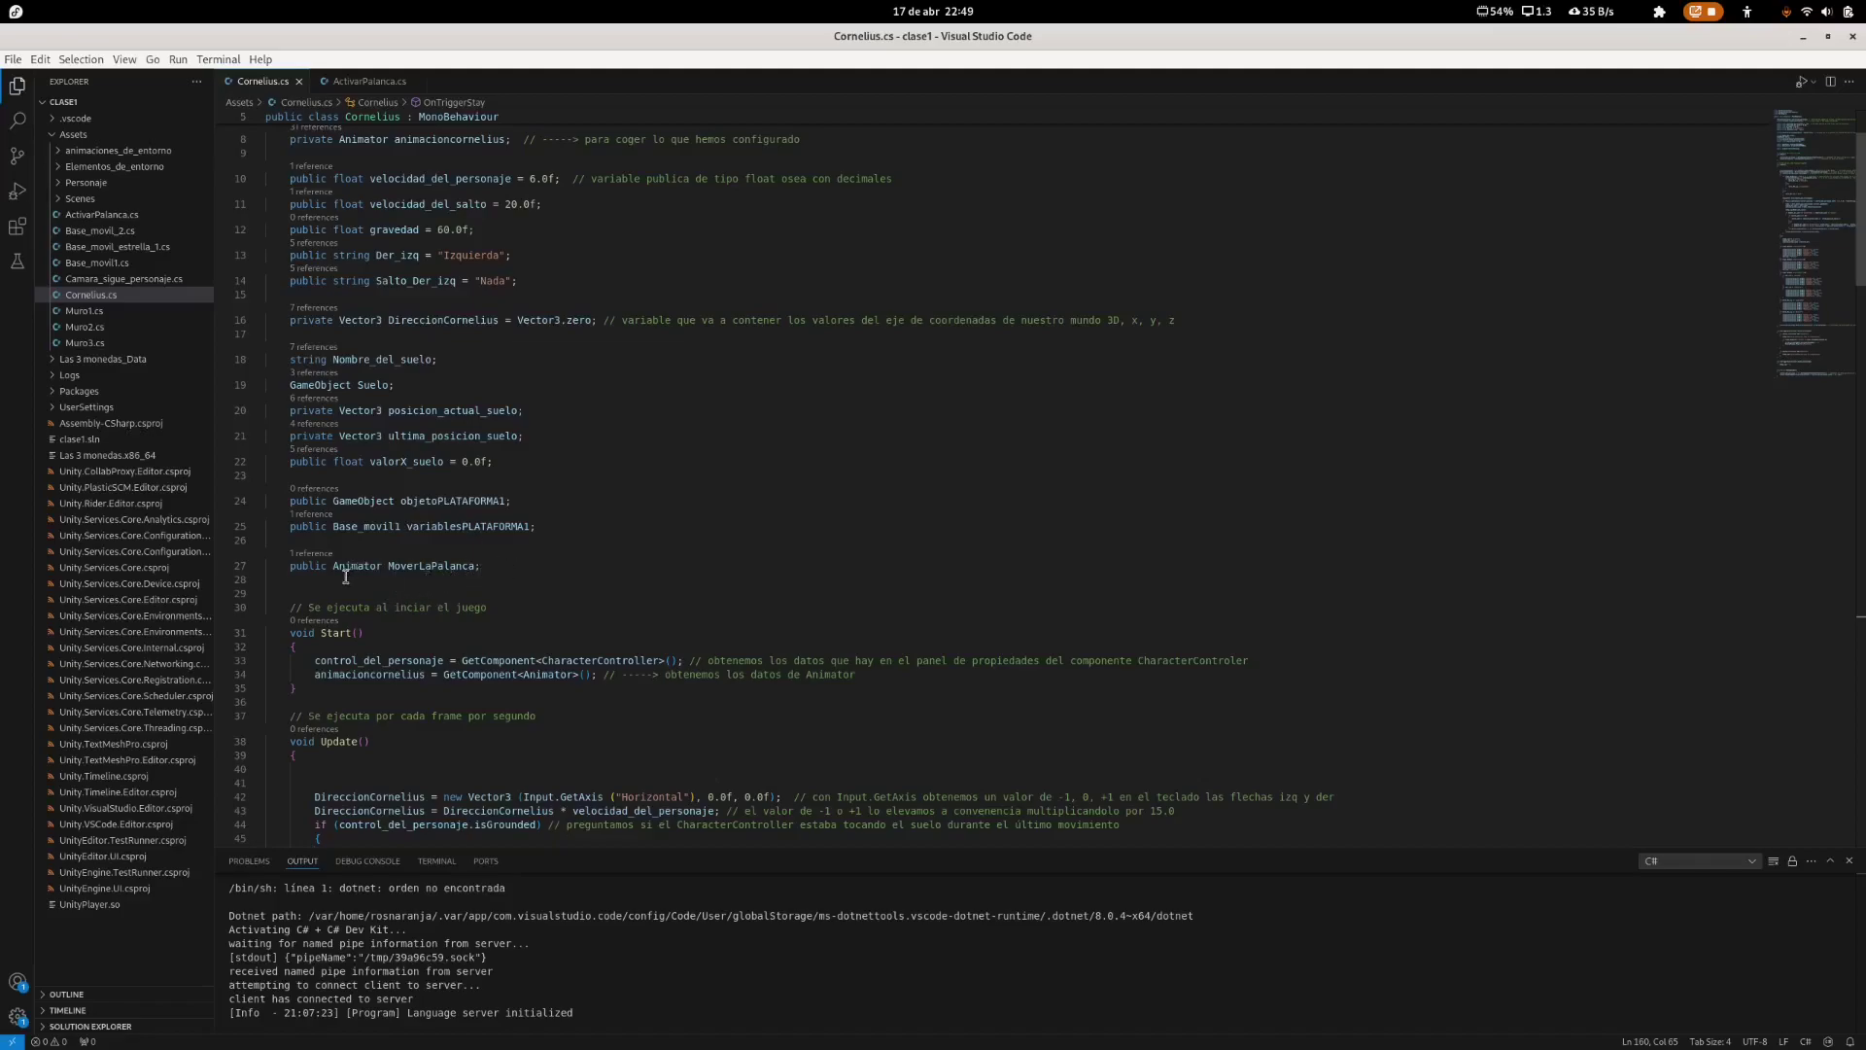
{"action": "left_click_drag", "start_coordinate": [340, 566], "coordinate": [382, 566]}
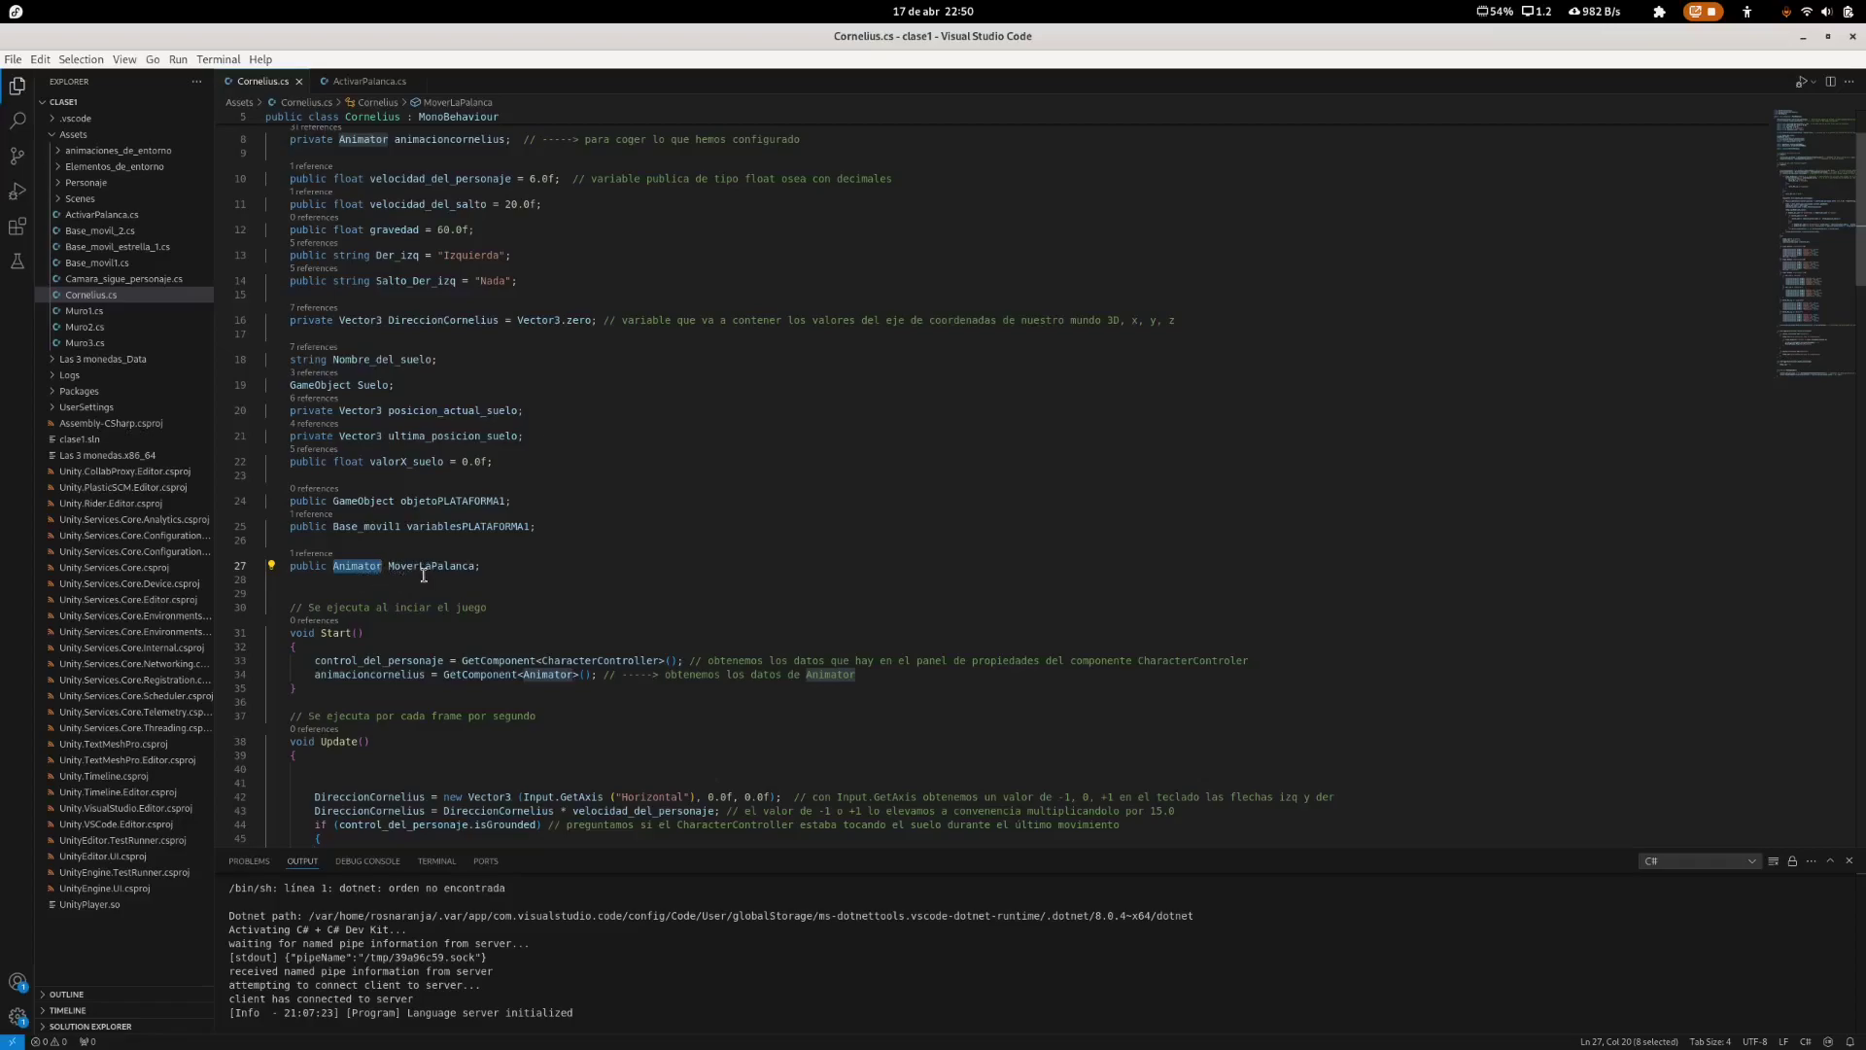
{"action": "left_click", "coordinate": [476, 567]}
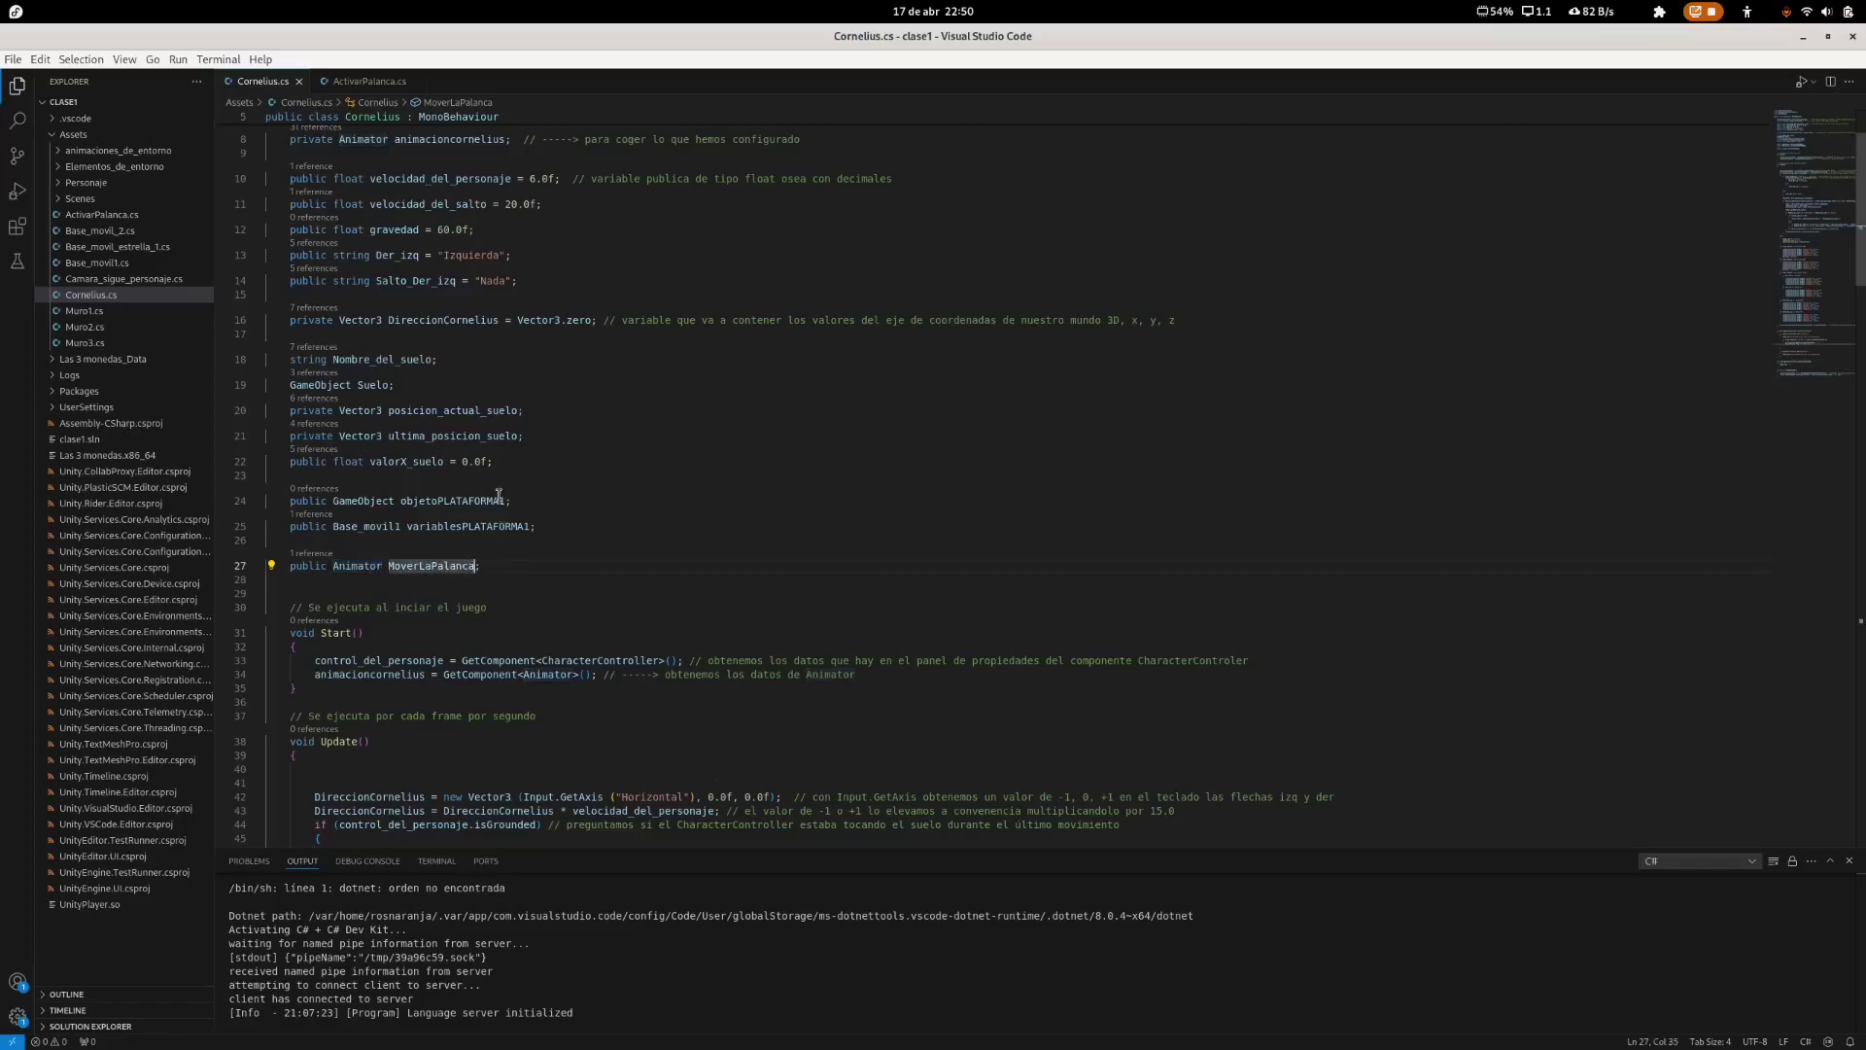
{"action": "left_click", "coordinate": [378, 140]}
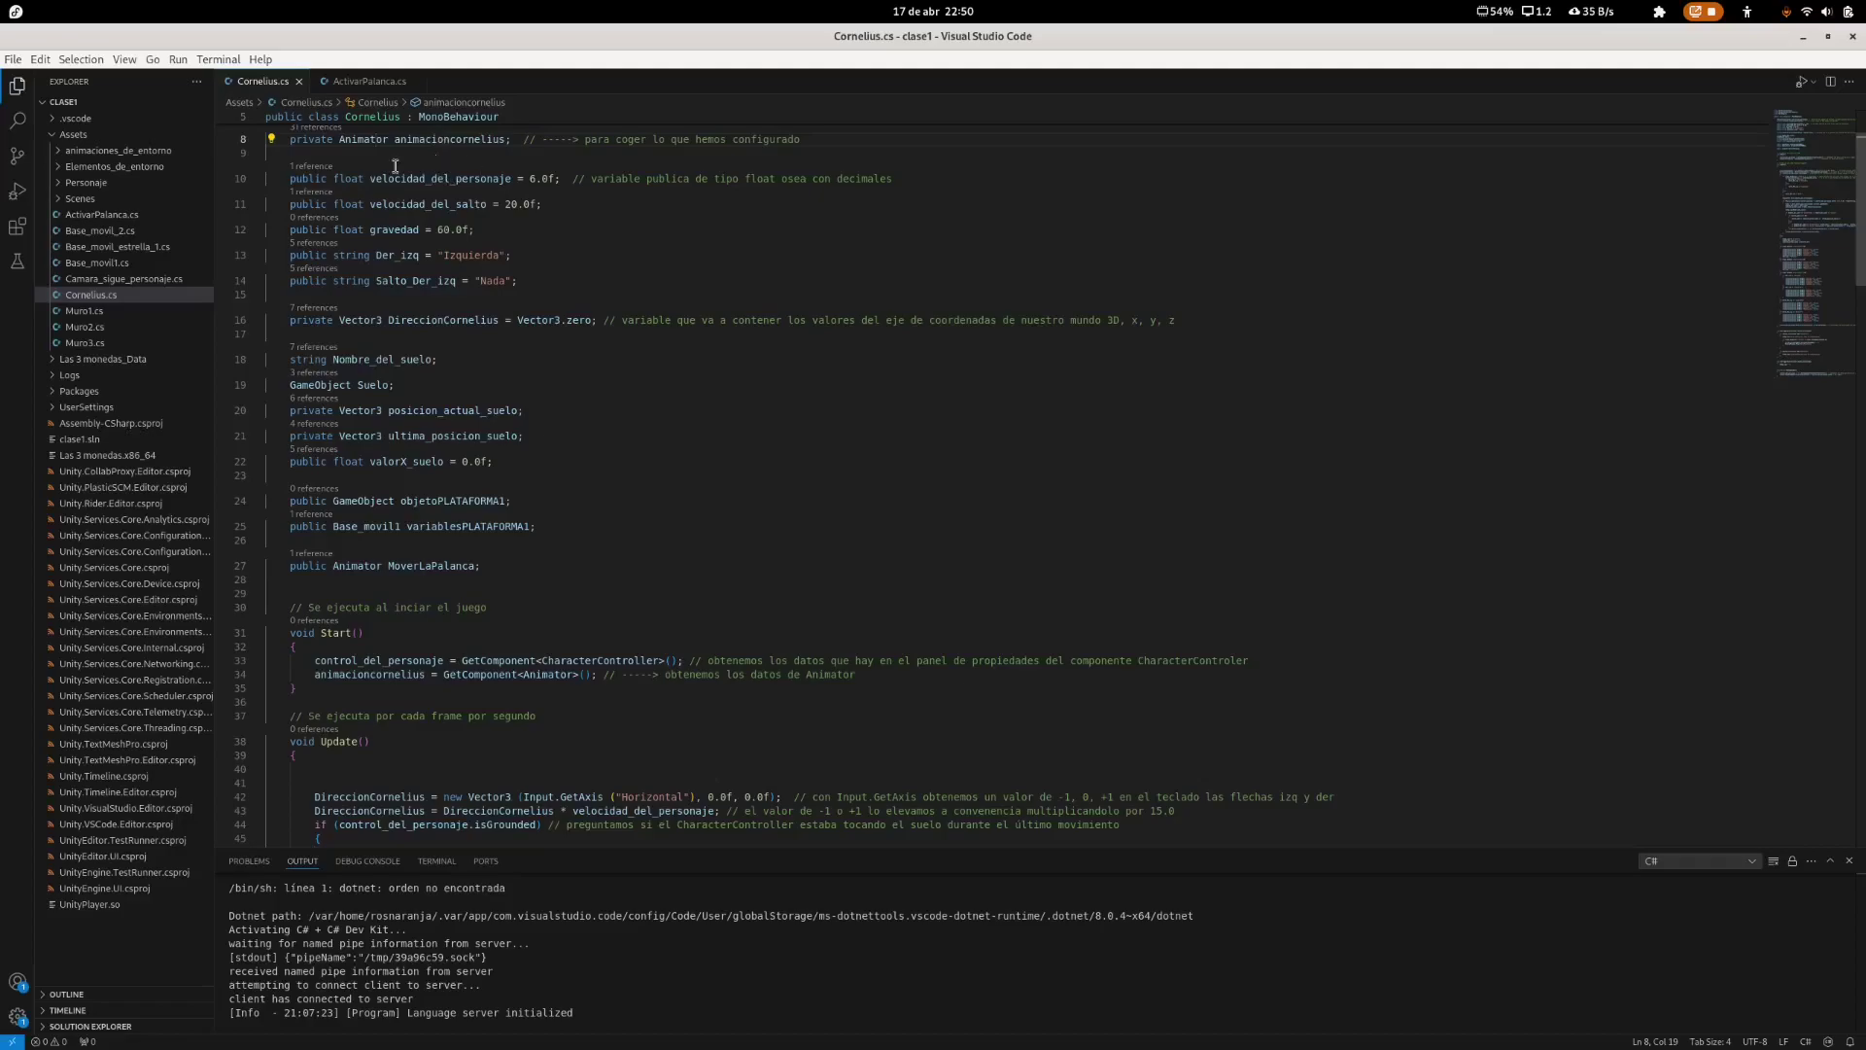
{"action": "scroll", "coordinate": [378, 166], "scroll_direction": "up", "scroll_amount": 2}
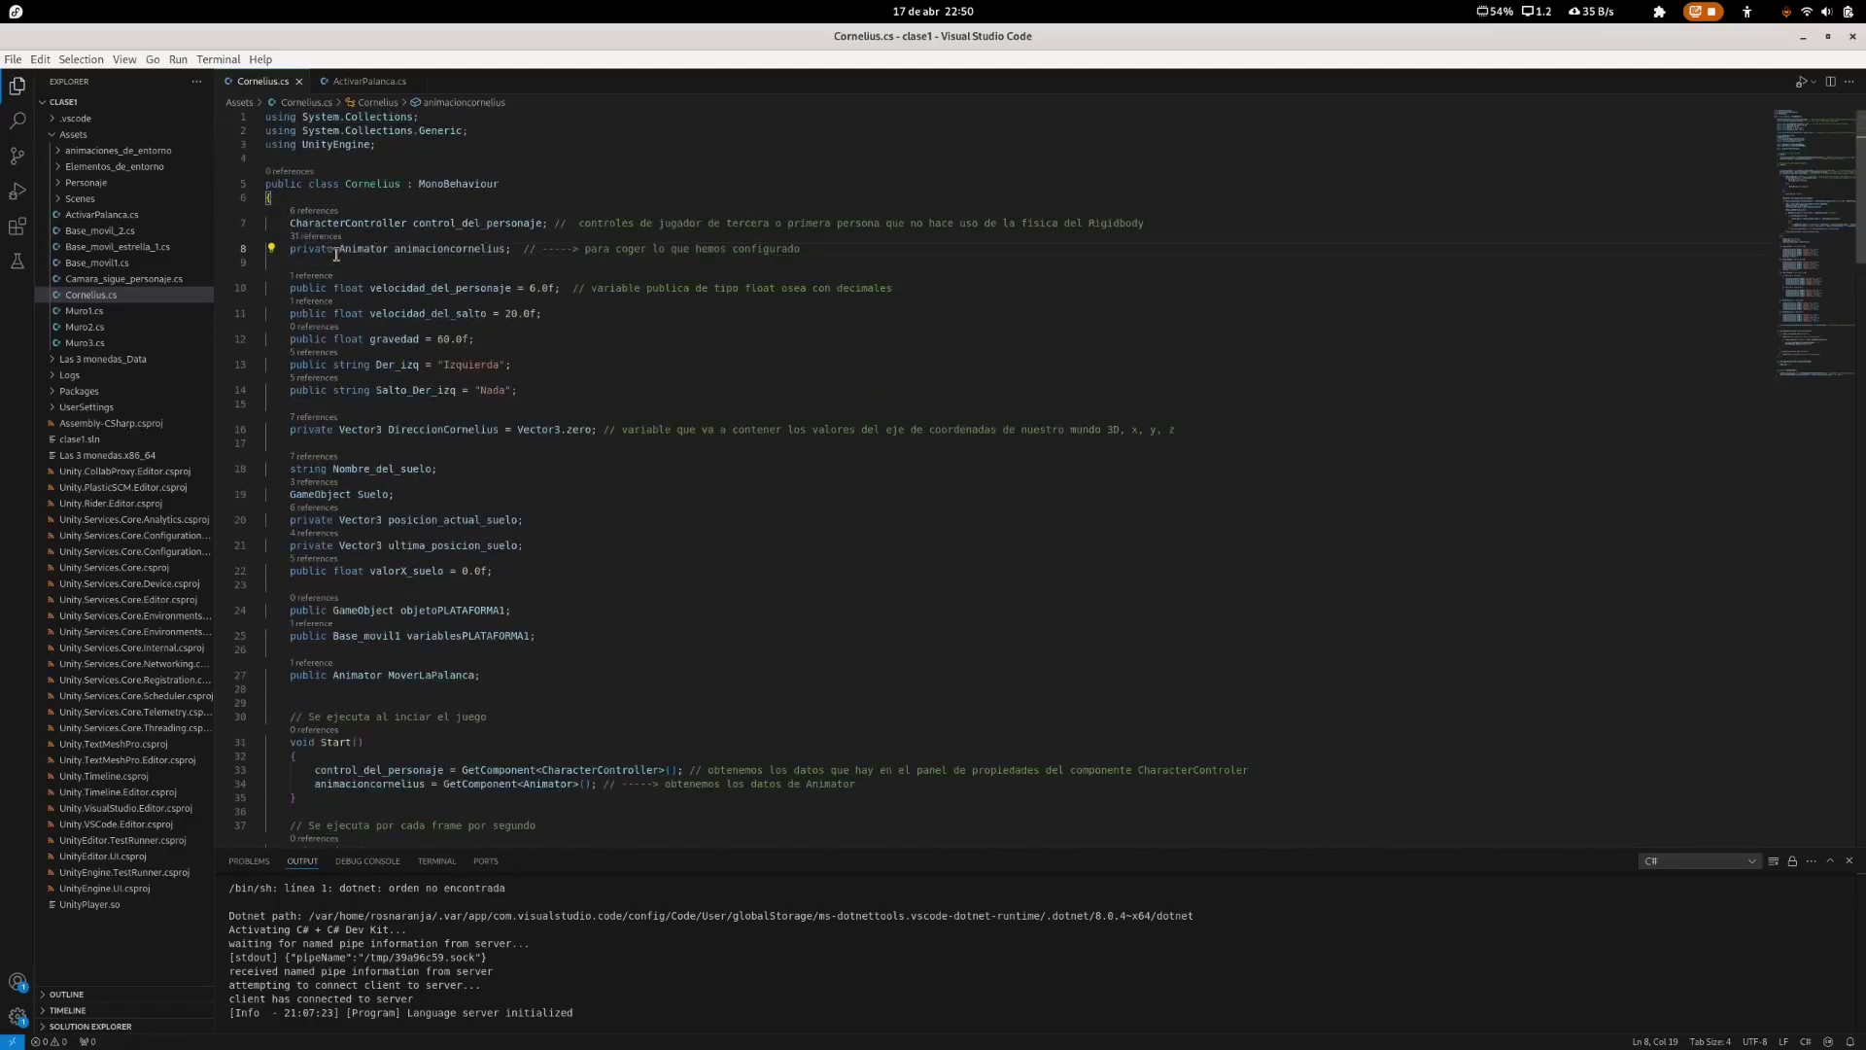
{"action": "scroll", "coordinate": [488, 331], "scroll_direction": "down", "scroll_amount": 1}
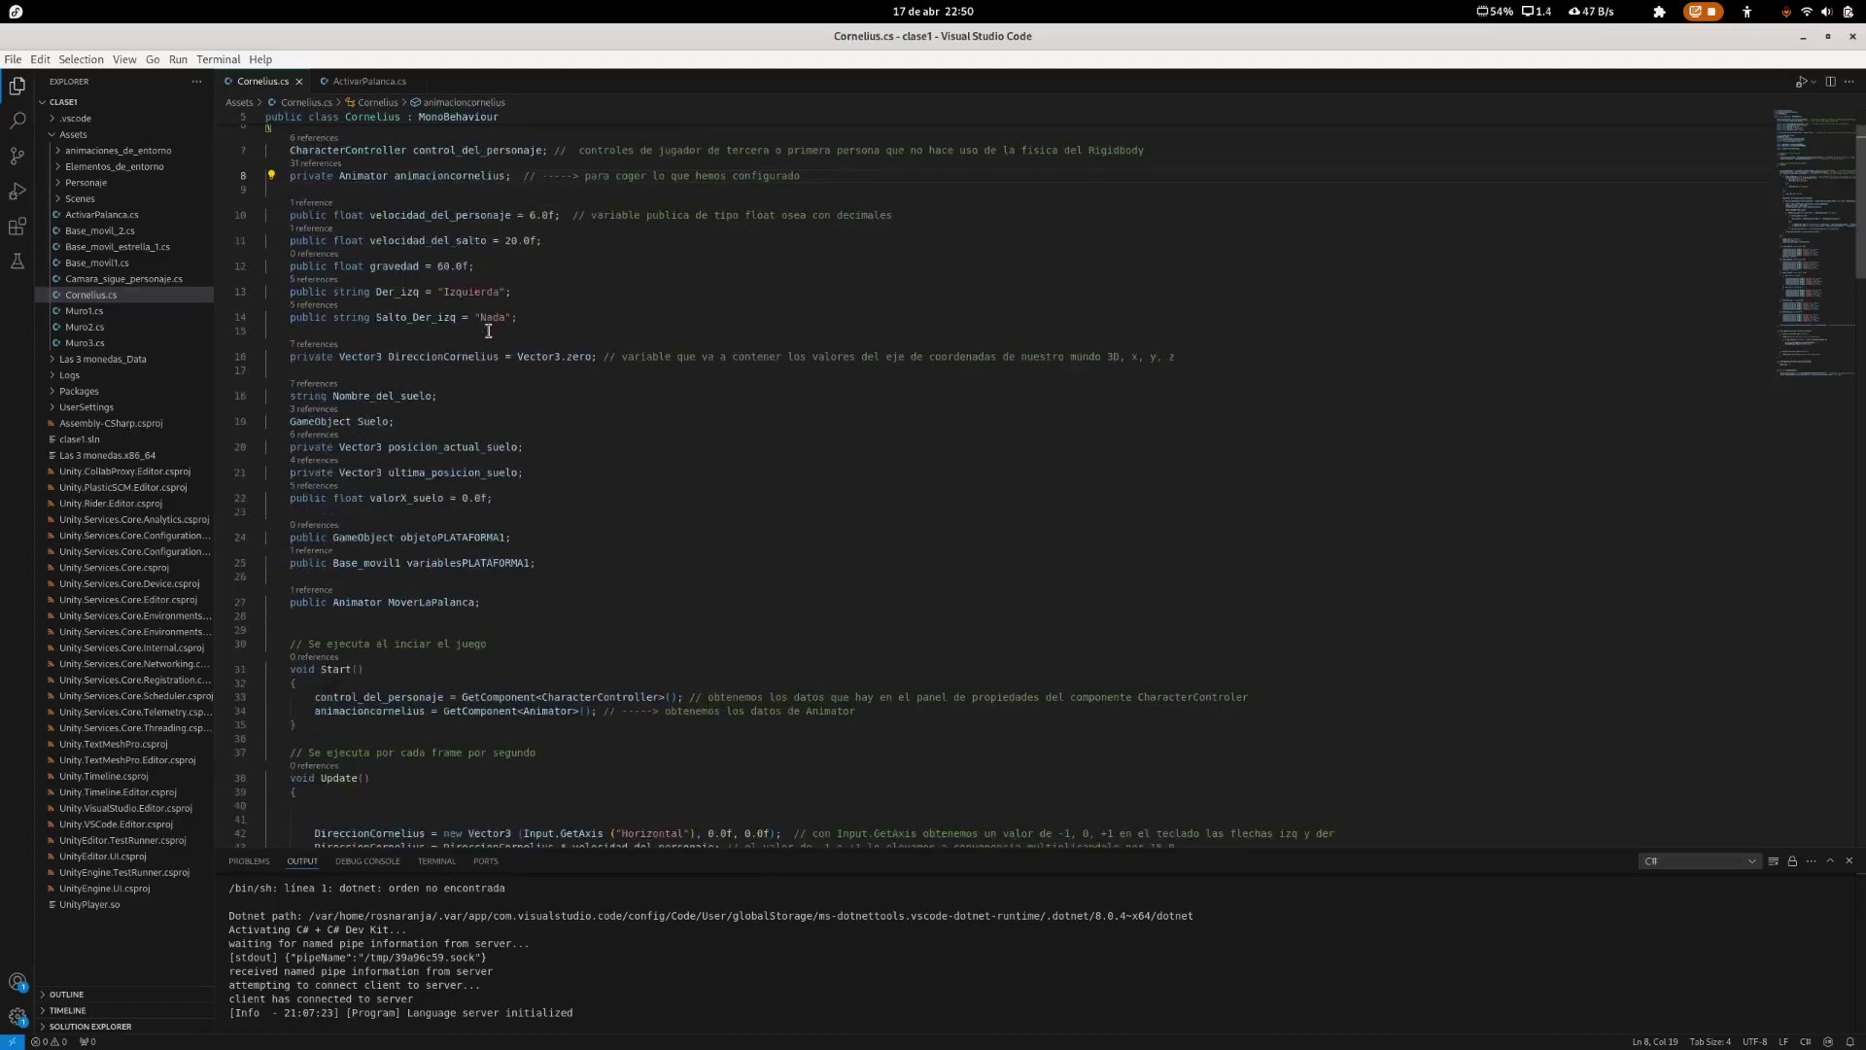
{"action": "scroll", "coordinate": [515, 311], "scroll_direction": "down", "scroll_amount": 1}
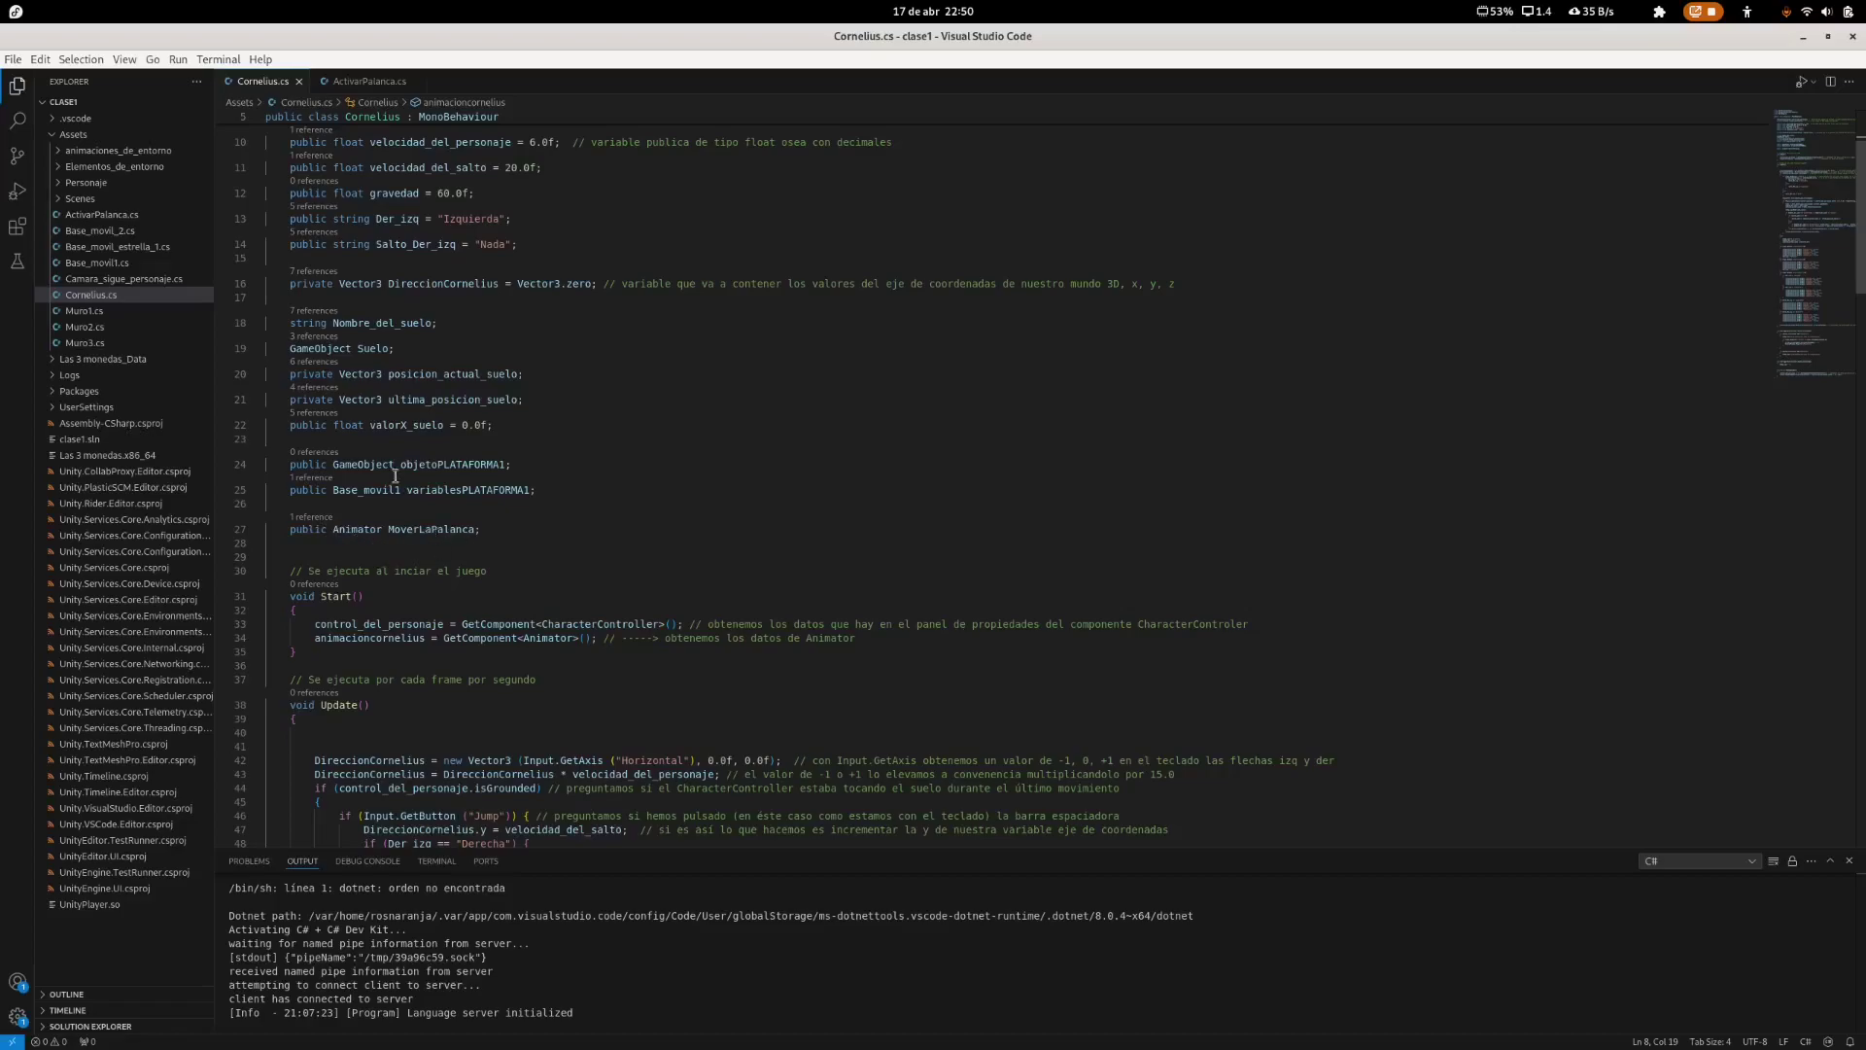
{"action": "scroll", "coordinate": [398, 478], "scroll_direction": "down", "scroll_amount": 3}
{"action": "scroll", "coordinate": [410, 484], "scroll_direction": "down", "scroll_amount": 15}
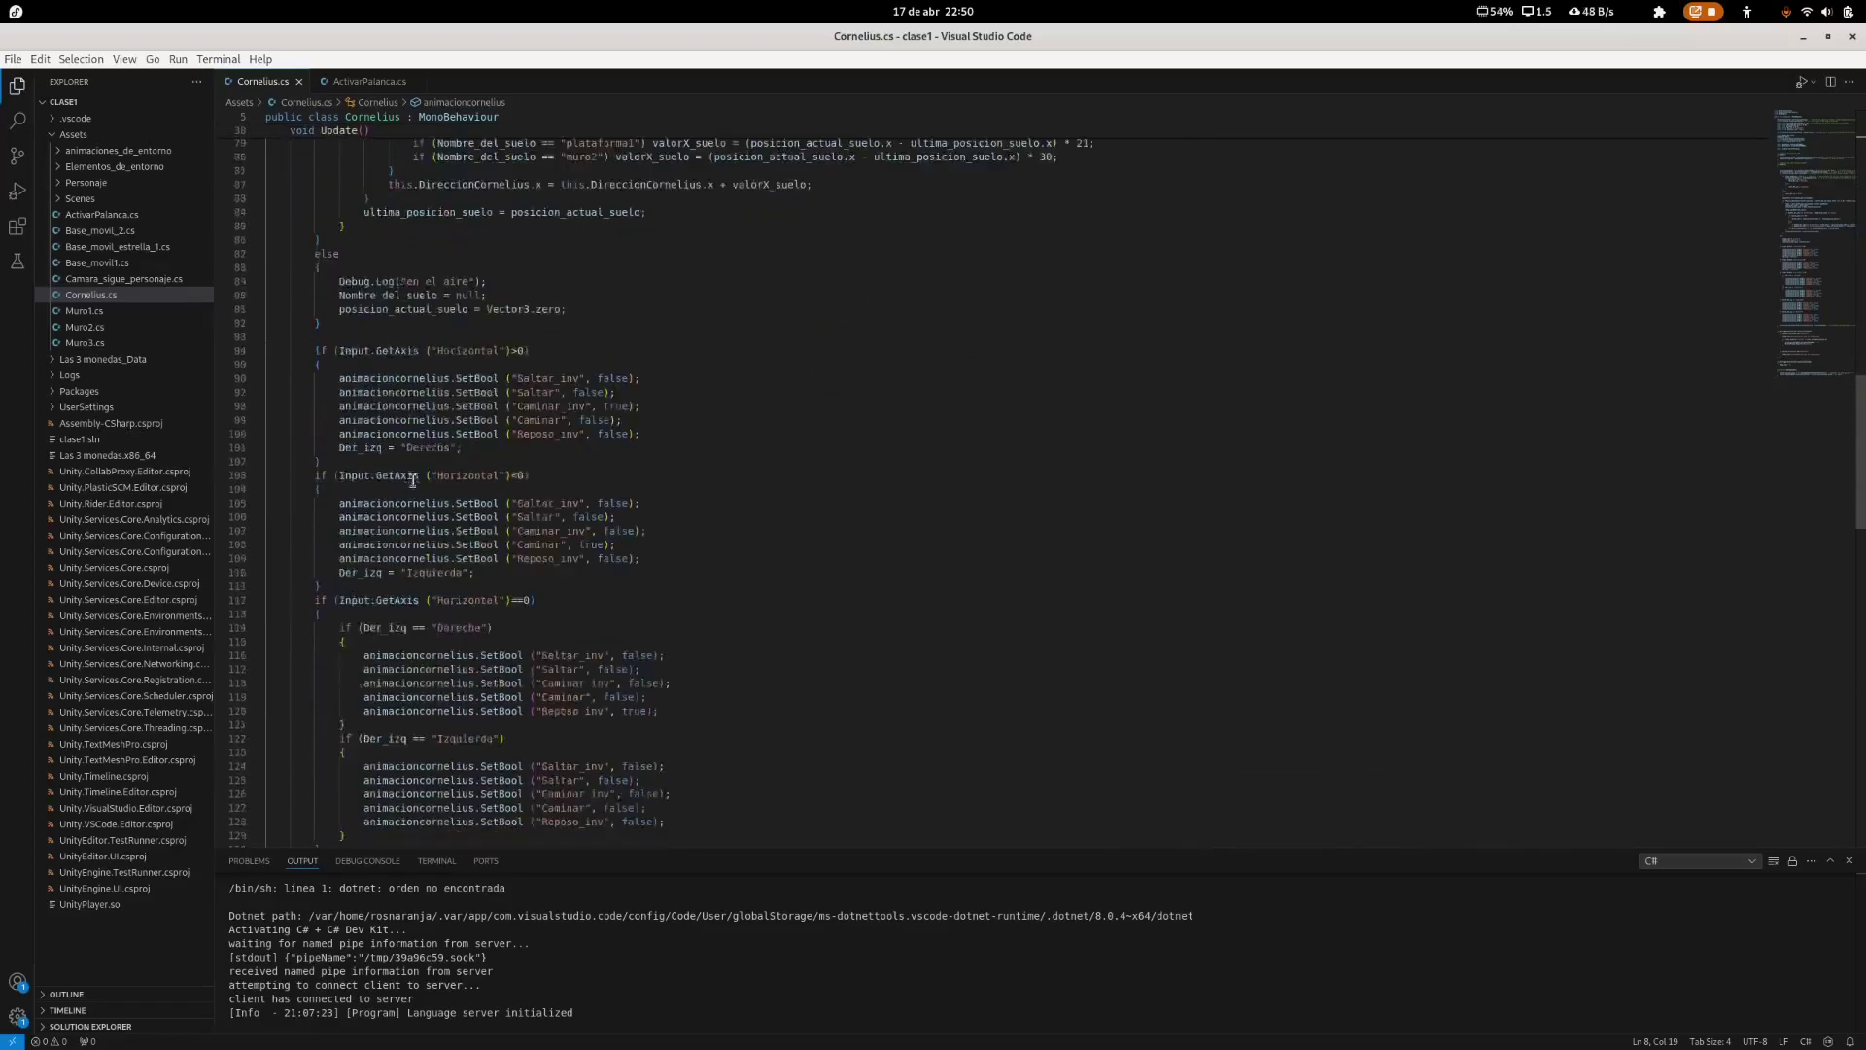
{"action": "scroll", "coordinate": [413, 478], "scroll_direction": "down", "scroll_amount": 6}
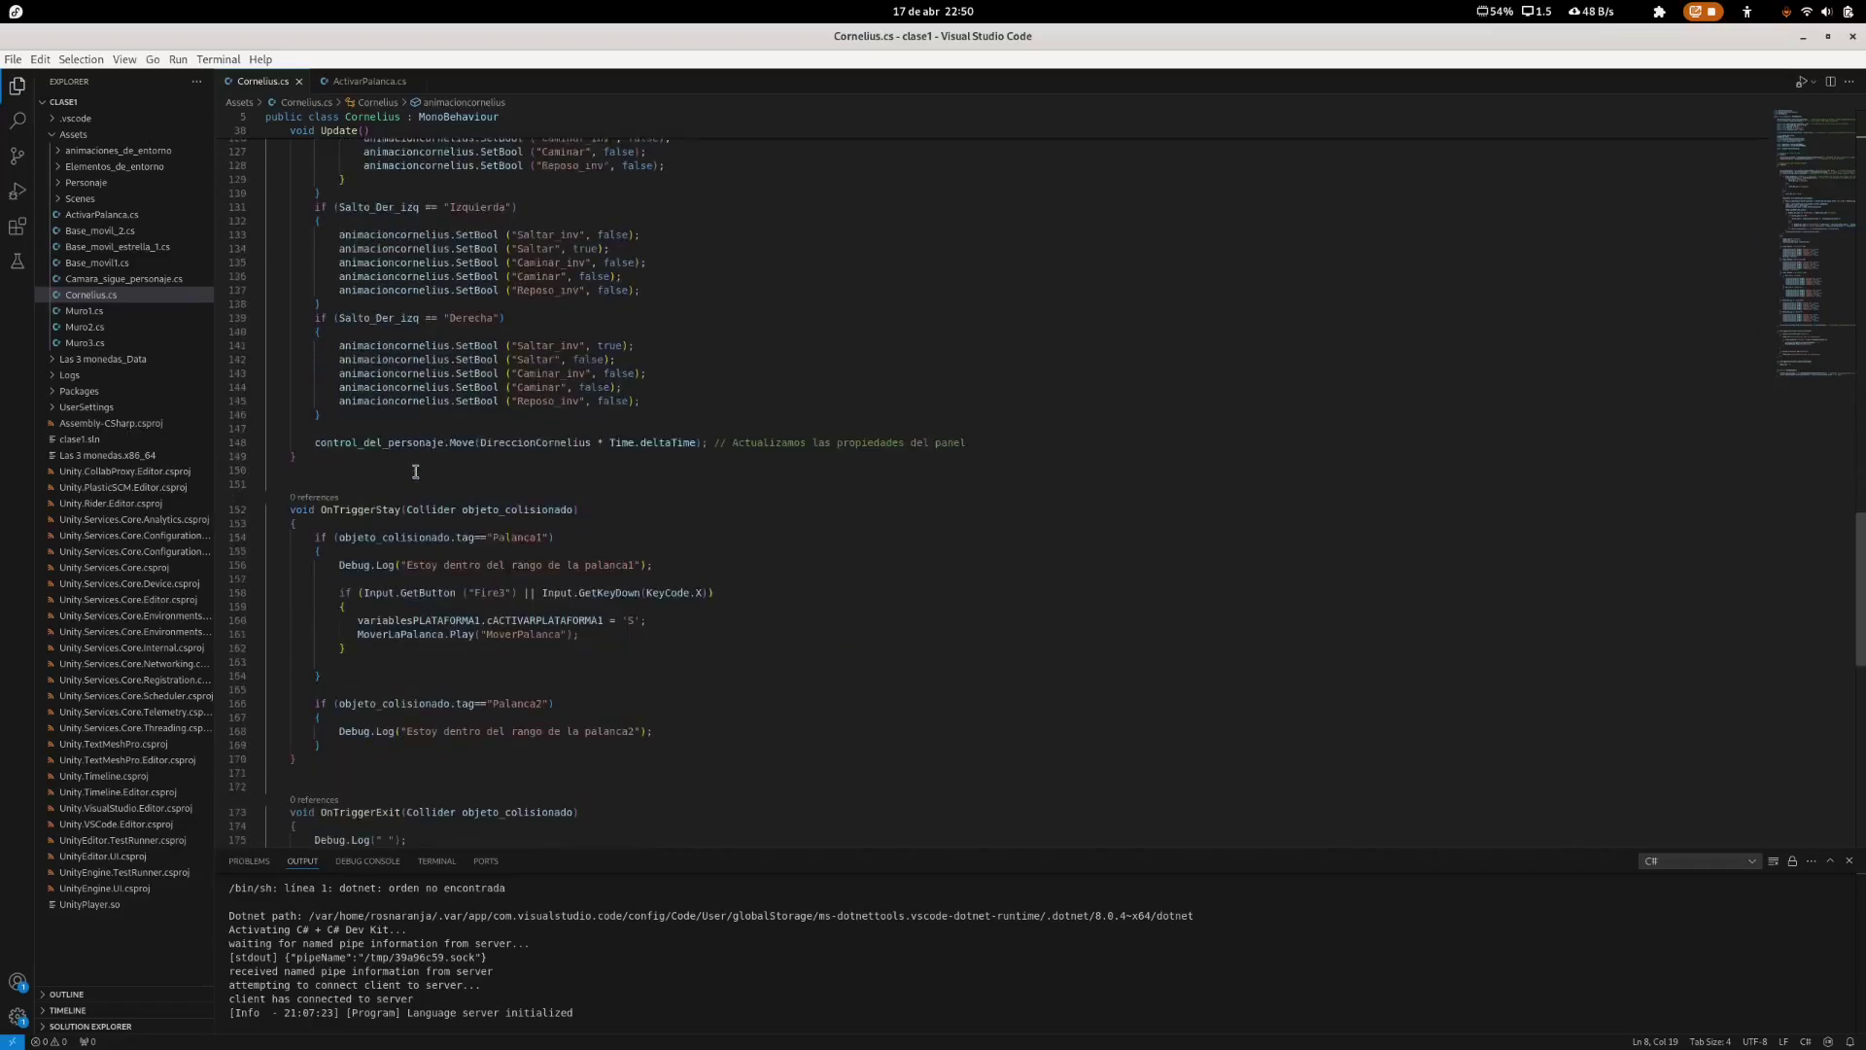
{"action": "scroll", "coordinate": [425, 450], "scroll_direction": "down", "scroll_amount": 1}
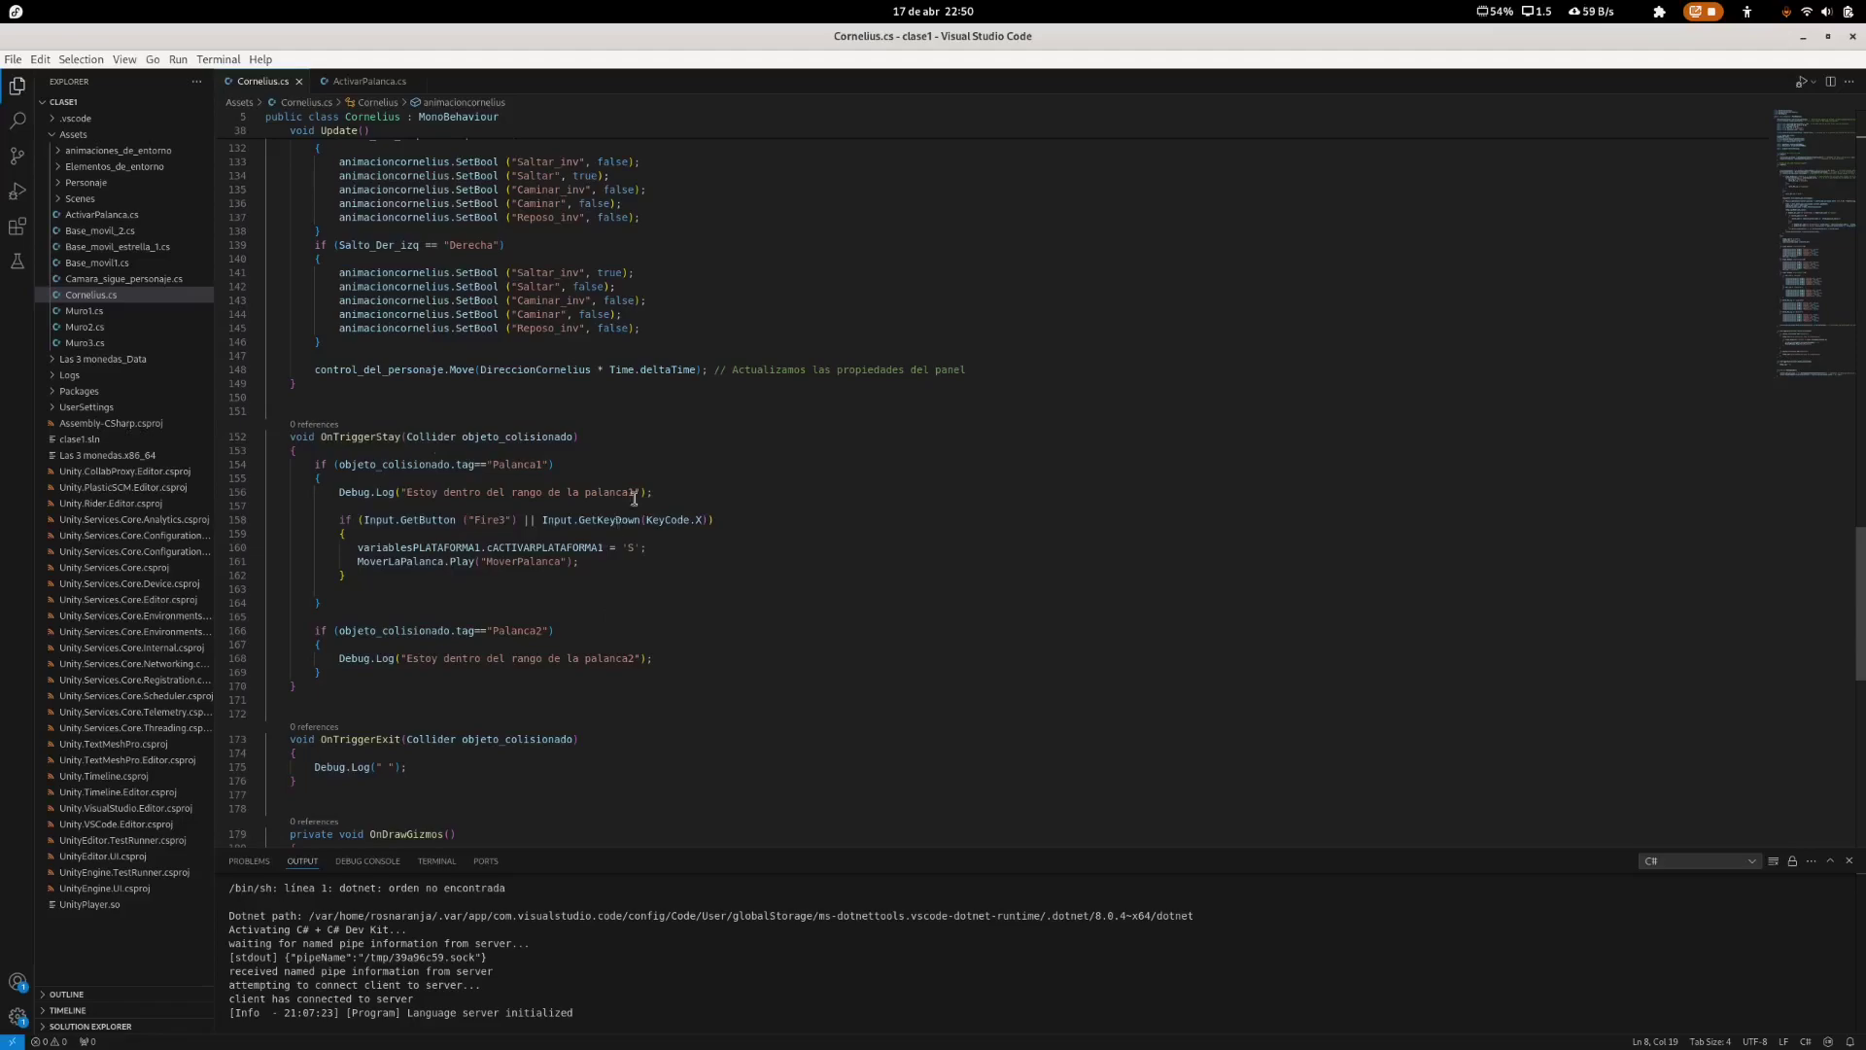
{"action": "scroll", "coordinate": [671, 501], "scroll_direction": "down", "scroll_amount": 1}
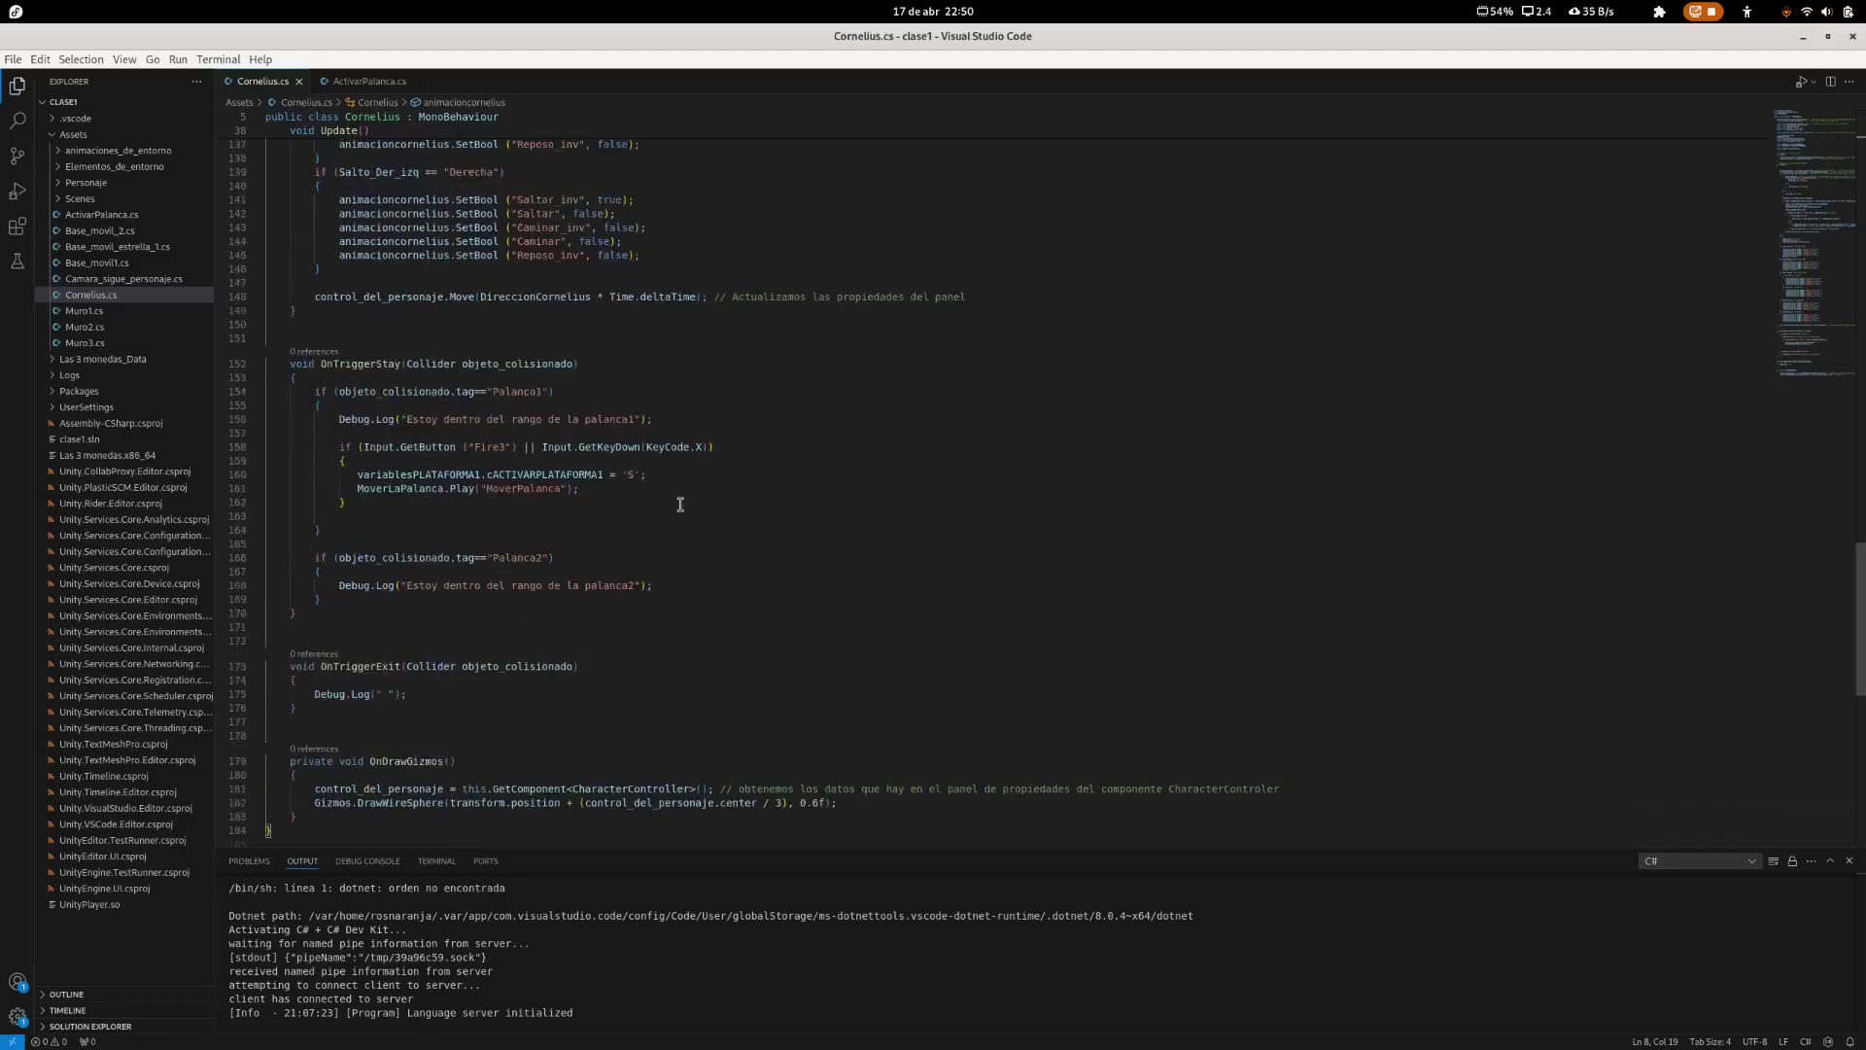
{"action": "scroll", "coordinate": [690, 502], "scroll_direction": "up", "scroll_amount": 1}
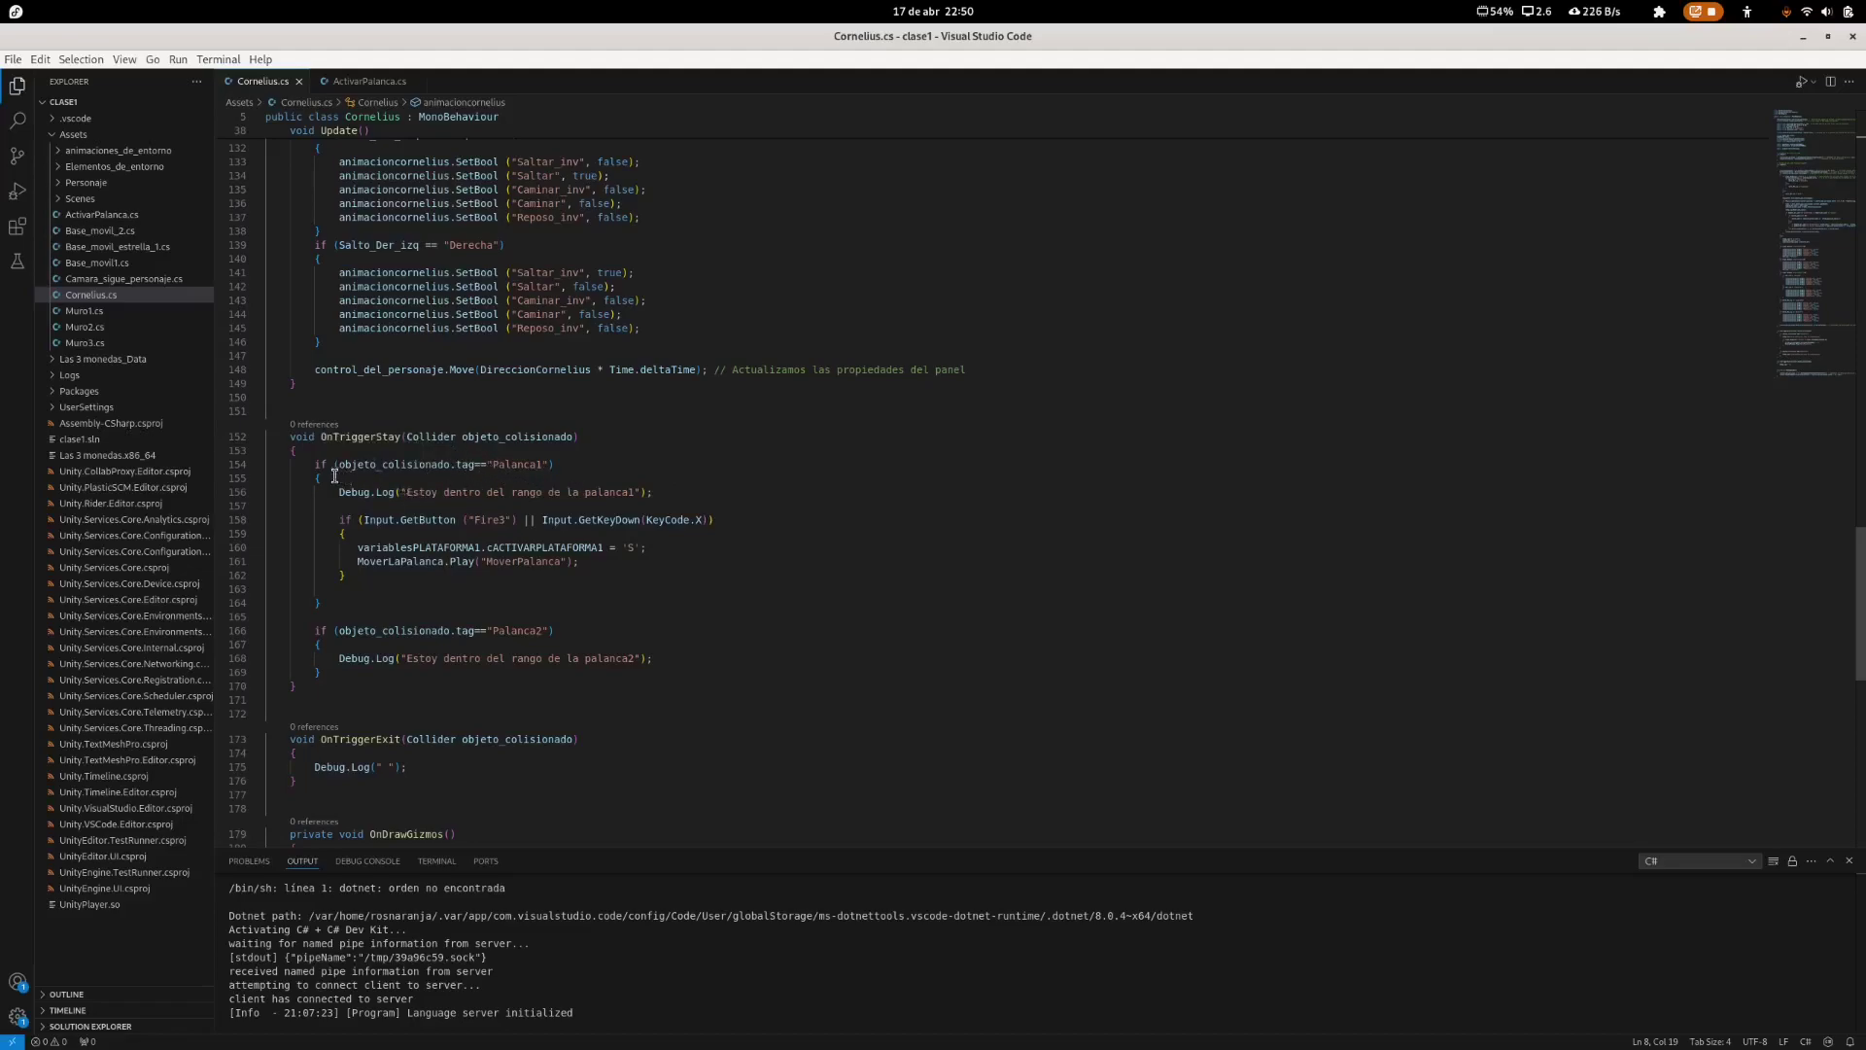
{"action": "left_click", "coordinate": [541, 464]}
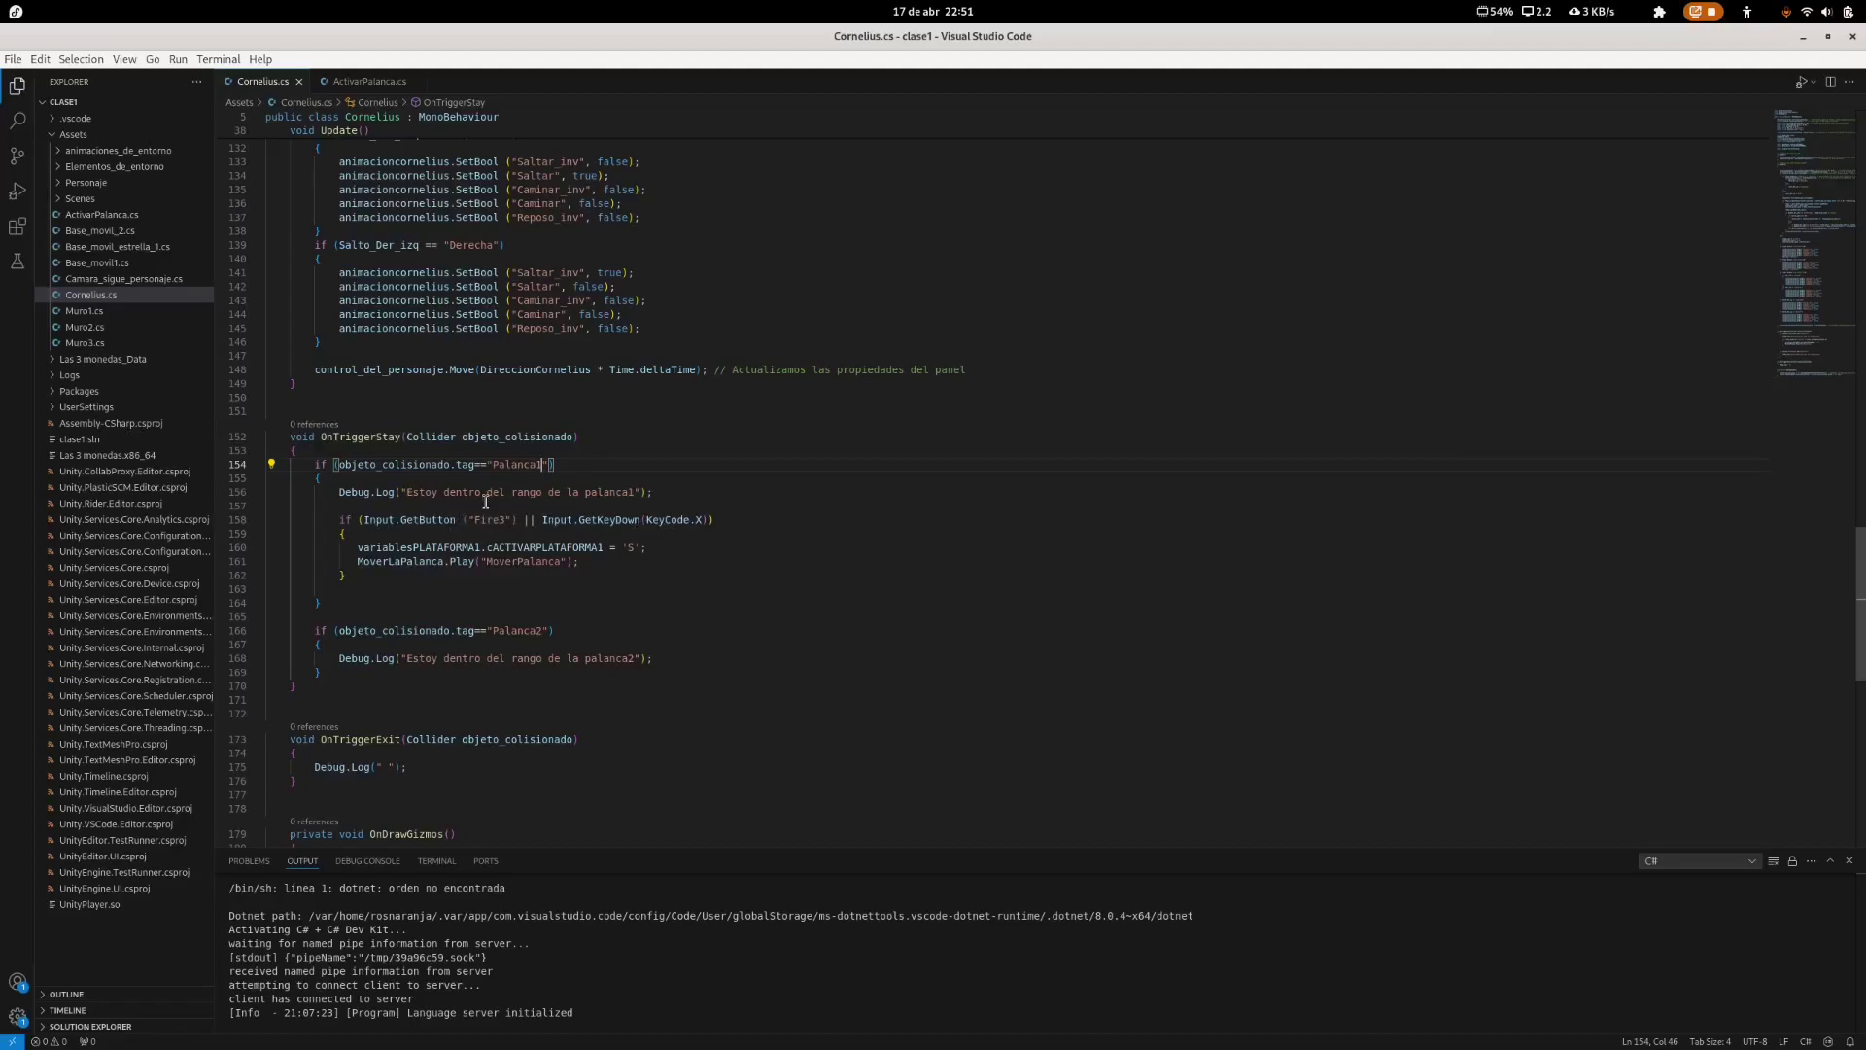
{"action": "left_click", "coordinate": [490, 547]}
{"action": "left_click_drag", "start_coordinate": [353, 549], "coordinate": [649, 555]}
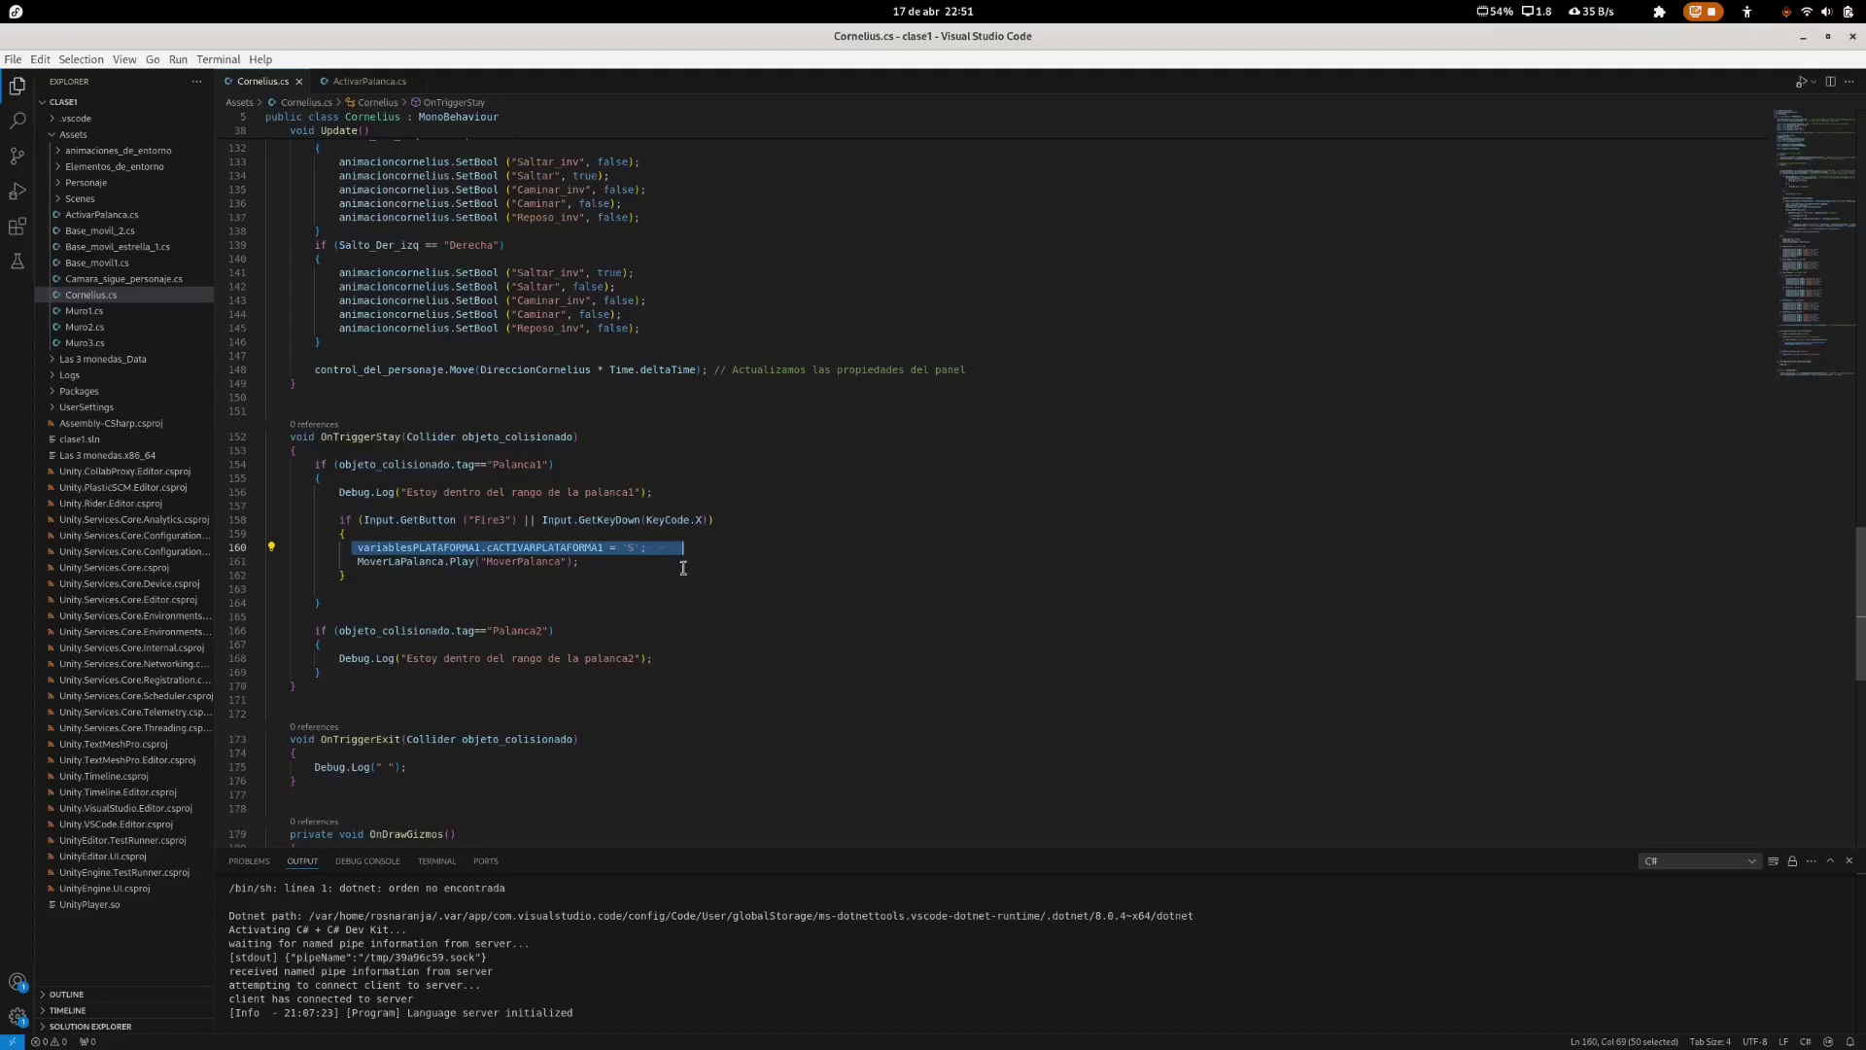
{"action": "left_click", "coordinate": [620, 558]}
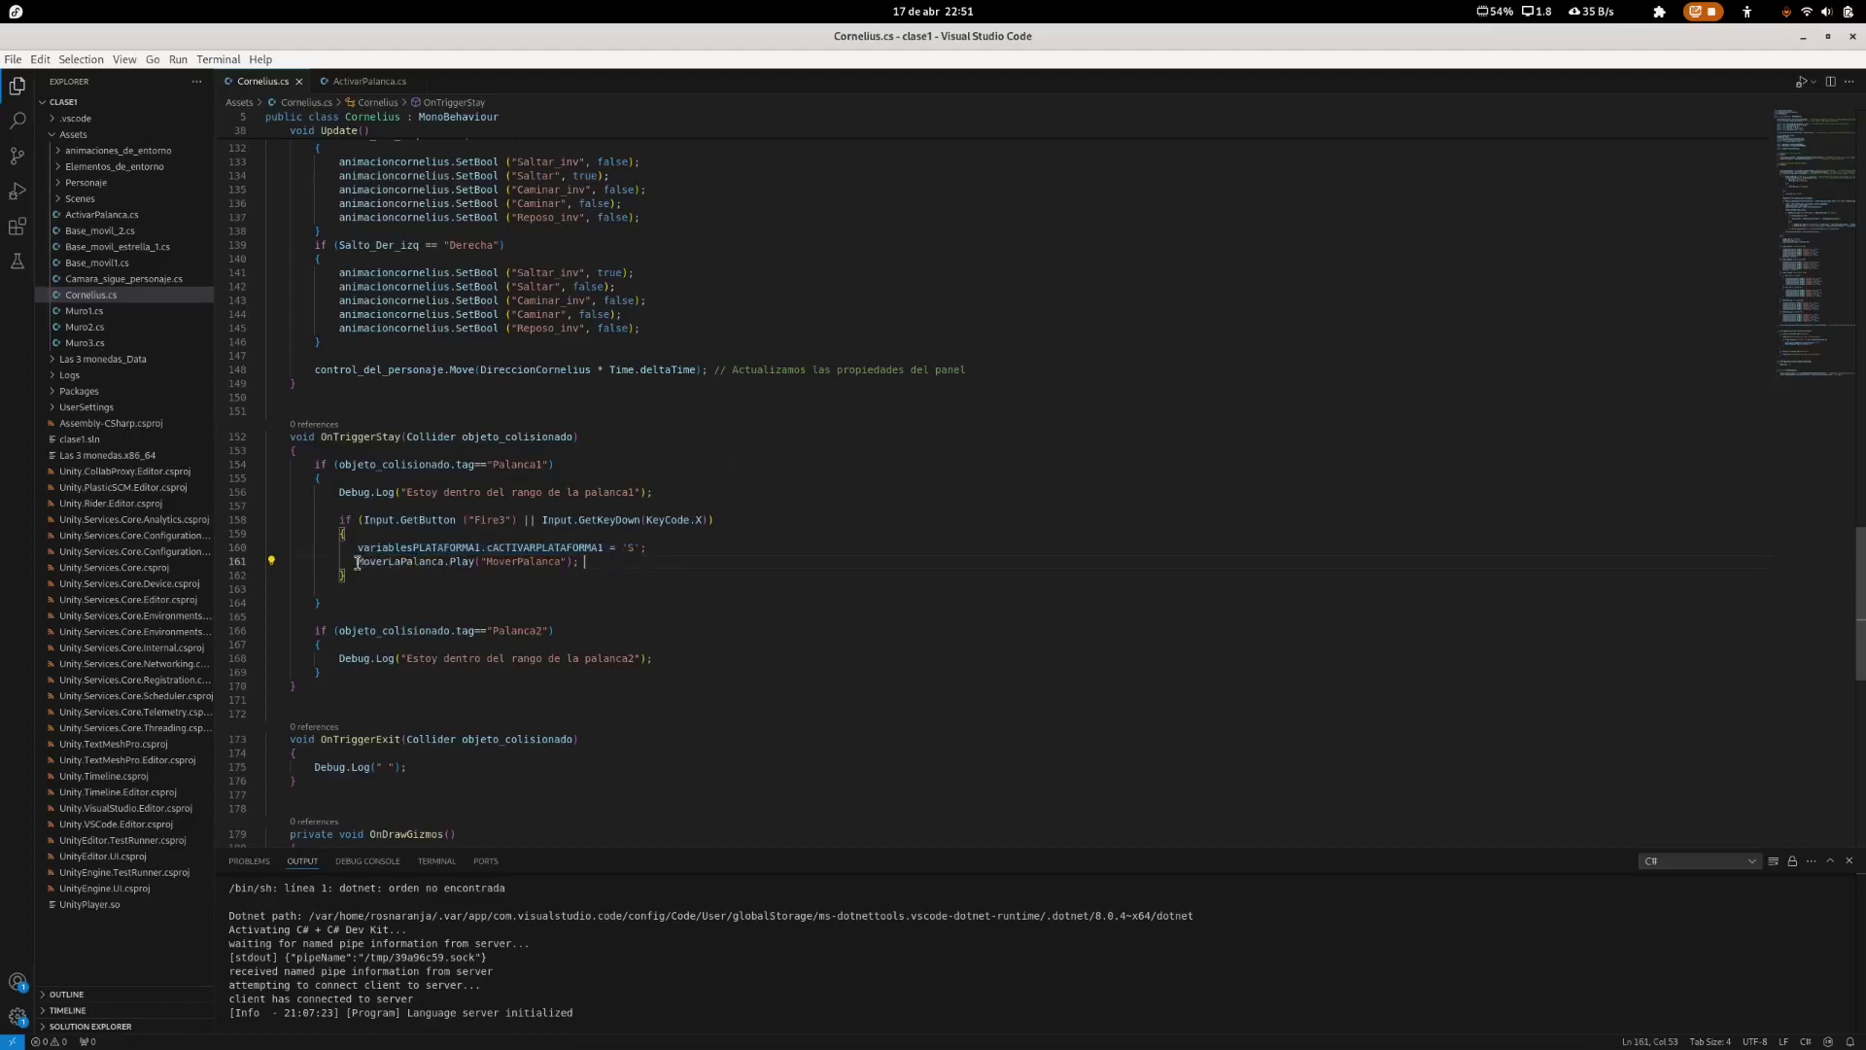
{"action": "left_click_drag", "start_coordinate": [352, 562], "coordinate": [438, 564]}
{"action": "left_click", "coordinate": [473, 563]}
{"action": "mouse_move", "coordinate": [710, 1045]}
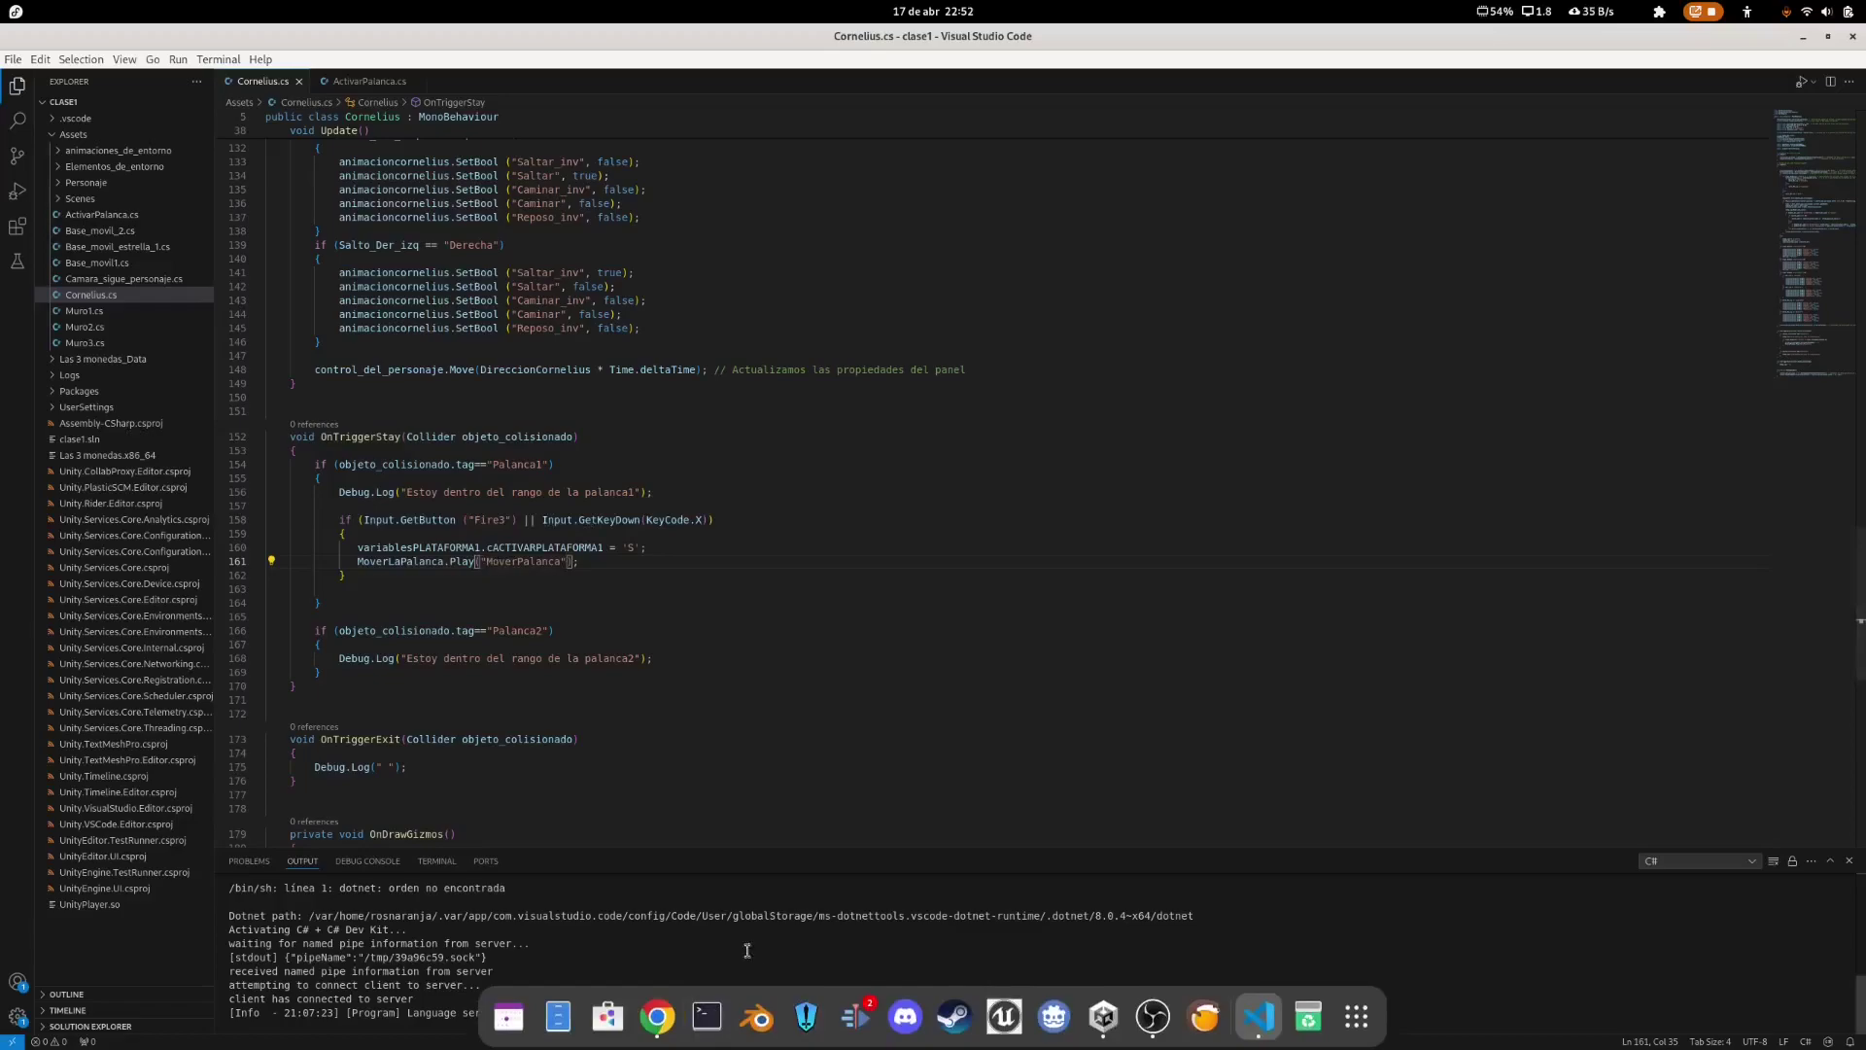
Step: Back in Unity, view the MoverPalanca clip timeline, then open the palanca1 controller graph
{"action": "left_click", "coordinate": [1111, 1034]}
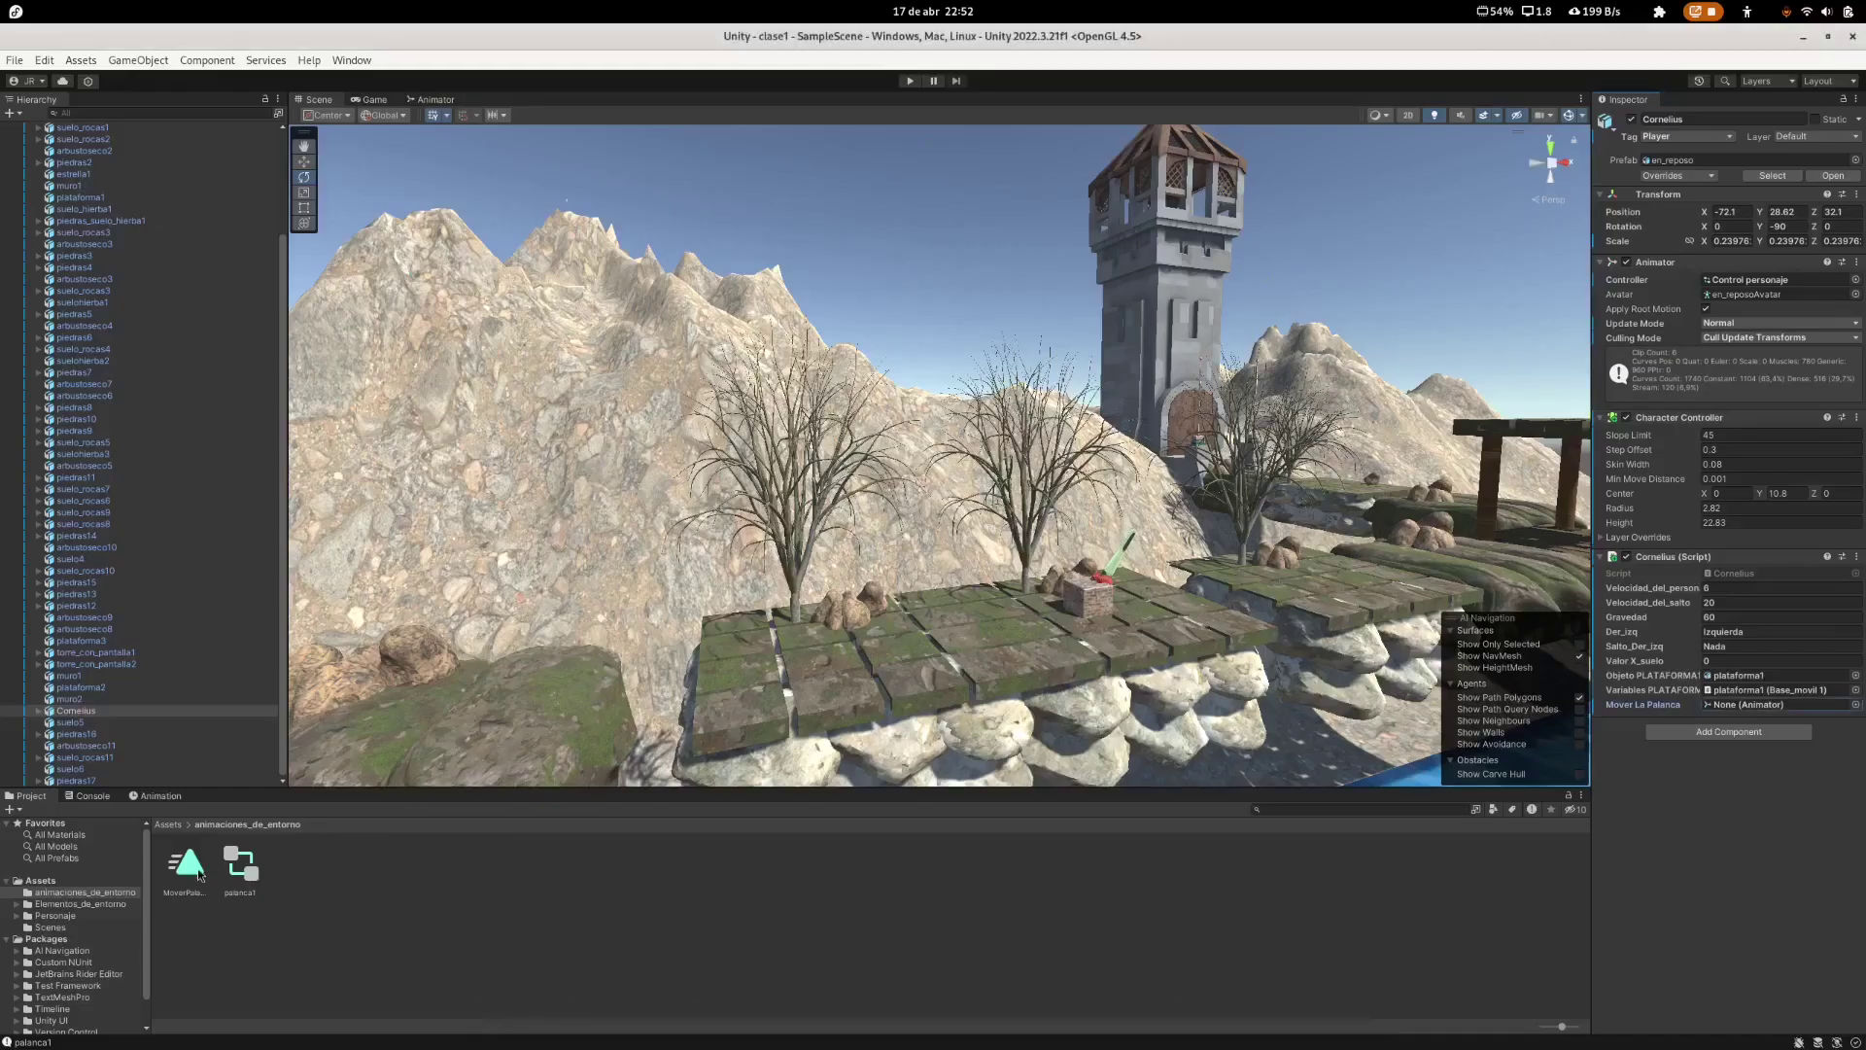
{"action": "left_click", "coordinate": [187, 876]}
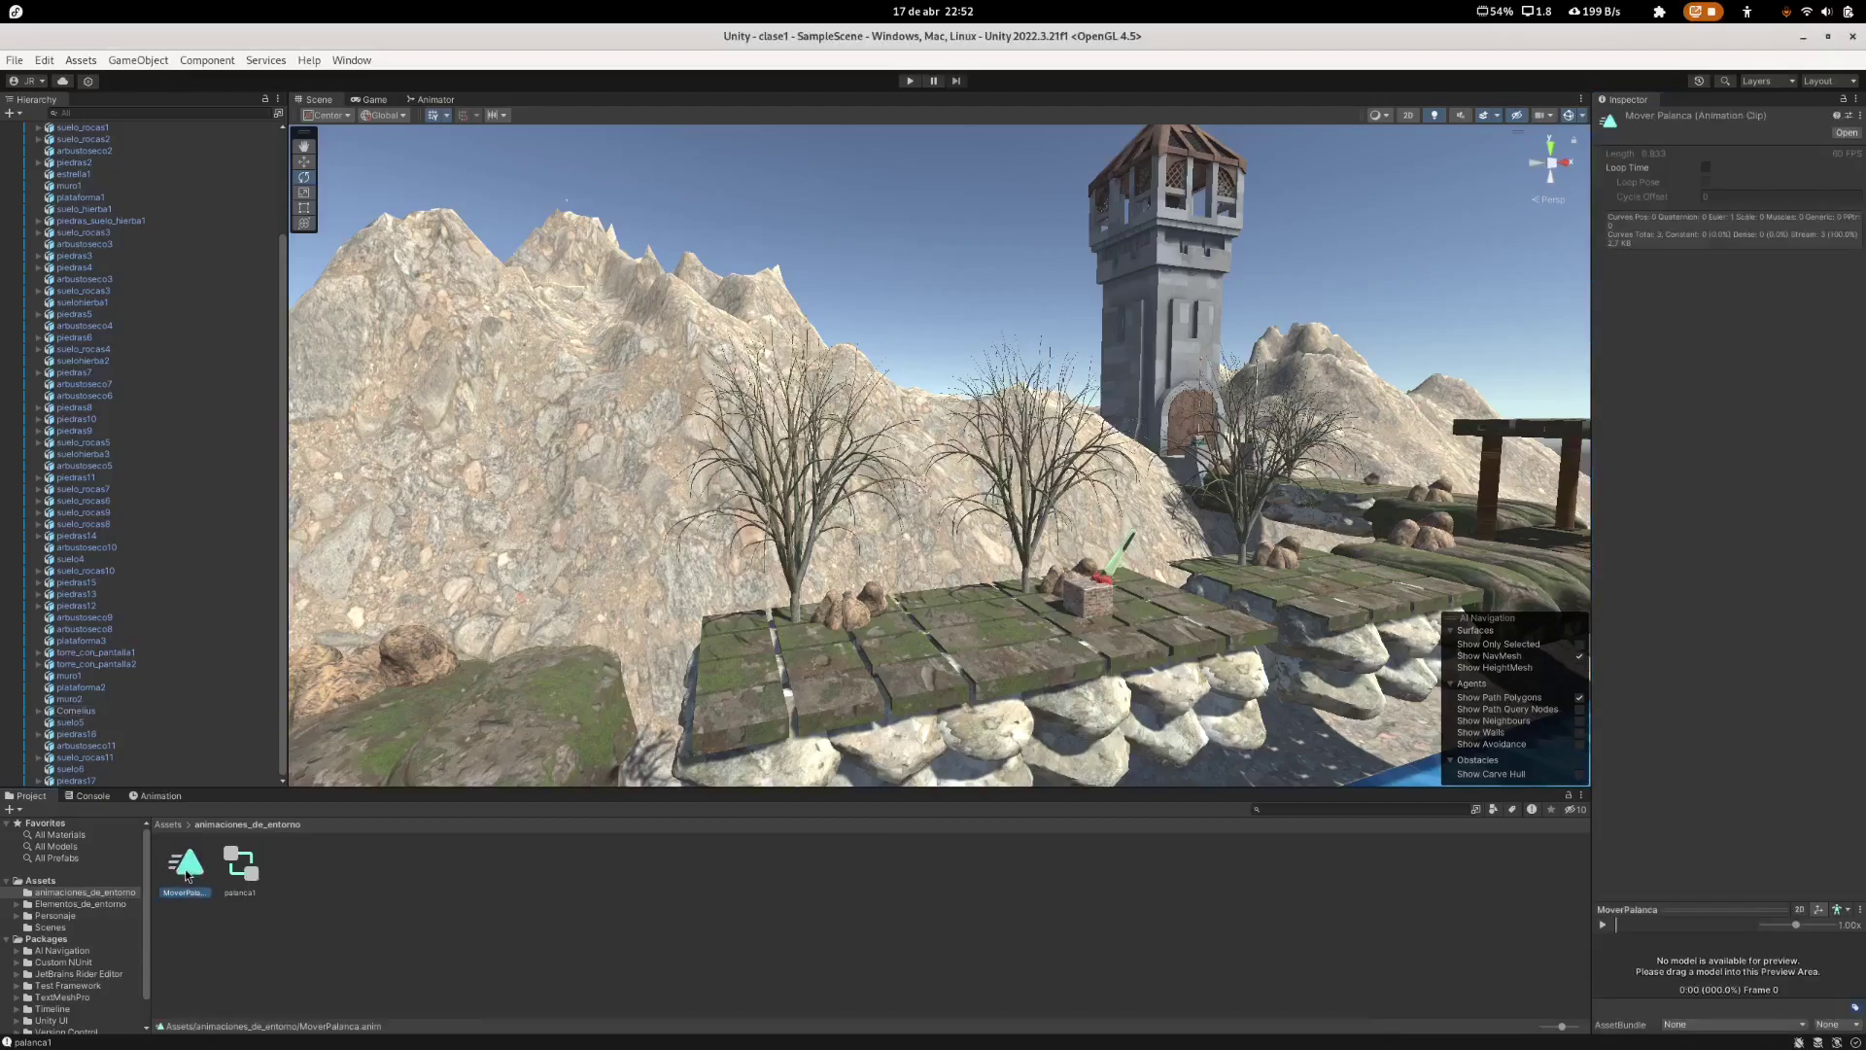
{"action": "double_click", "coordinate": [187, 877]}
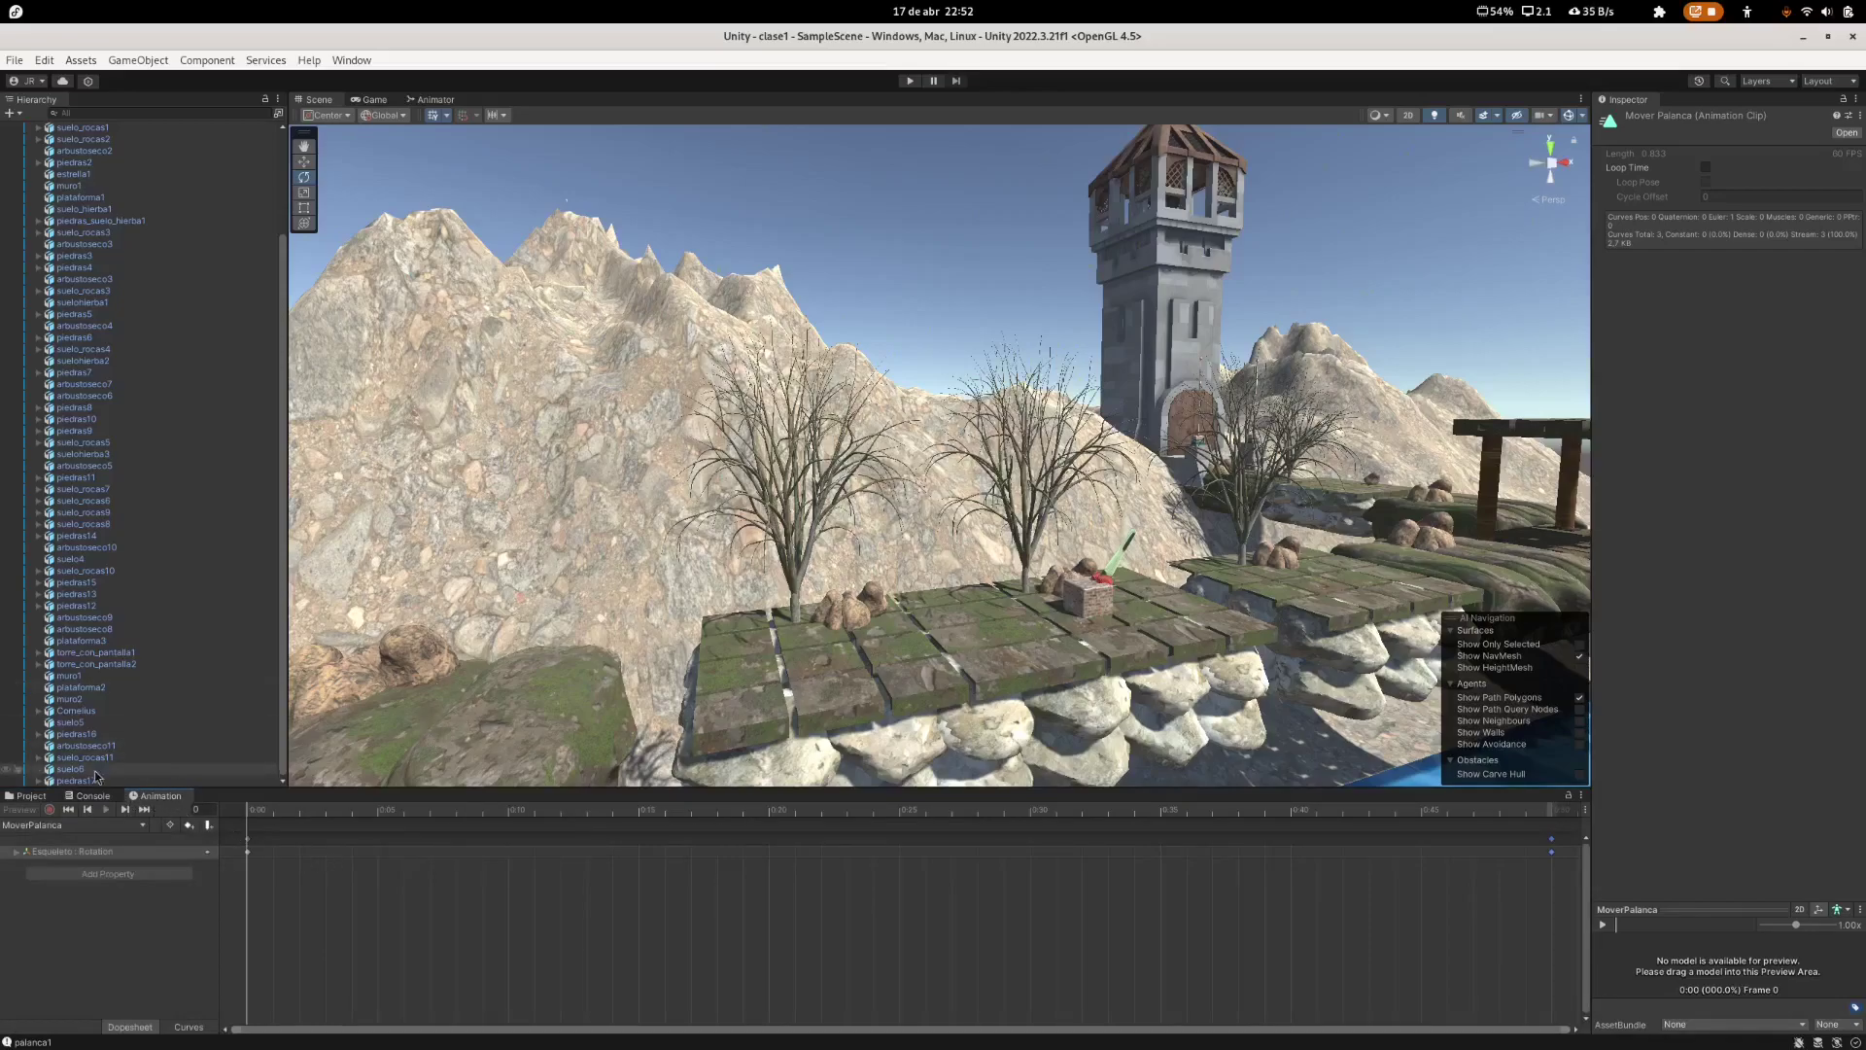
{"action": "left_click", "coordinate": [35, 799]}
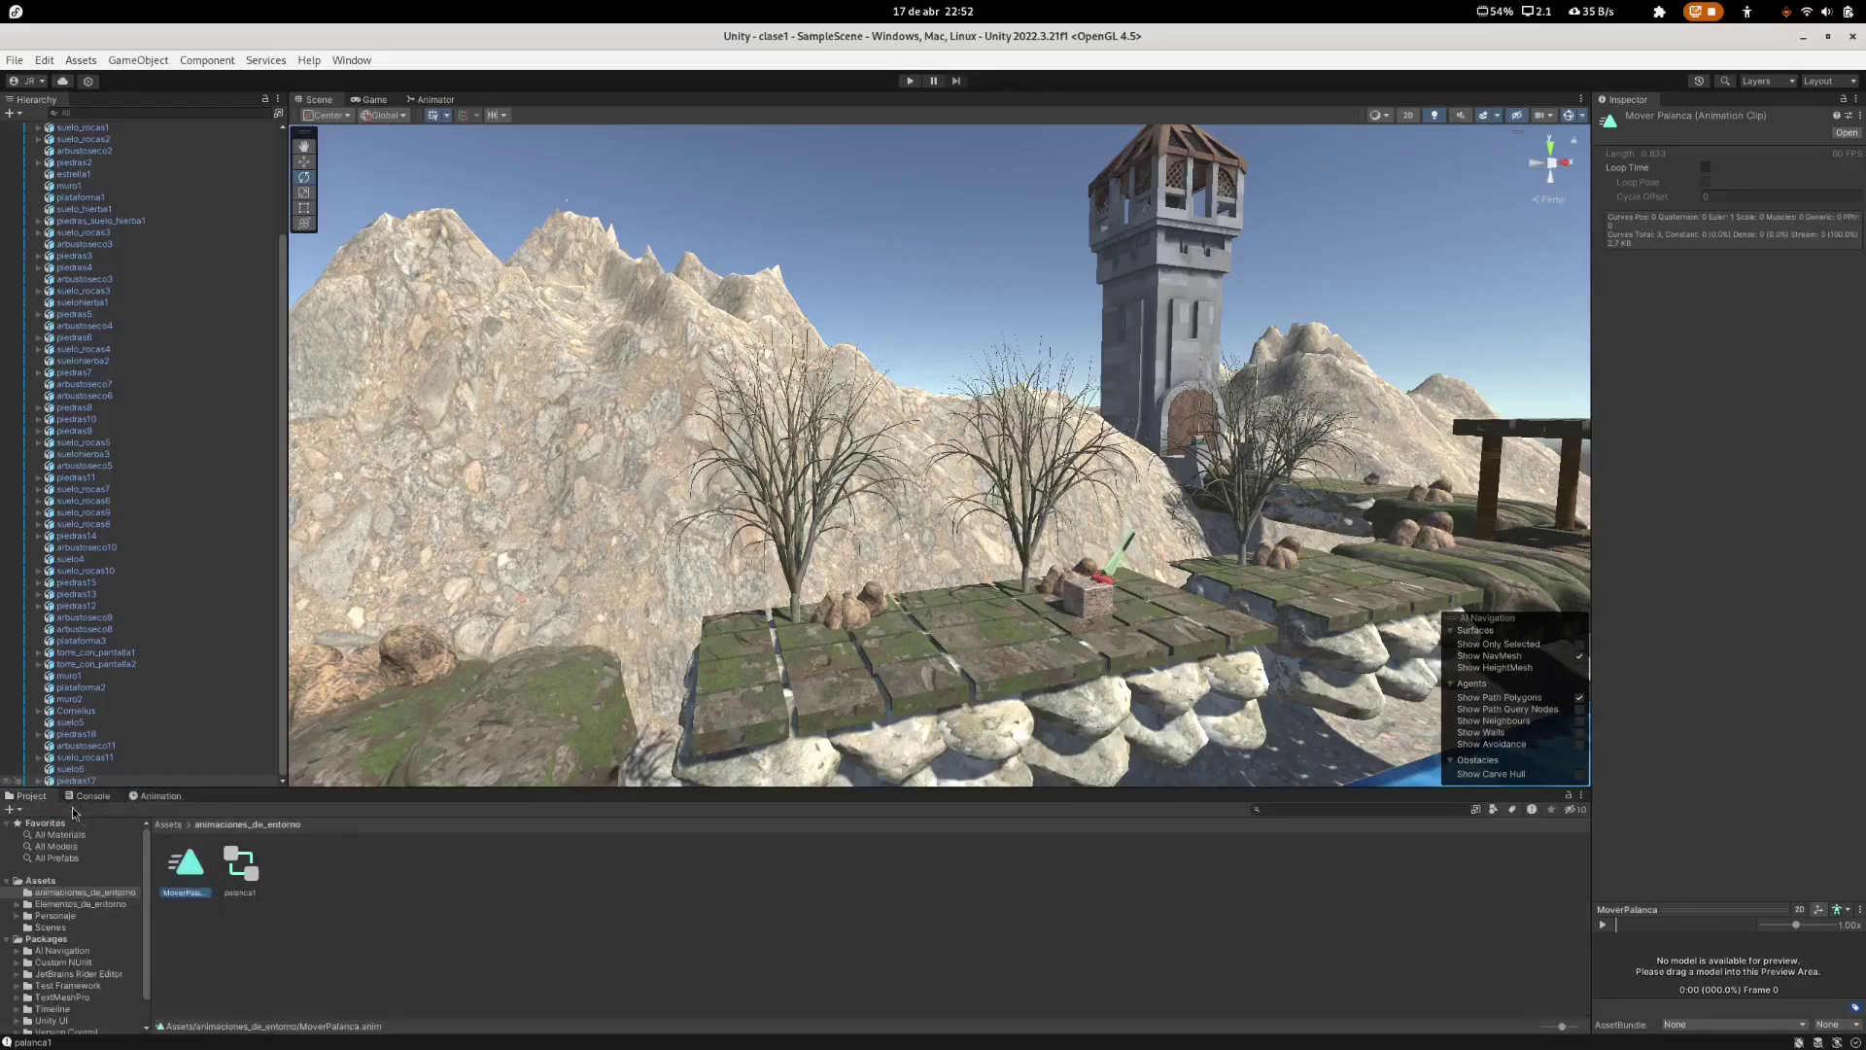
{"action": "double_click", "coordinate": [241, 868]}
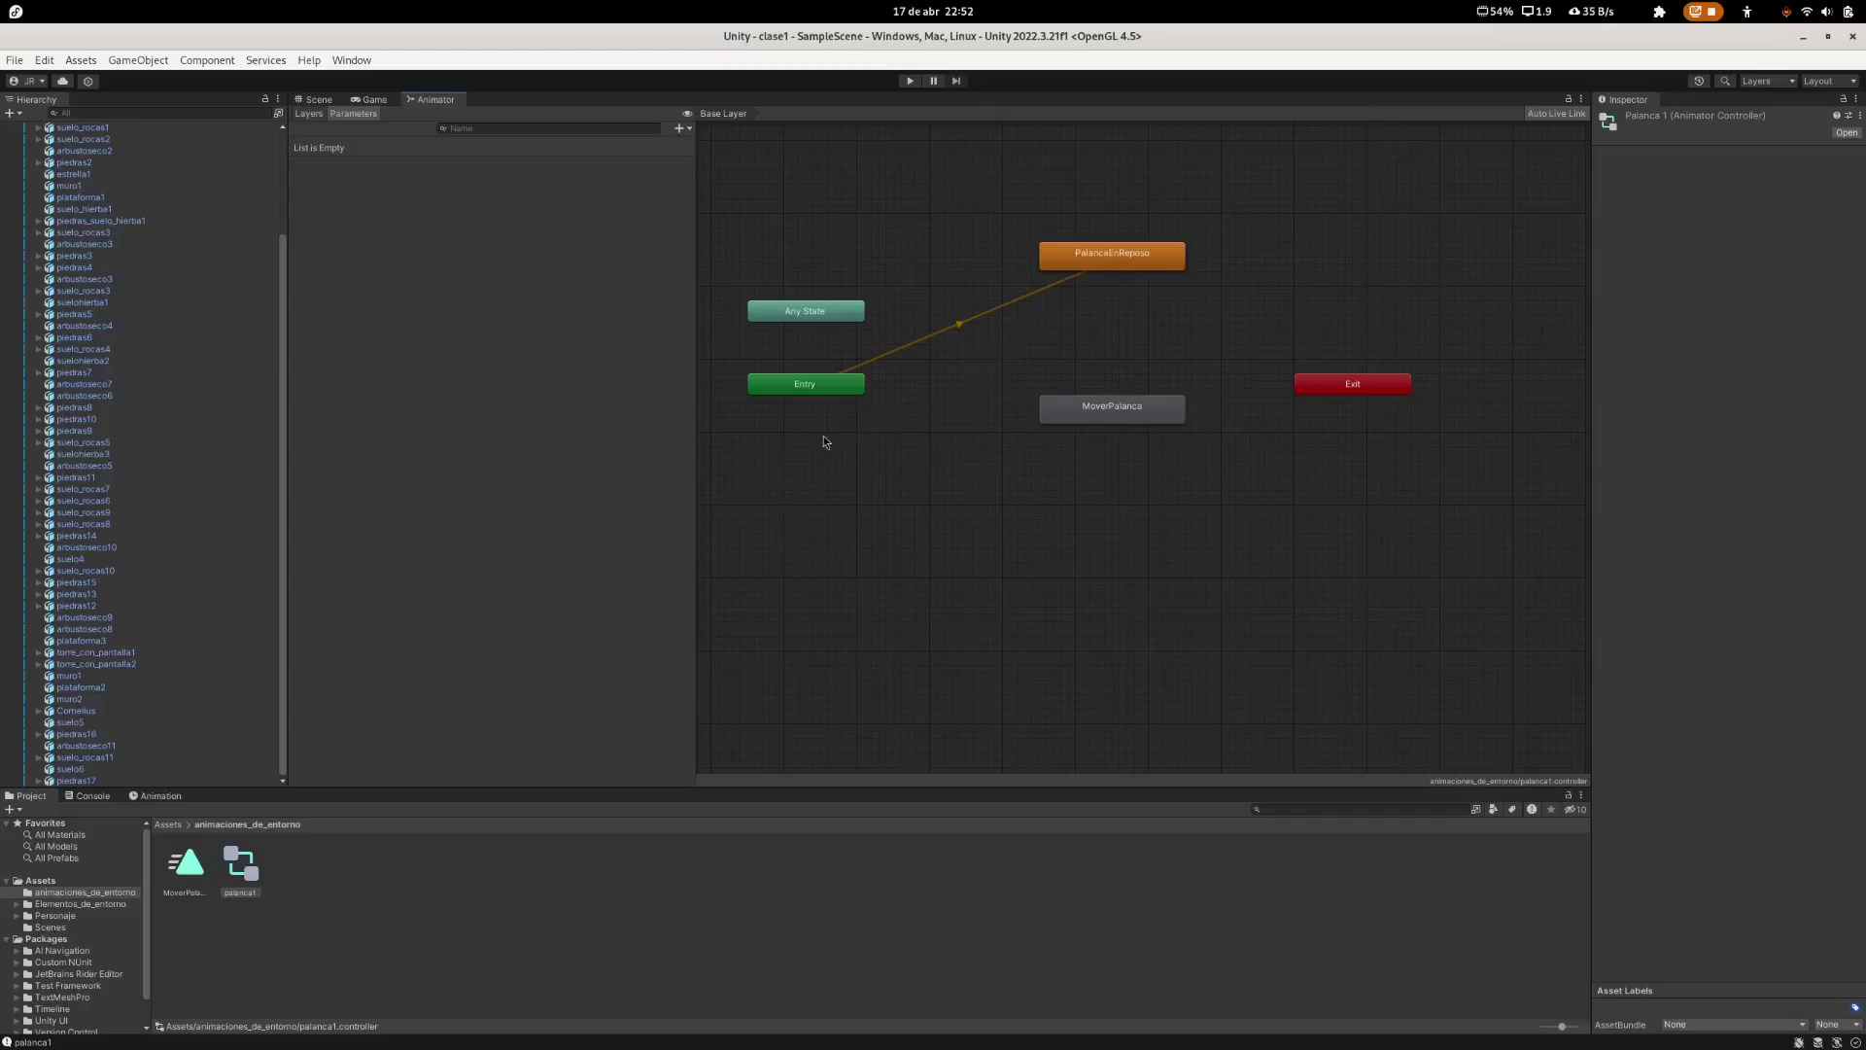
Step: Briefly open and hide Unity Hub, return to the Unity editor, and show the Scene view
{"action": "mouse_move", "coordinate": [763, 1041]}
{"action": "mouse_move", "coordinate": [989, 1045]}
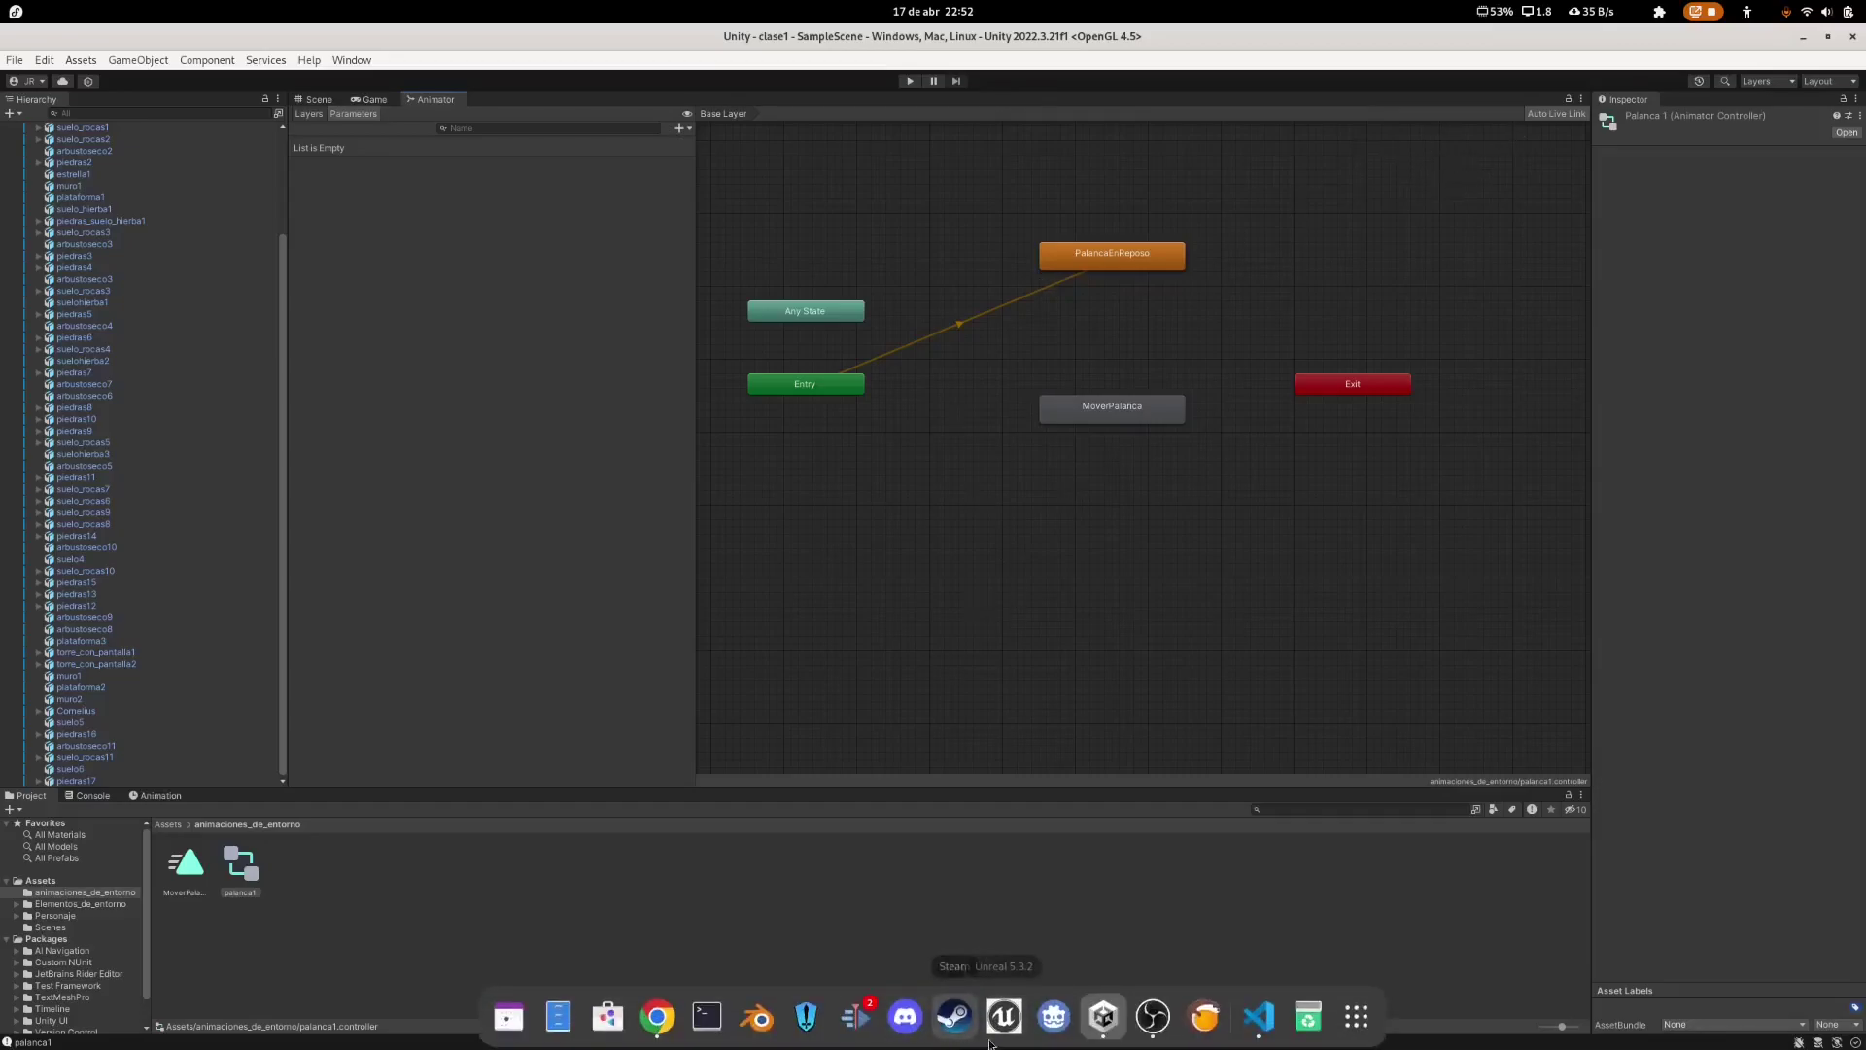
{"action": "left_click", "coordinate": [1102, 1021]}
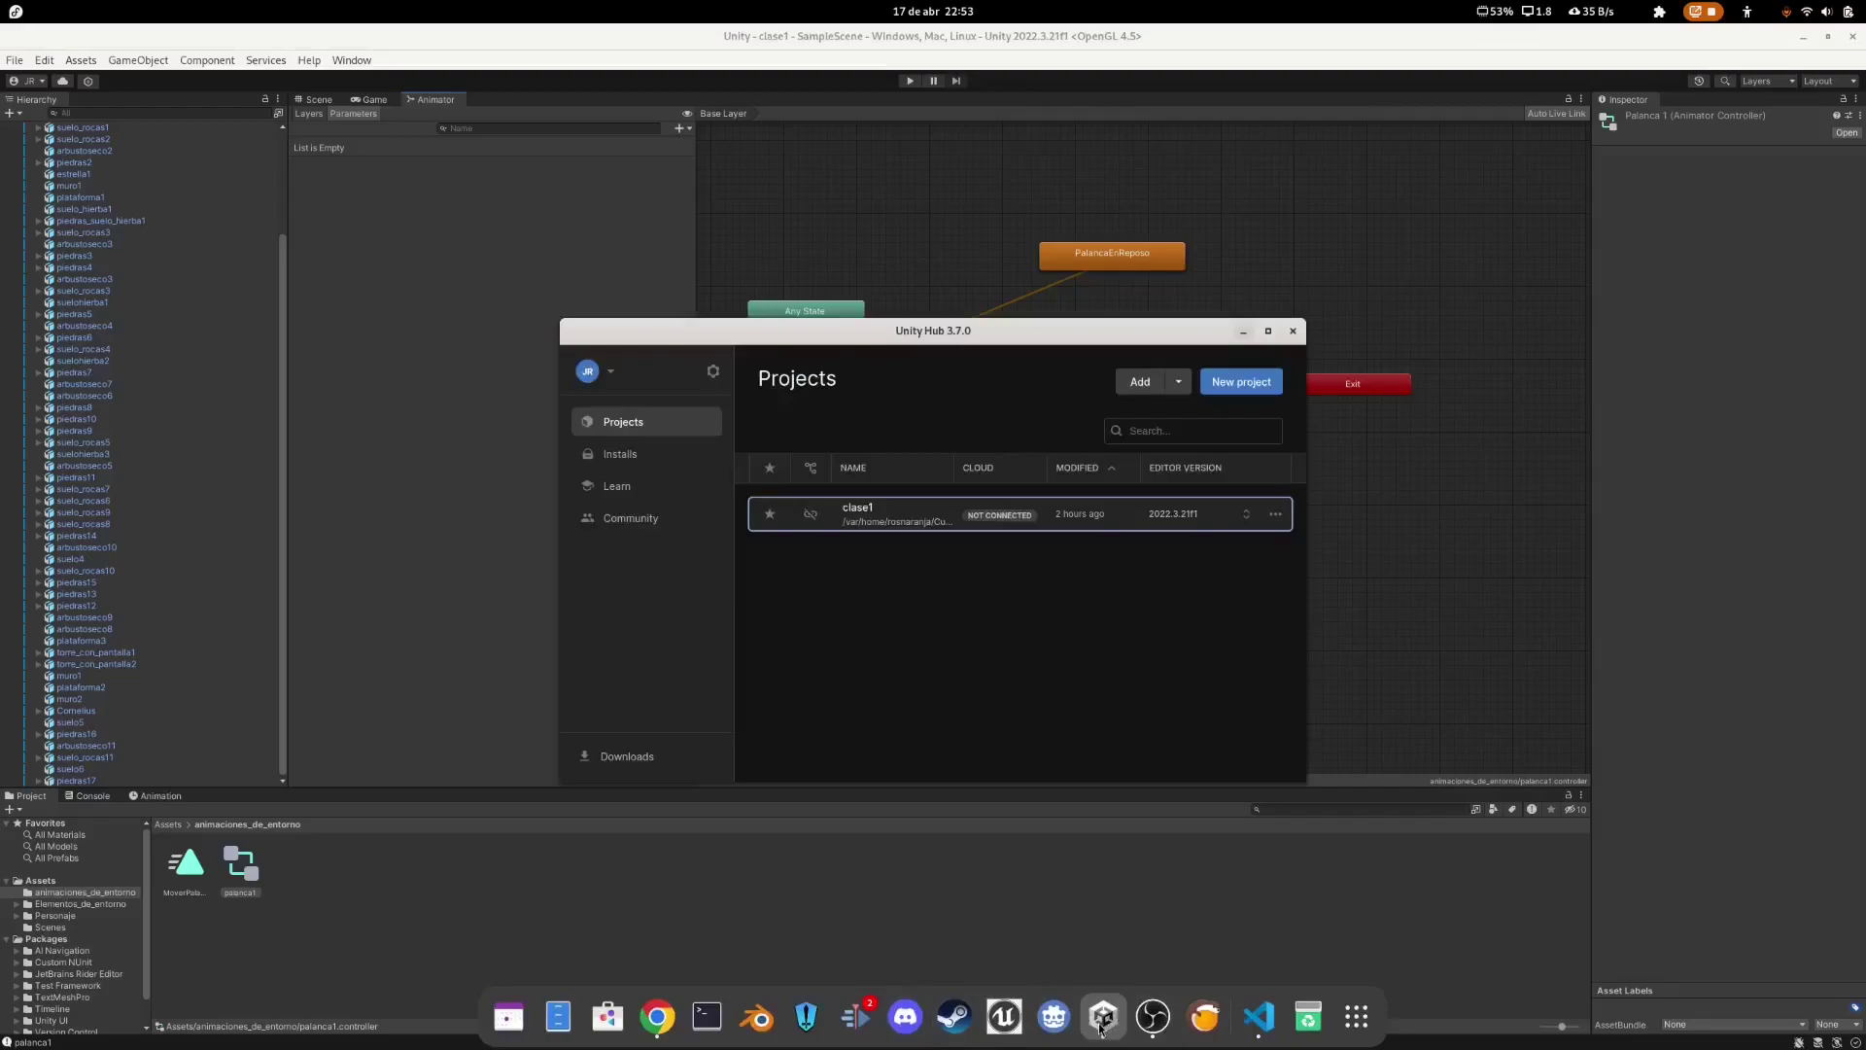
{"action": "left_click", "coordinate": [1102, 1020]}
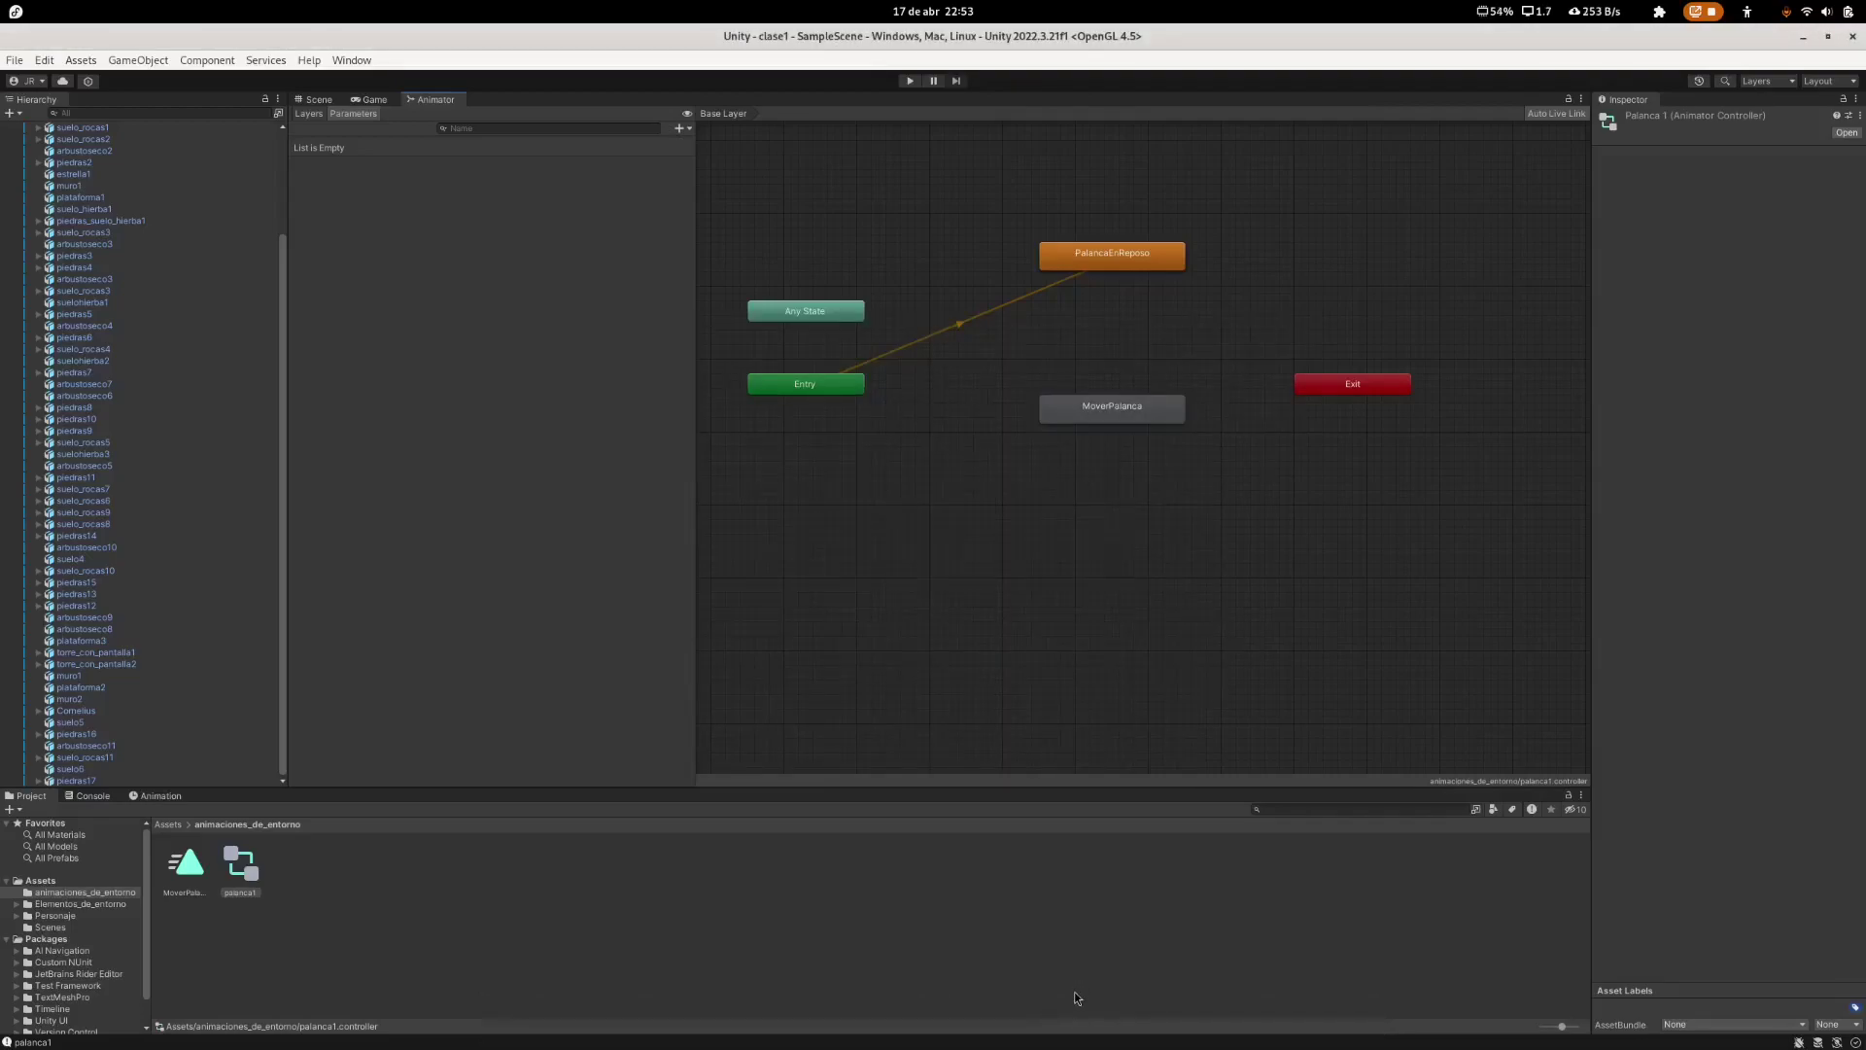
{"action": "key", "text": "alt+Tab"}
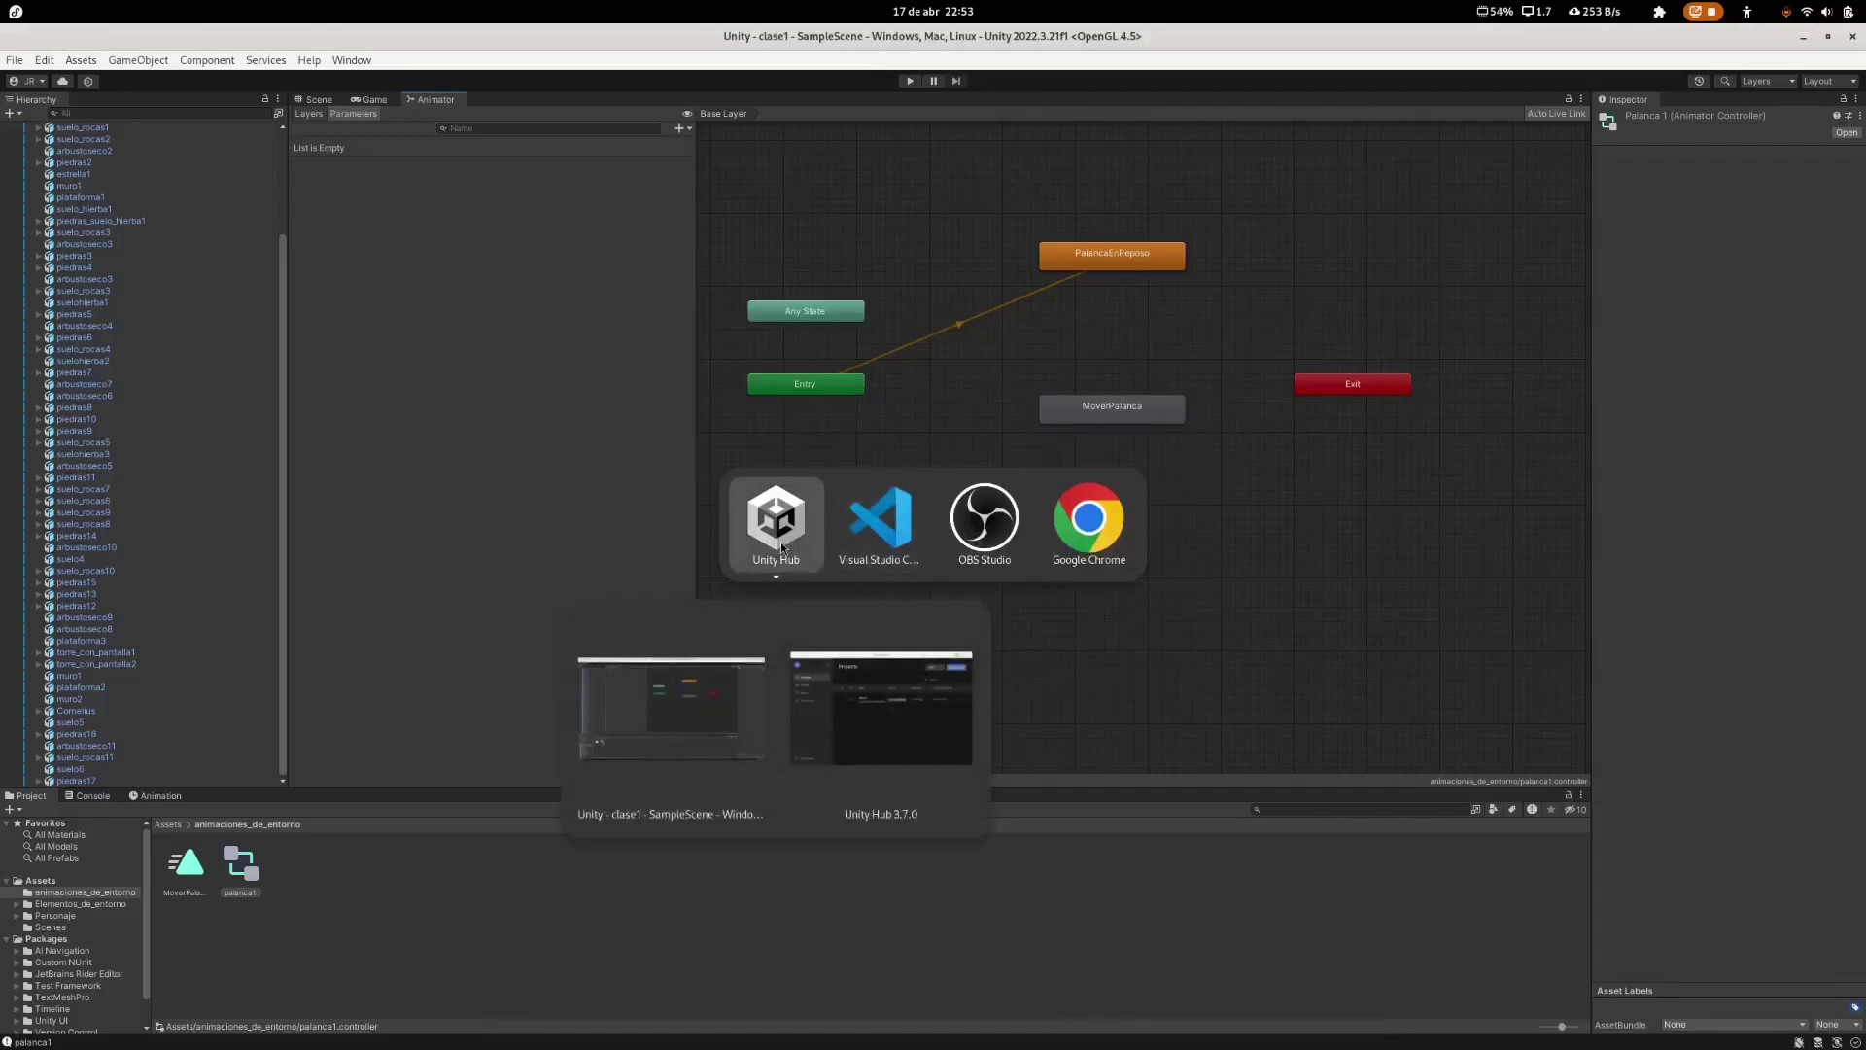
{"action": "mouse_move", "coordinate": [775, 525]}
{"action": "left_click", "coordinate": [687, 724]}
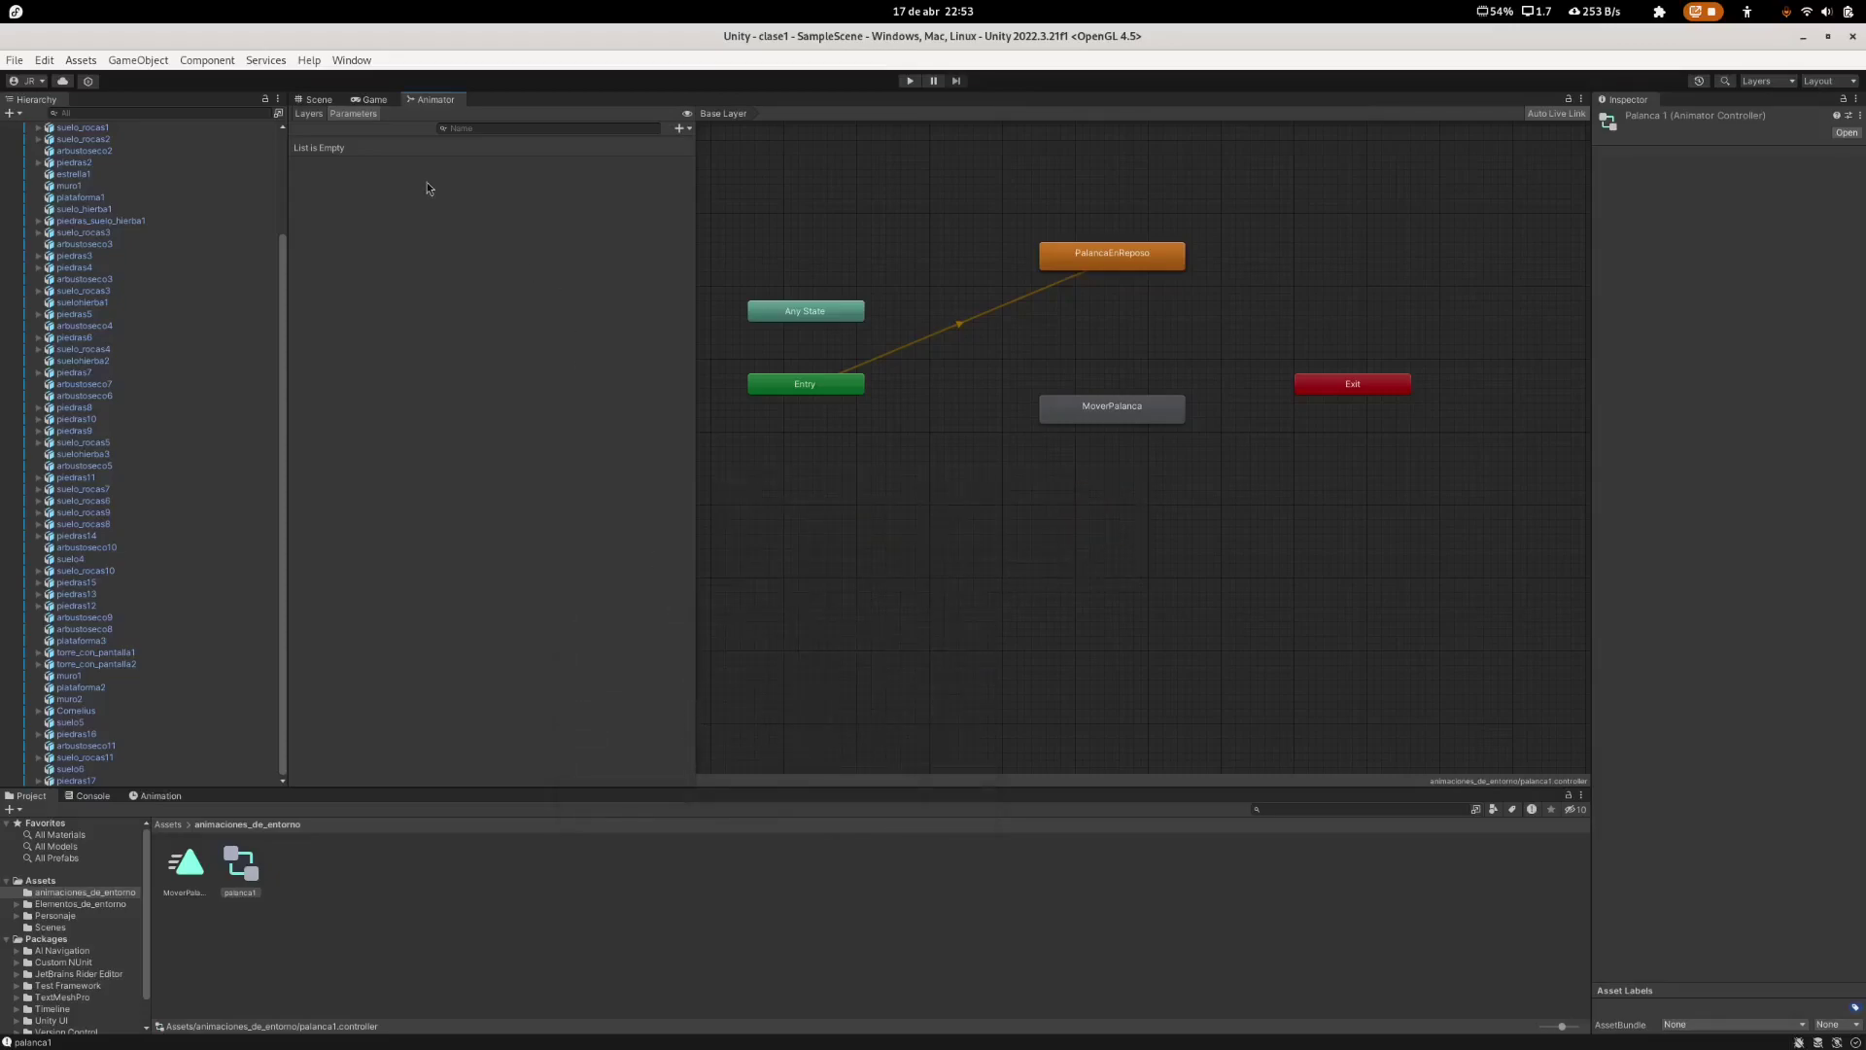
{"action": "left_click", "coordinate": [314, 100]}
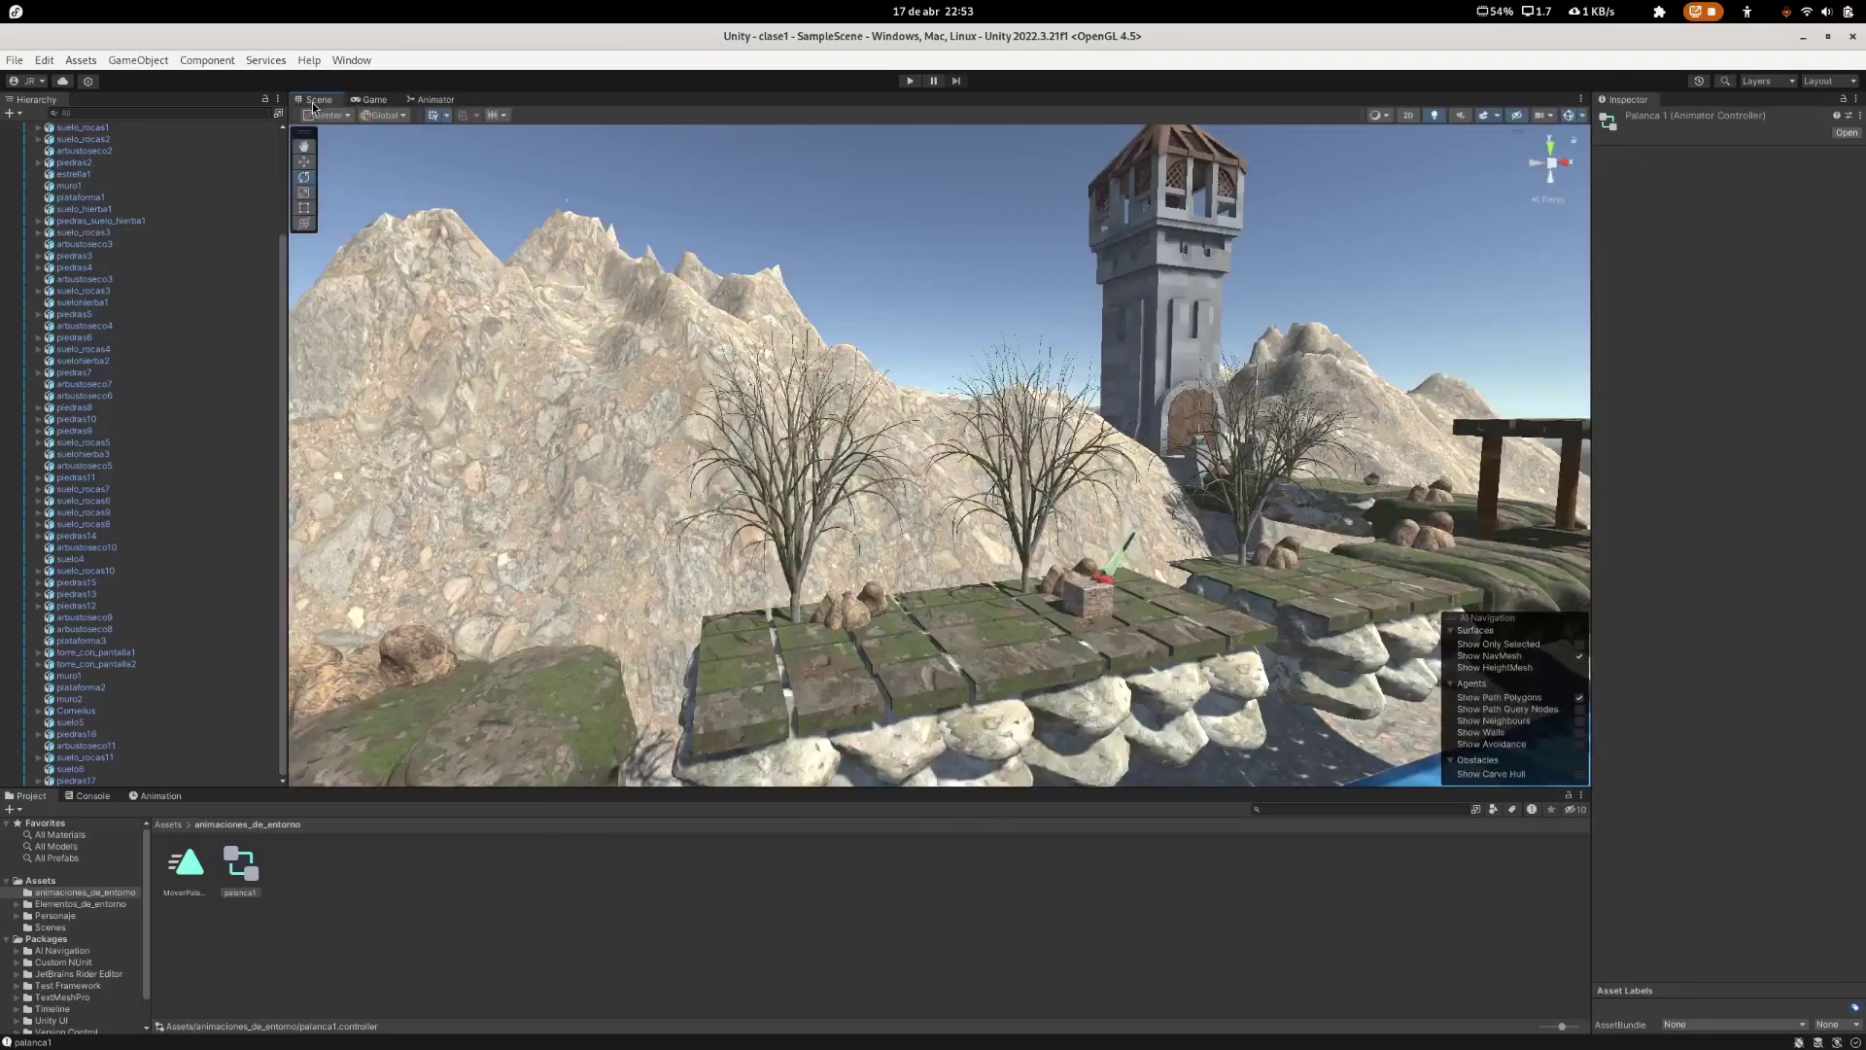
{"action": "left_click", "coordinate": [909, 81]}
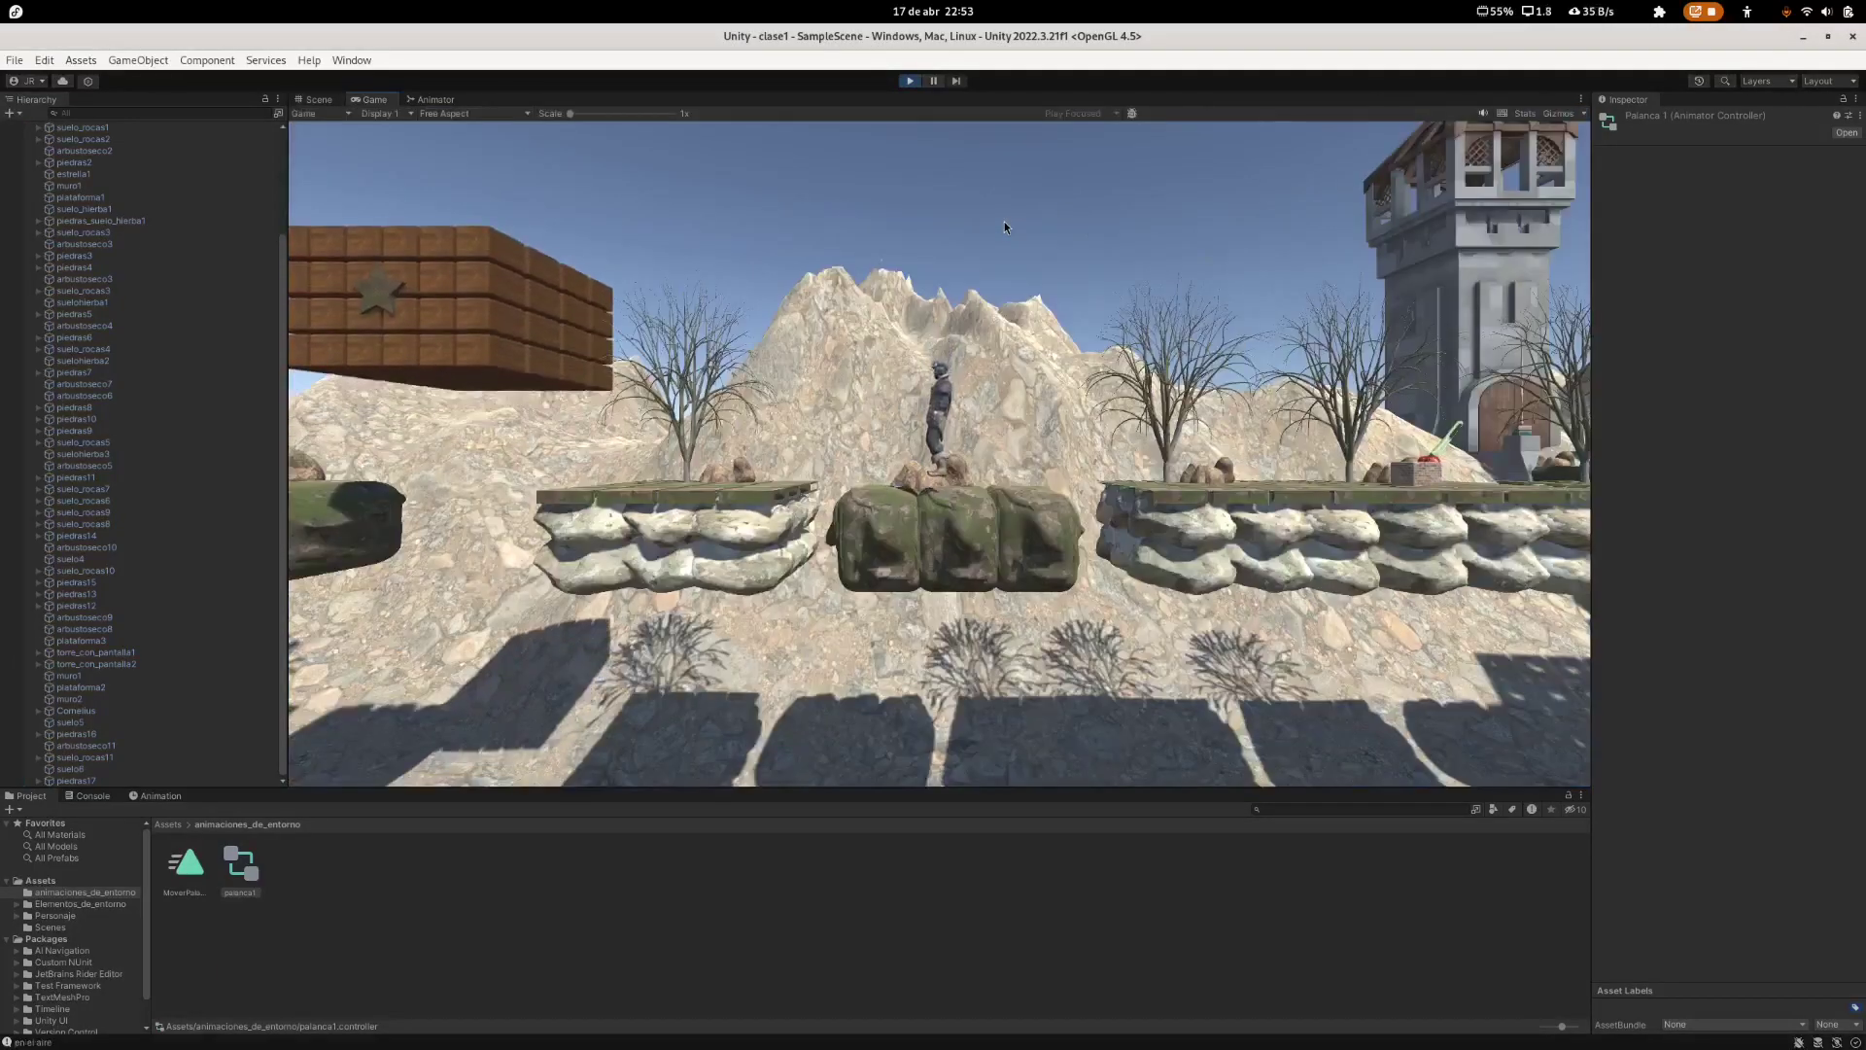
{"action": "key", "text": "d"}
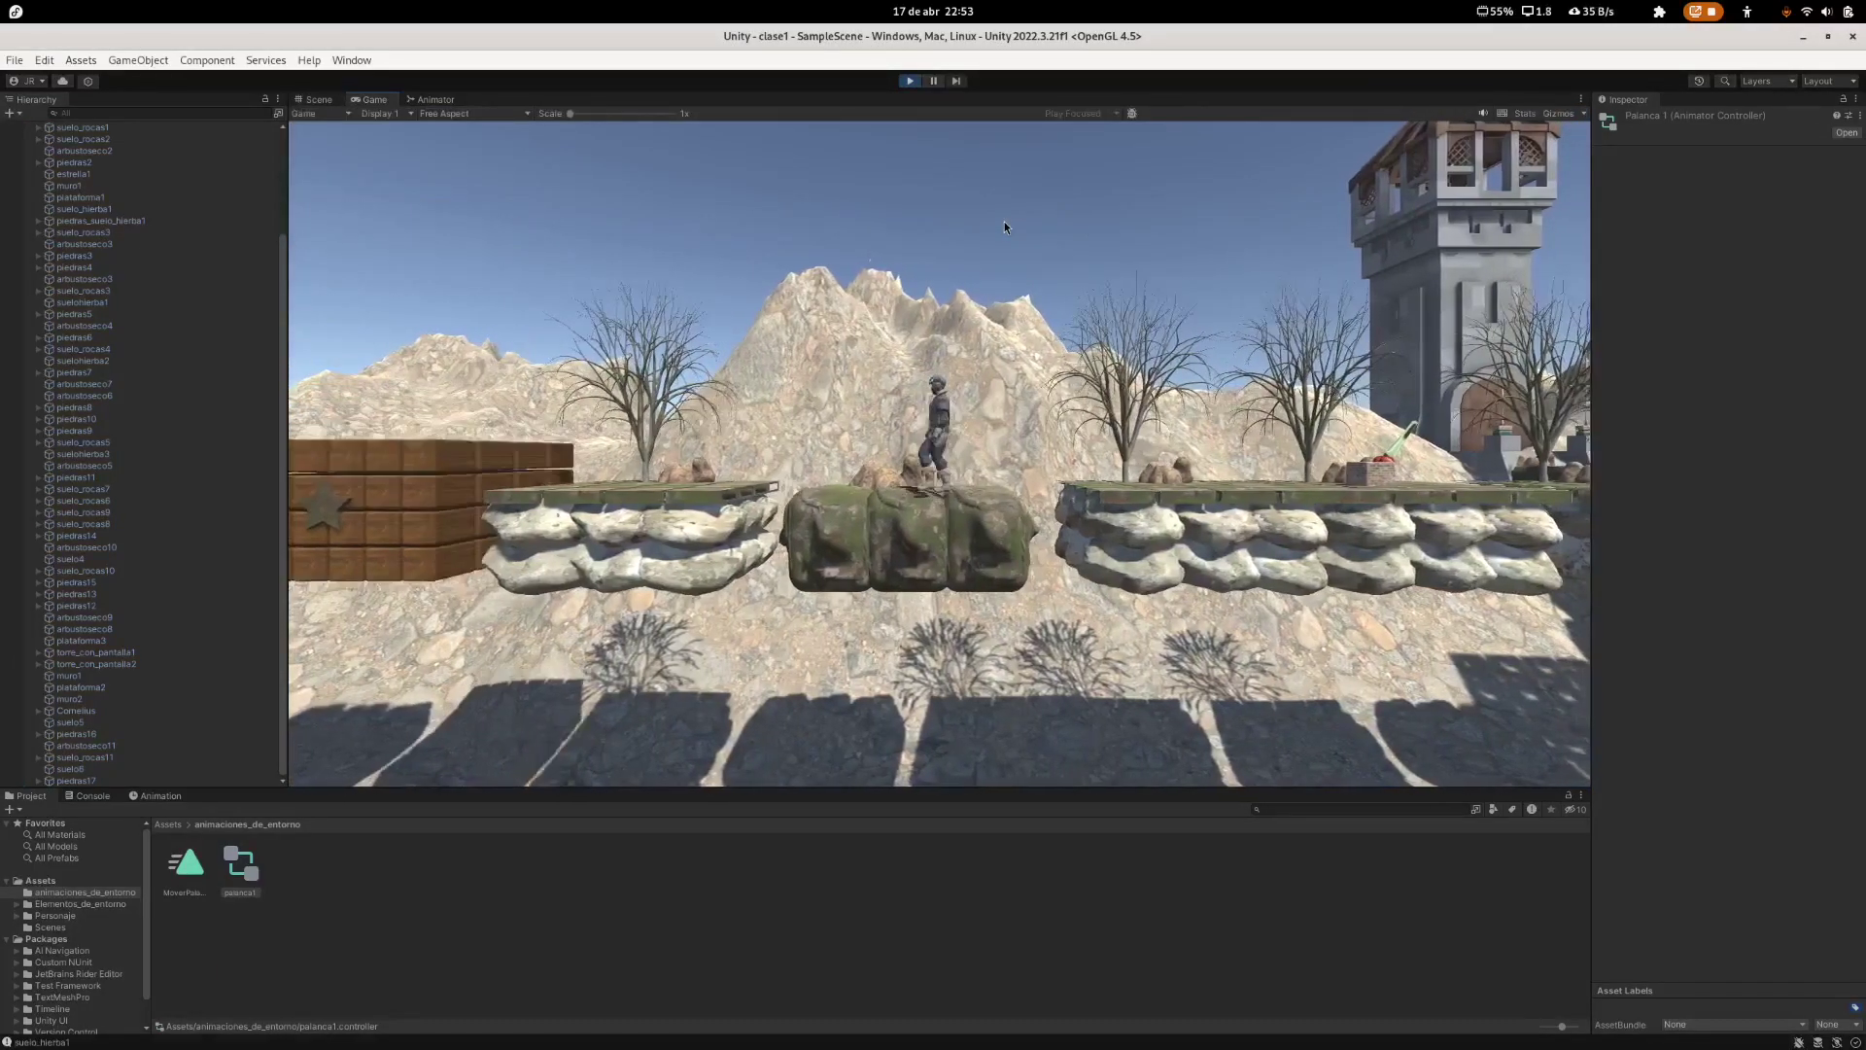
{"action": "key", "text": "space"}
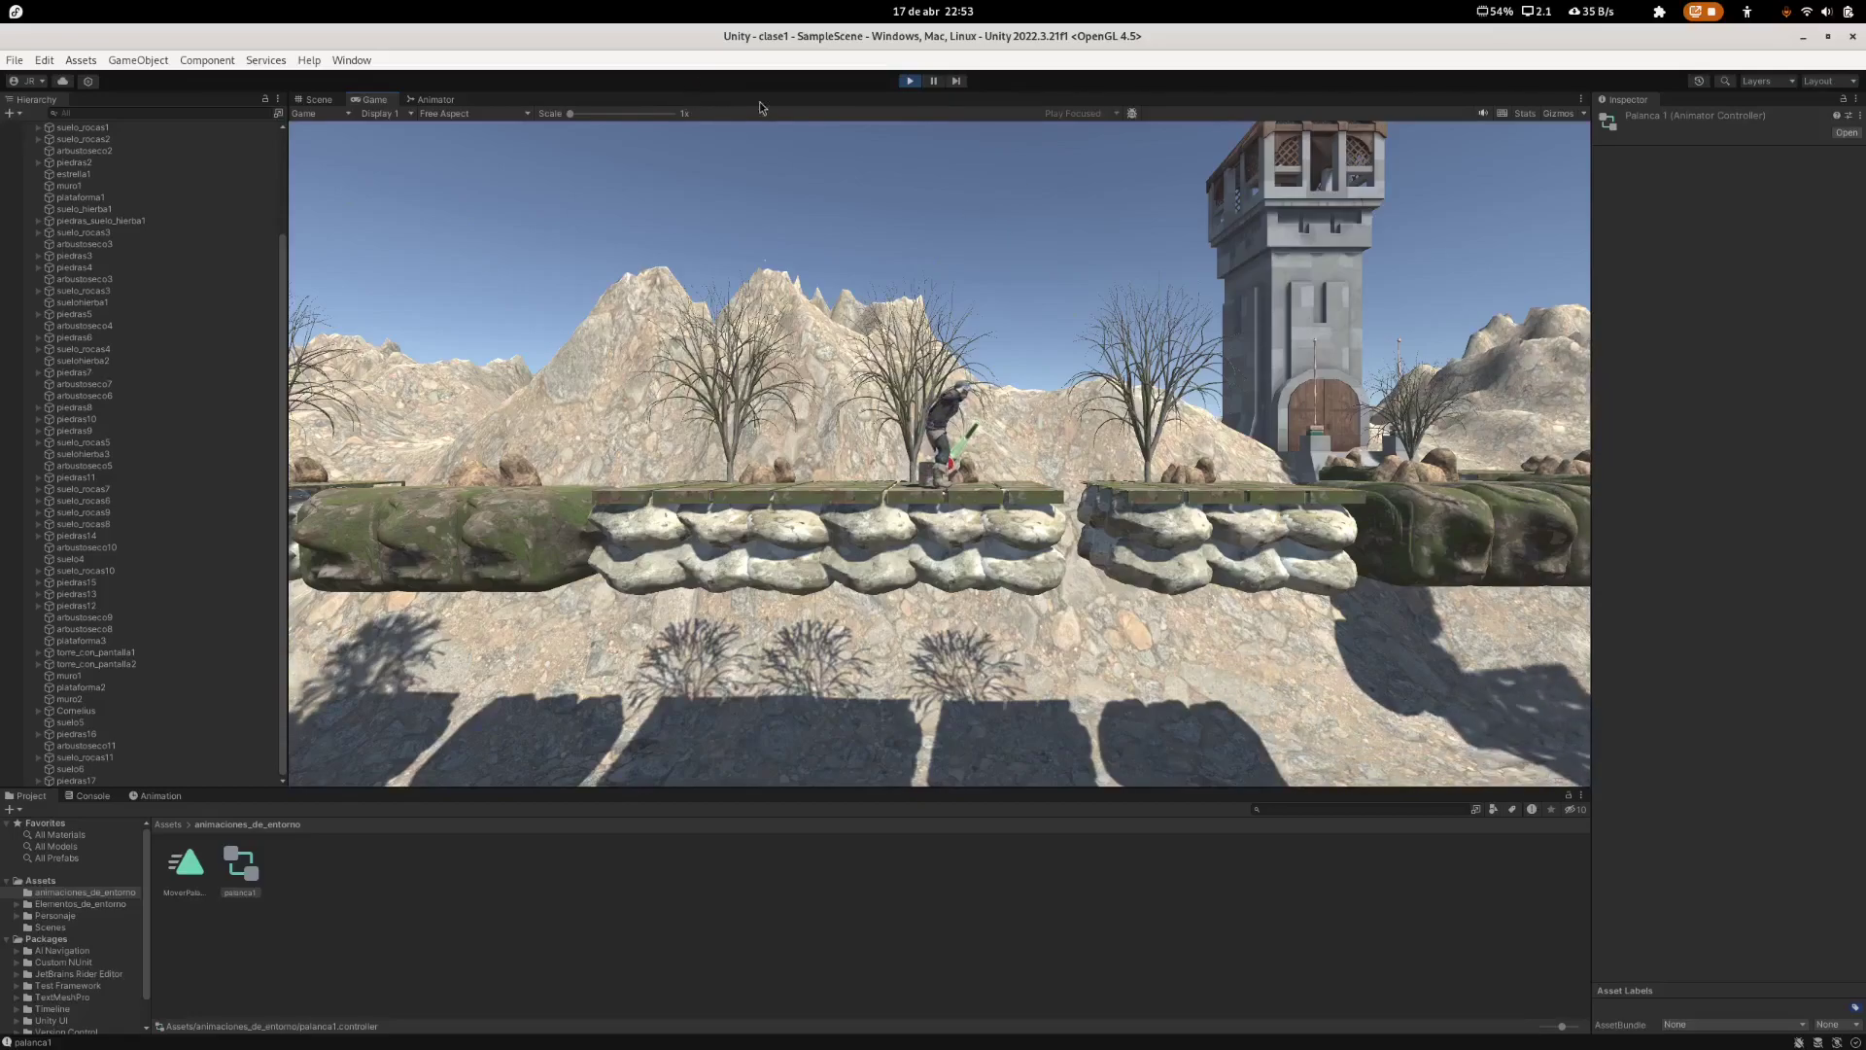
{"action": "left_click", "coordinate": [910, 82]}
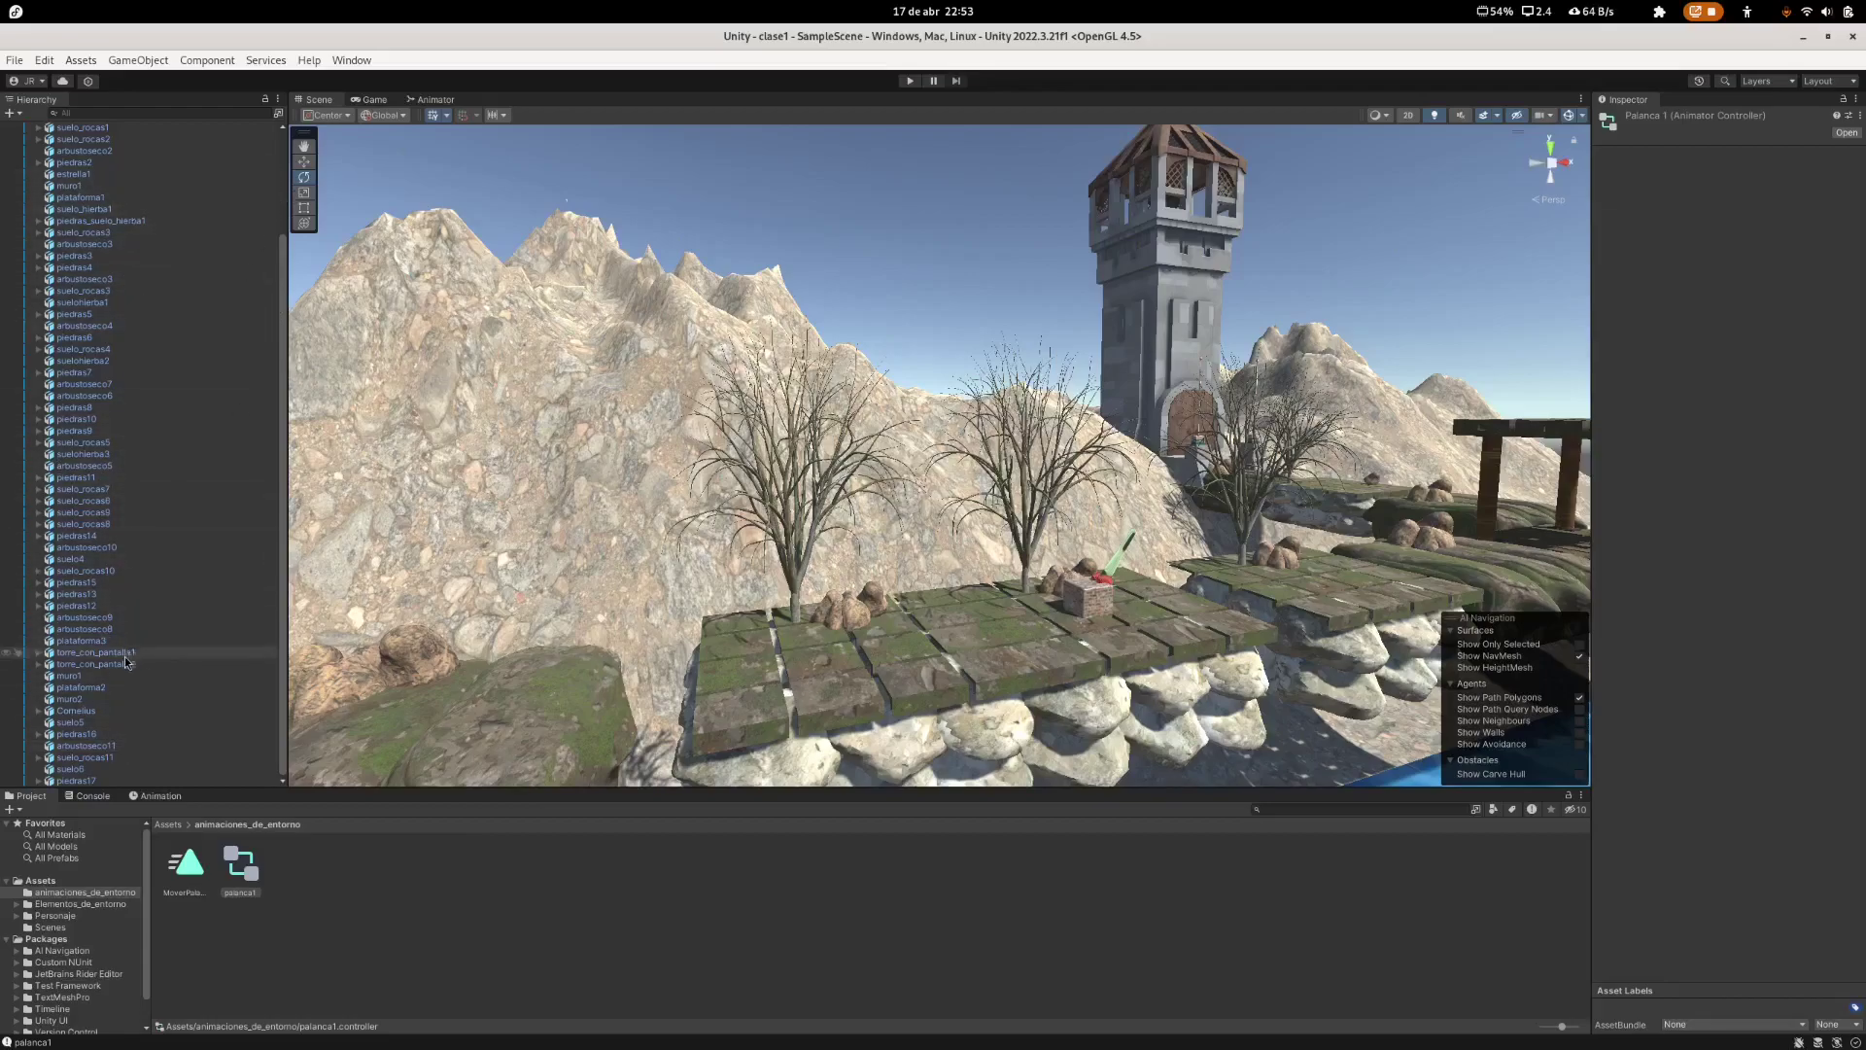
Step: Select and frame Cornelius, then set its Mover La Palanca field to palanca1's Animator
{"action": "left_click", "coordinate": [86, 712]}
{"action": "key", "text": "f"}
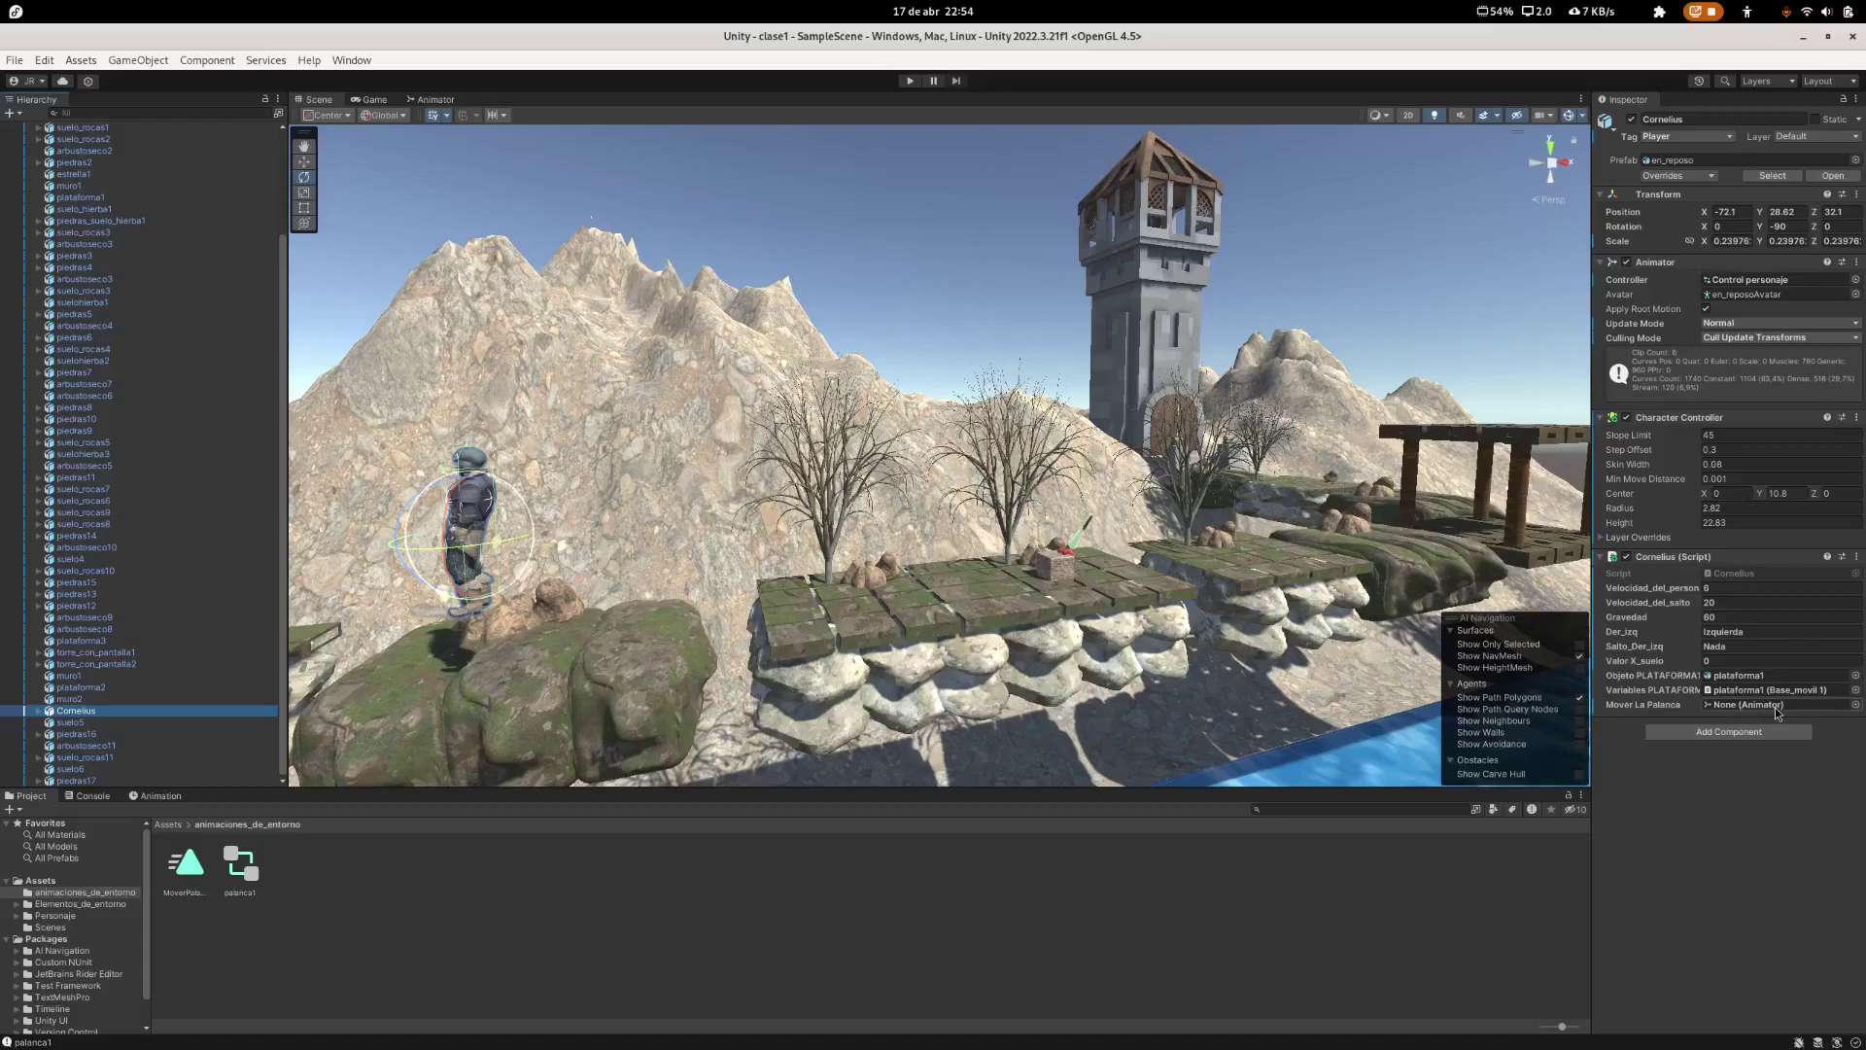
{"action": "left_click", "coordinate": [1855, 705]}
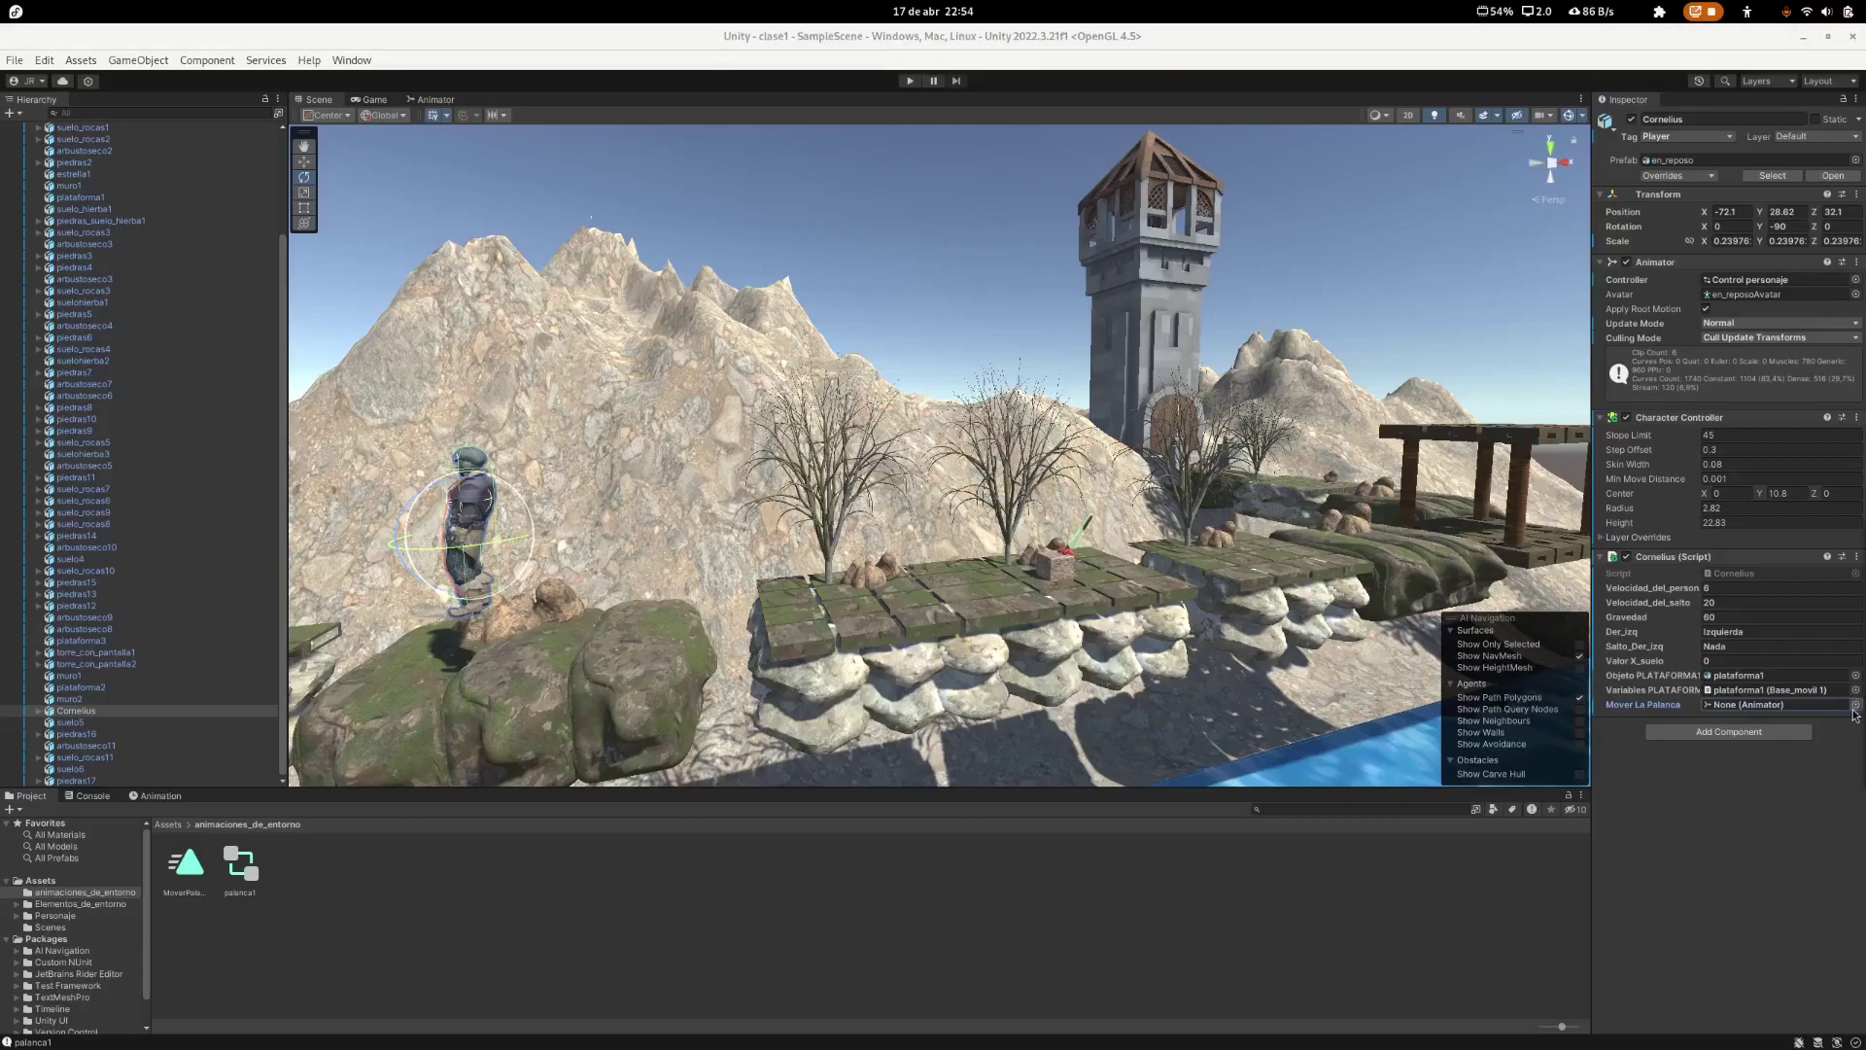
{"action": "left_click", "coordinate": [1856, 707]}
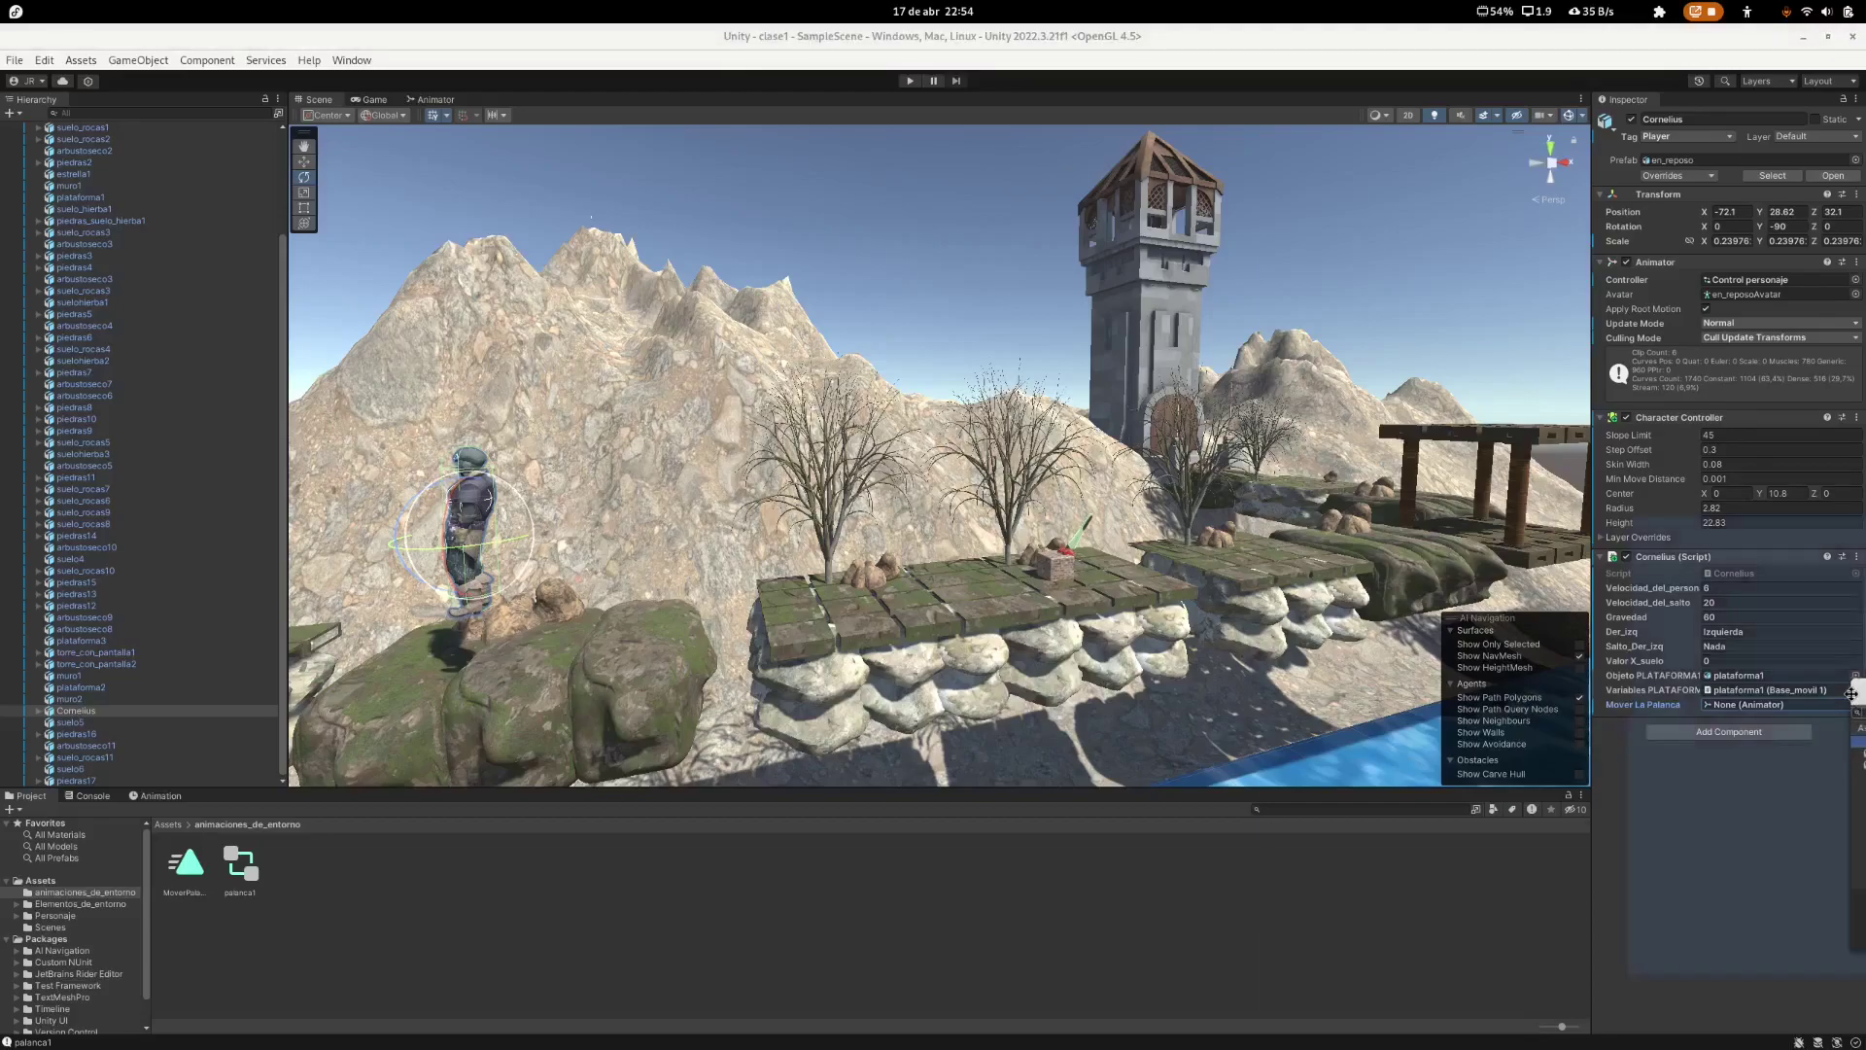
{"action": "left_click_drag", "start_coordinate": [1791, 692], "coordinate": [1153, 621]}
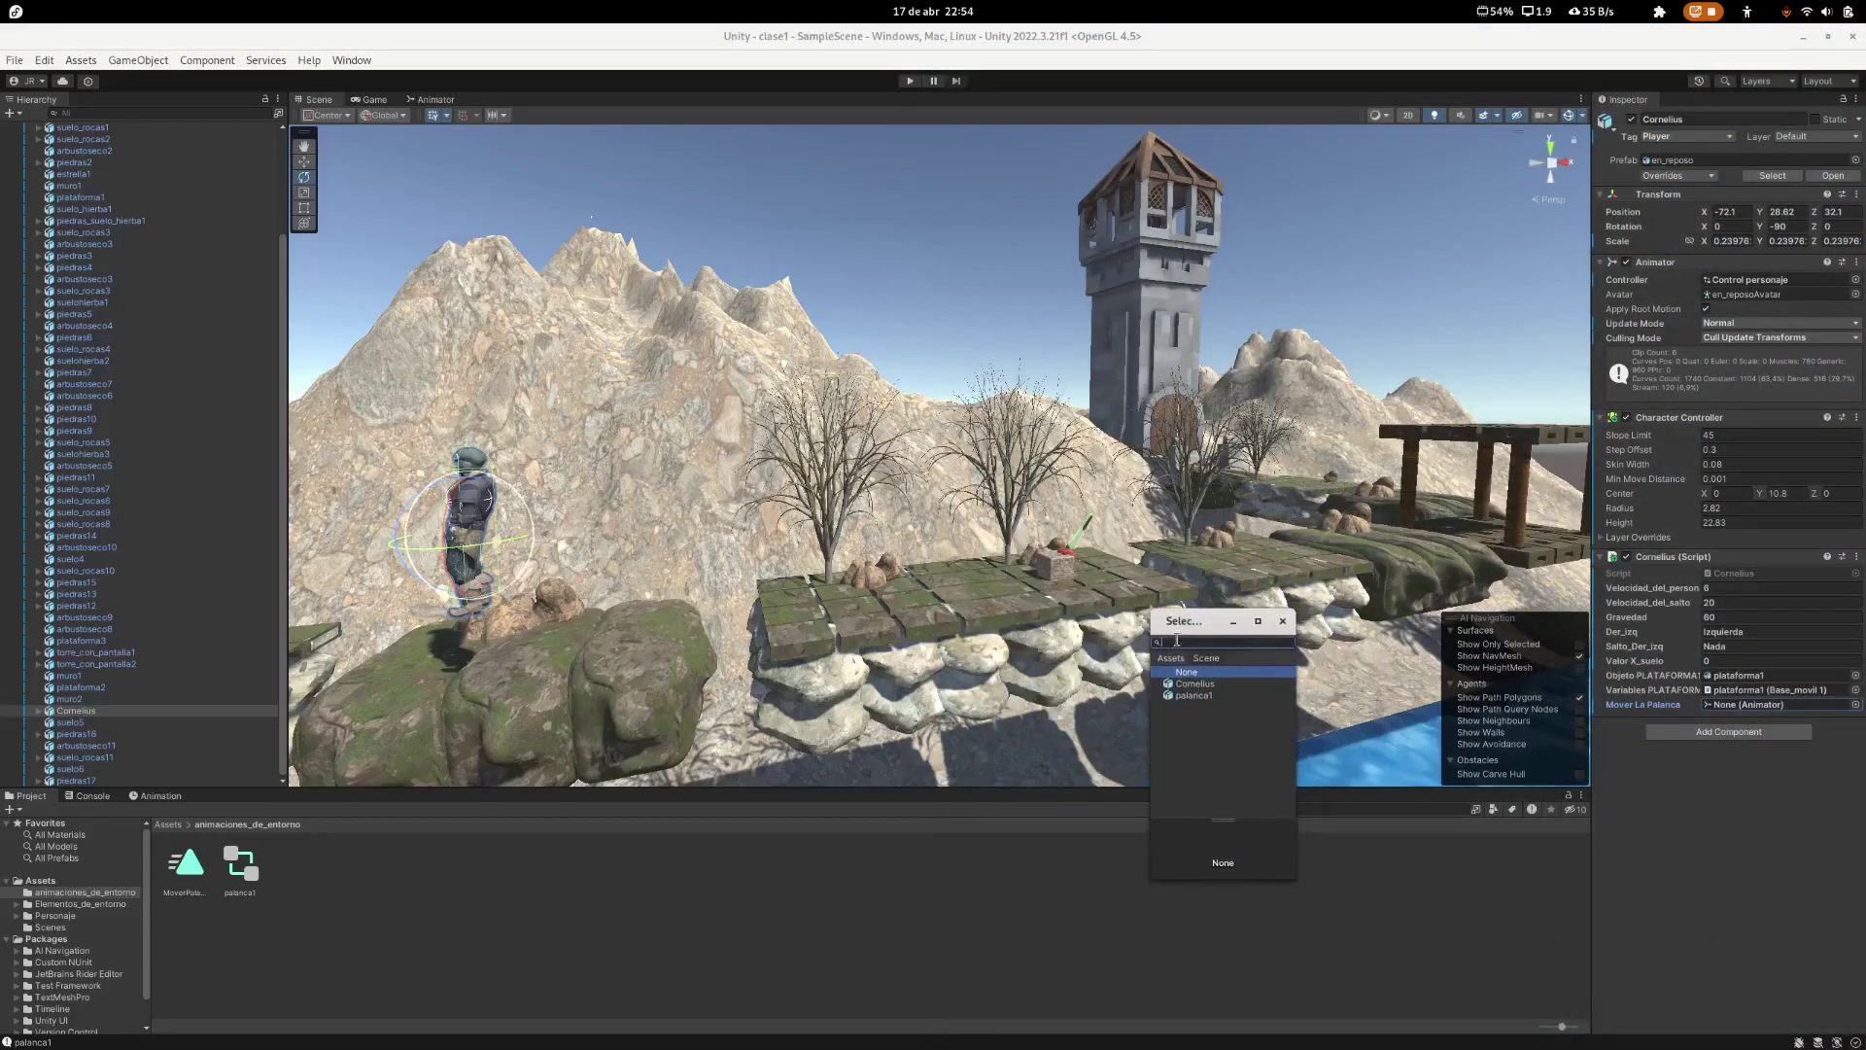
{"action": "left_click", "coordinate": [1187, 696]}
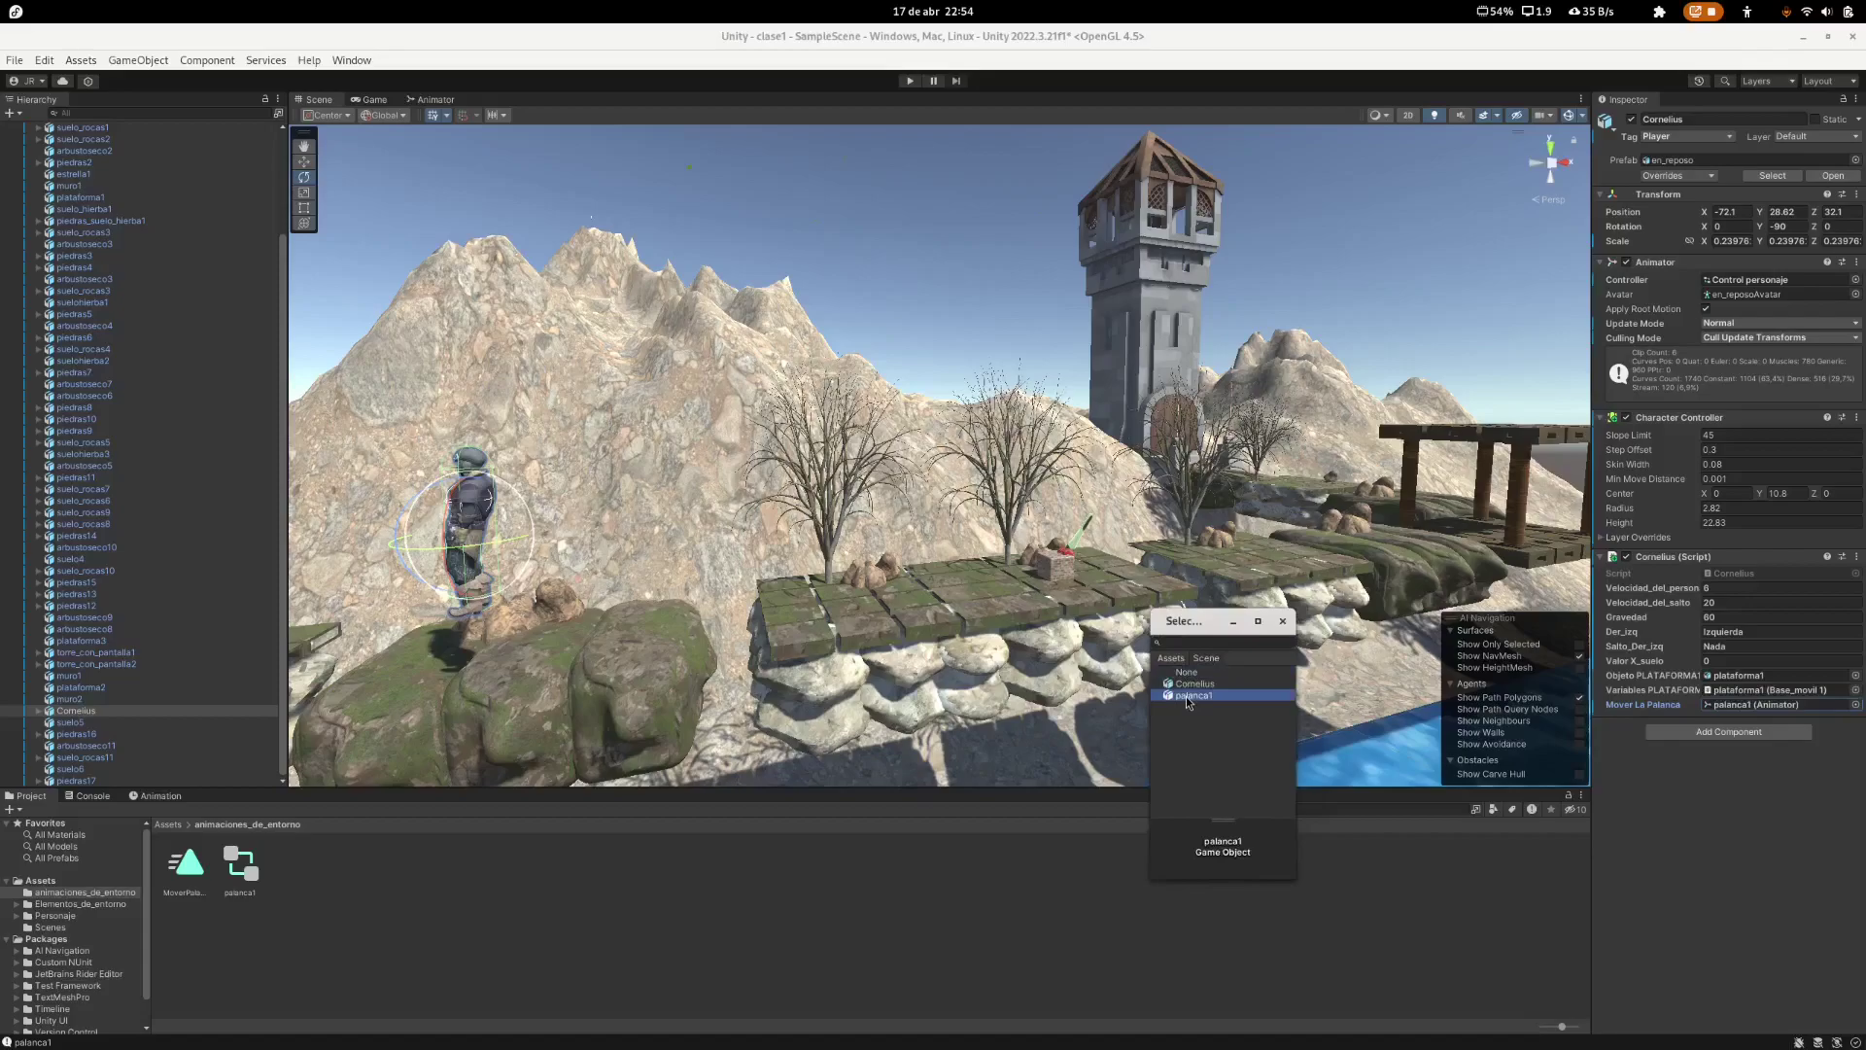
{"action": "double_click", "coordinate": [1185, 696]}
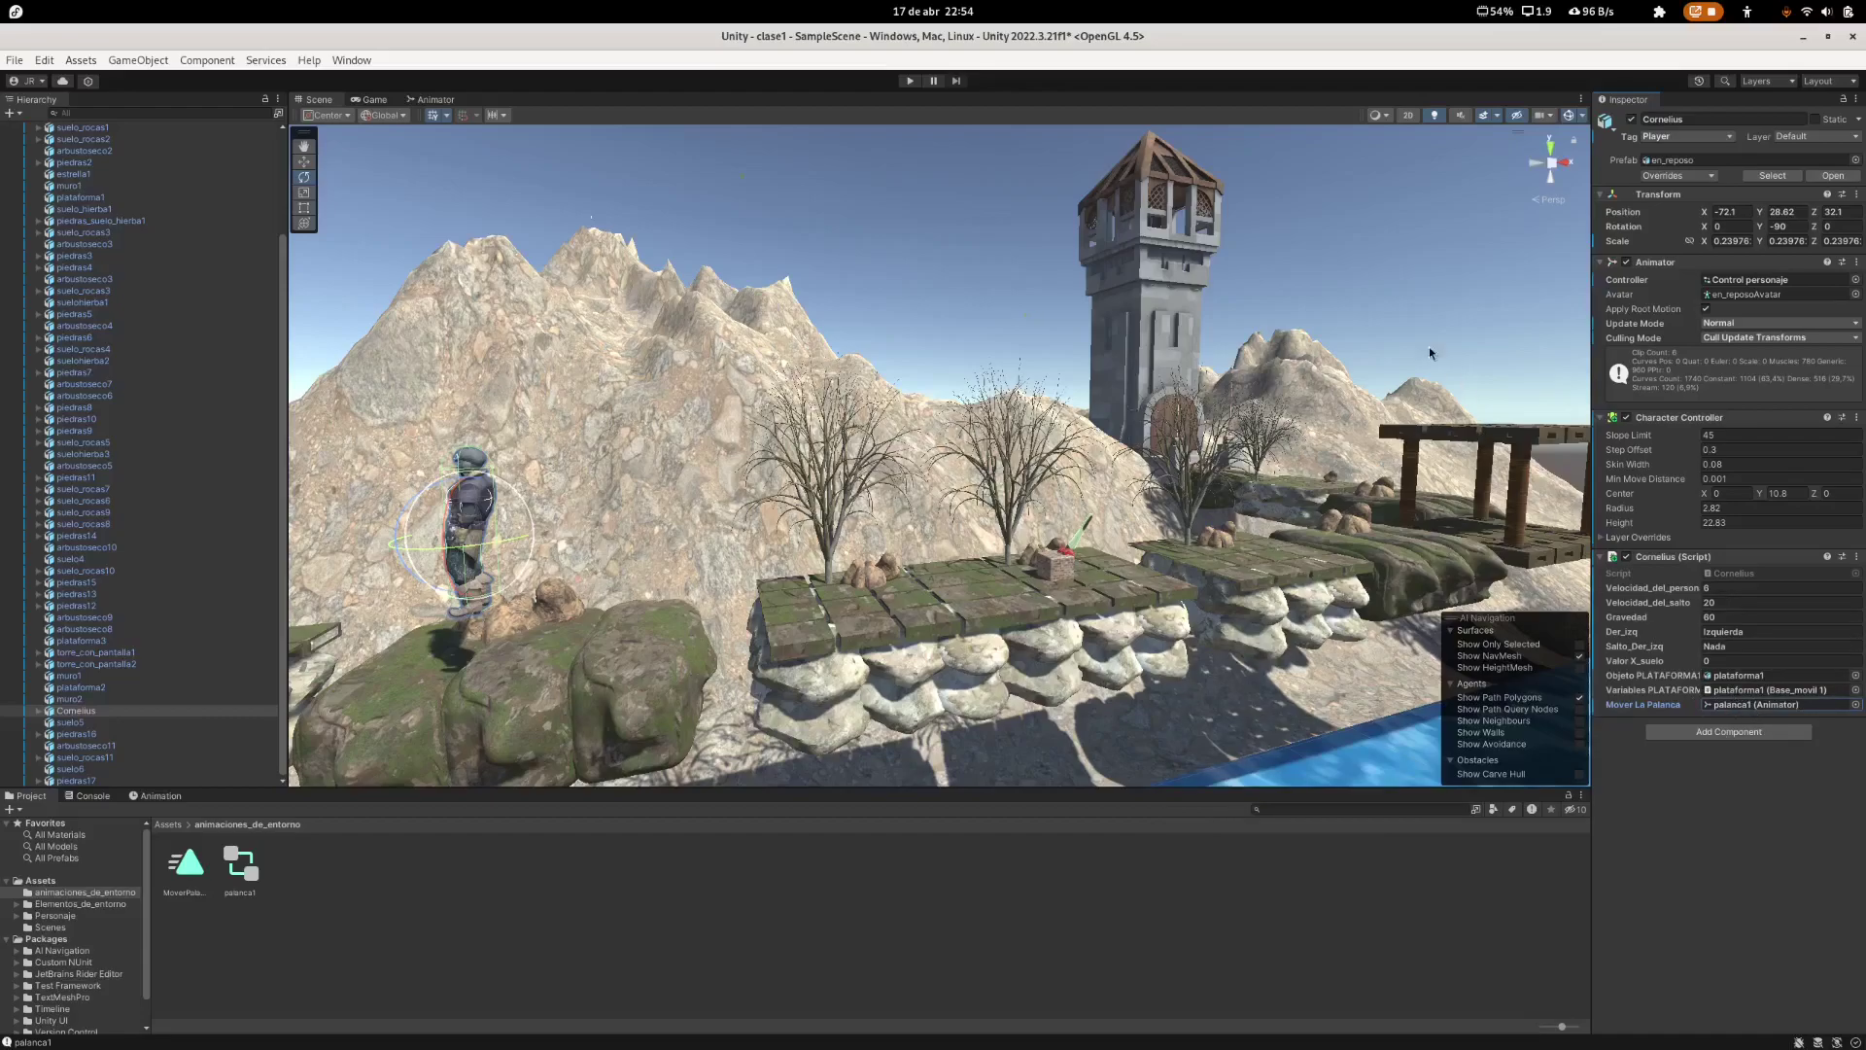
Step: Enter Play mode and walk Cornelius right across the platforms to the palanca1 lever
{"action": "left_click", "coordinate": [909, 81]}
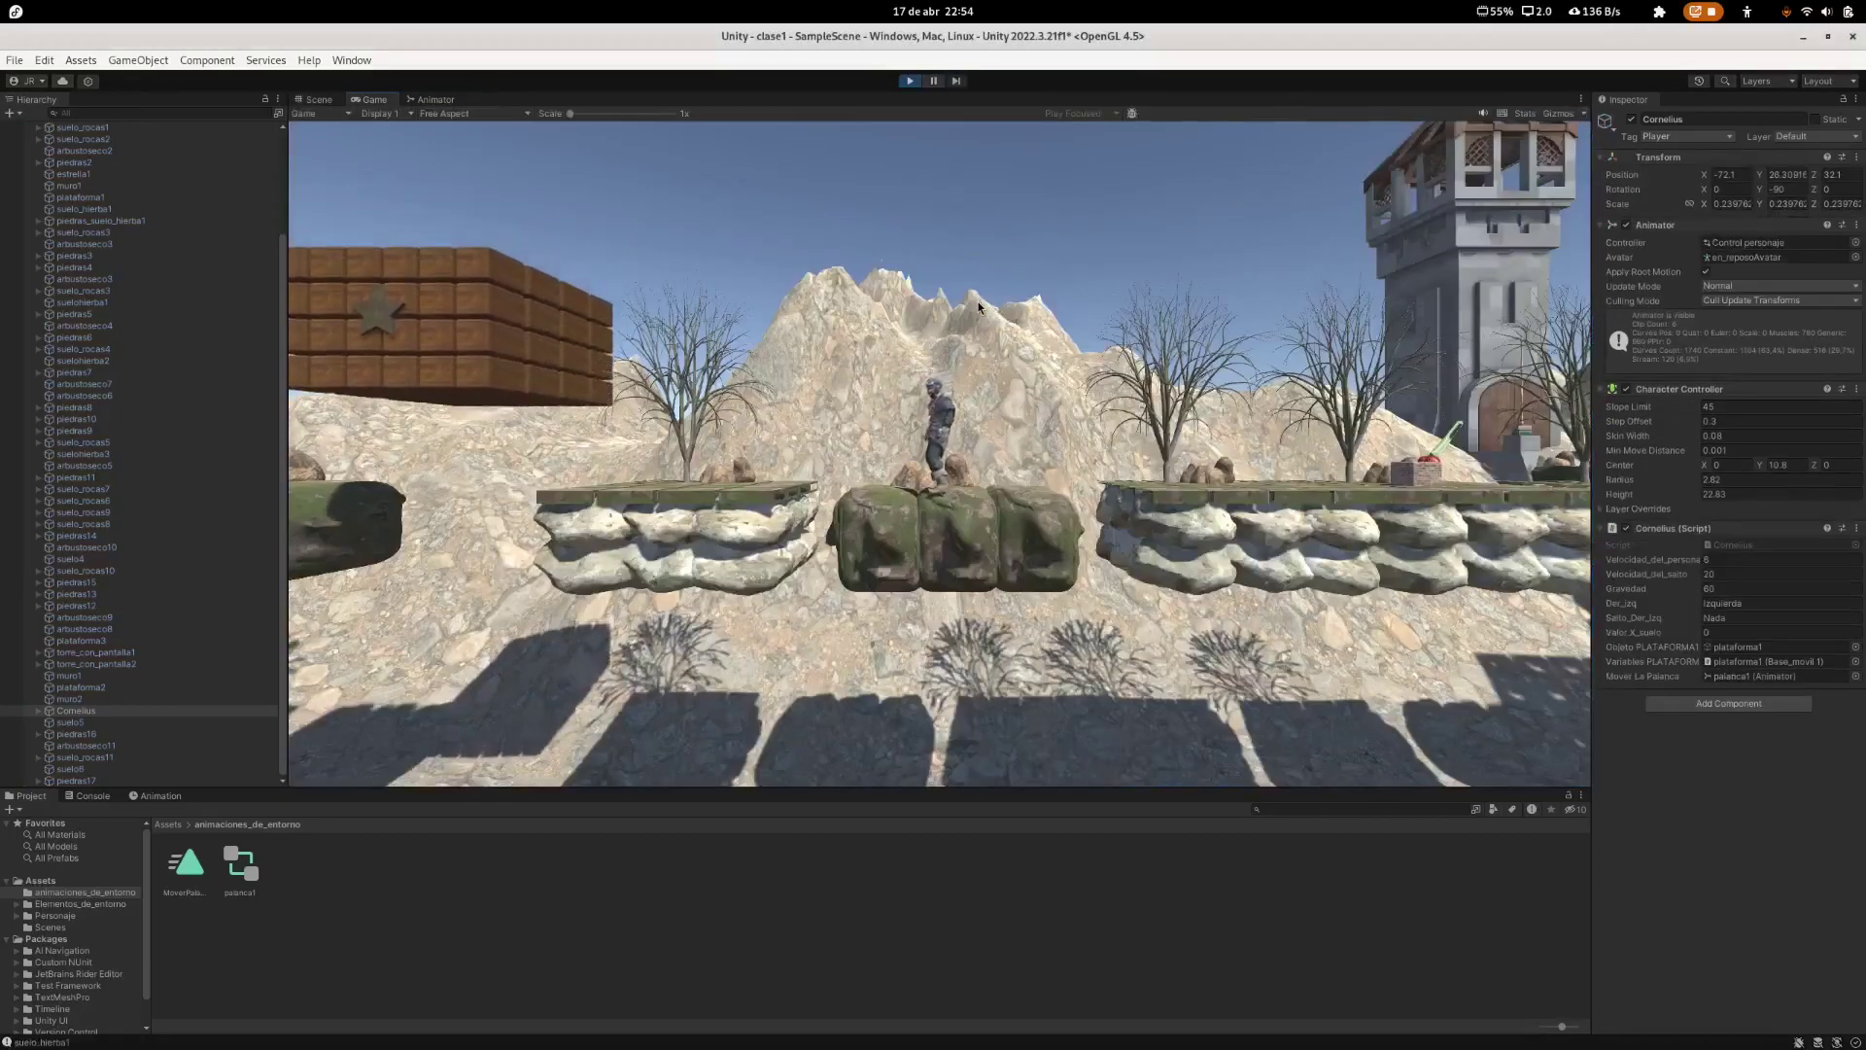
{"action": "key", "text": "a"}
{"action": "key", "text": "d"}
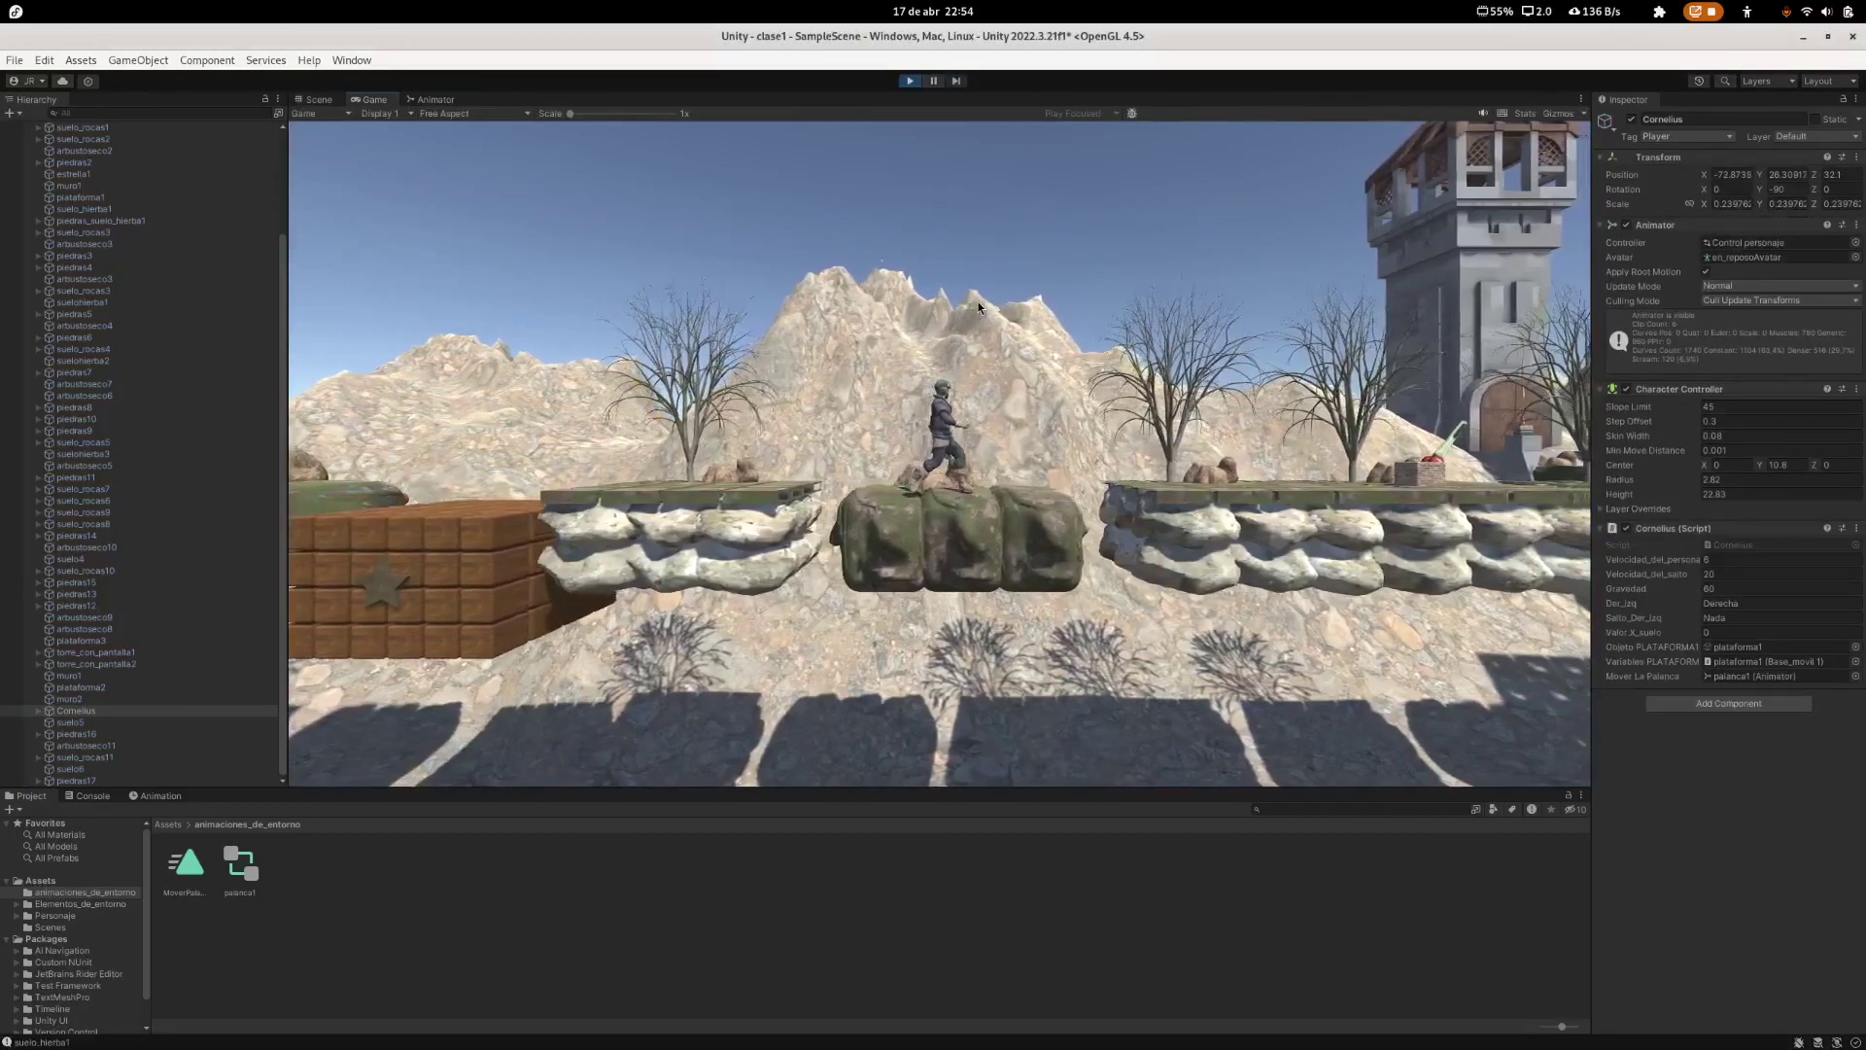
{"action": "key", "text": "space"}
{"action": "key", "text": "d"}
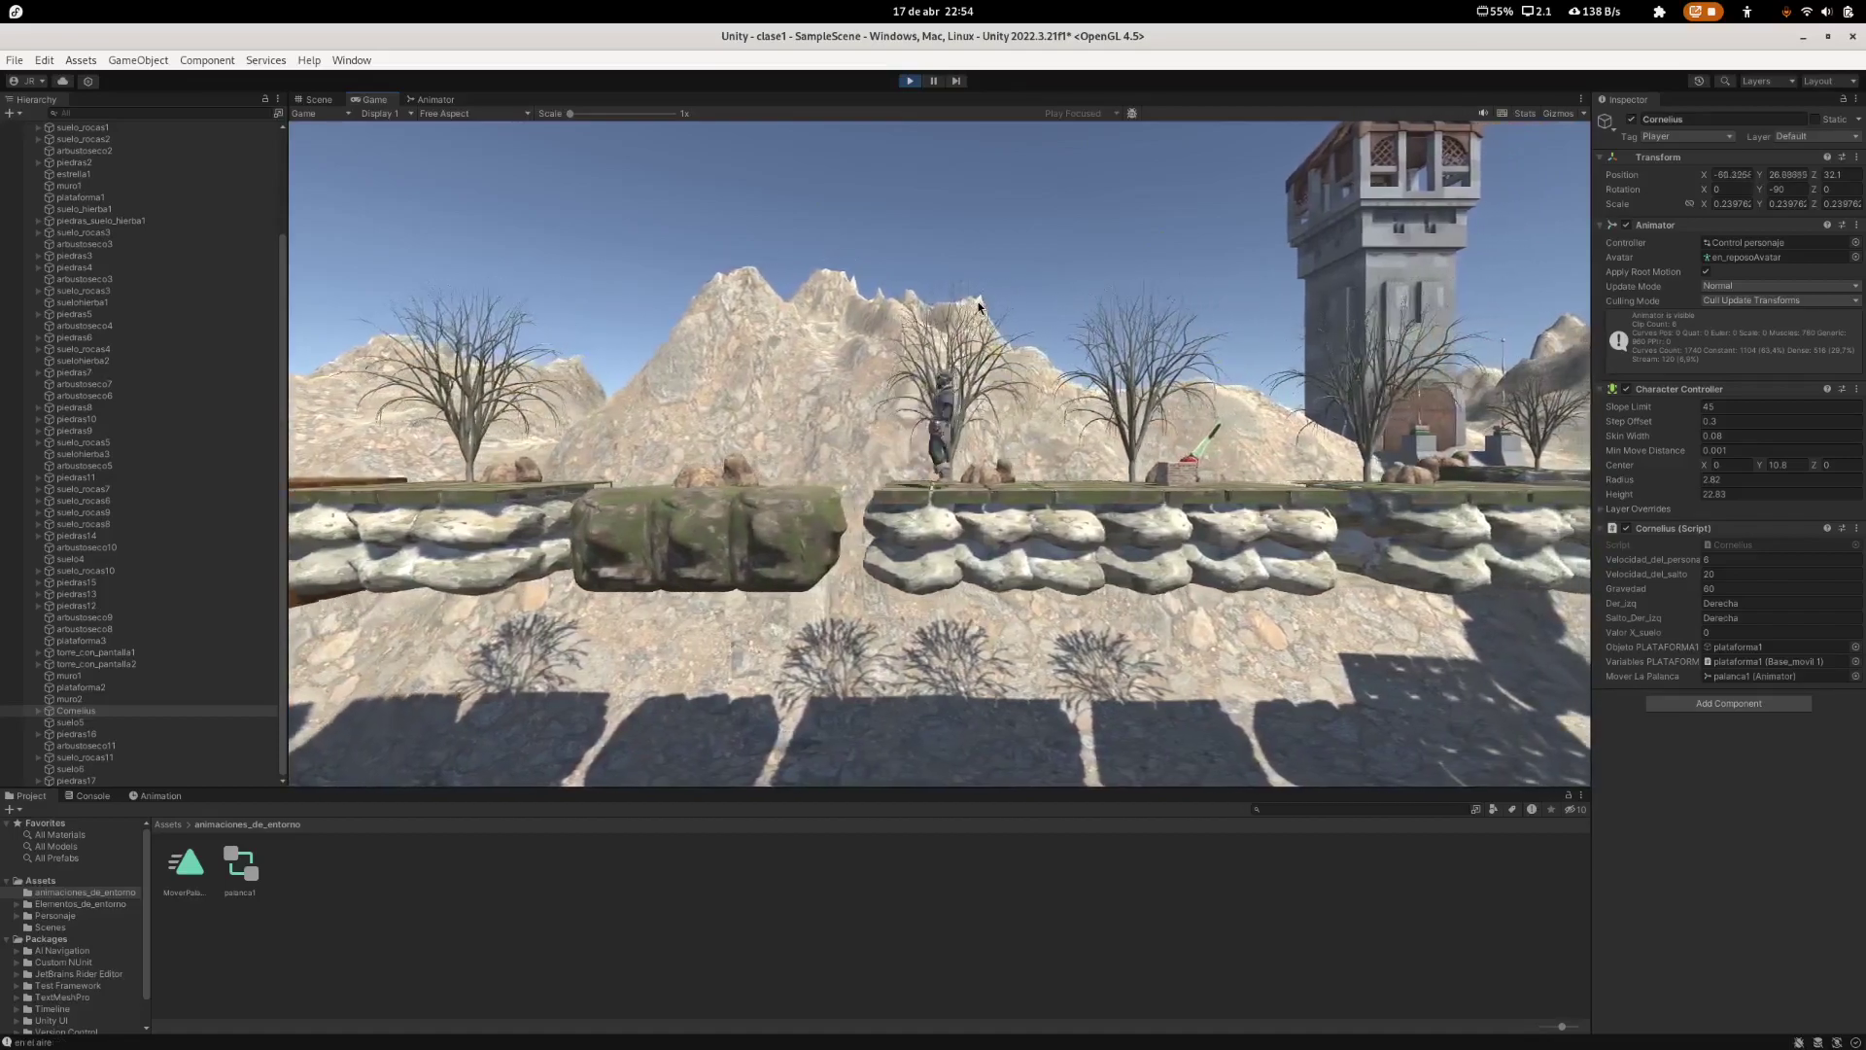
{"action": "key", "text": "d"}
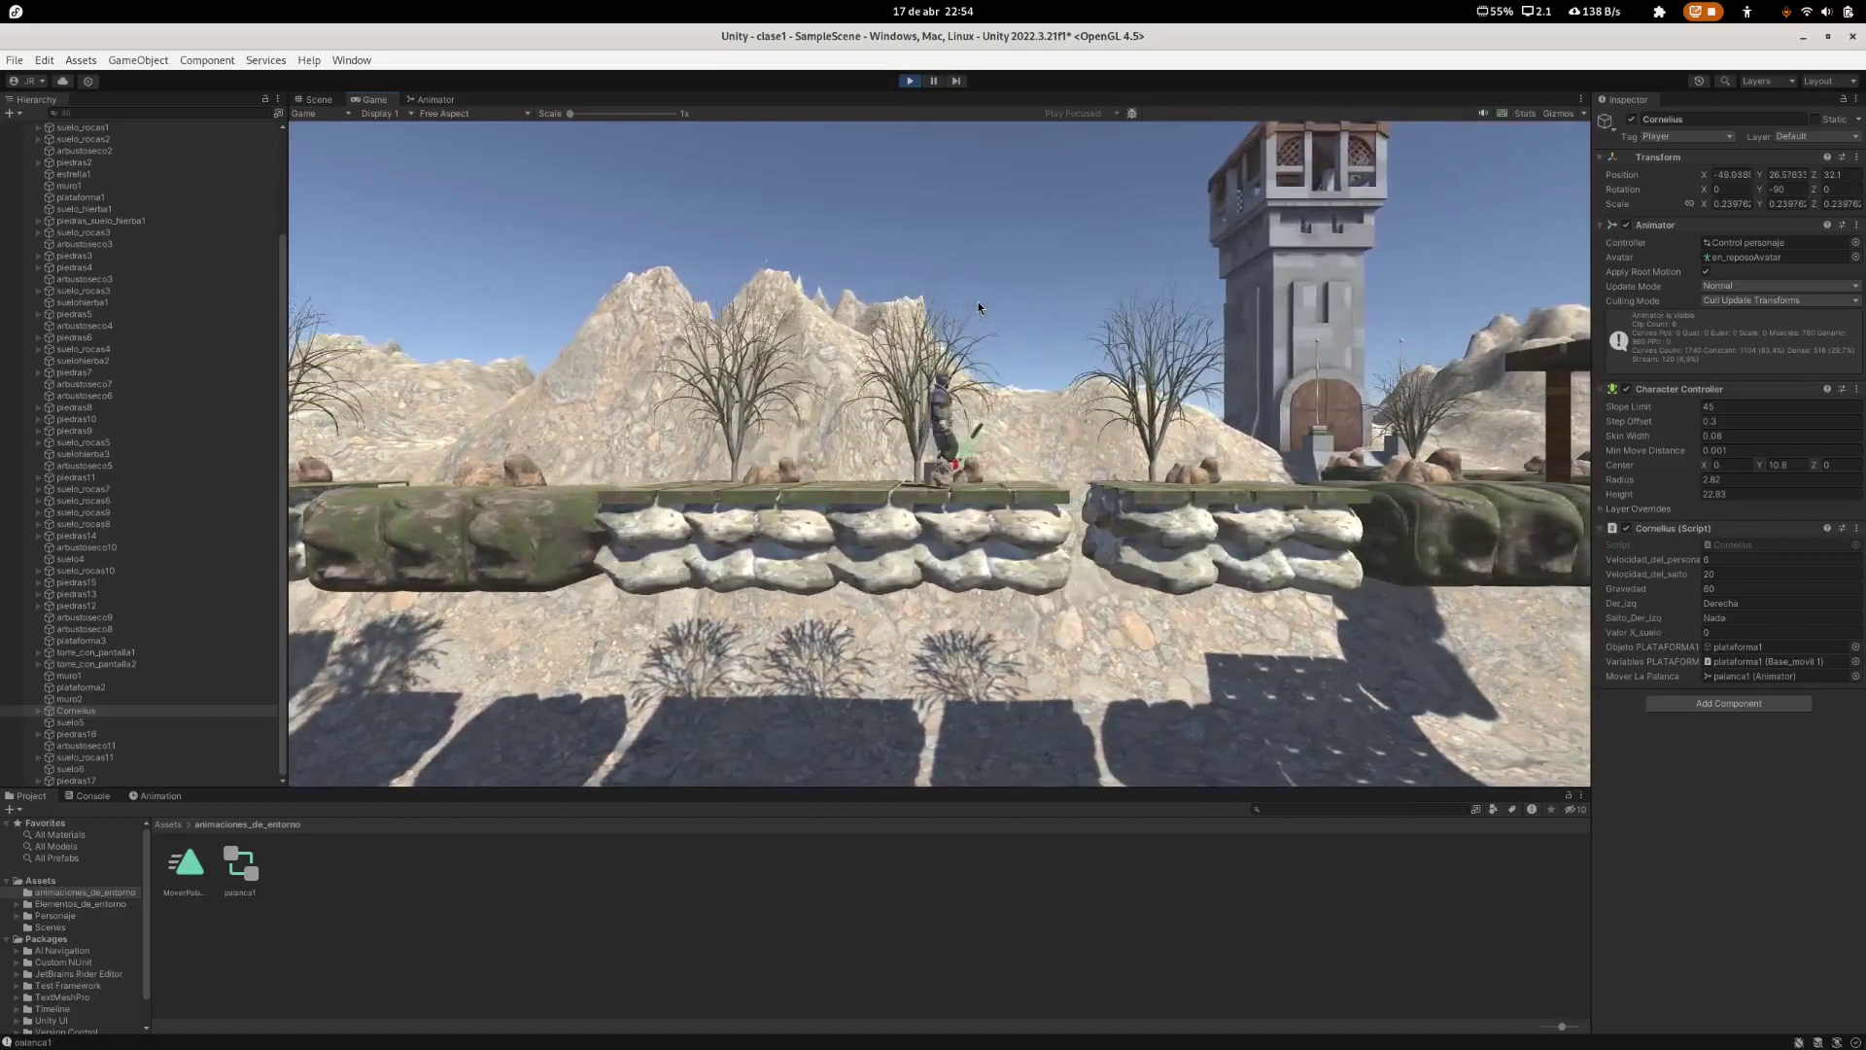
{"action": "key", "text": "d"}
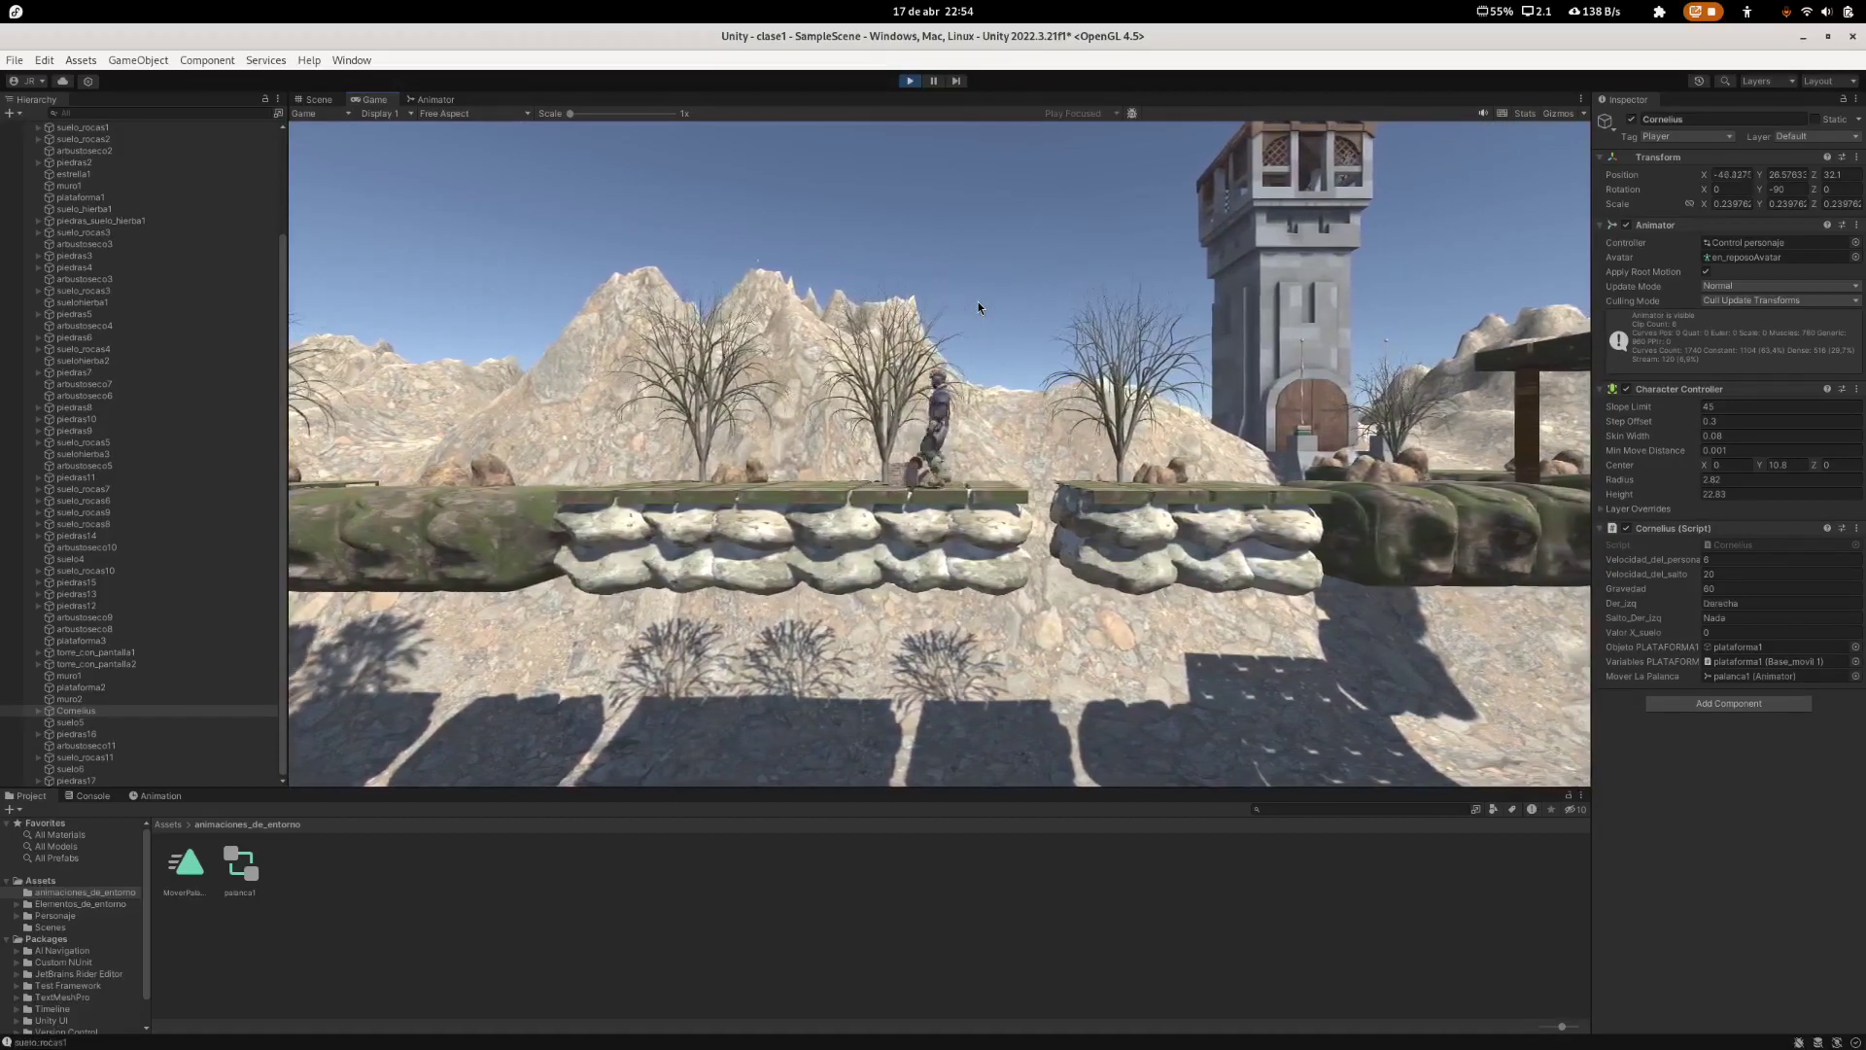
Step: Pull the palanca1 lever with E so it tilts, then continue right past it
{"action": "key", "text": "e"}
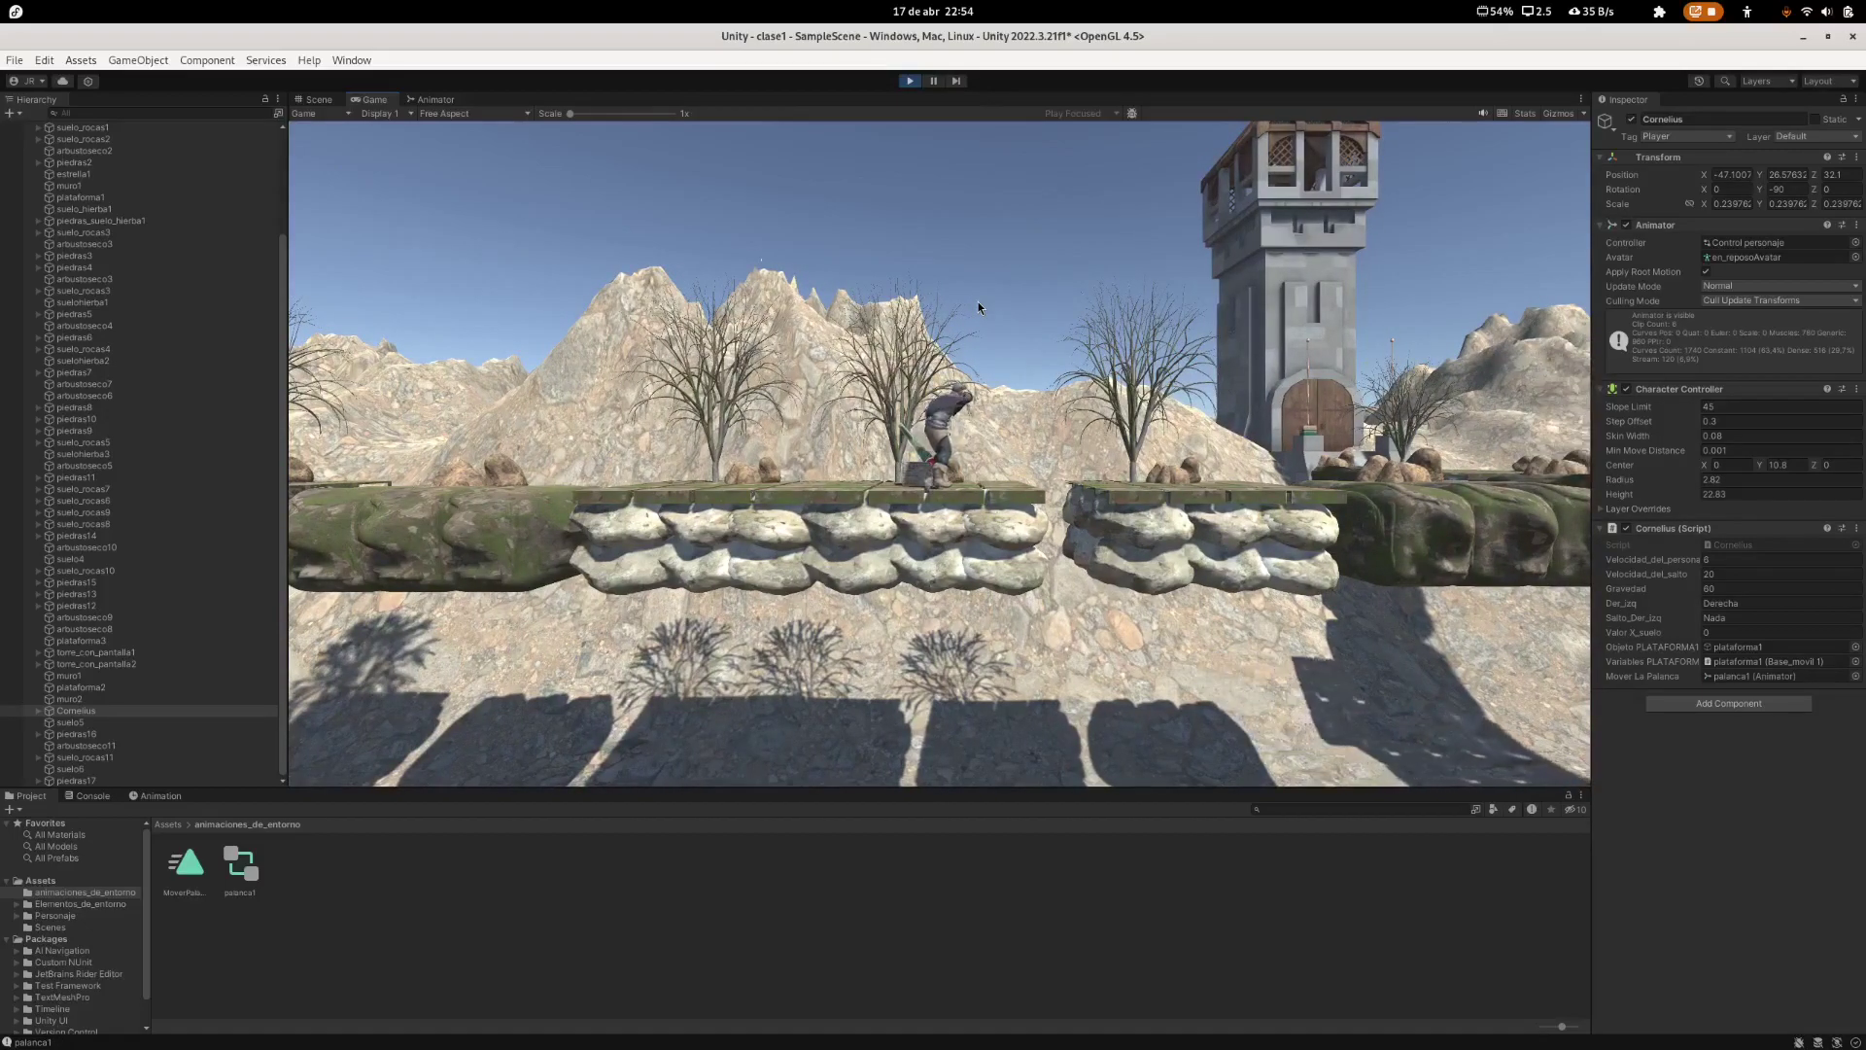
{"action": "key", "text": "d"}
{"action": "key", "text": "d"}
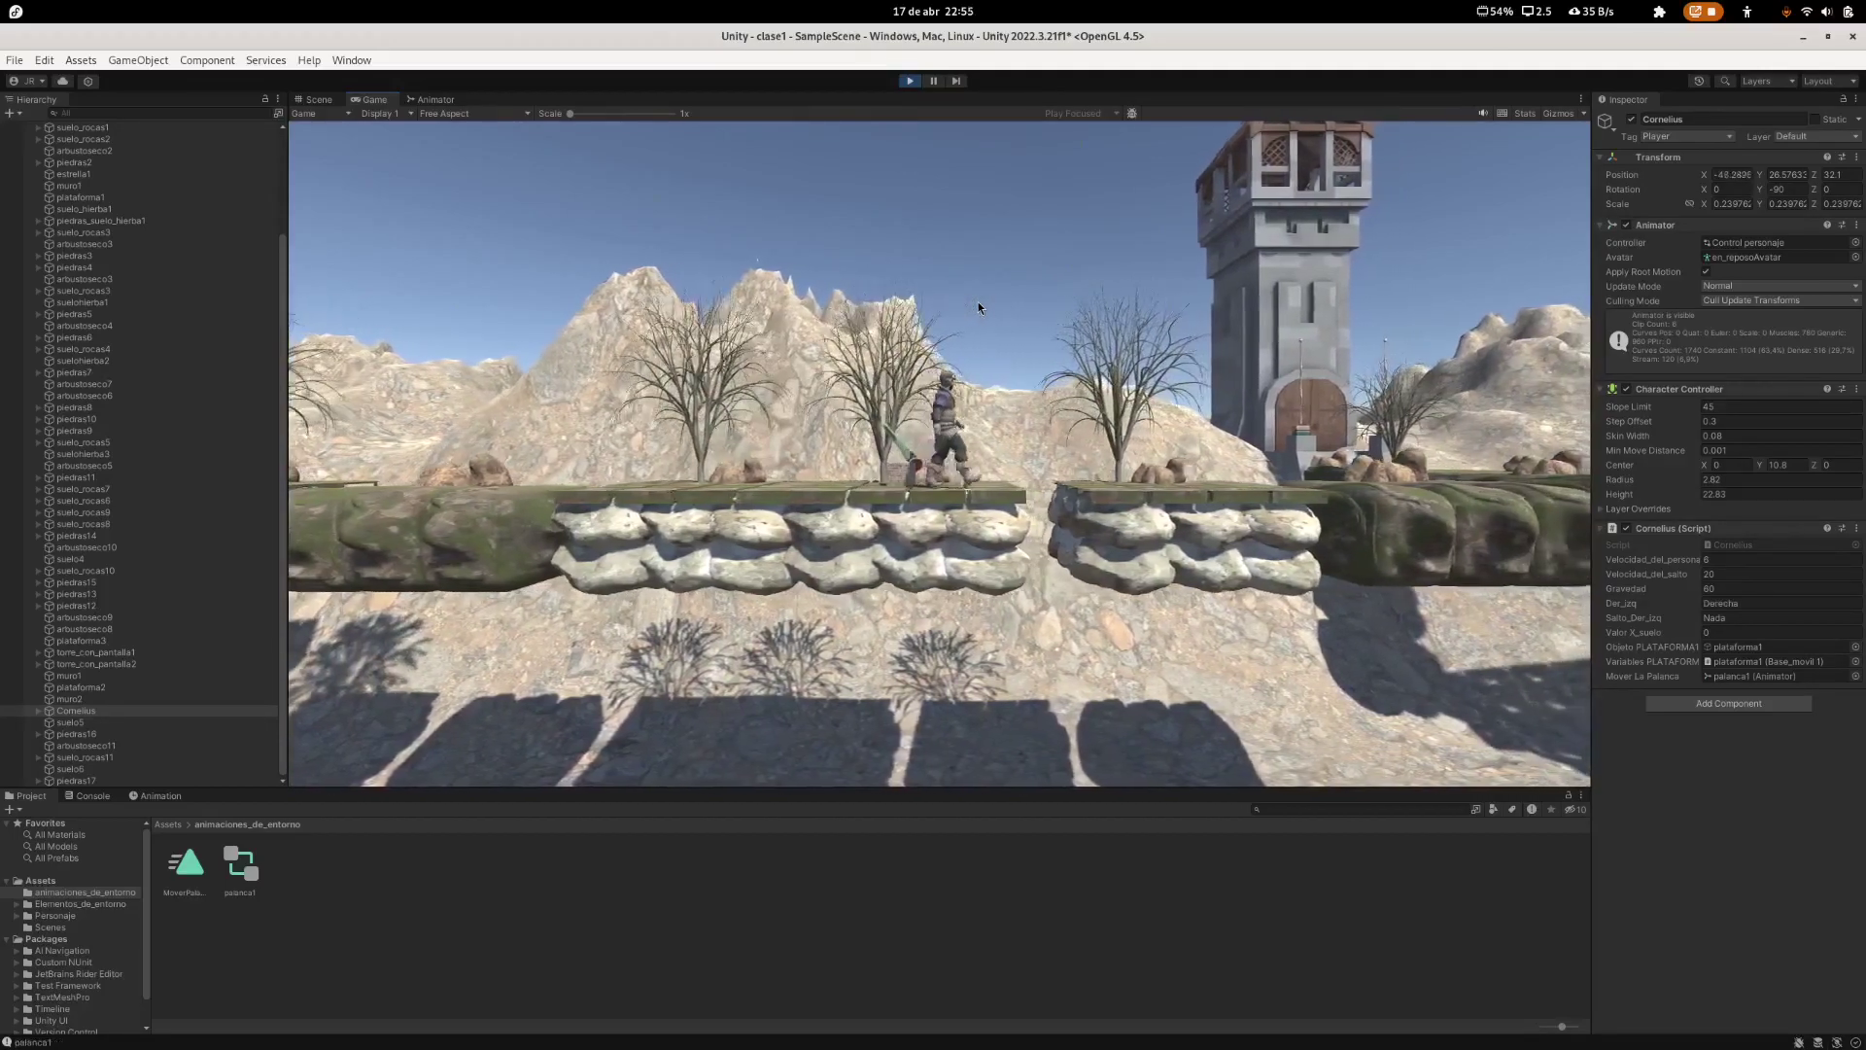
{"action": "key", "text": "space"}
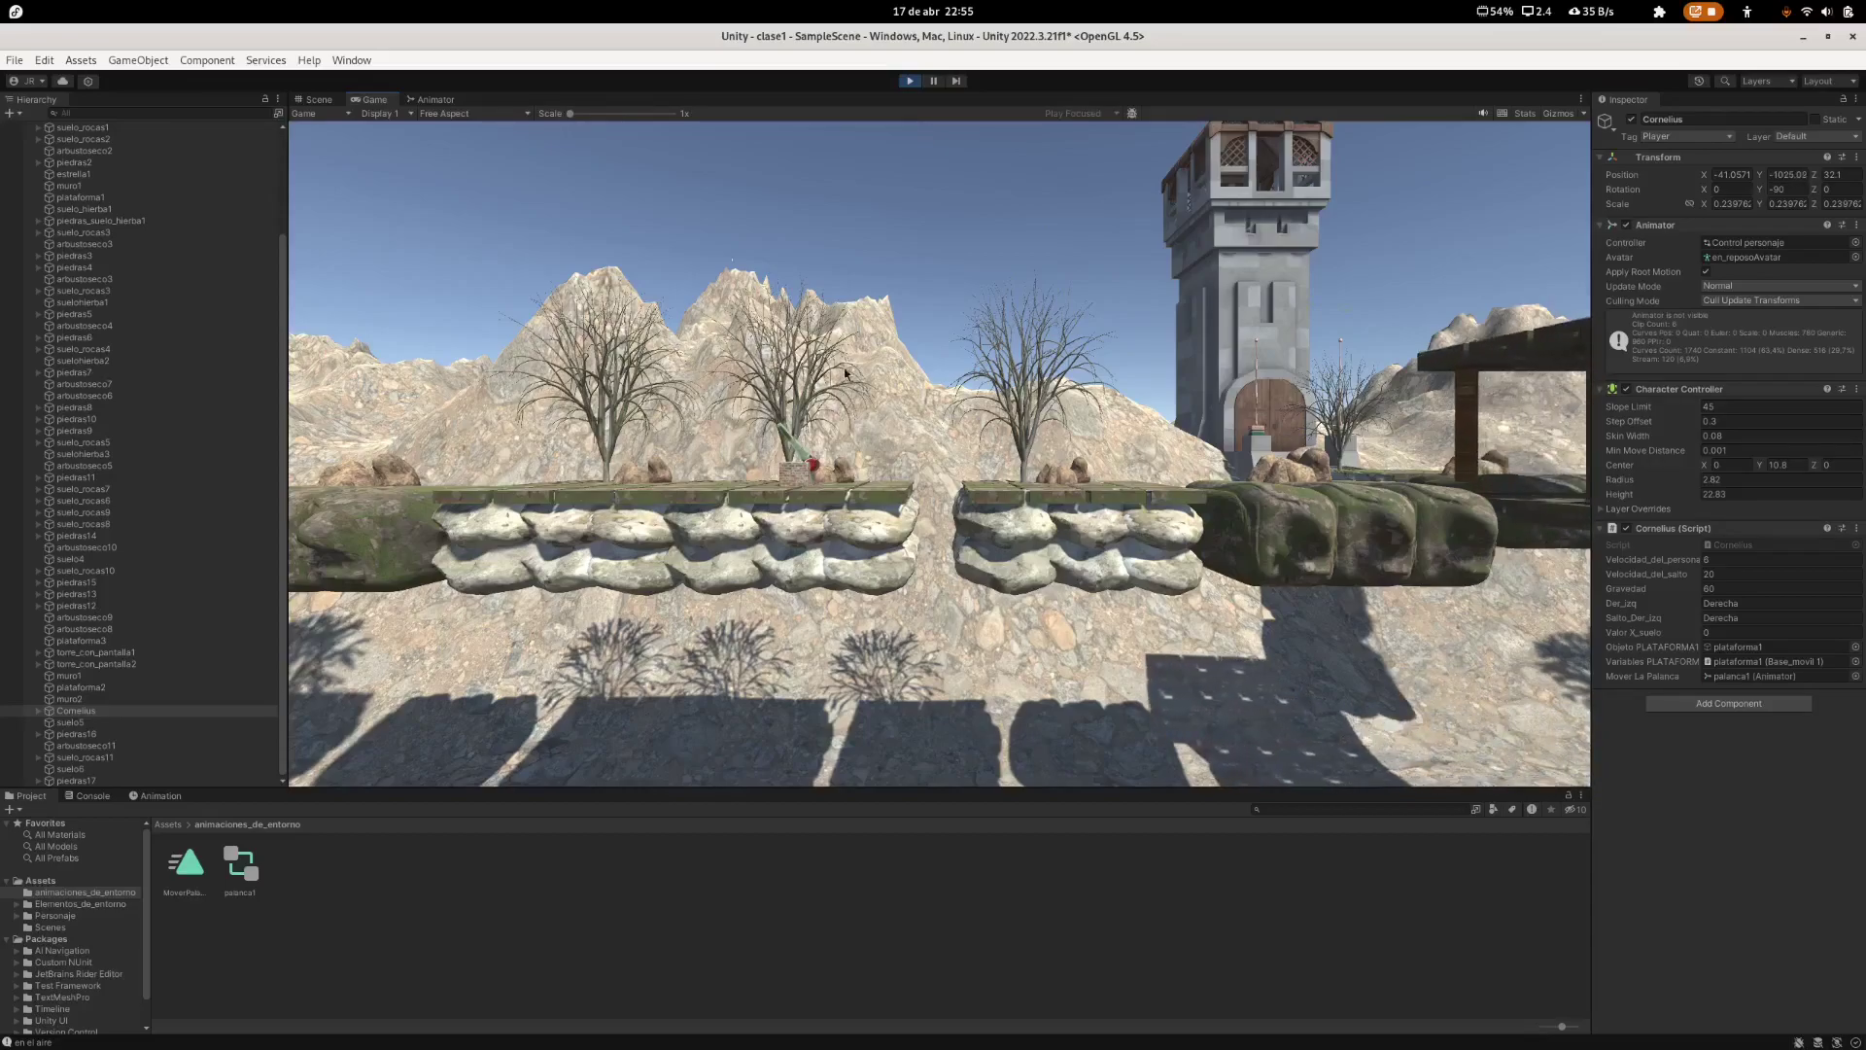
{"action": "key", "text": "super"}
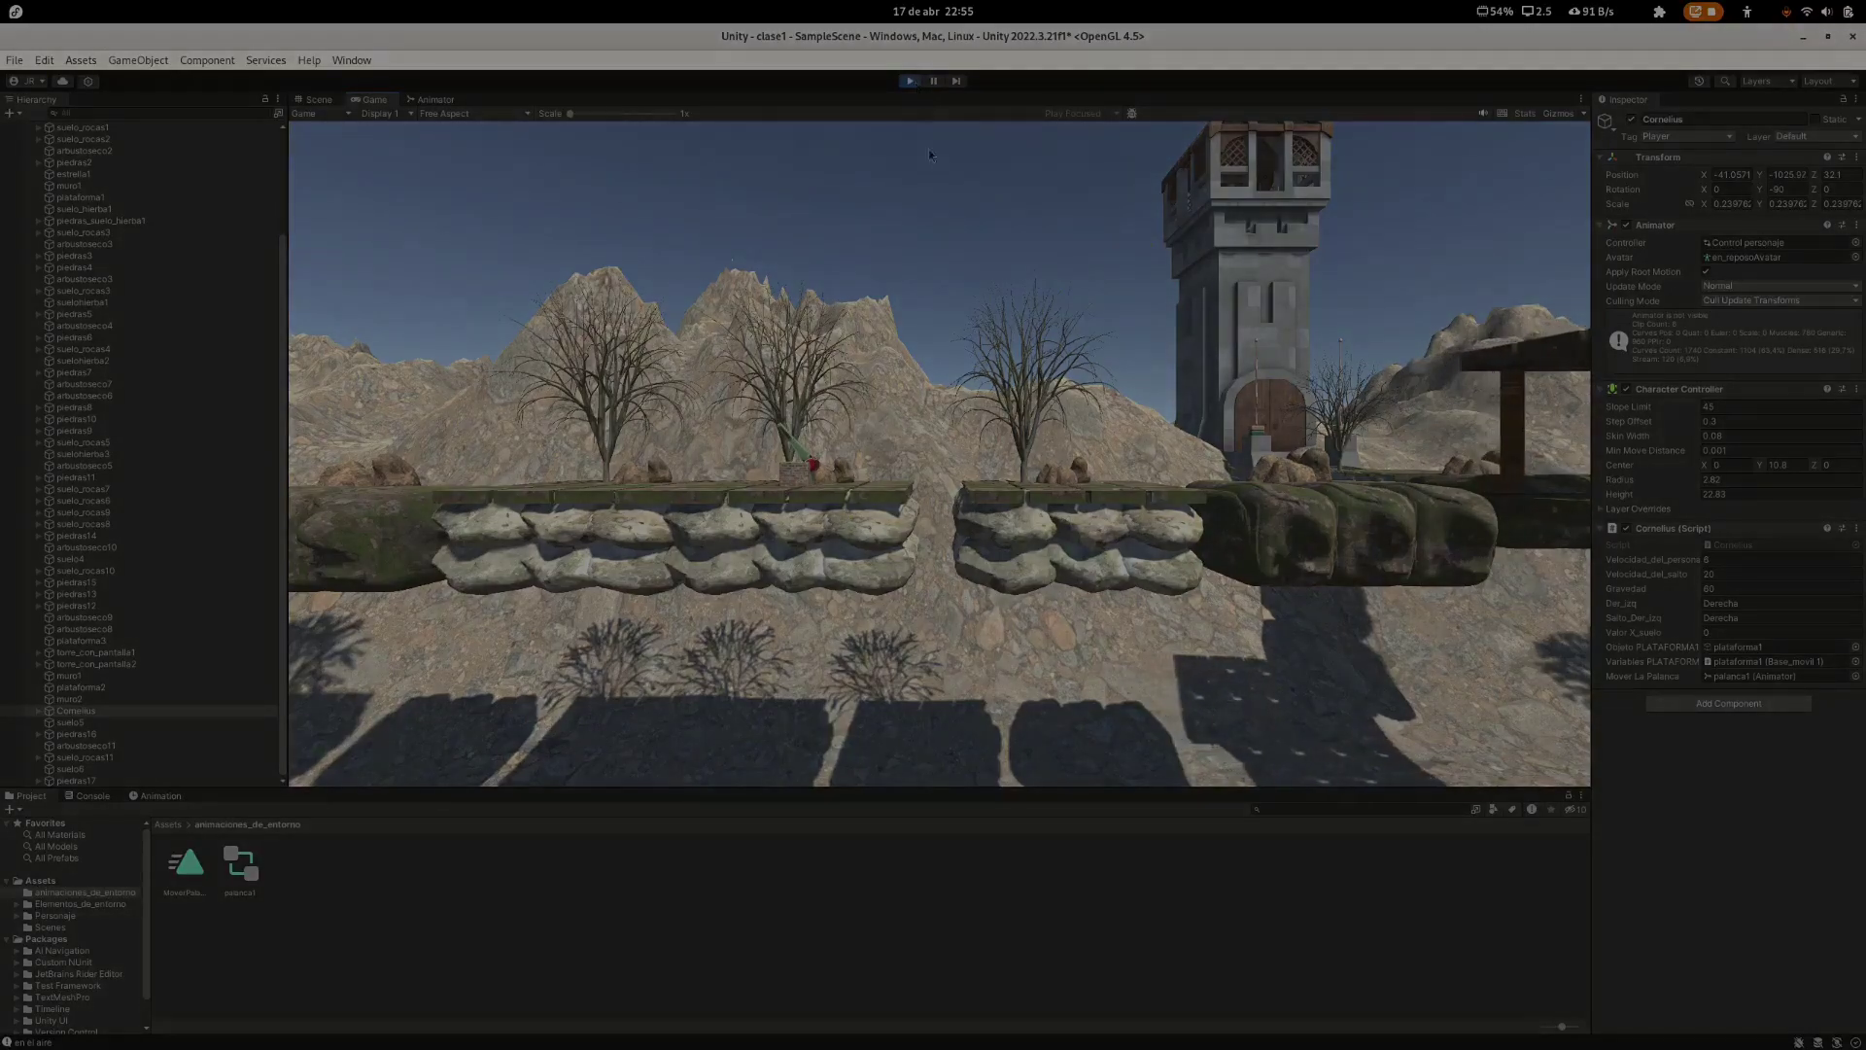